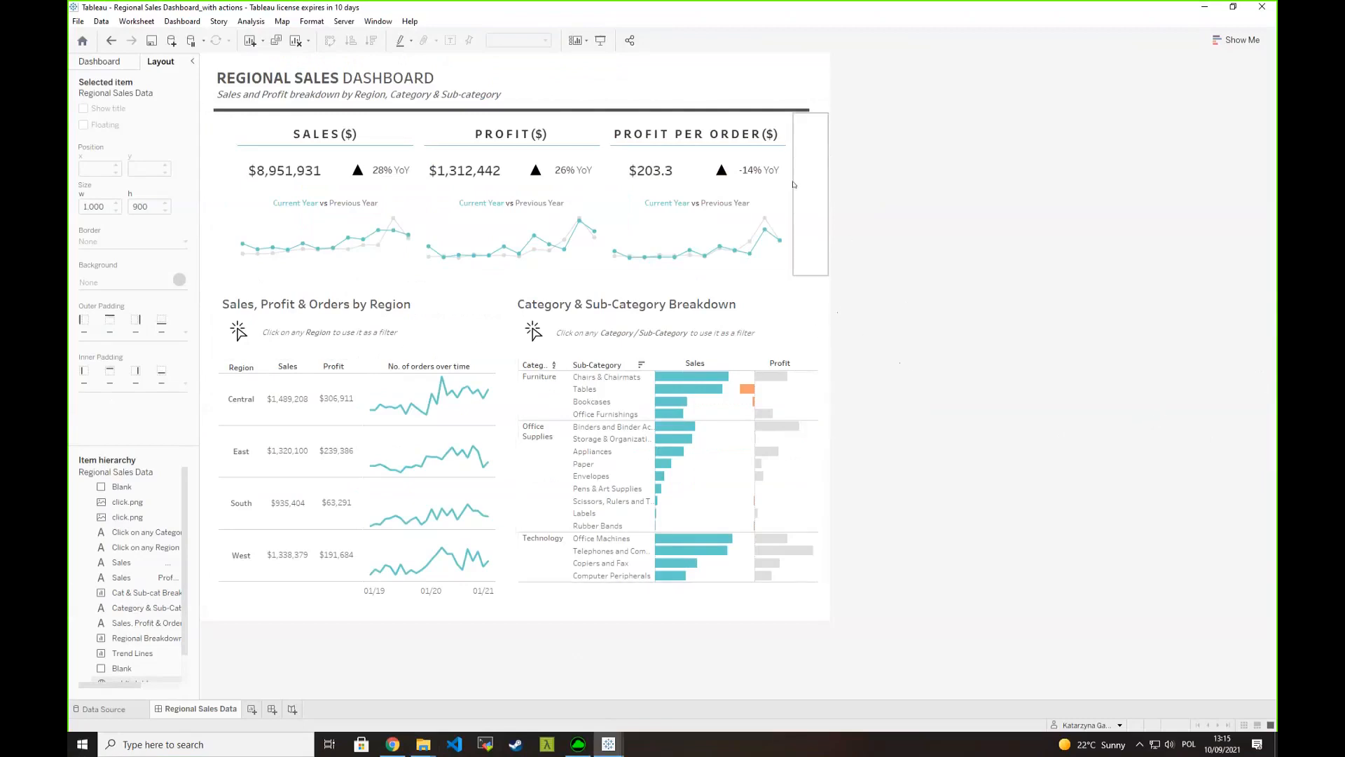
- Inspect the URL of the web page object that embeds the topline widgets and close it without changes
left_click(783, 202)
left_click(836, 132)
left_click(867, 146)
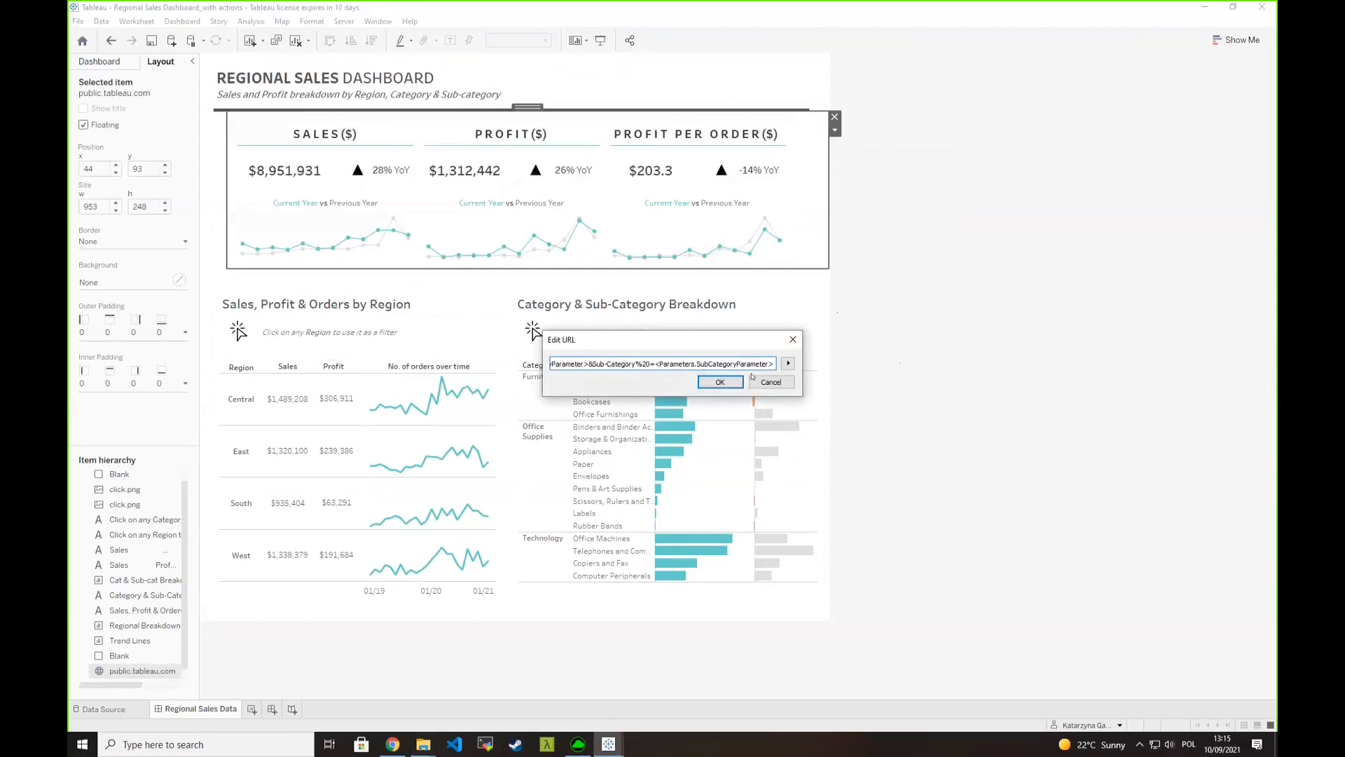
left_click(794, 341)
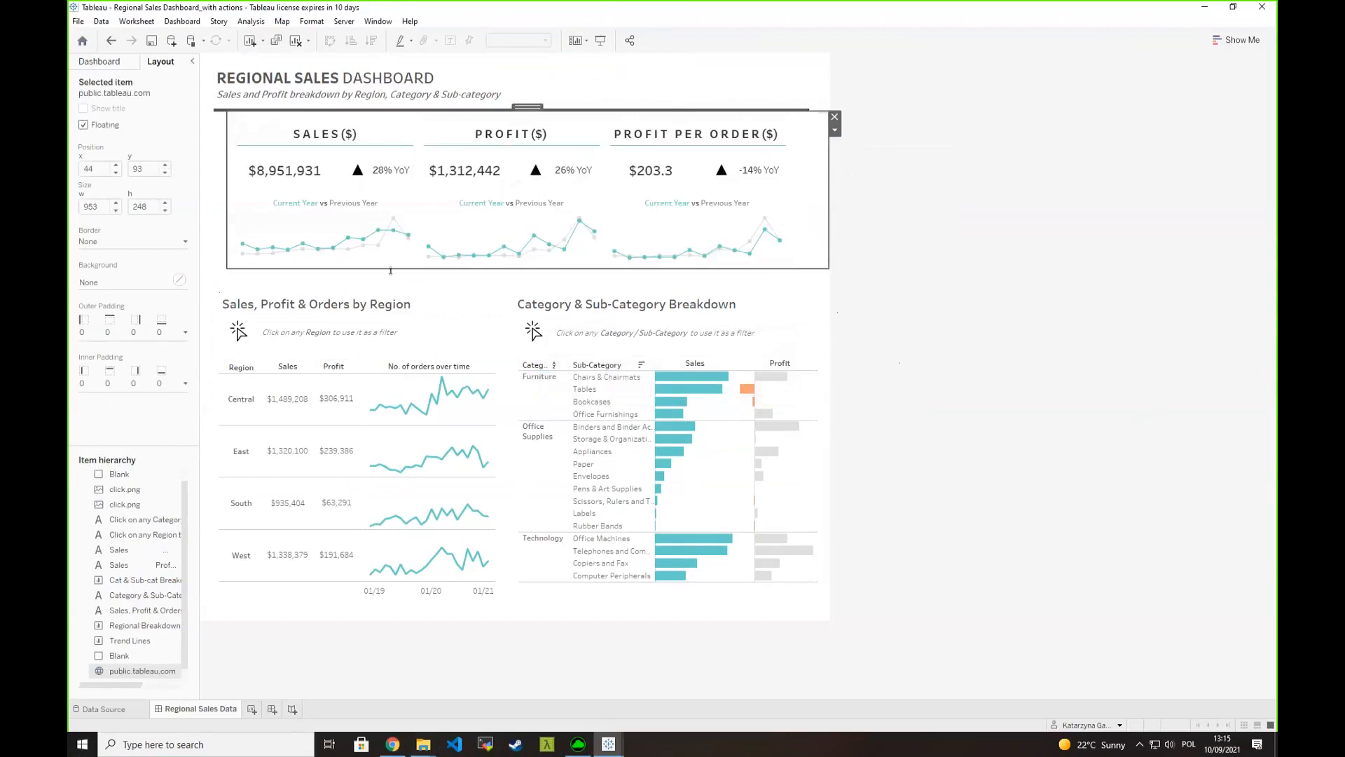
mouse_move(354, 241)
left_click(1011, 247)
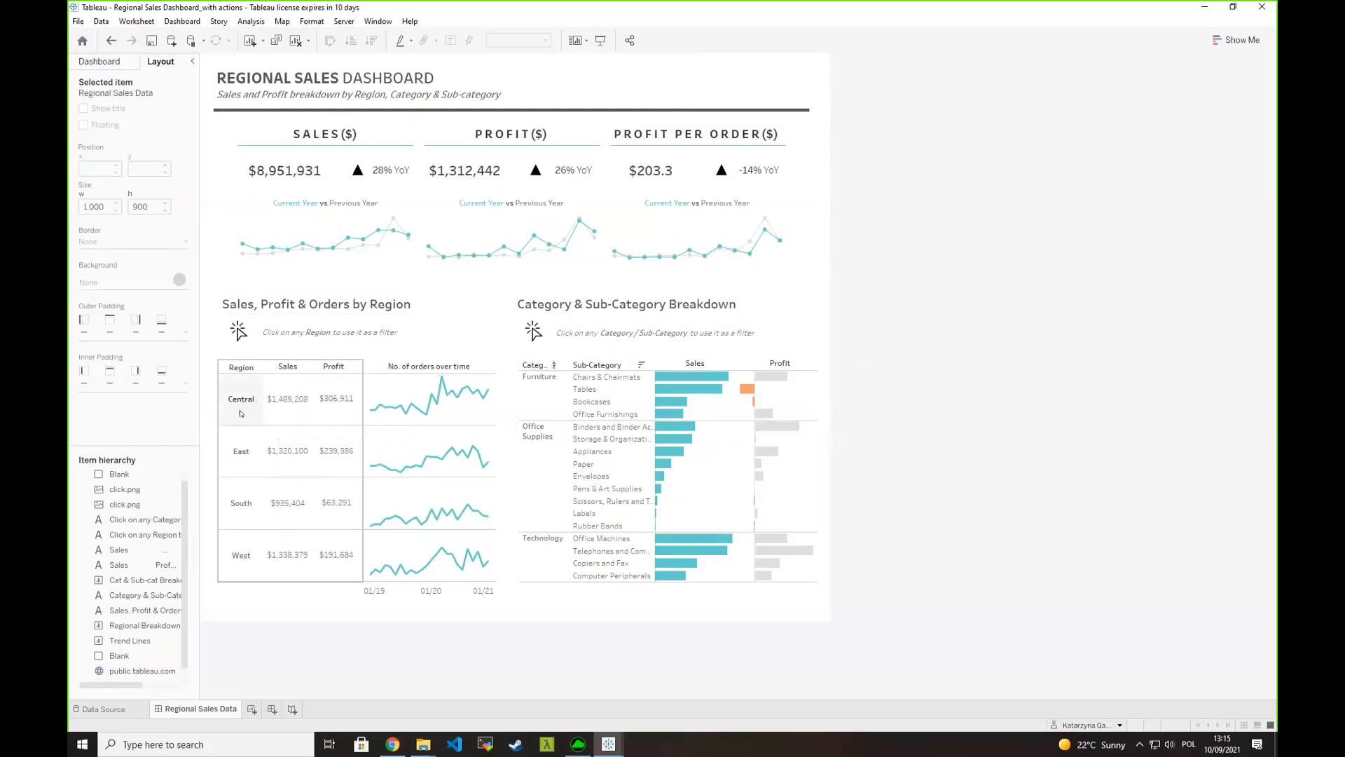
- Try the dashboard filters by selecting the Central and East regions, the Furniture category and the Tables sub-category
left_click(240, 402)
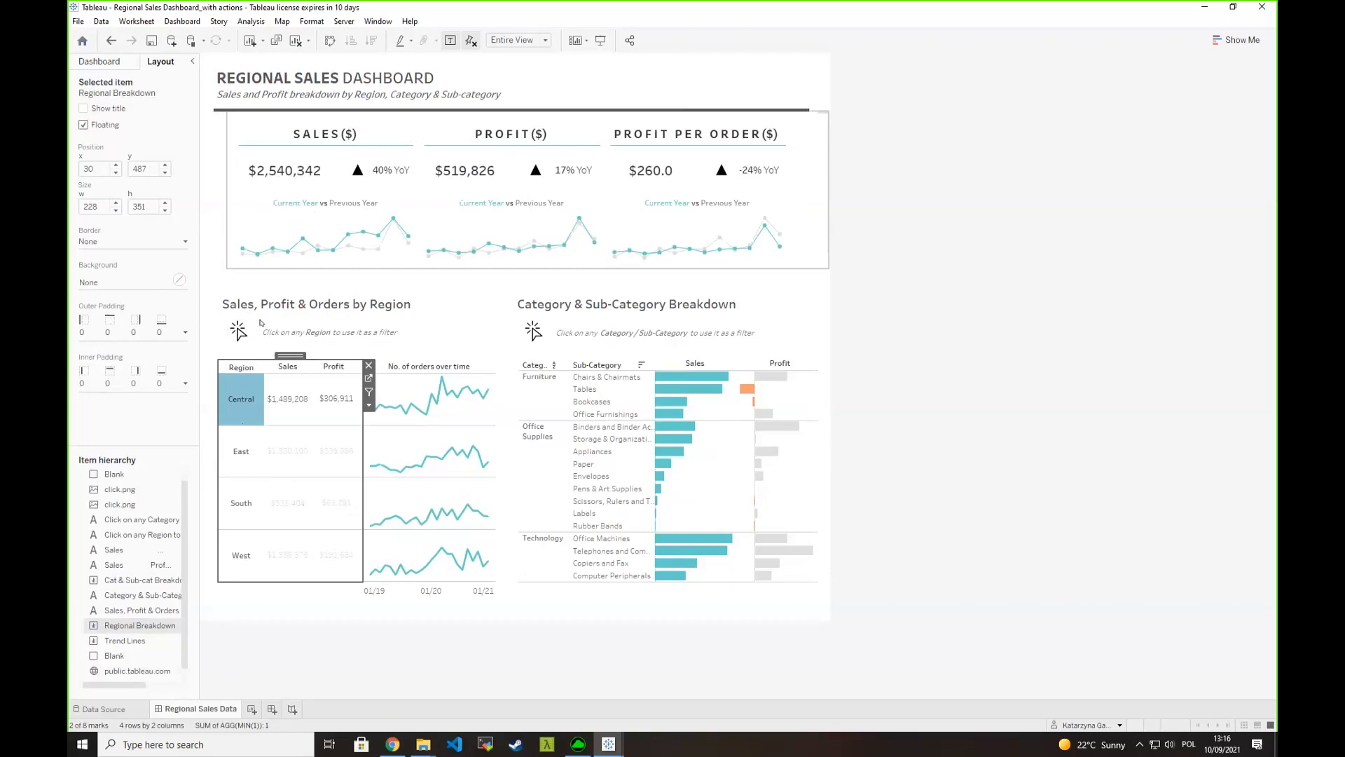
left_click(241, 450)
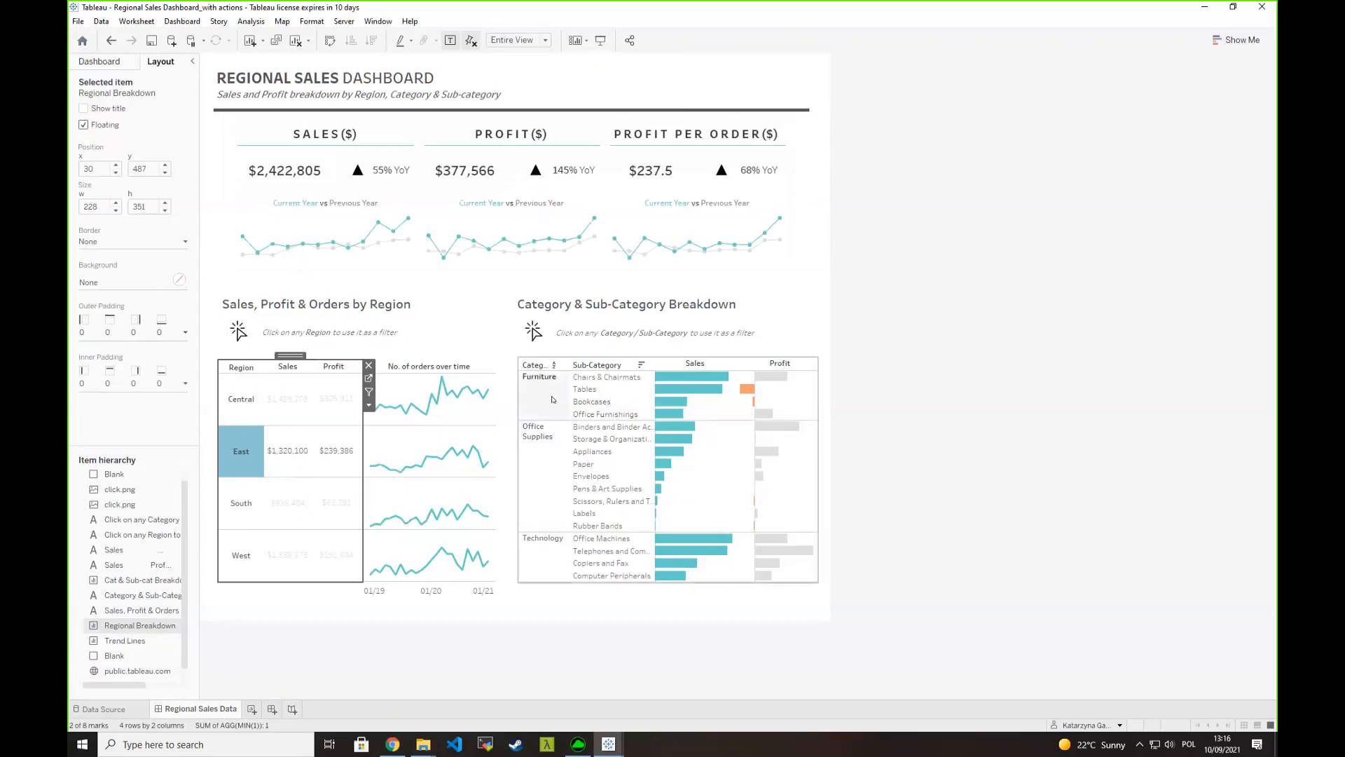
left_click(551, 399)
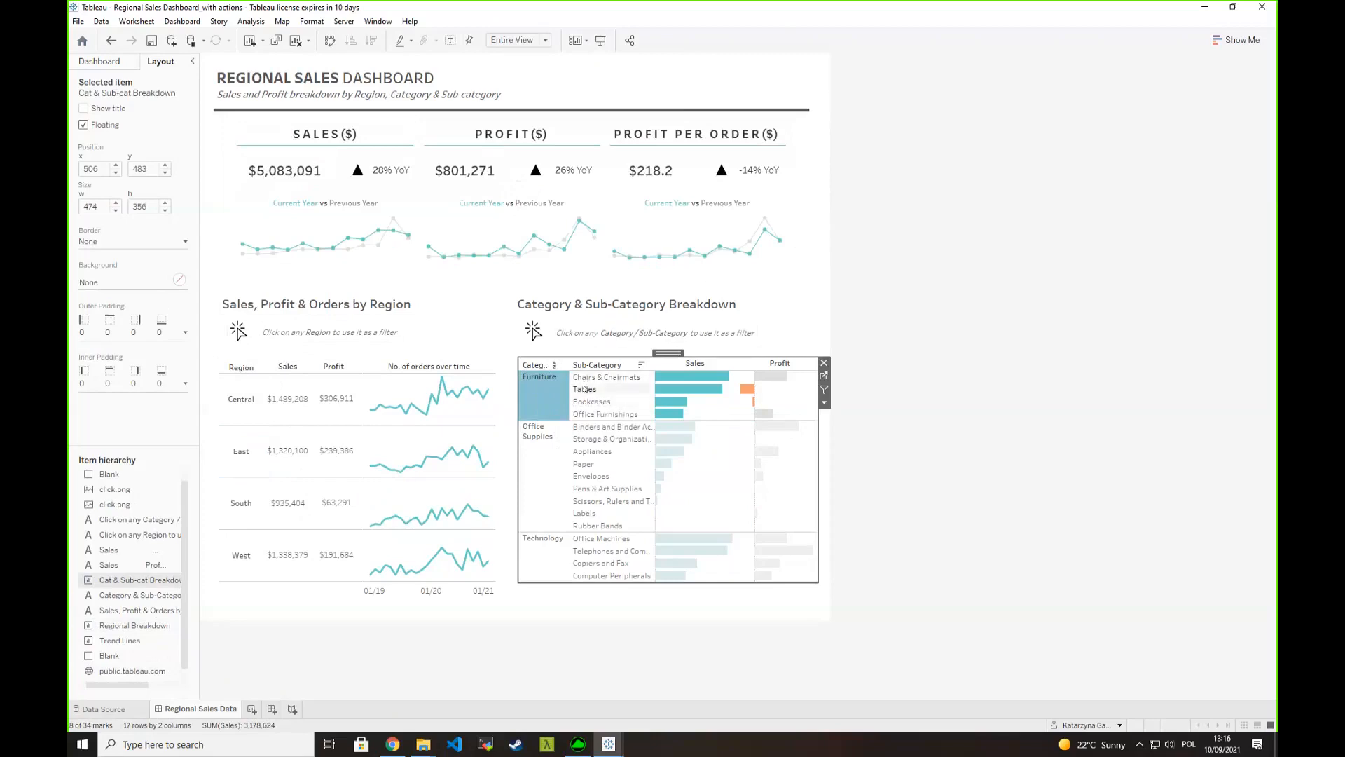
left_click(580, 391)
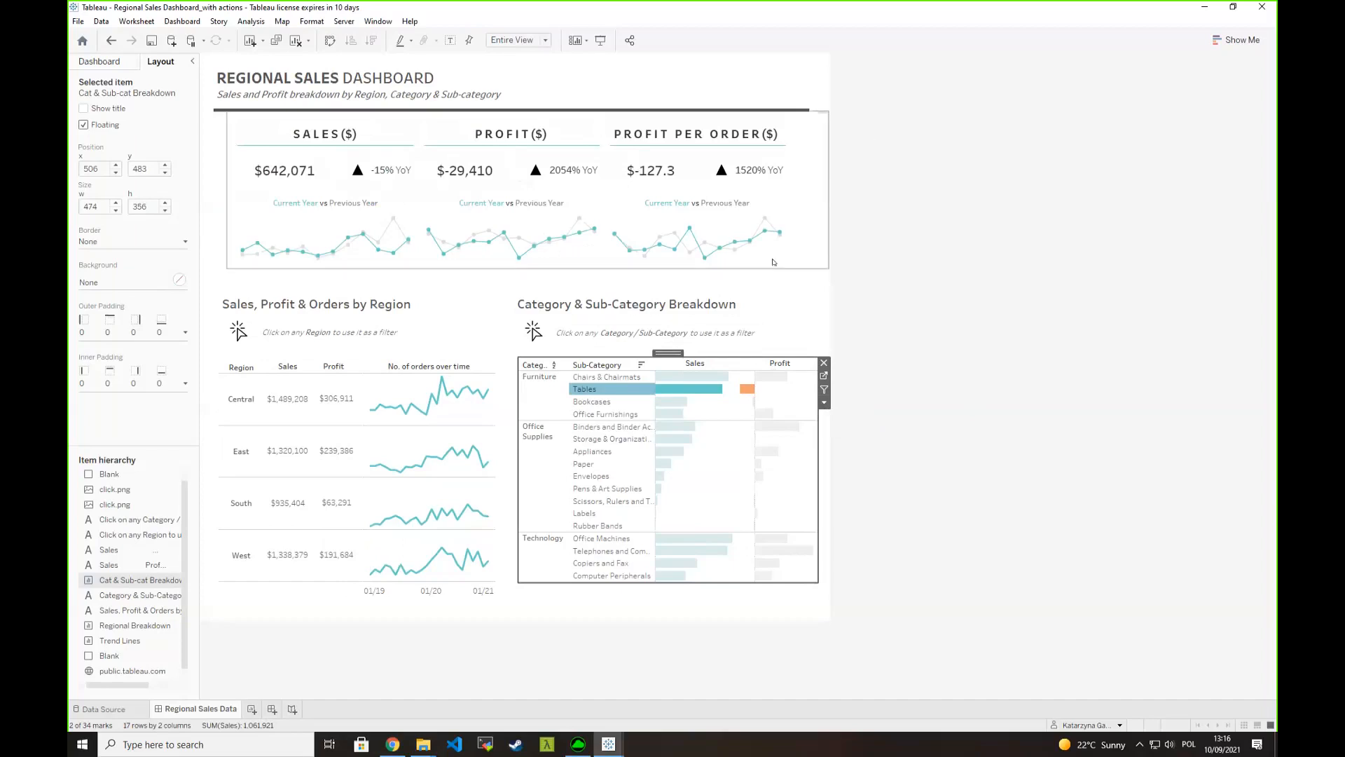
- Review the dashboard's parameter actions and the settings of the Region Filter action, leaving them unmodified
left_click(183, 22)
left_click(196, 183)
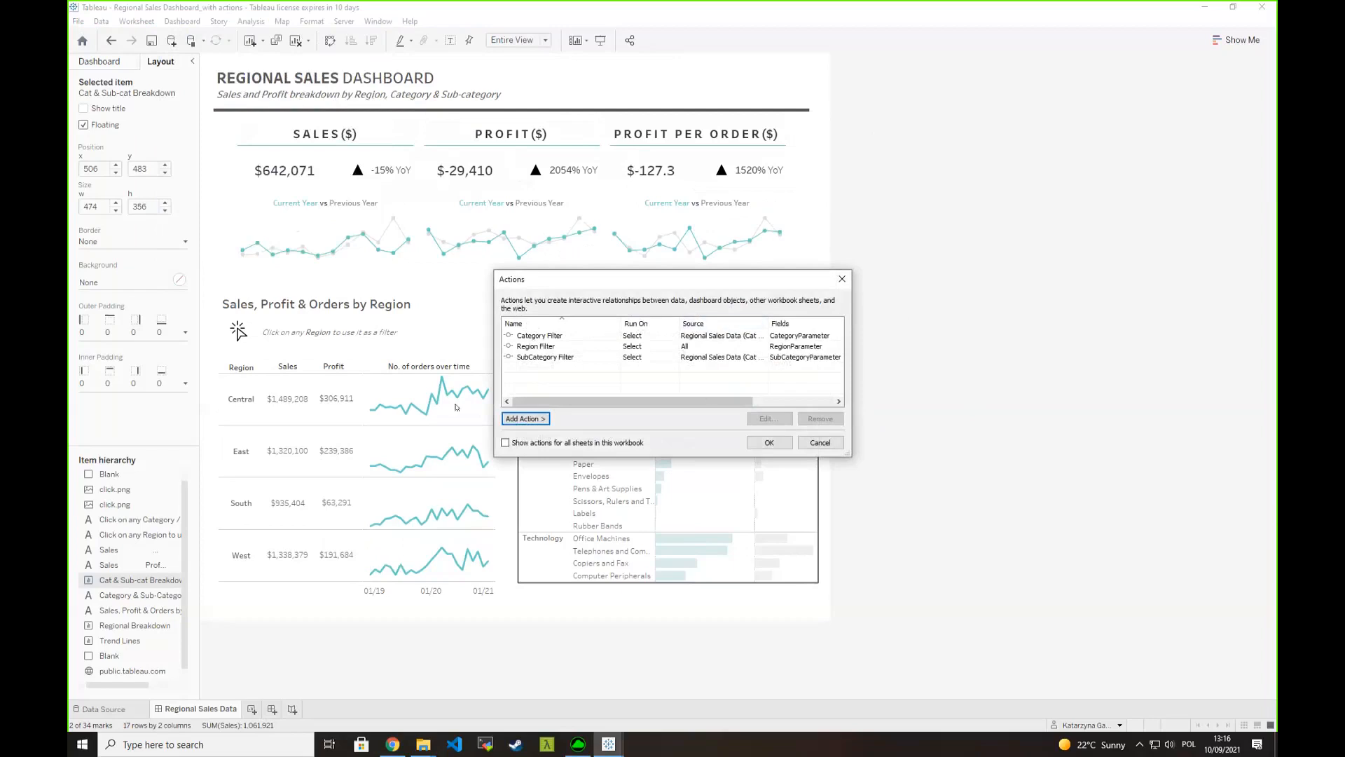
left_click_drag(631, 278, 865, 262)
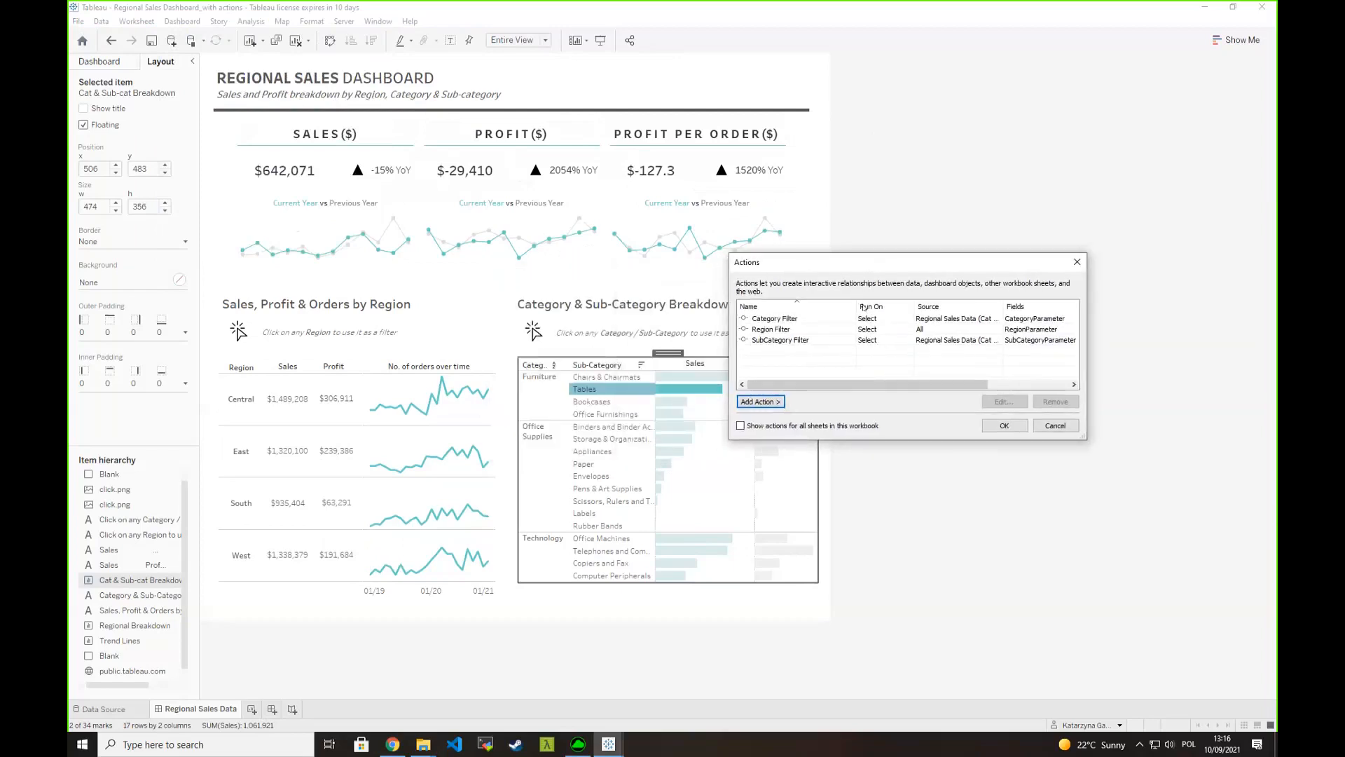
left_click(769, 320)
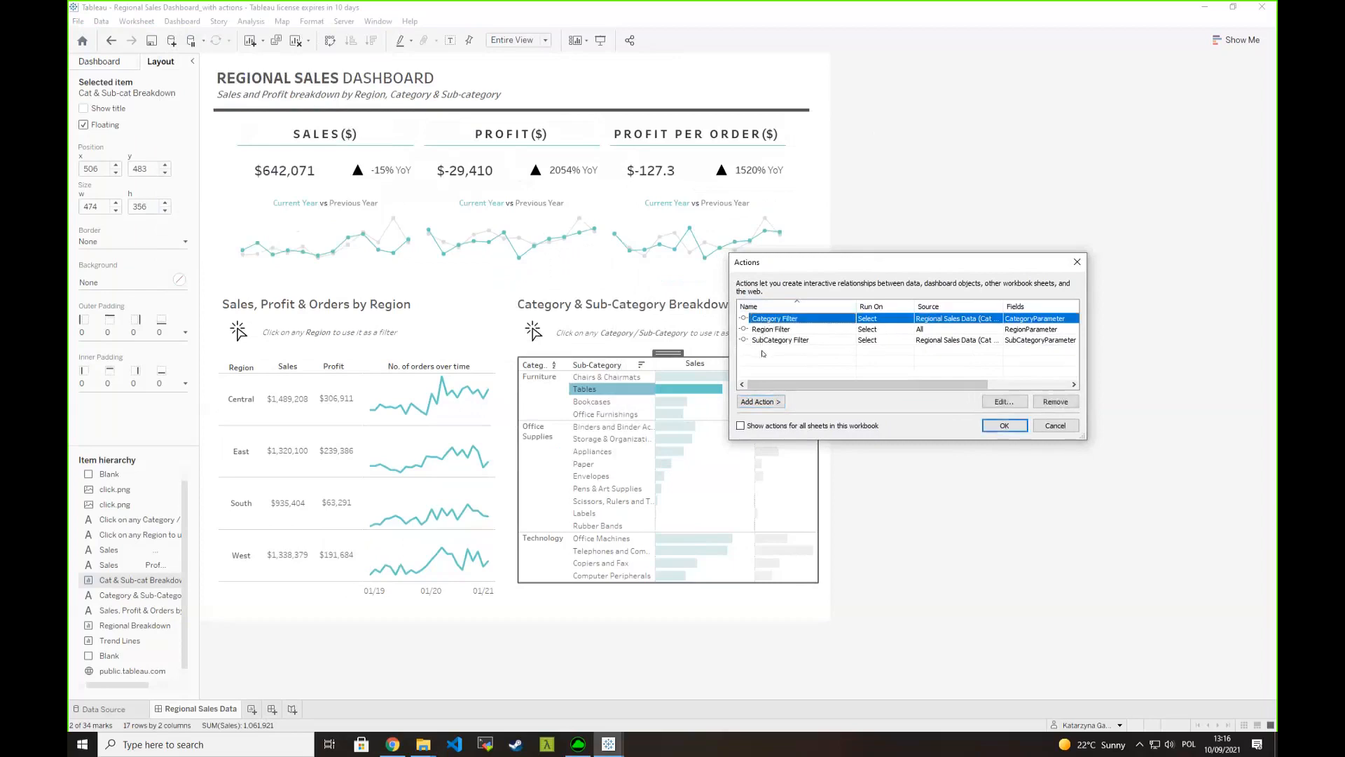
left_click(771, 341)
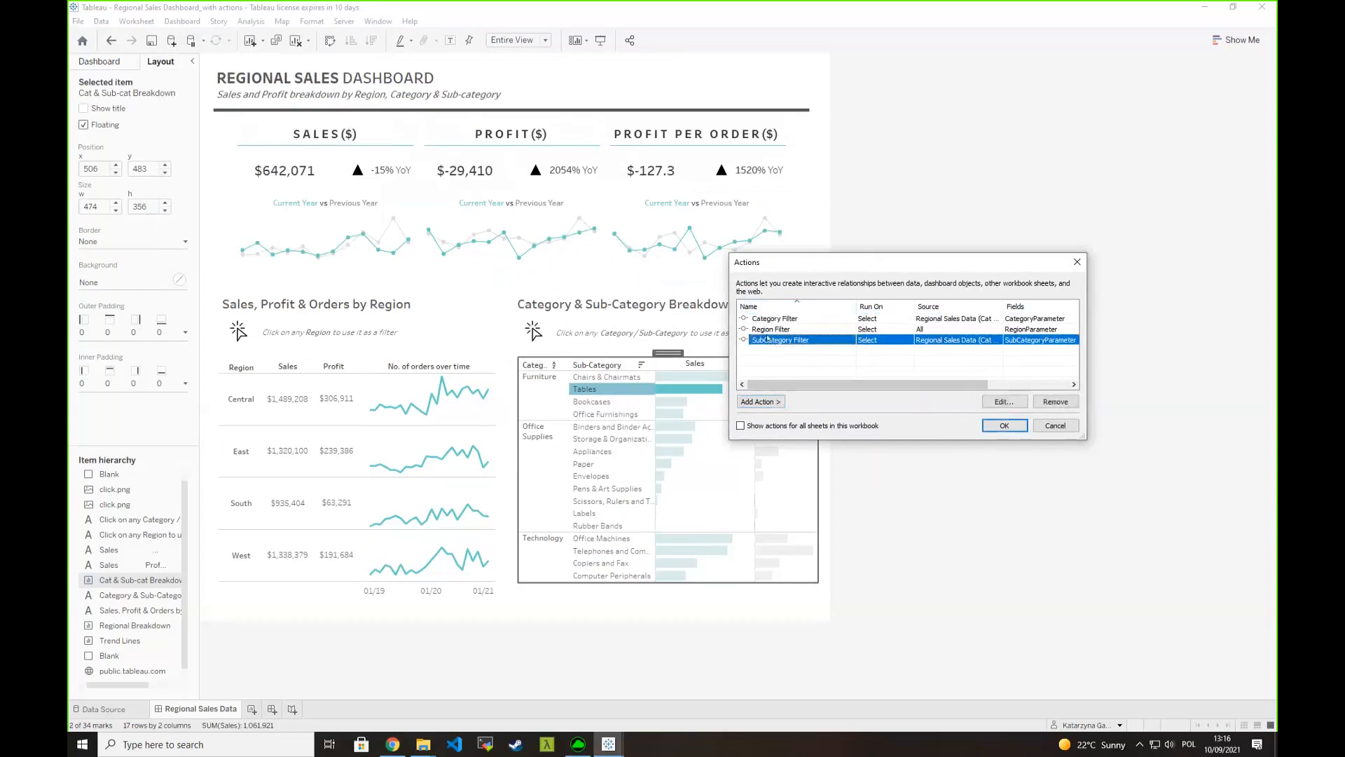
left_click(780, 320)
double_click(780, 331)
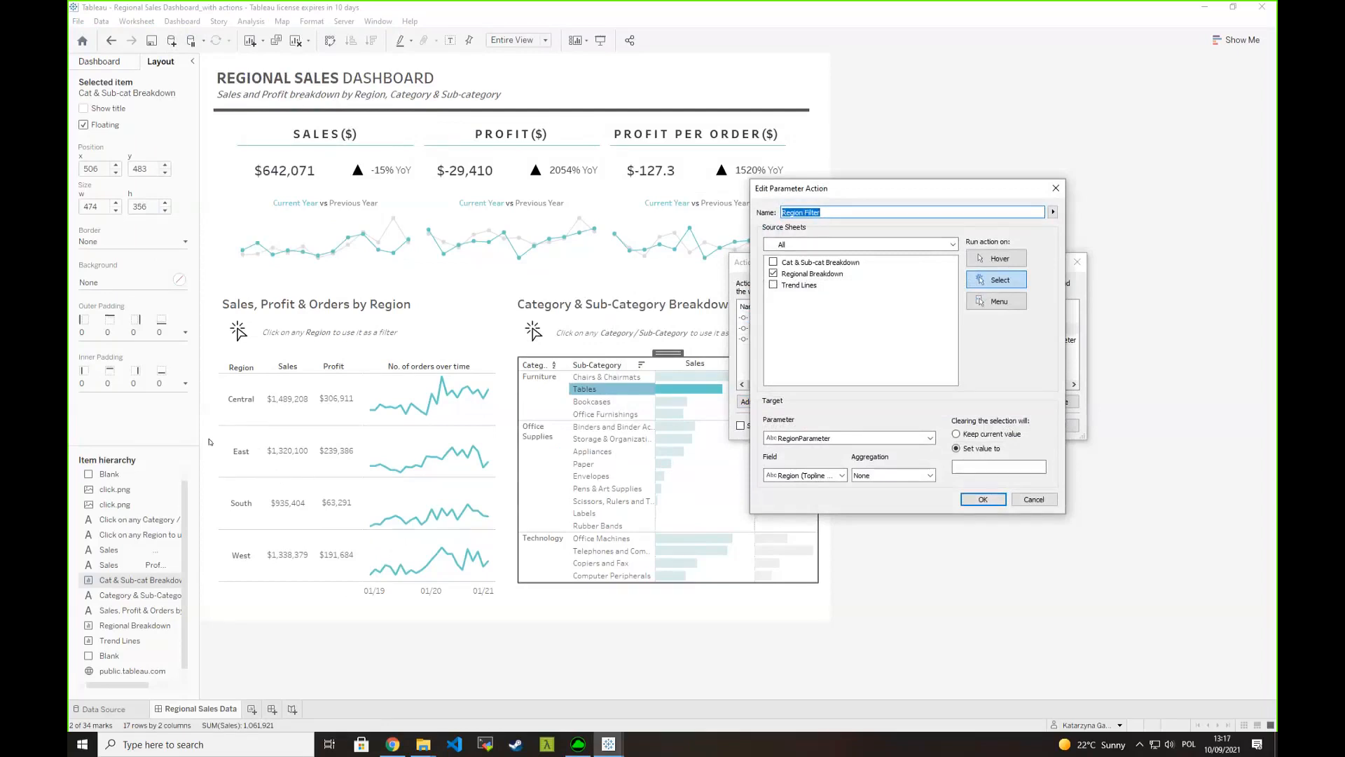
left_click(1056, 187)
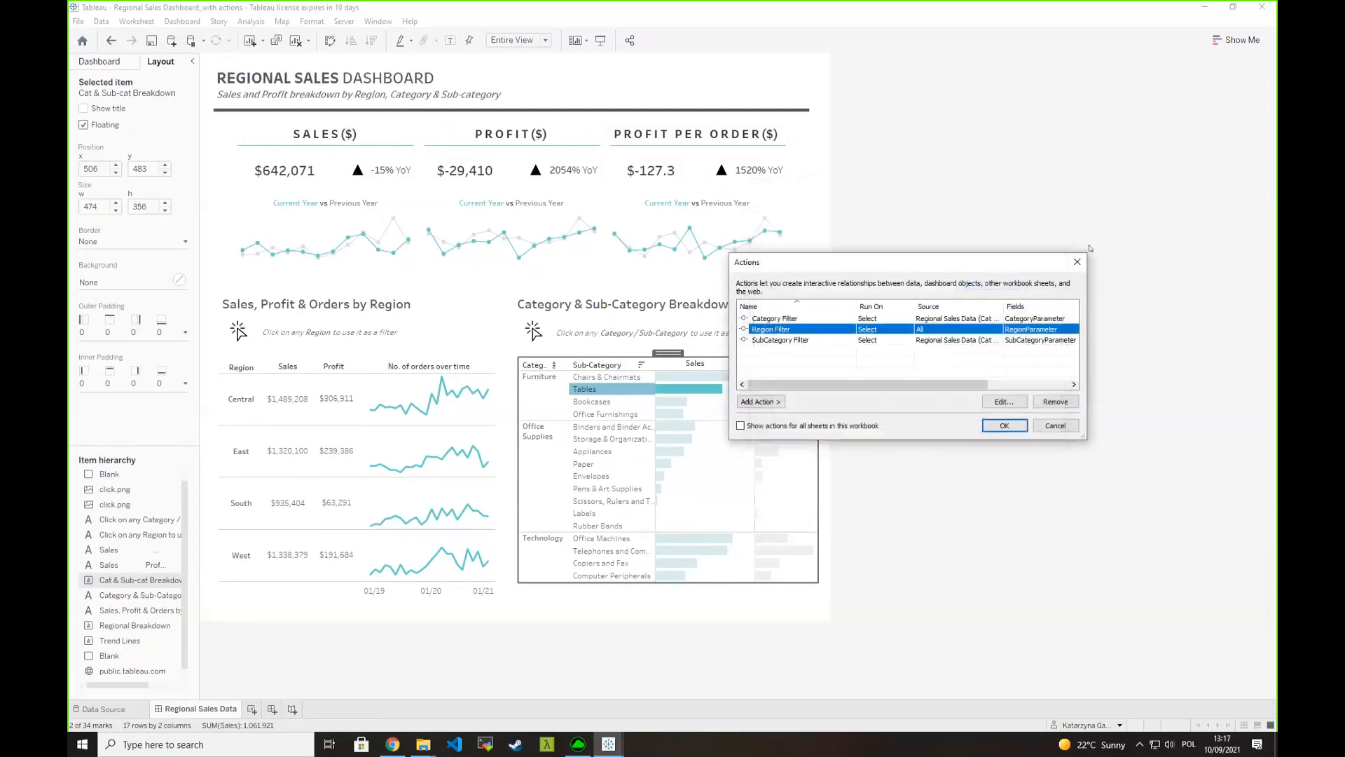
left_click(1077, 261)
- Show the RegionParameter control in the dashboard header at about x 700, y 34, and filter by the Central region
left_click(824, 403)
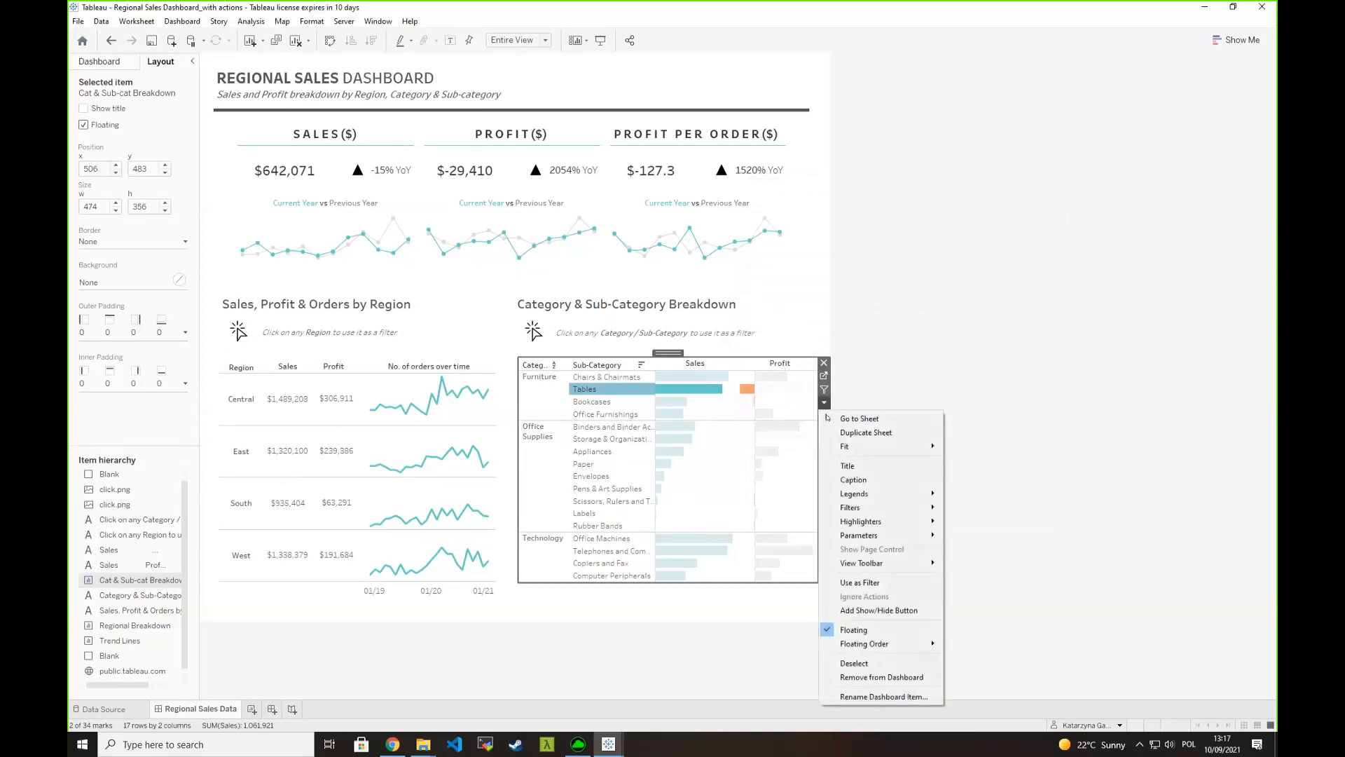
mouse_move(911, 535)
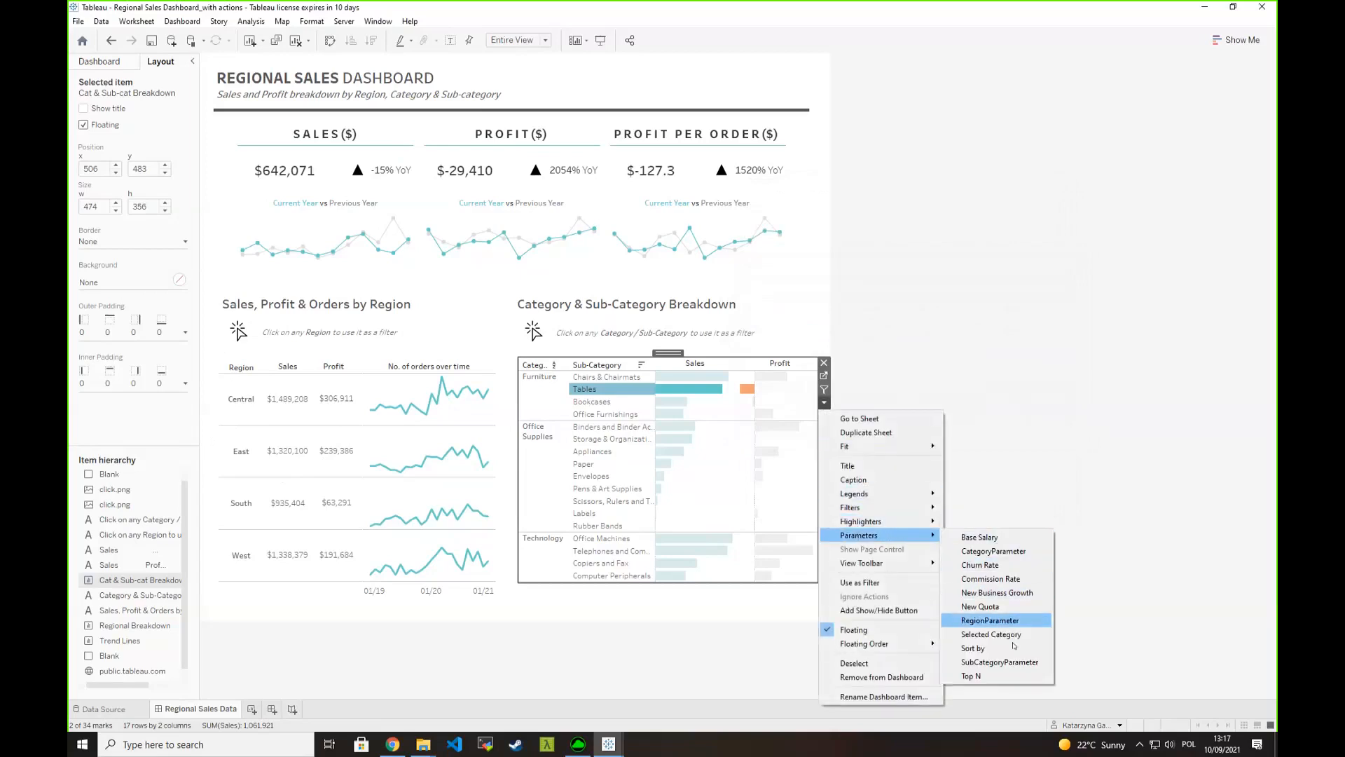
left_click(990, 620)
left_click_drag(500, 372, 690, 74)
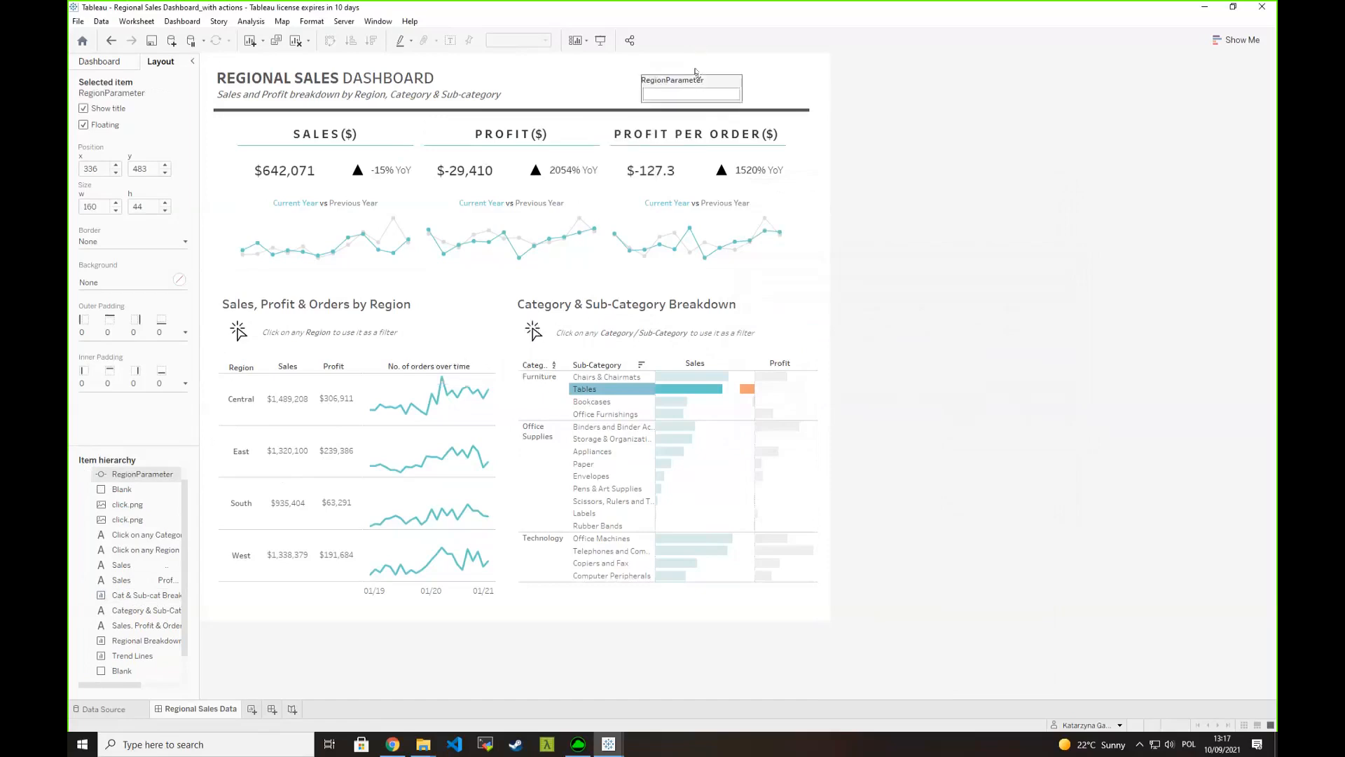
left_click(250, 405)
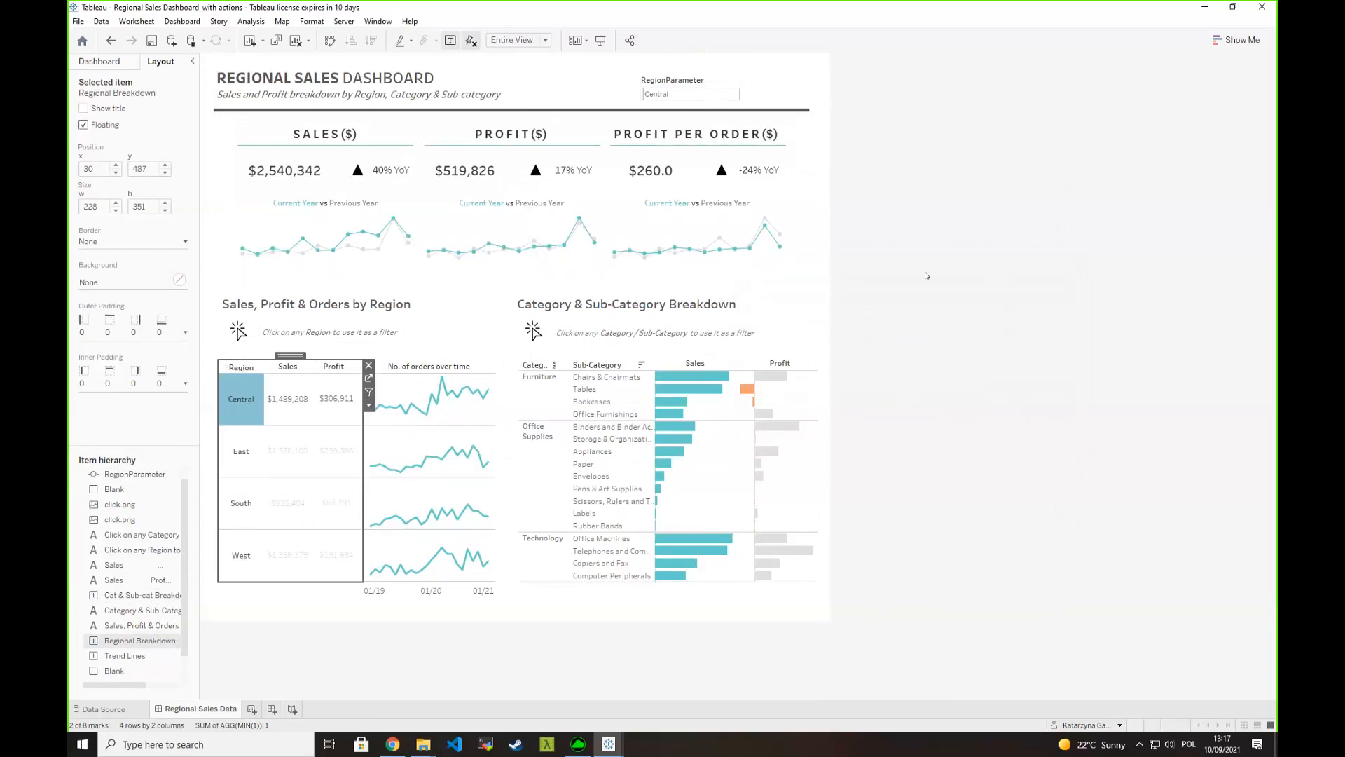
- Examine the parameter part at the end of the embedded web page object's URL
left_click(821, 141)
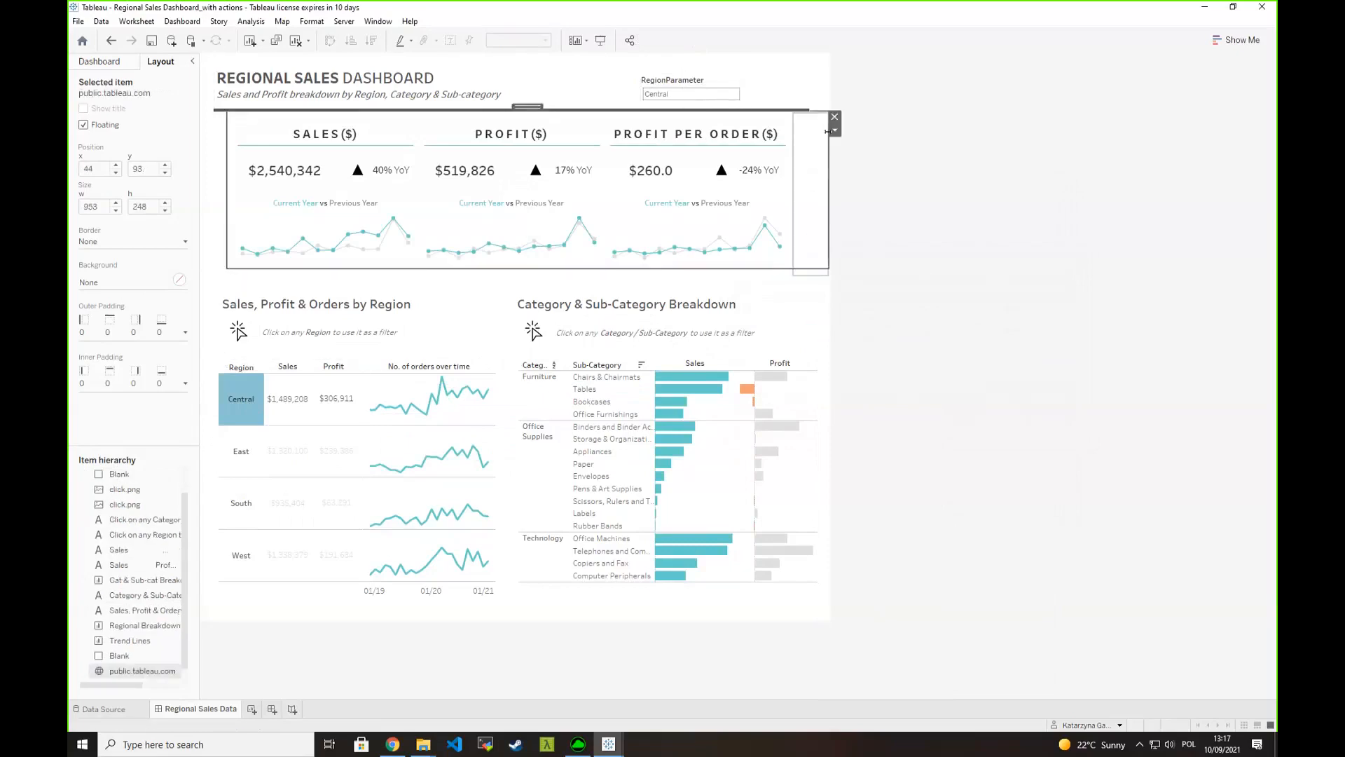
left_click(835, 131)
left_click(854, 141)
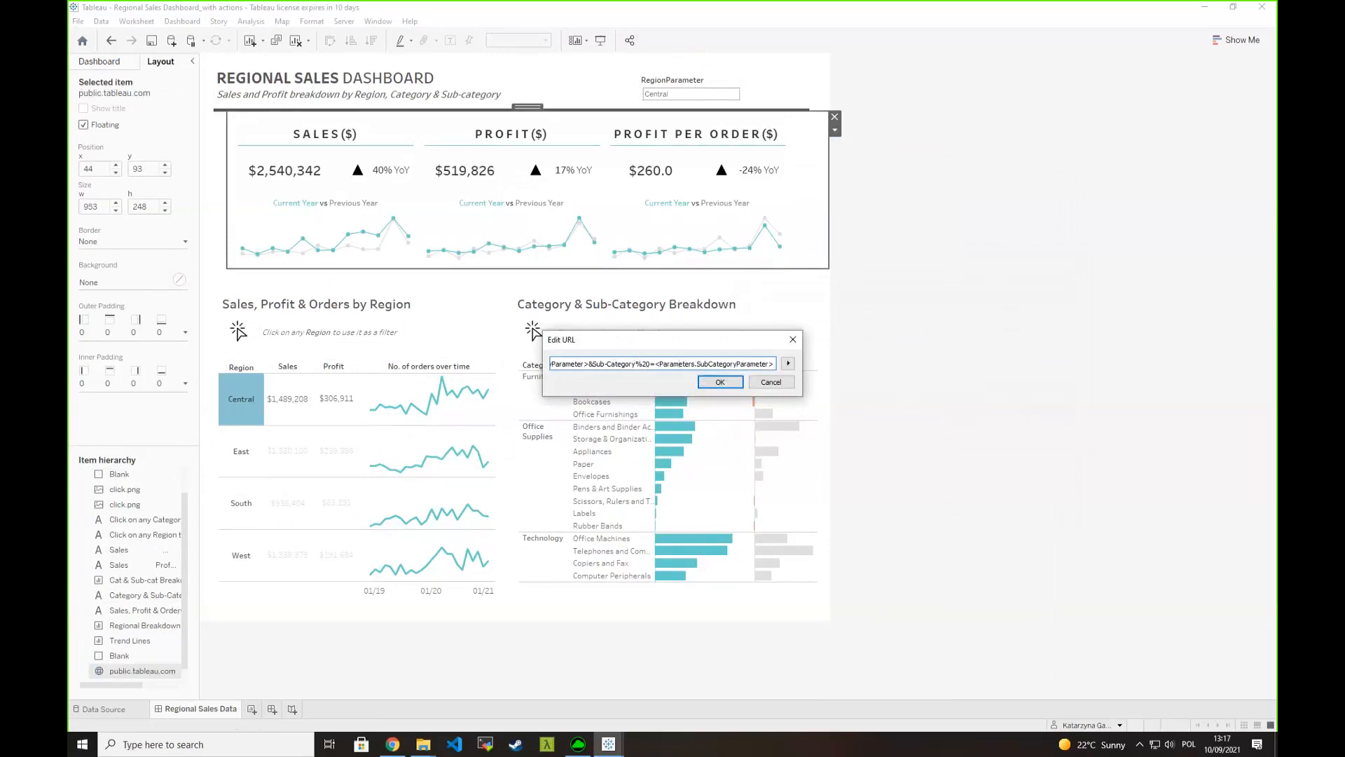
left_click_drag(774, 364, 628, 368)
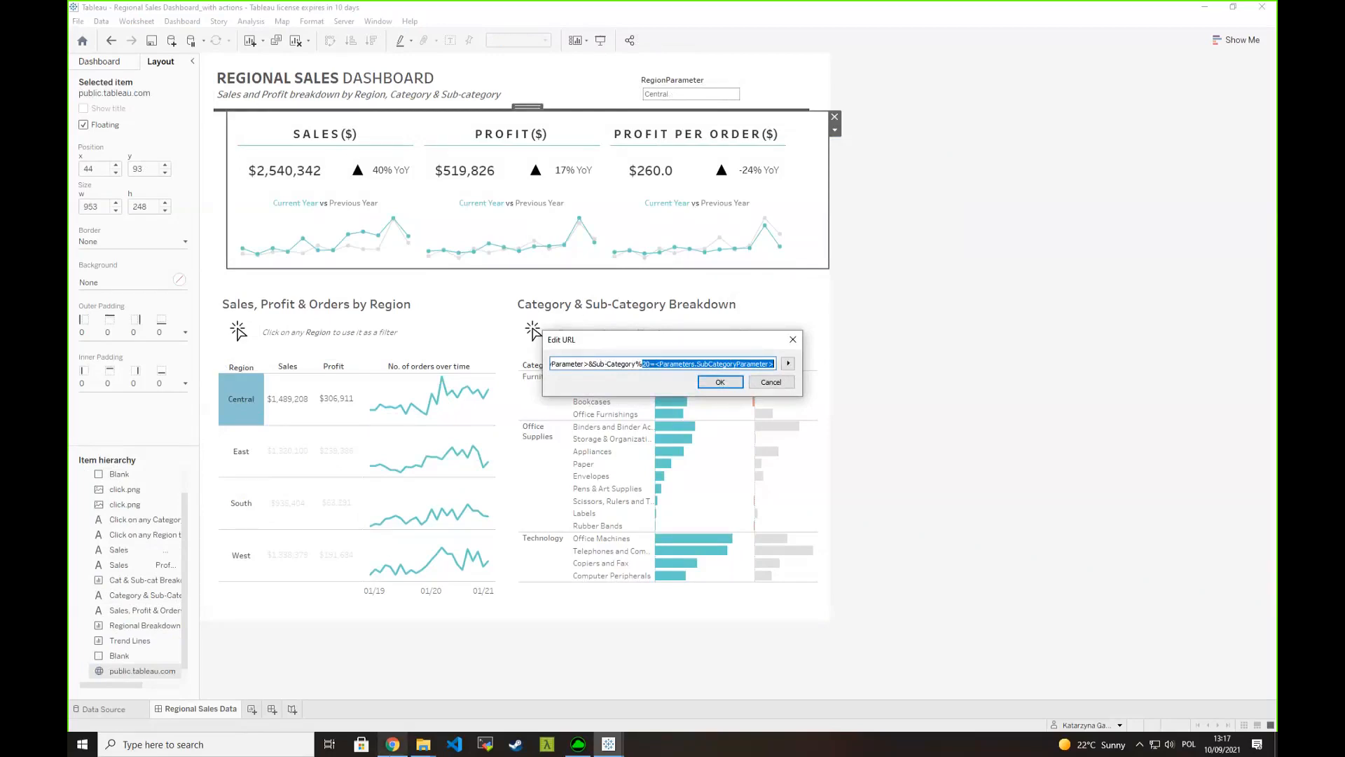
- Switch to Chrome, copy the base ToplineWidgets URL from the Topline Widgets example slide and load it in a new tab
left_click(393, 744)
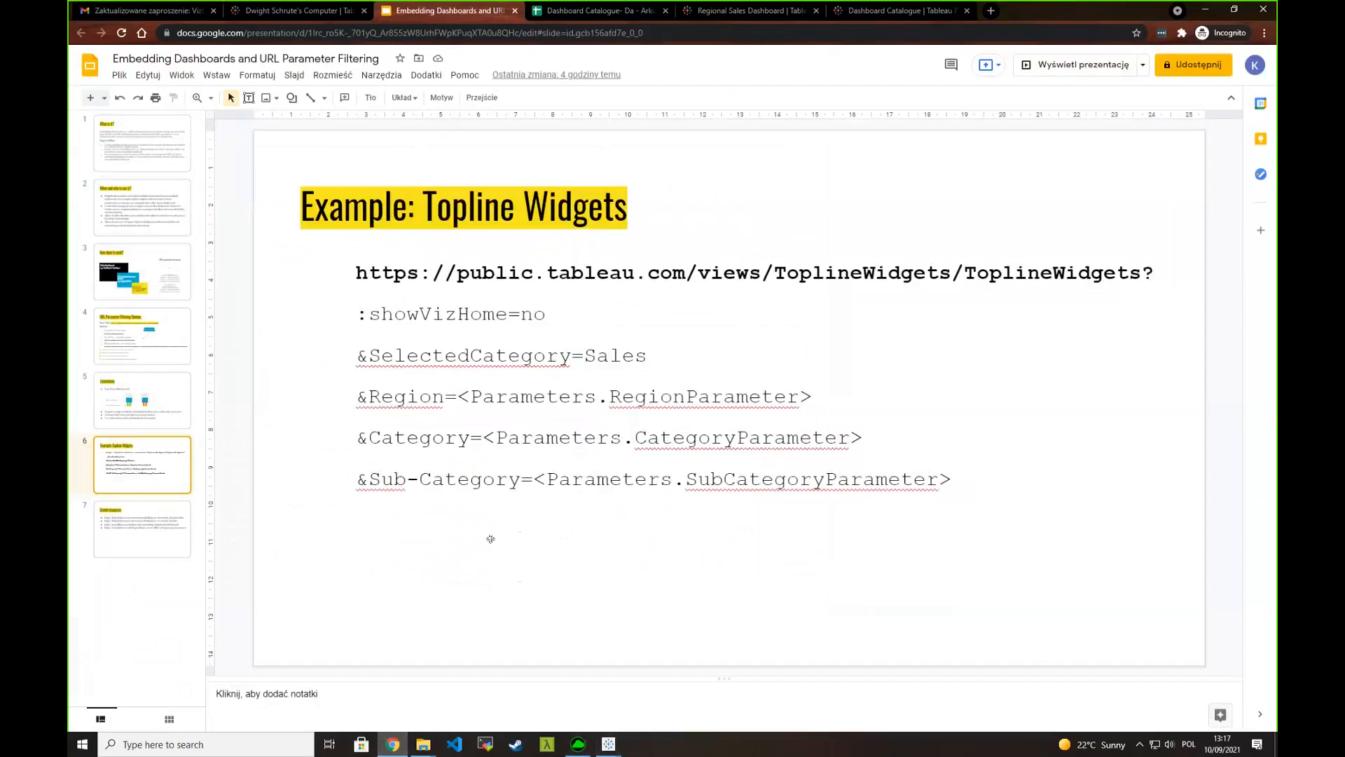
left_click_drag(409, 279, 1143, 279)
key("ctrl+c")
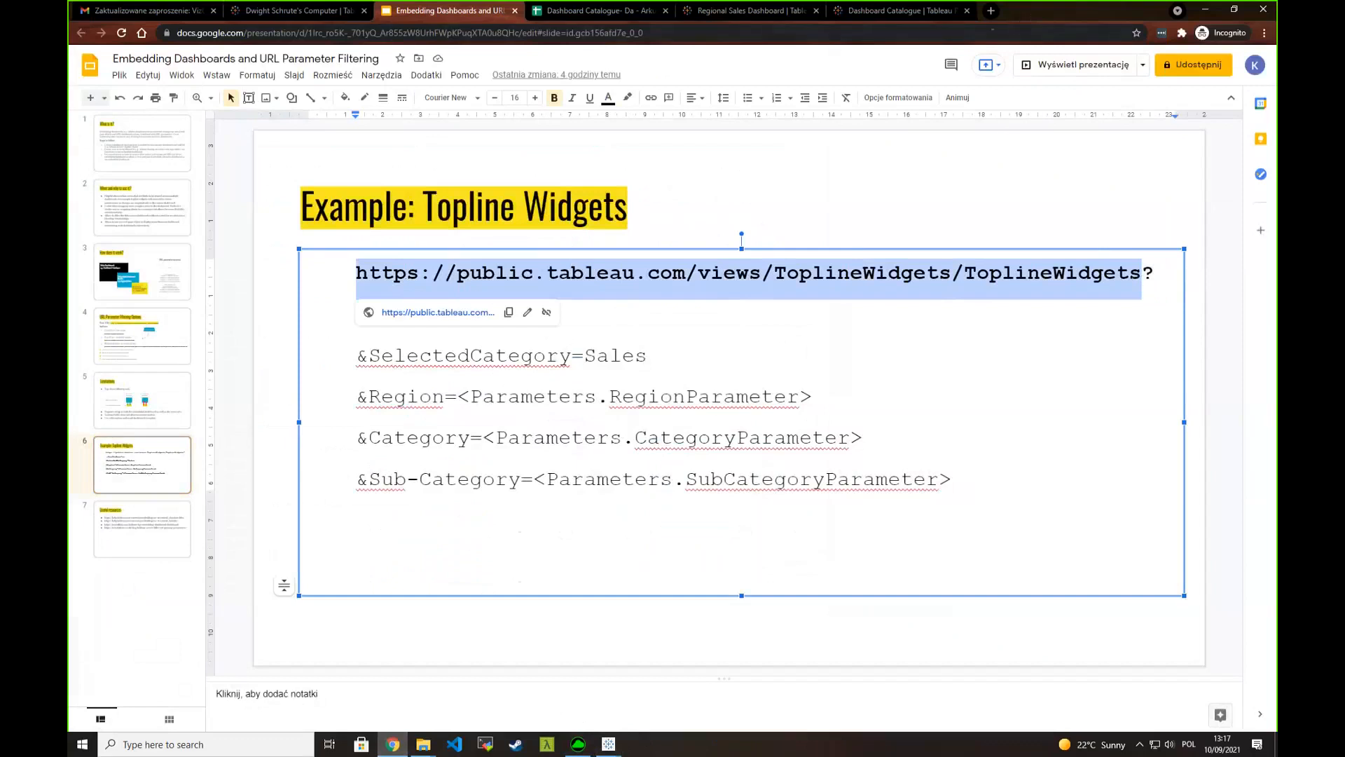
left_click(990, 10)
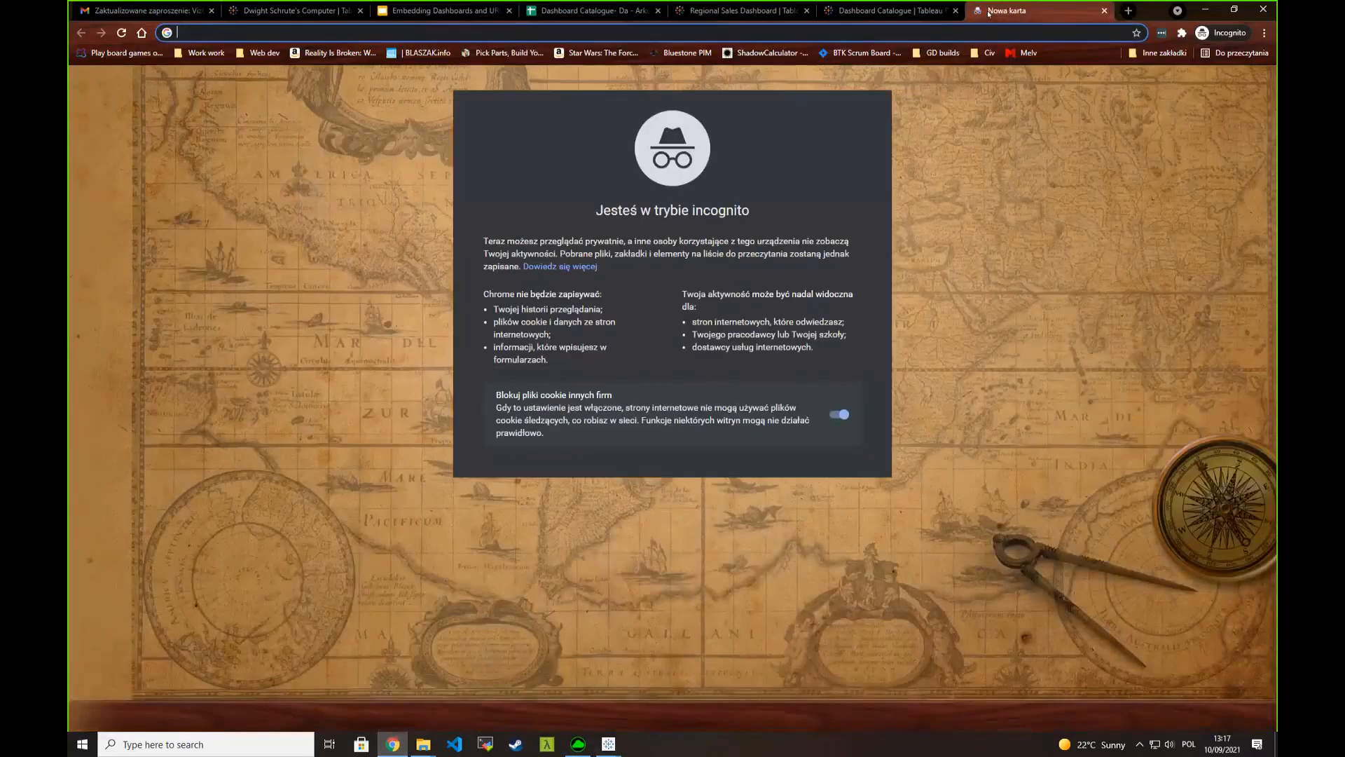
key("ctrl+v")
key("Return")
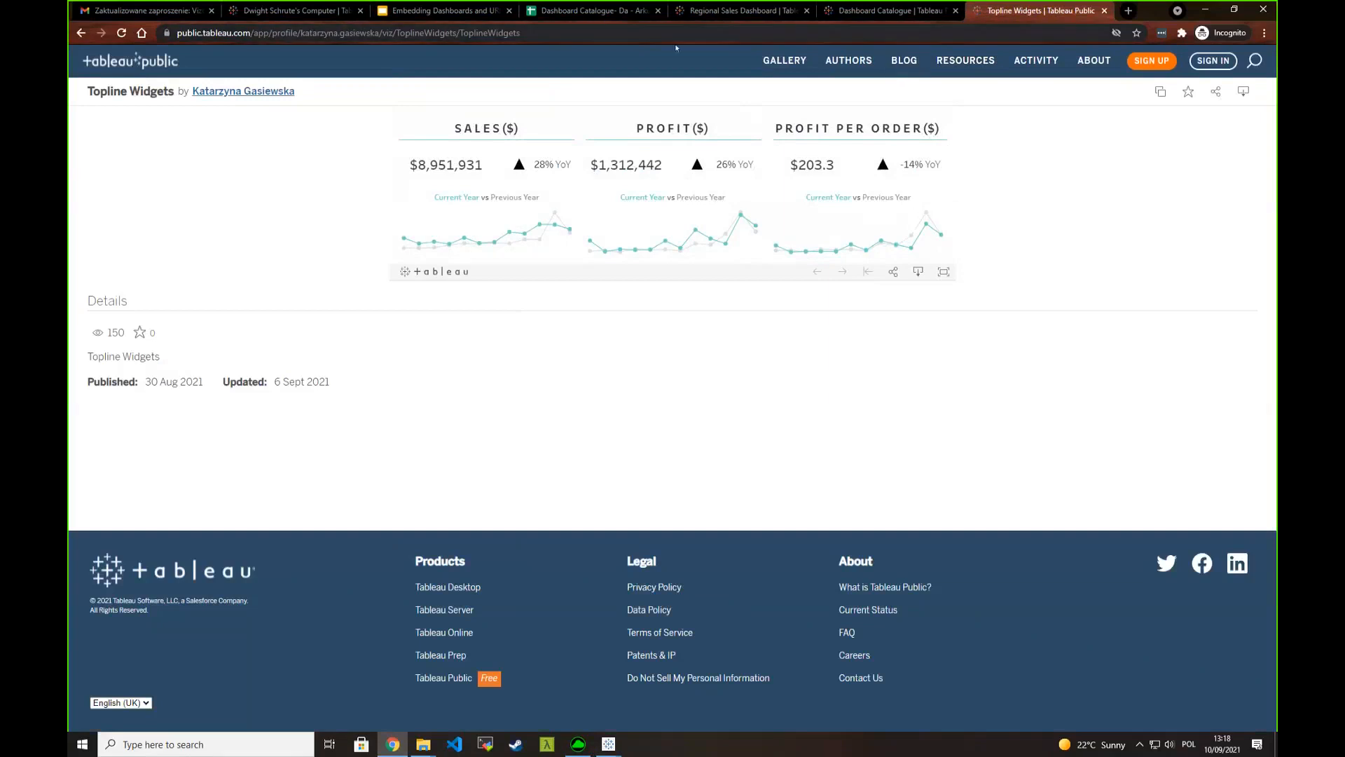
- Copy the slide's URL including :showVizHome=no and load it in the Topline Widgets tab
left_click(423, 12)
left_click(450, 313)
left_click_drag(546, 313, 355, 273)
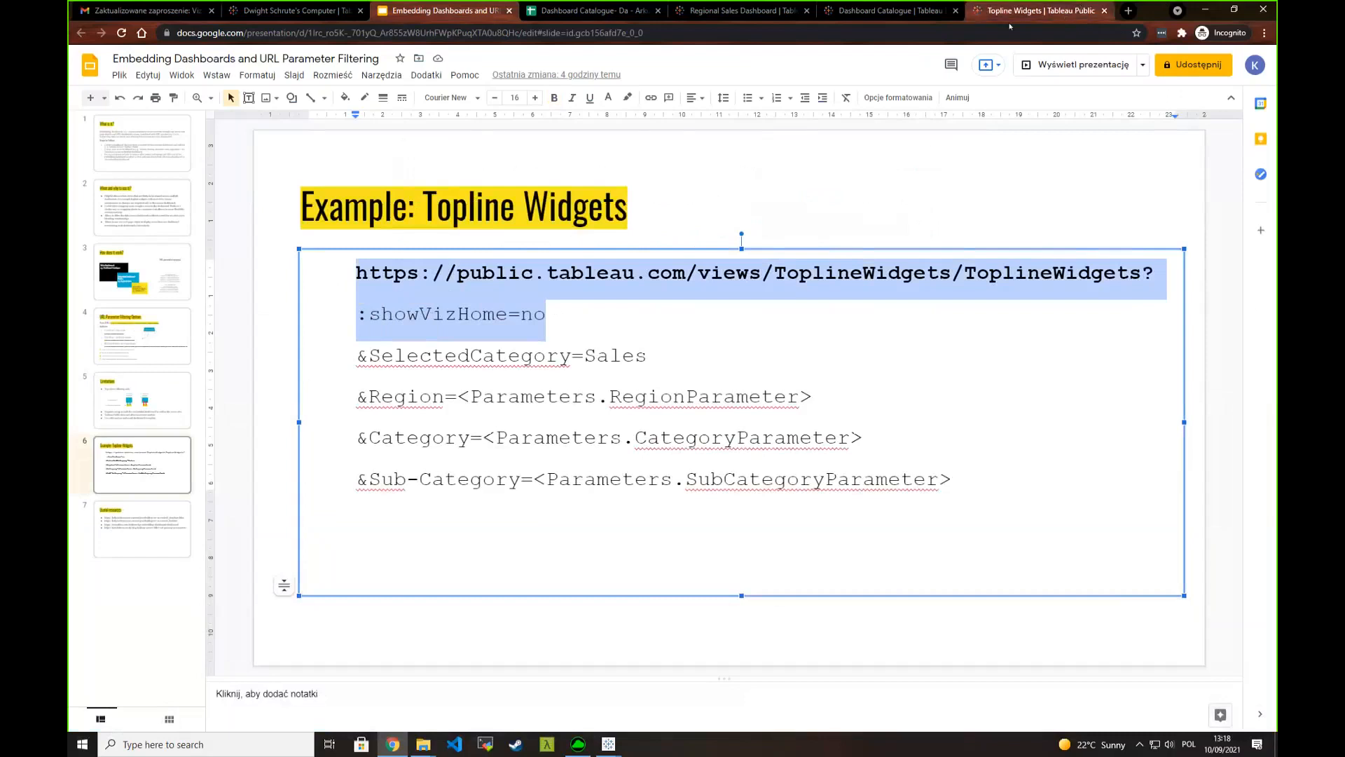
left_click(1030, 11)
type("https://public.tableau.com/views/ToplineWidgets/ToplineWidgets?:showVizHome=no")
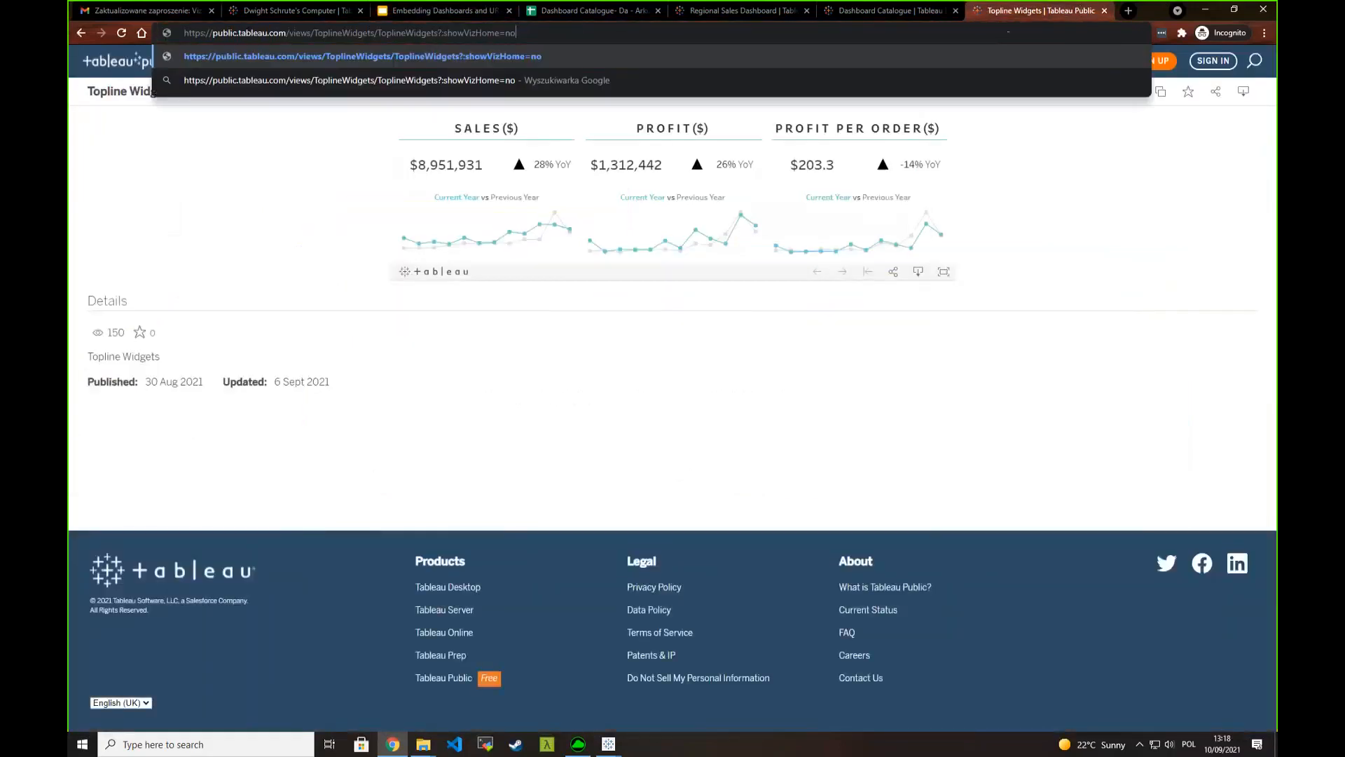
key("Return")
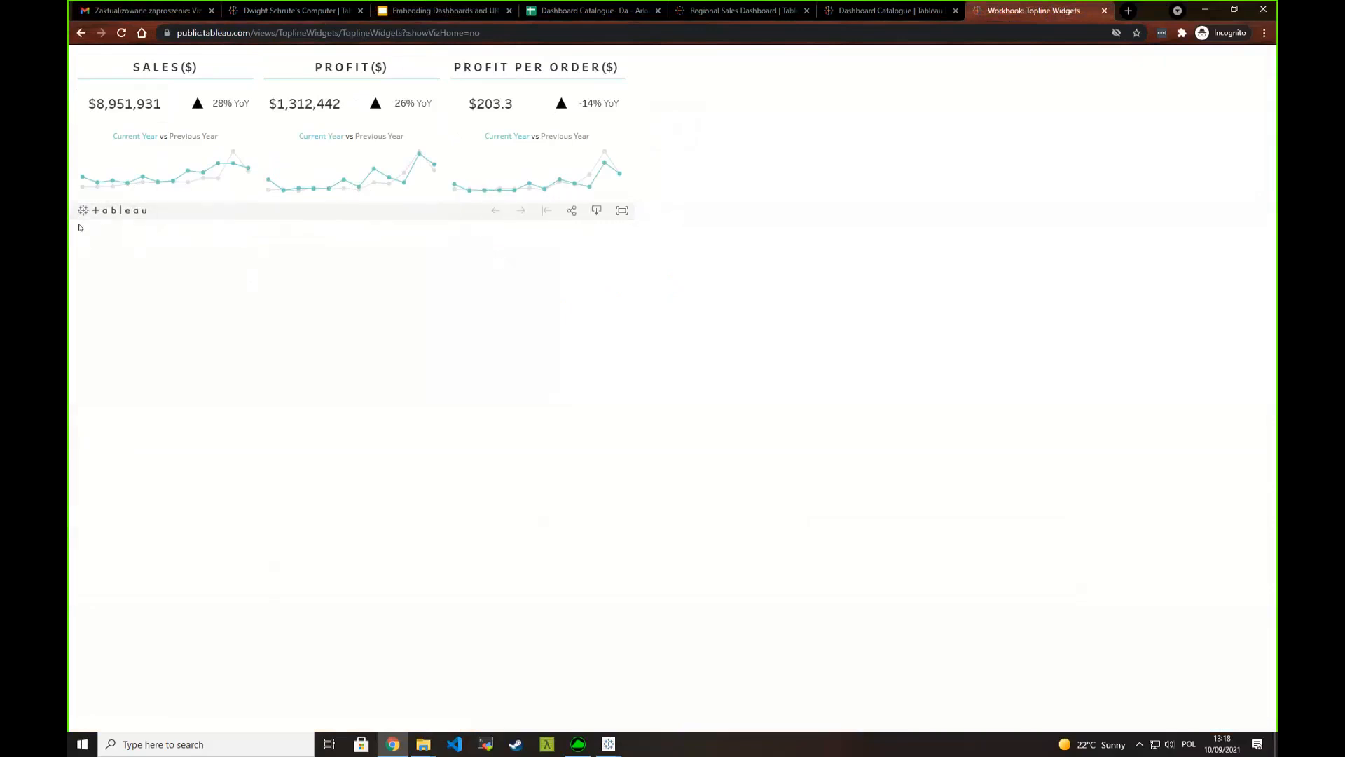
- Copy the slide's URL extended with &SelectedCategory=Sales and load it in the Topline Widgets tab
left_click(424, 12)
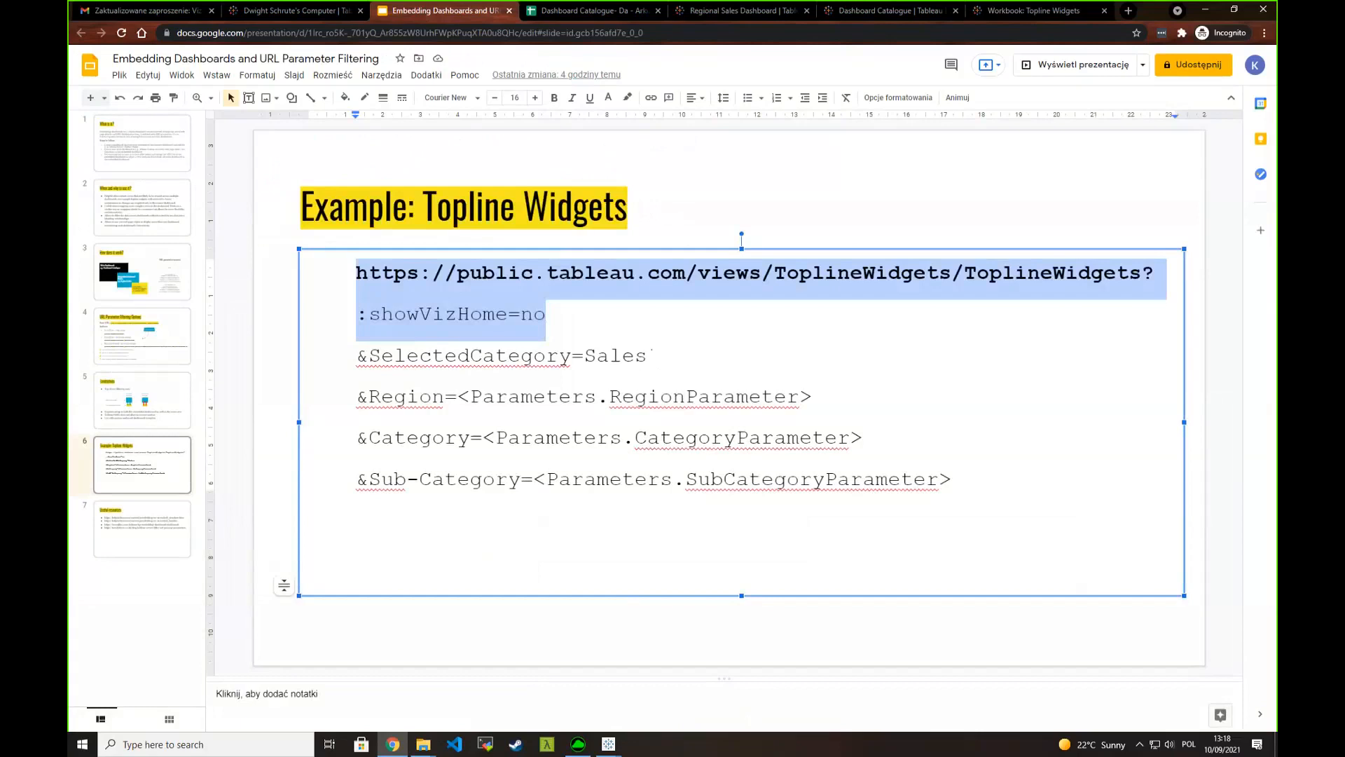
left_click_drag(648, 356, 356, 277)
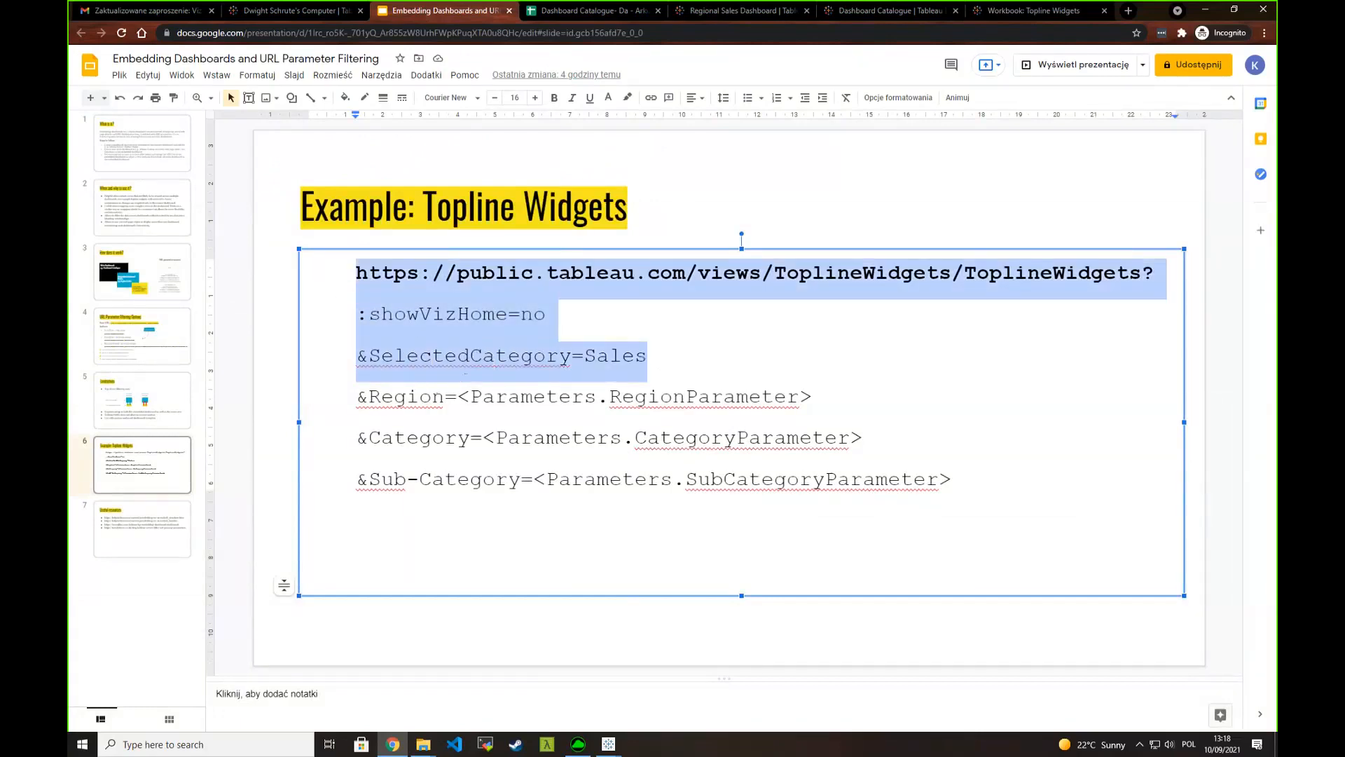
left_click(1011, 9)
left_click(940, 33)
key("ctrl+v")
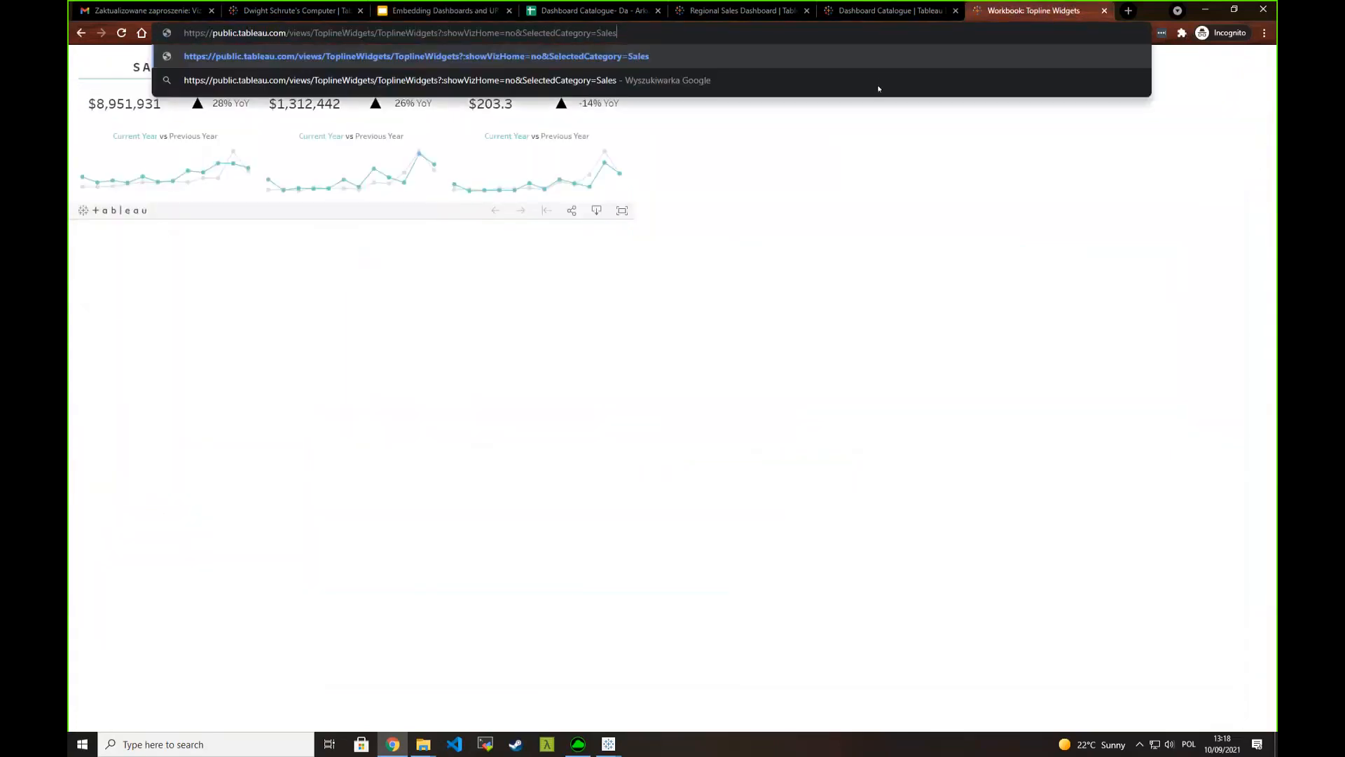
key("Return")
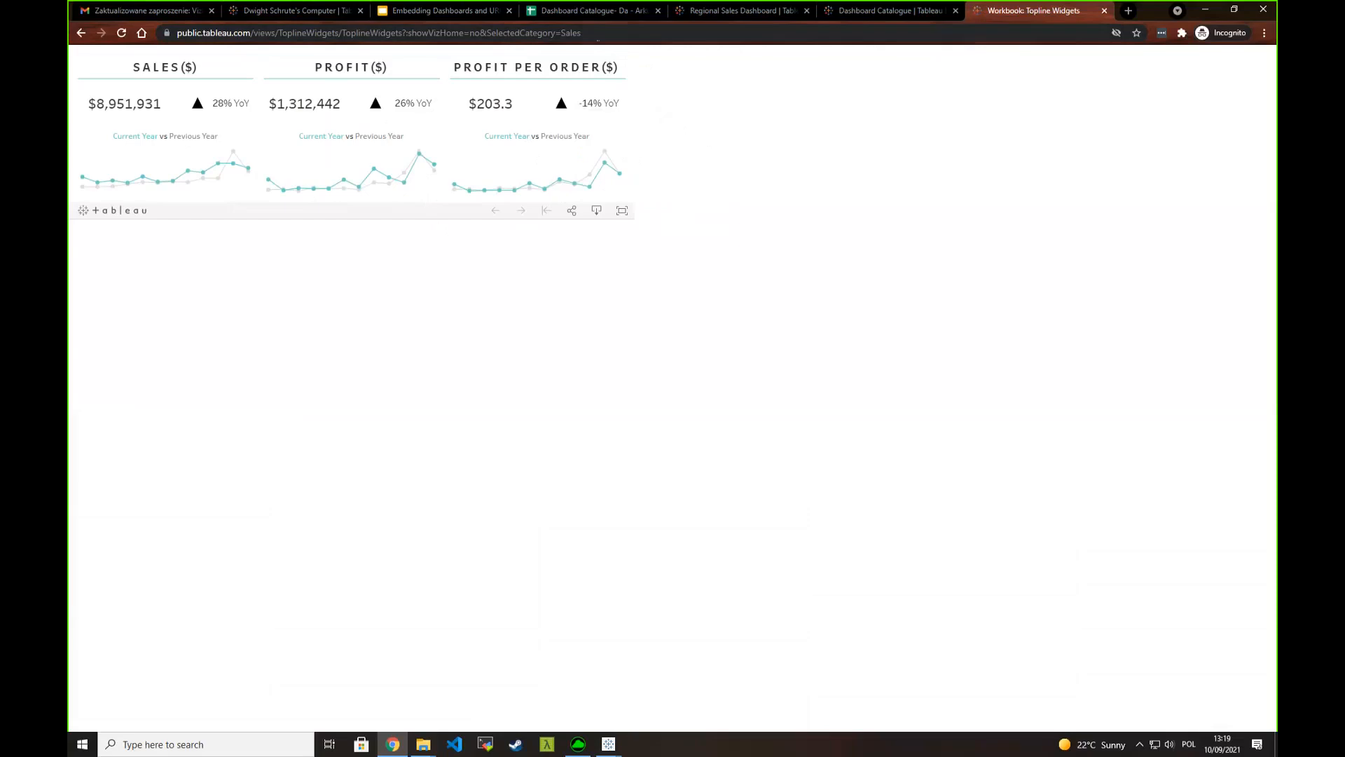
- Set the SelectedCategory value in the page URL to Email and load the page
left_click(606, 32)
left_click(606, 33)
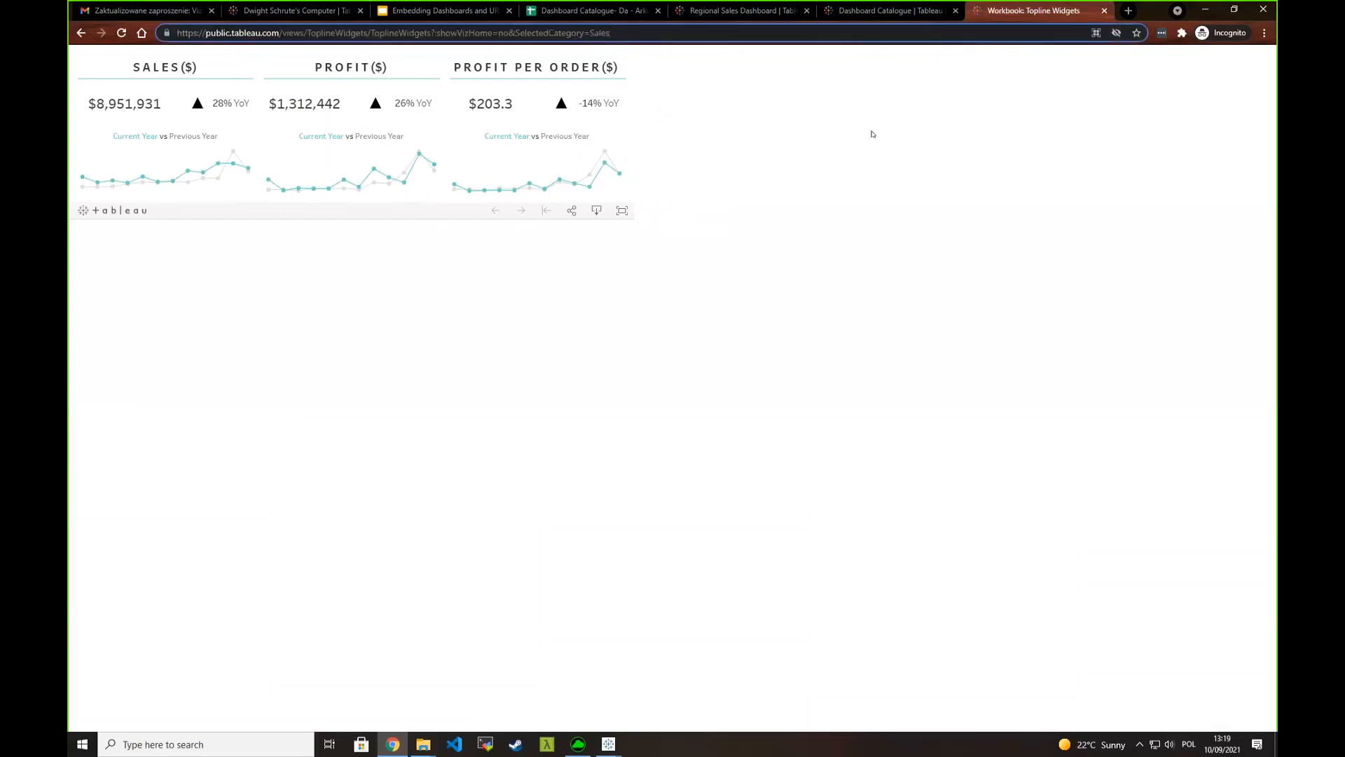
key("BackSpace")
key("BackSpace")
key("BackSpace")
key("BackSpace")
key("BackSpace")
type("Email")
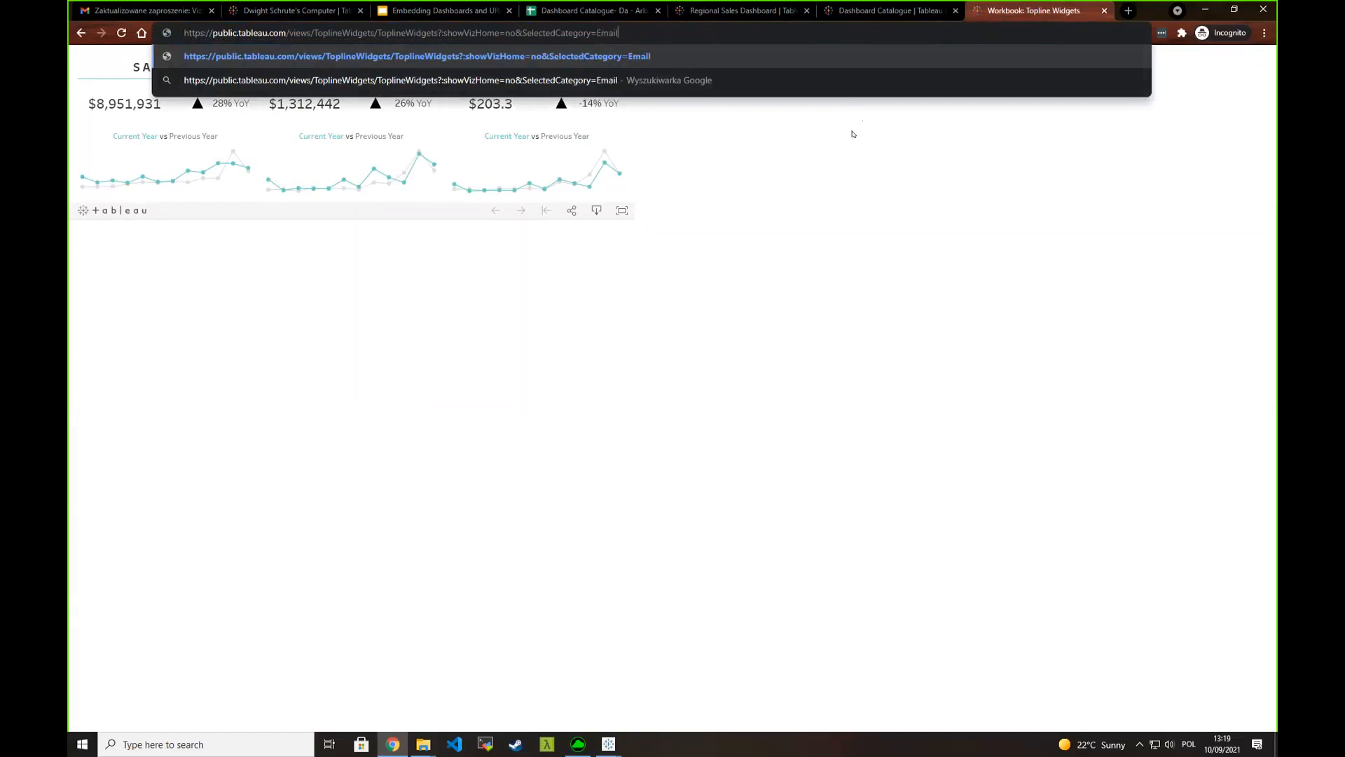
key("Return")
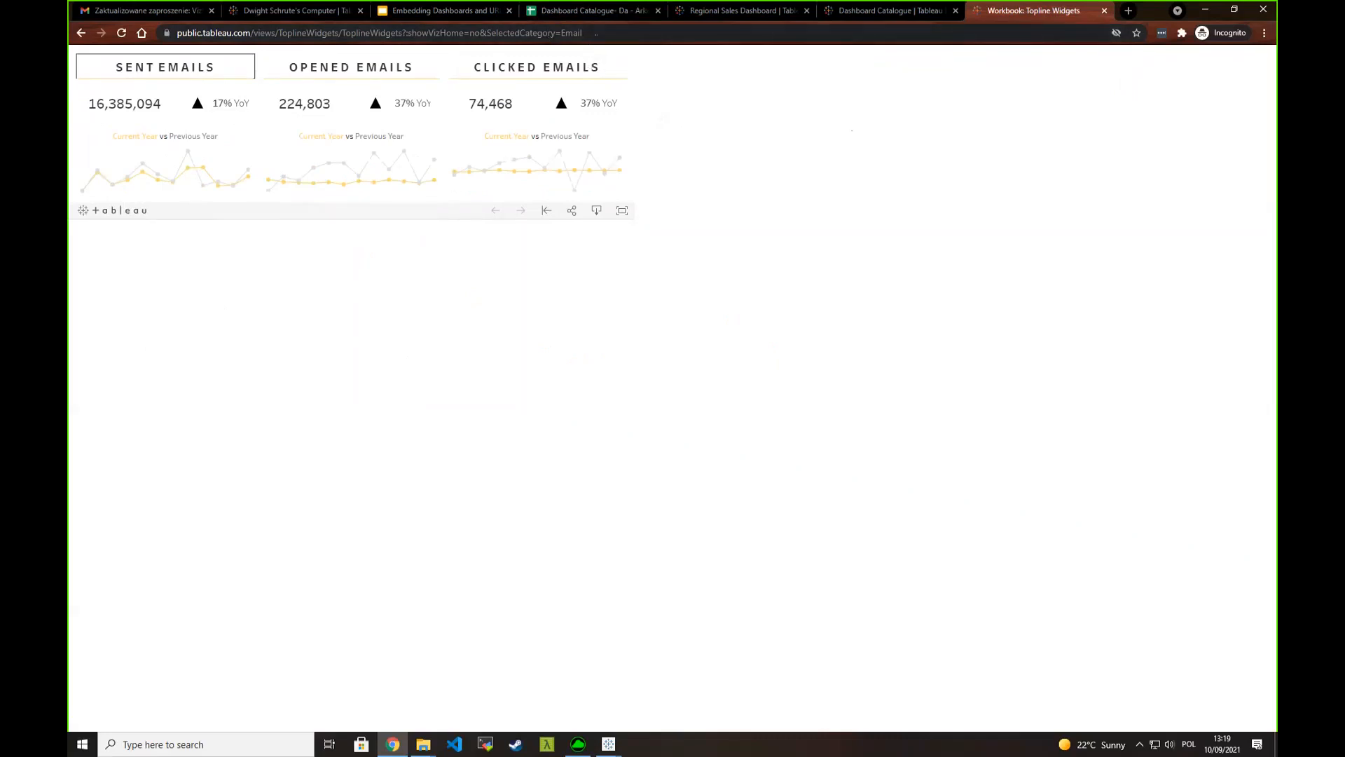
- Set the SelectedCategory value in the page URL to Display, load the page and select the Clicks widget
left_click(583, 33)
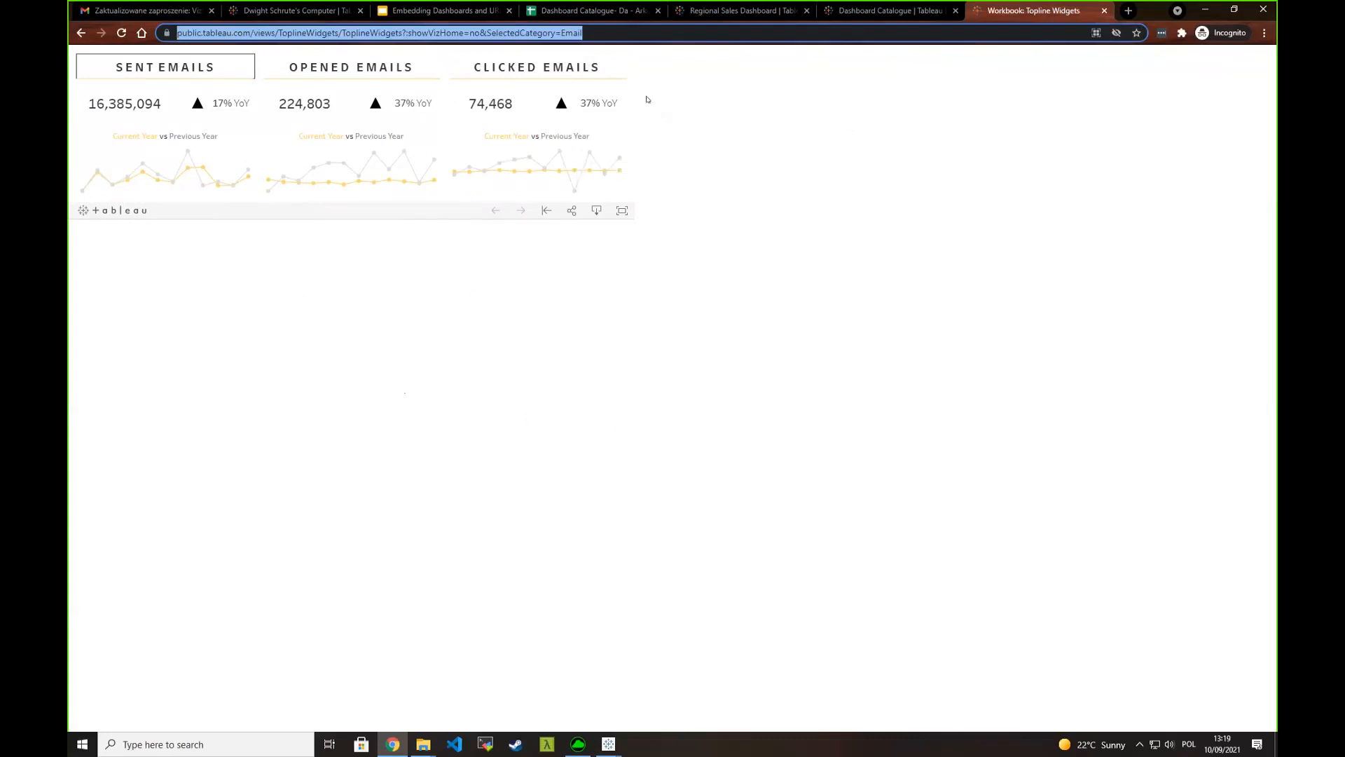
left_click(864, 116)
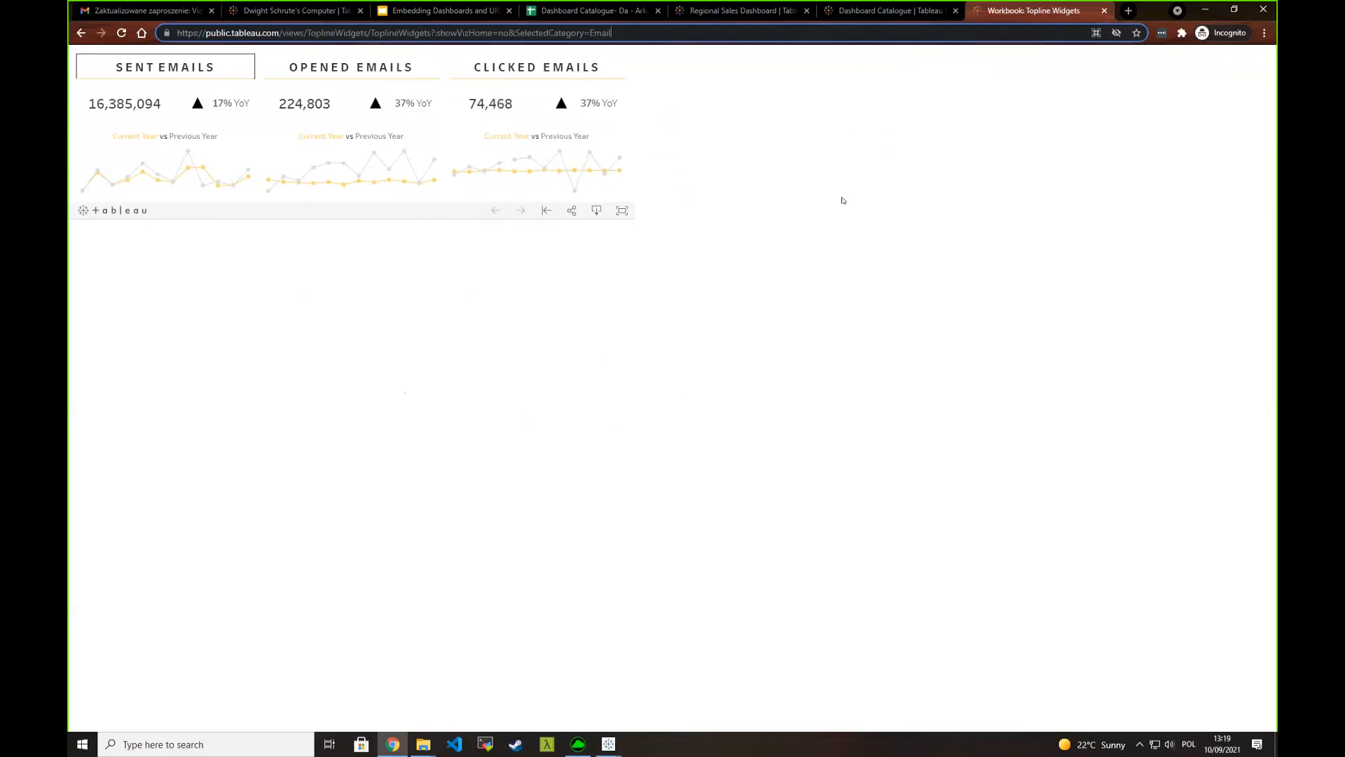
key("BackSpace")
key("BackSpace")
key("BackSpace")
key("BackSpace")
key("BackSpace")
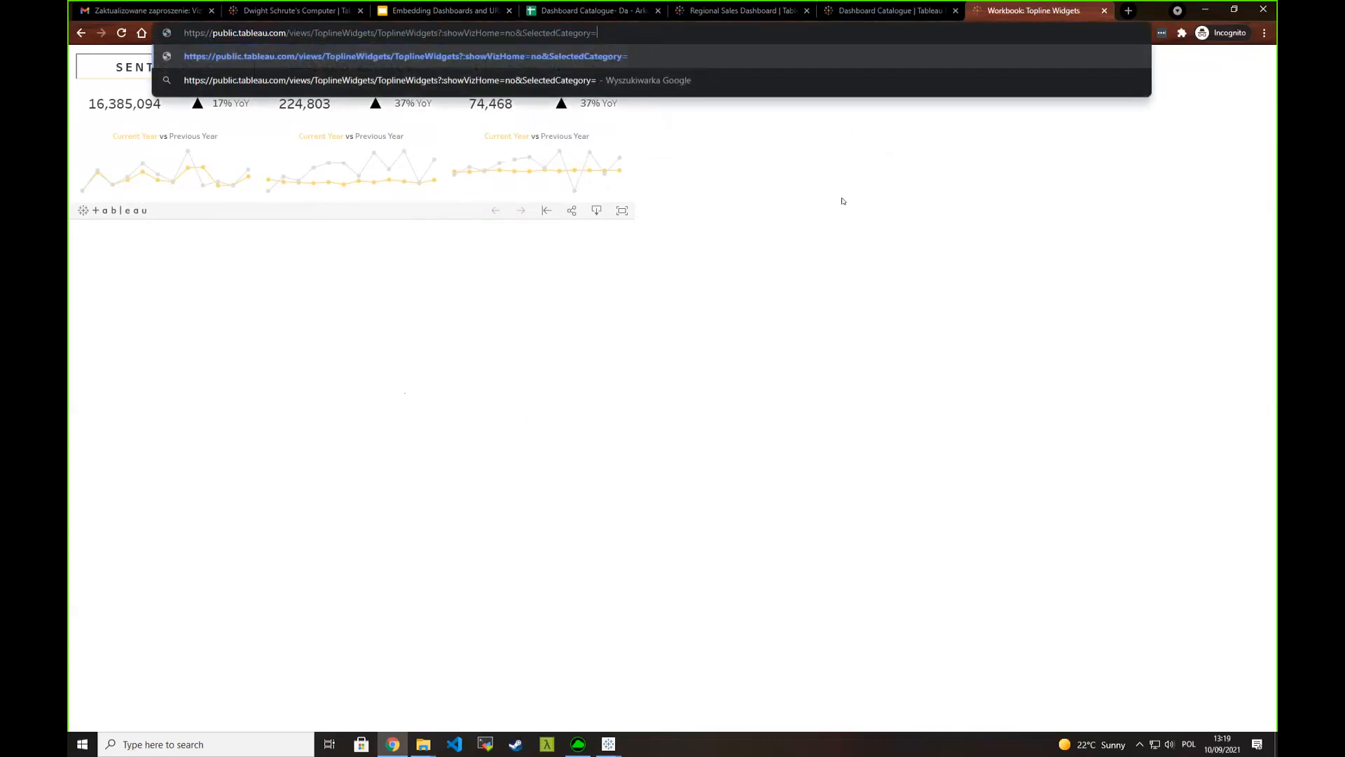
type("Display")
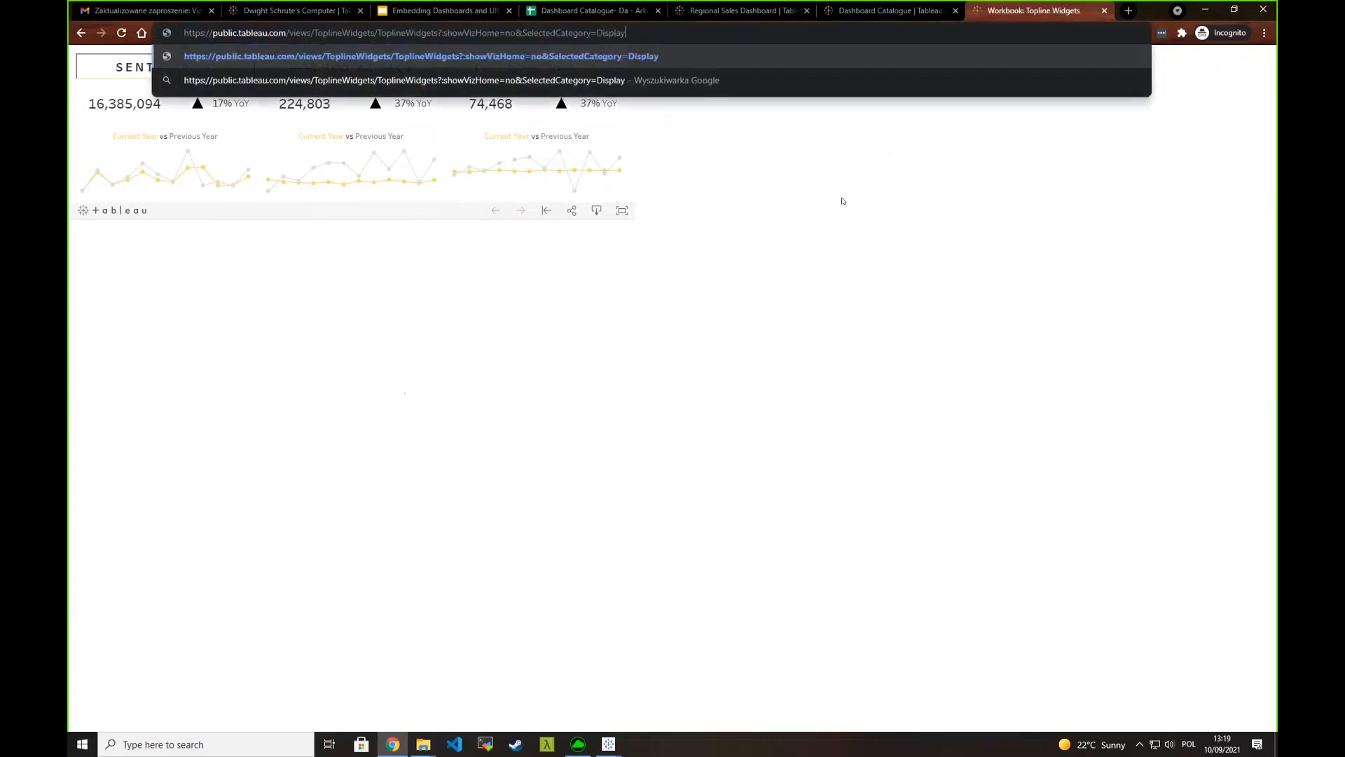
key("Return")
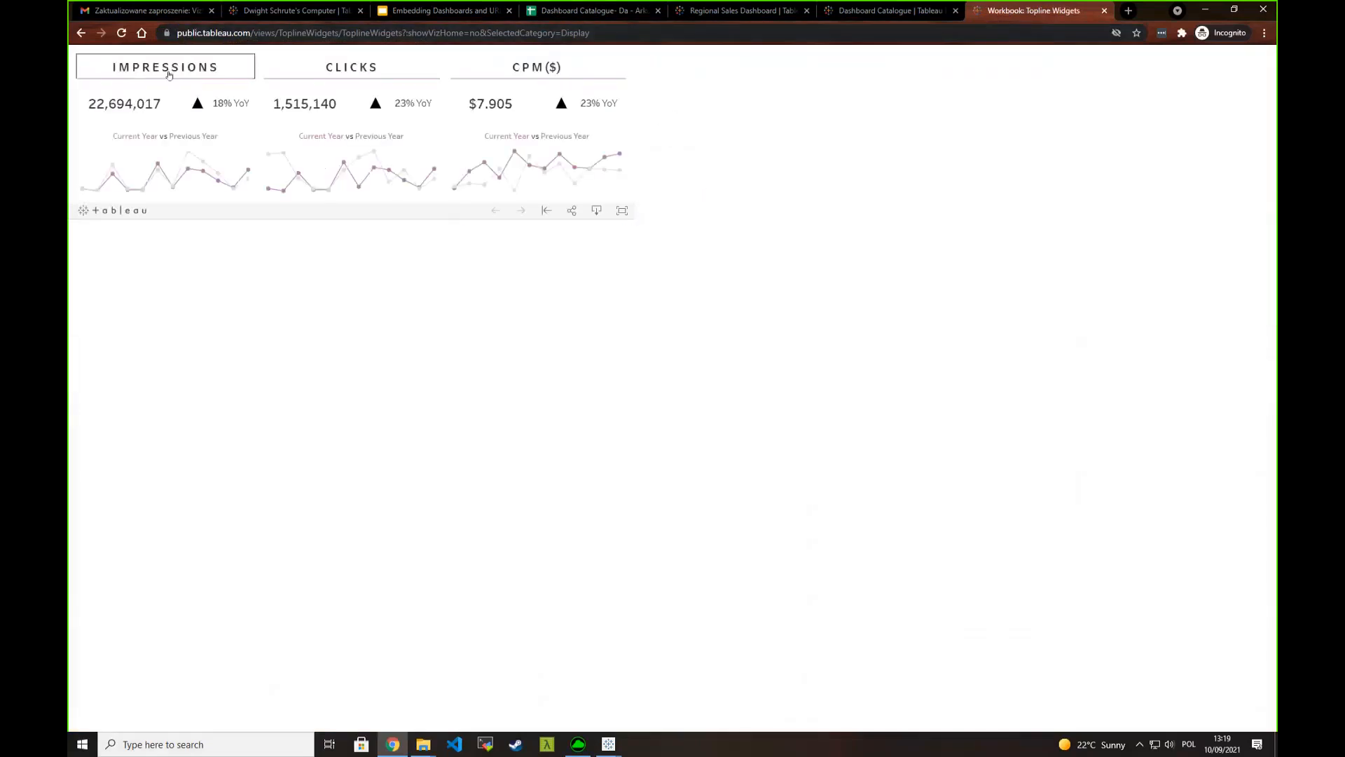
left_click(312, 77)
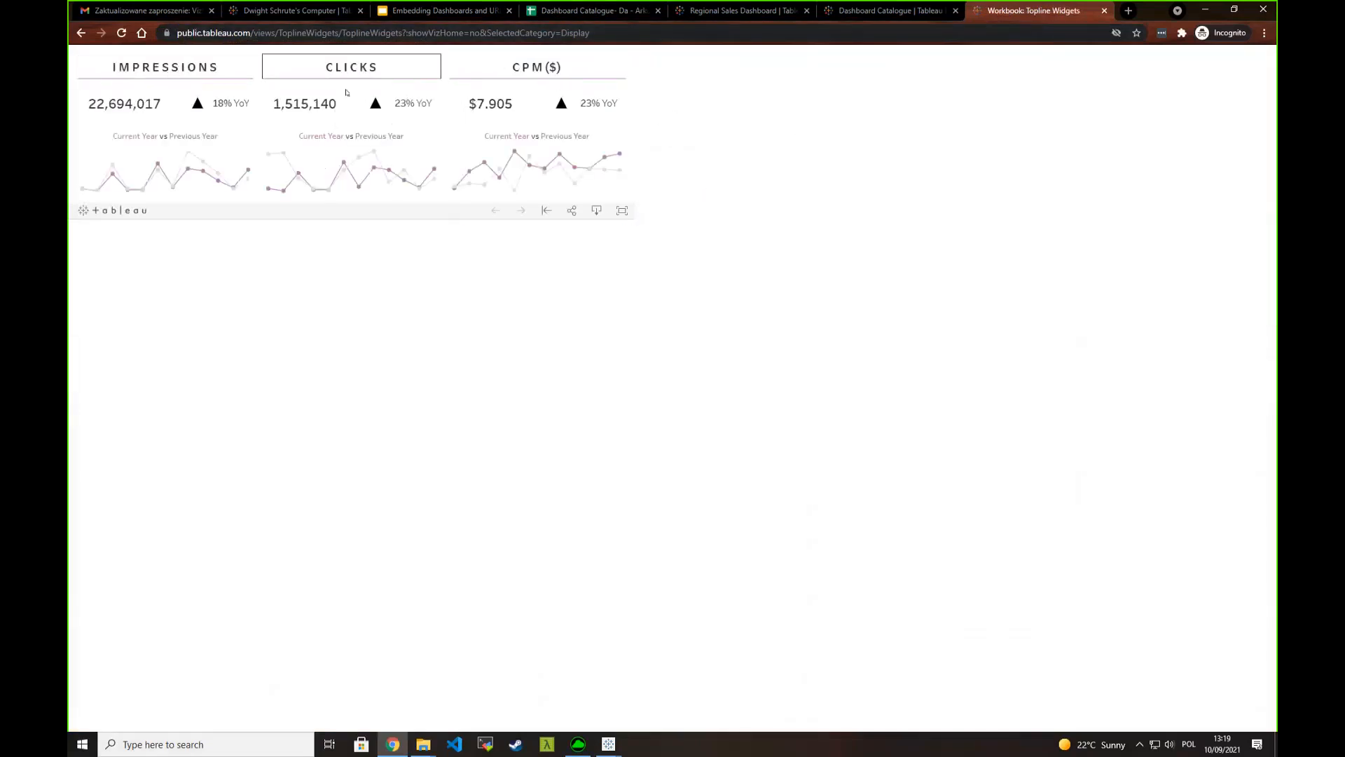
- Set the SelectedCategory value in the page URL back to Sales and load the page
left_click(606, 35)
key("End")
key("BackSpace")
key("BackSpace")
key("BackSpace")
key("BackSpace")
key("BackSpace")
key("BackSpace")
key("BackSpace")
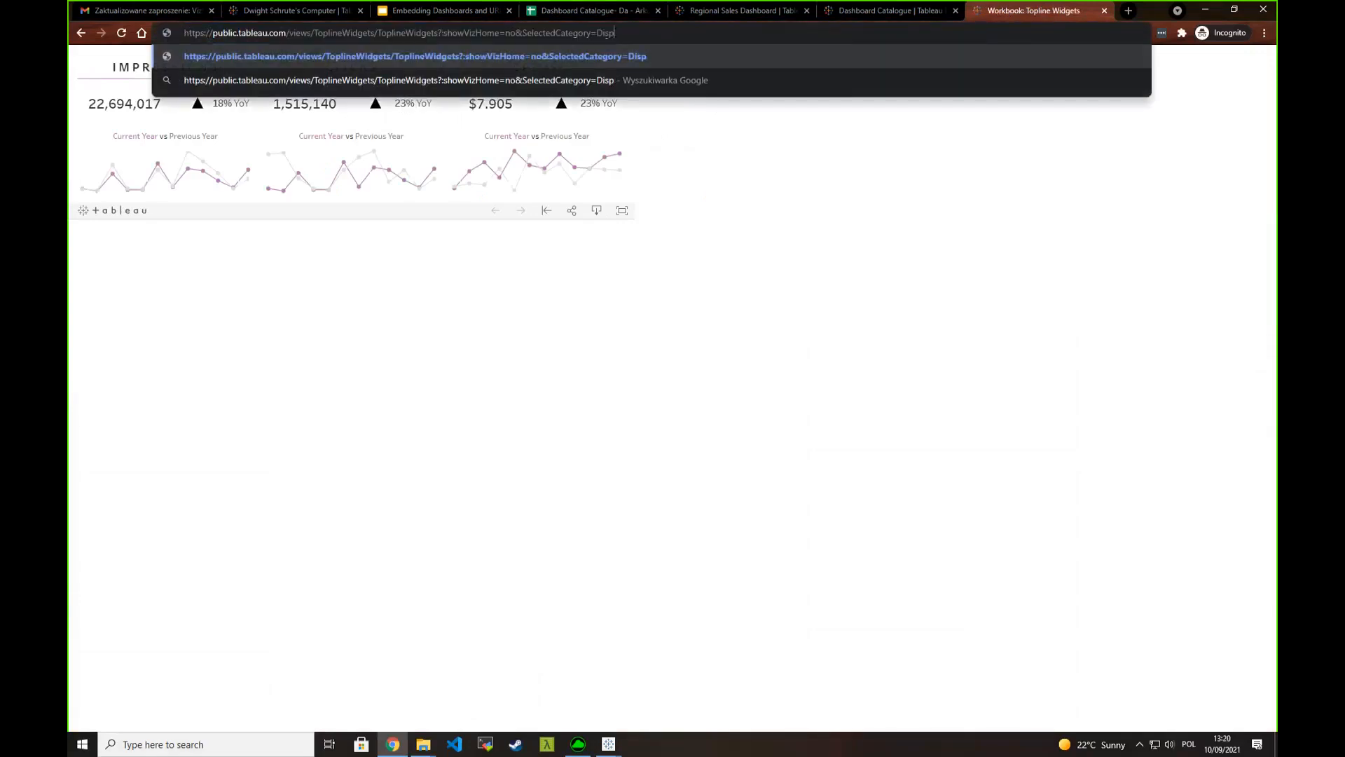
type("SDal")
key("BackSpace")
key("BackSpace")
key("BackSpace")
type("ales")
key("Return")
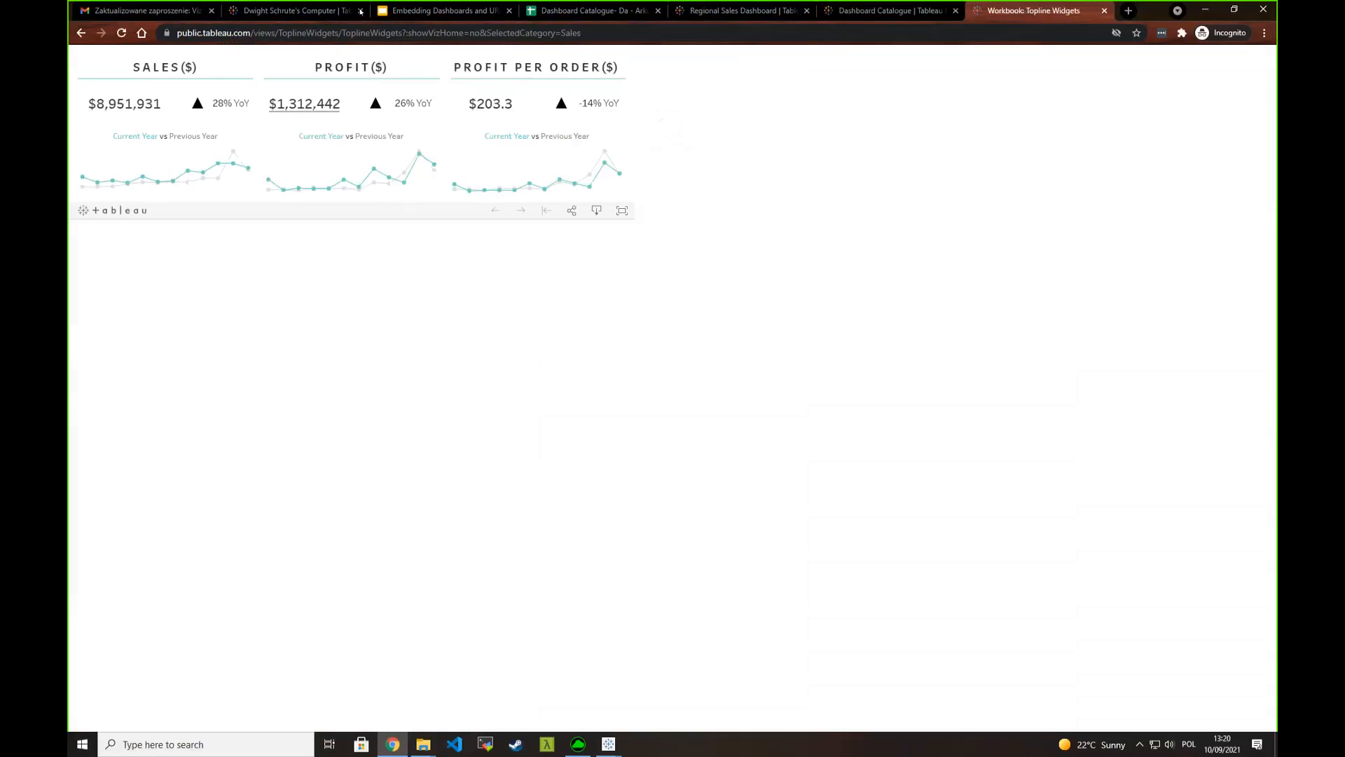
- Return to the Topline Widgets example slide and place the text cursor at the end of the &SelectedCategory=Sales line
left_click(438, 11)
key("Right")
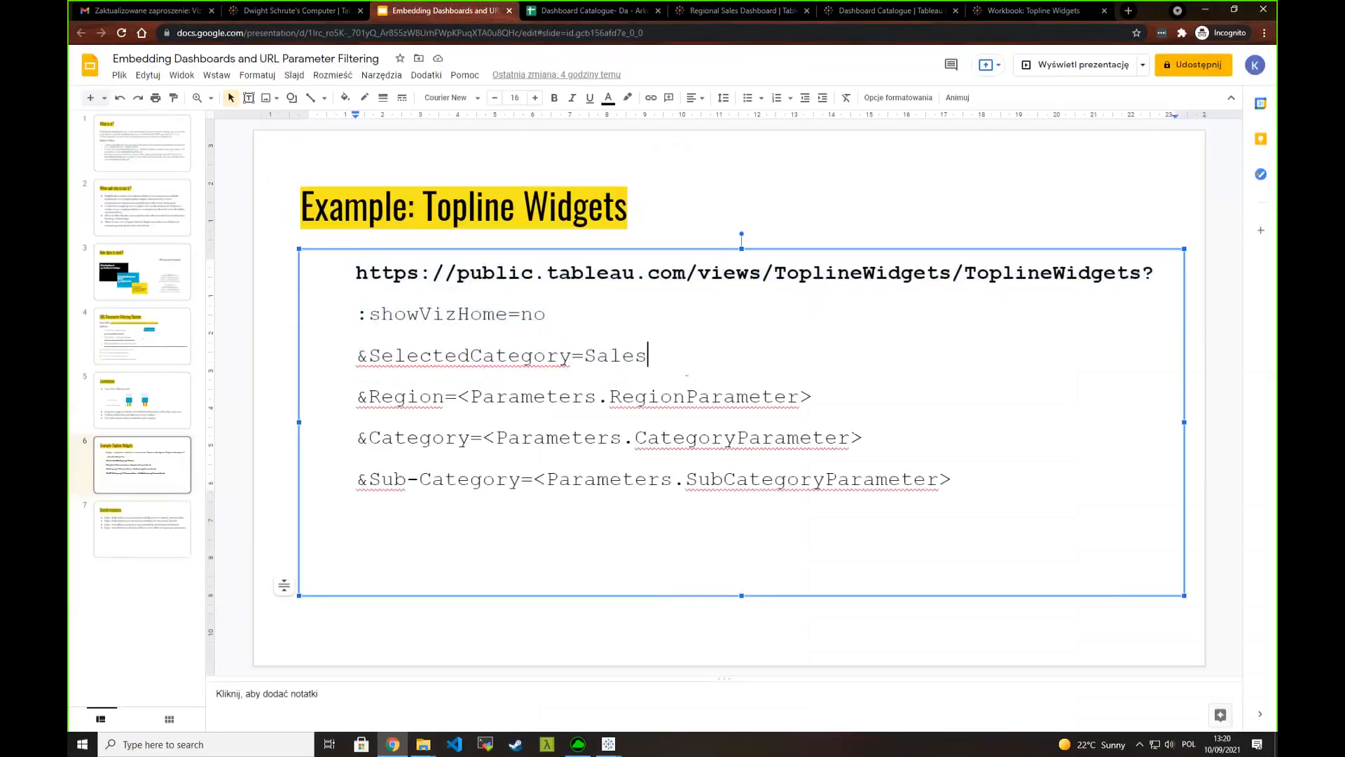
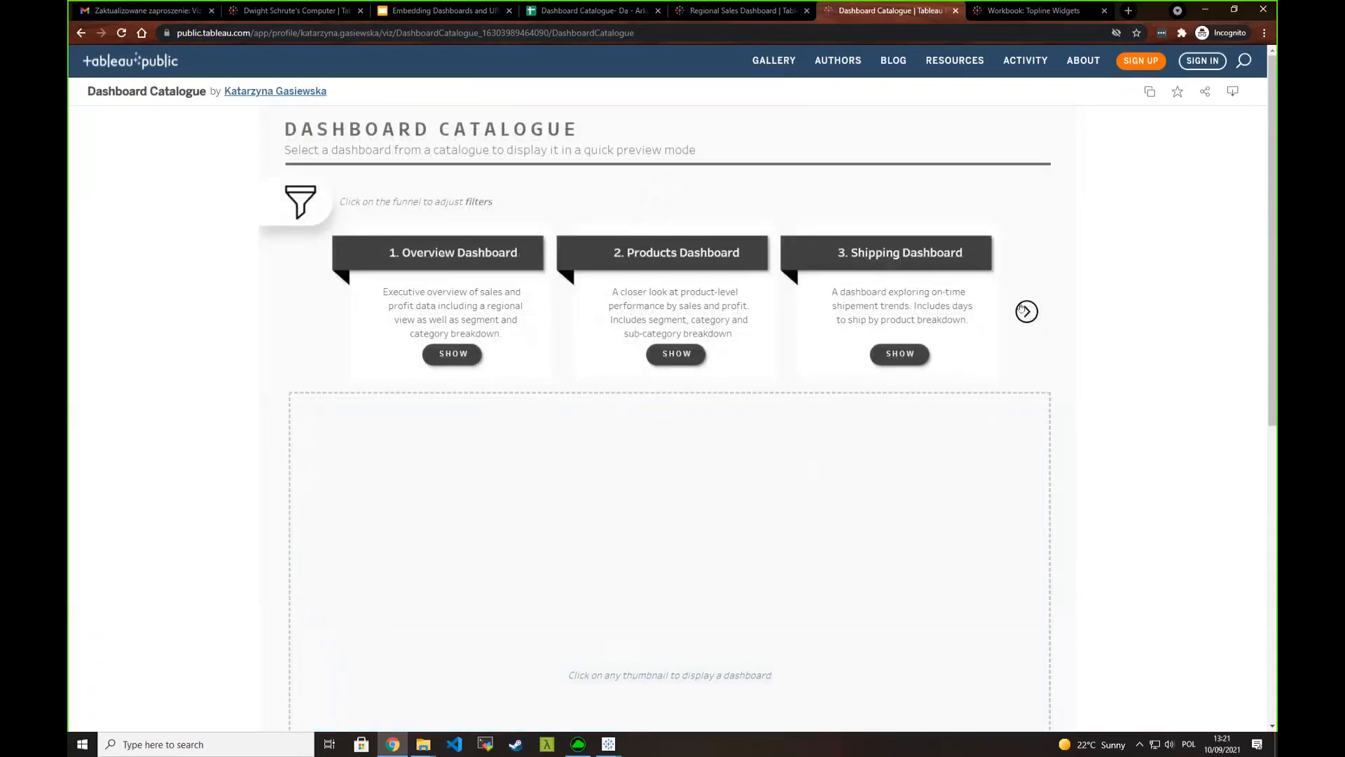
- Page through the dashboard catalogue to the Commision Model Dashboard and back to the Overview Dashboard
left_click(1024, 313)
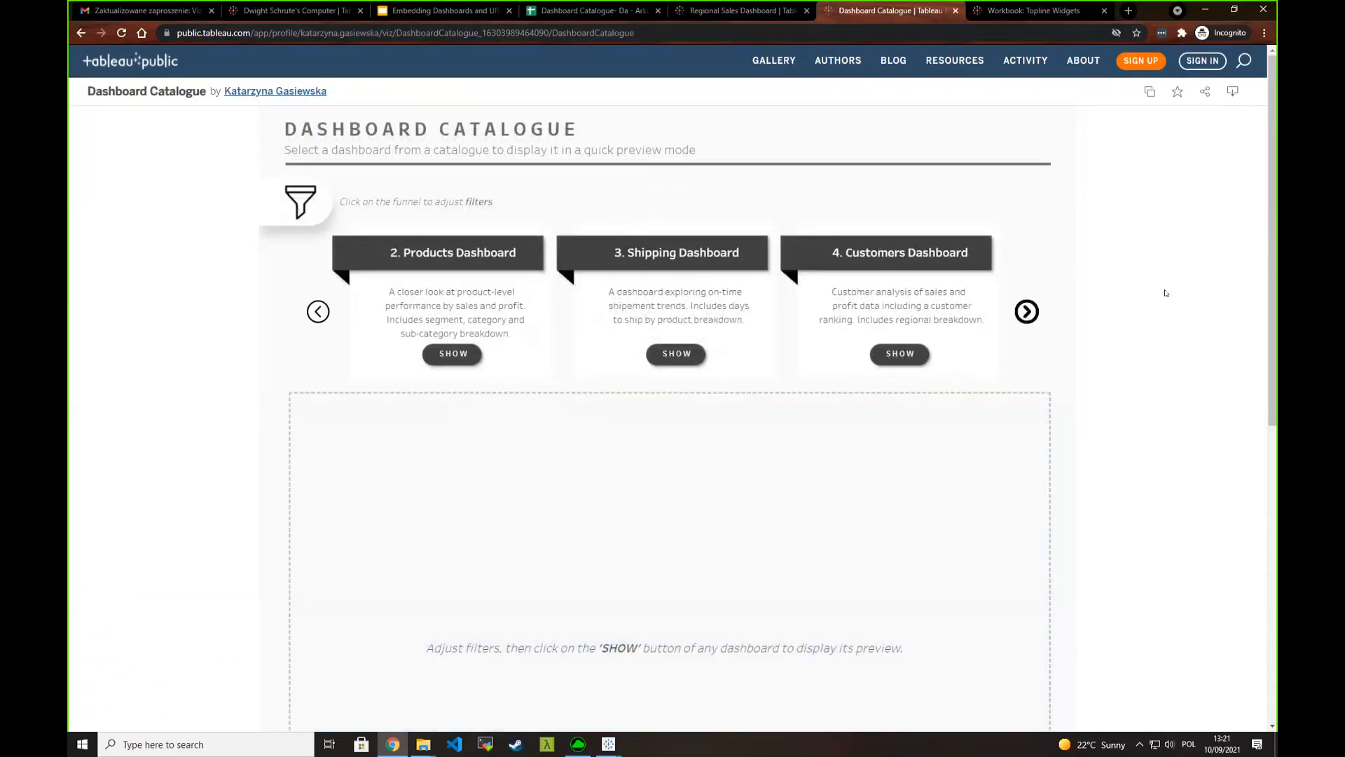
left_click(1027, 313)
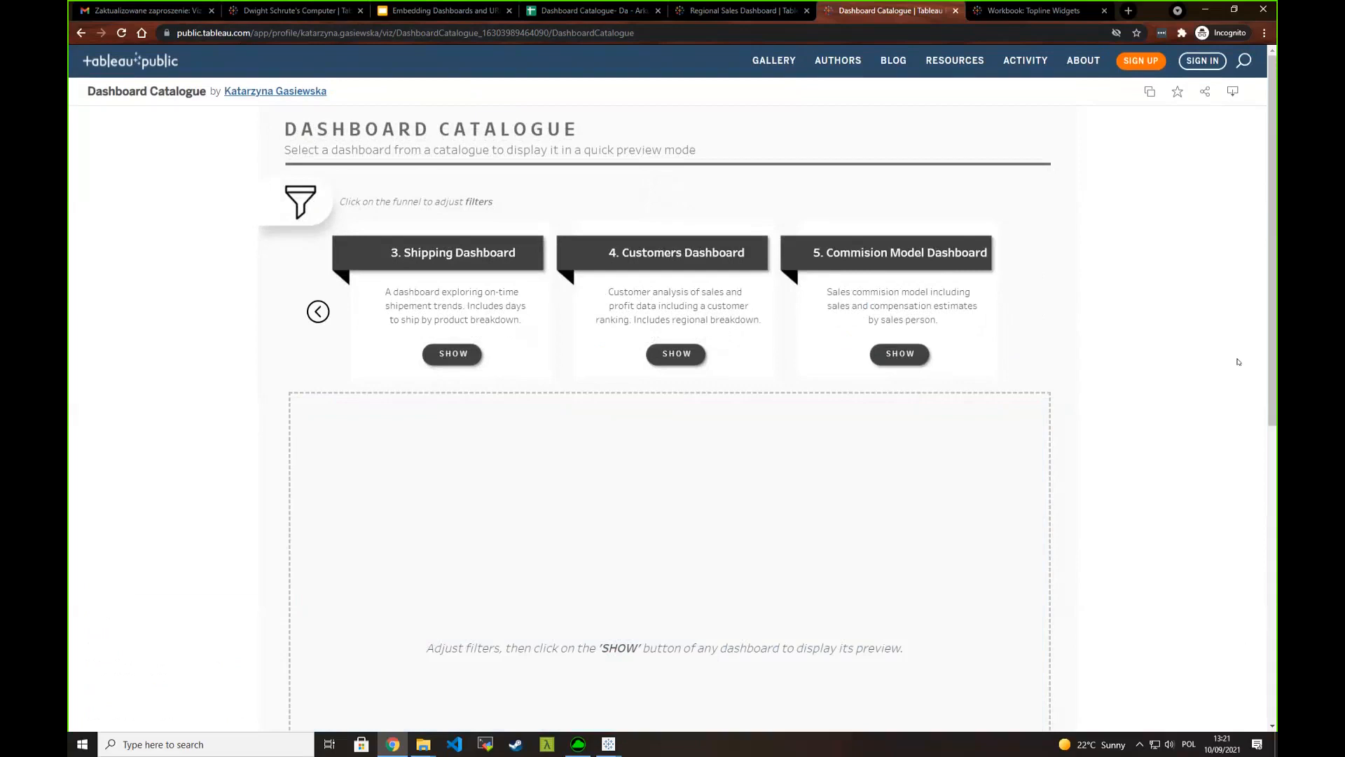
left_click(319, 313)
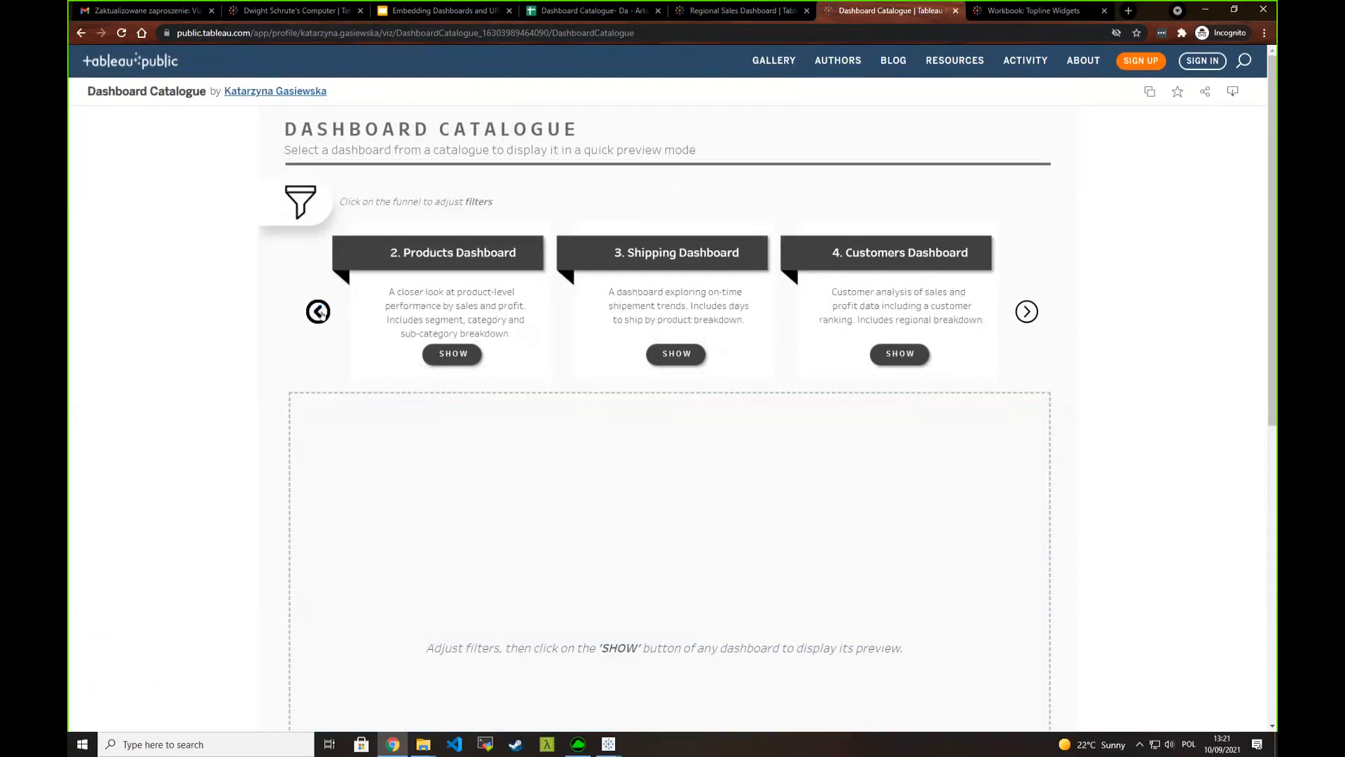
left_click(318, 312)
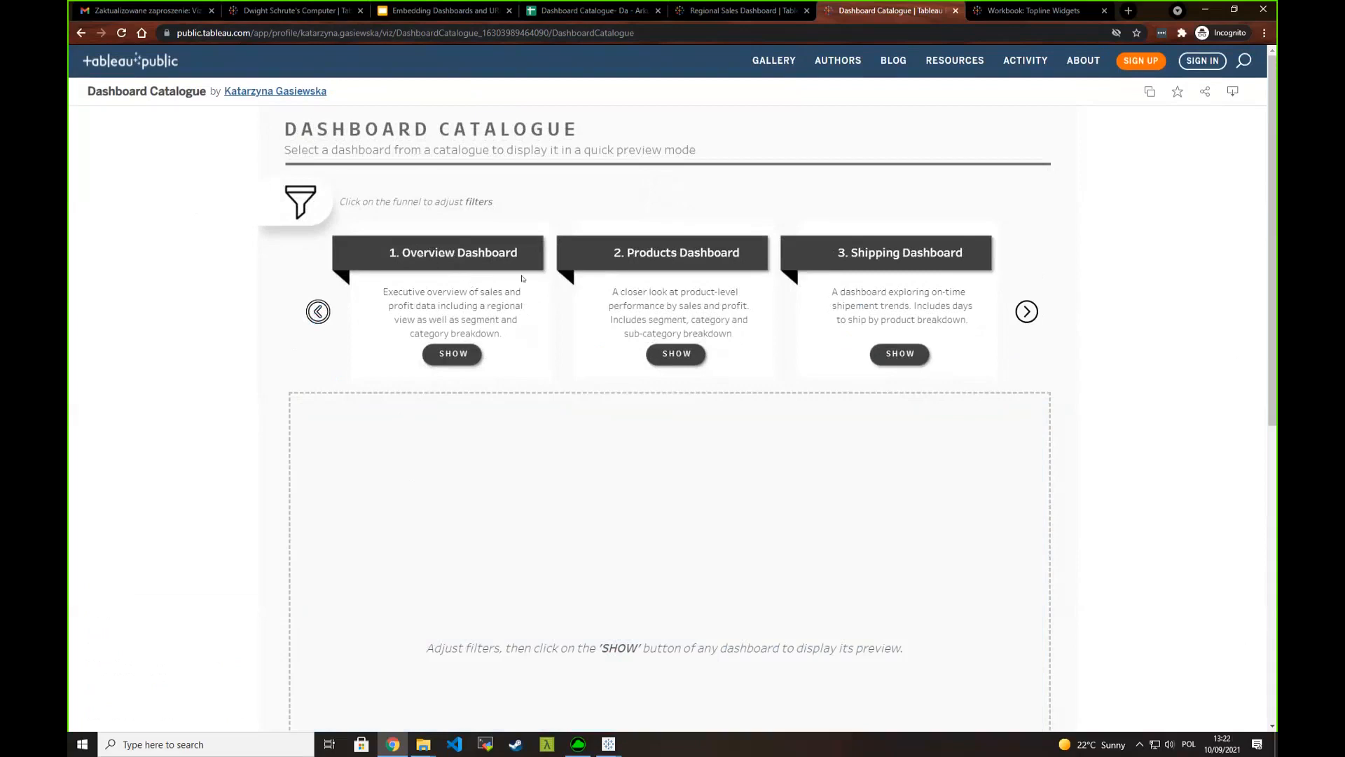
- Display the Overview Dashboard and Products Dashboard previews from the catalogue and look through each one
left_click(469, 355)
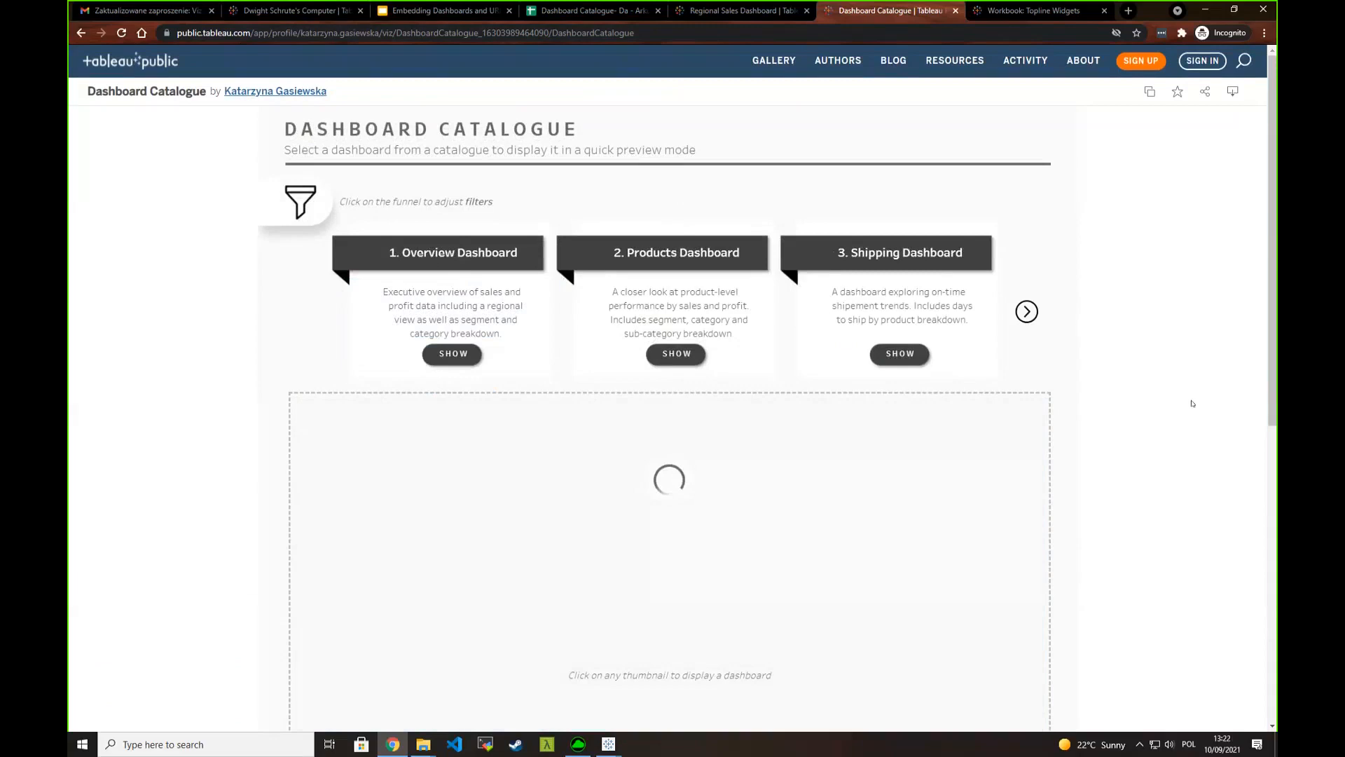
scroll(1196, 400, "down", 2)
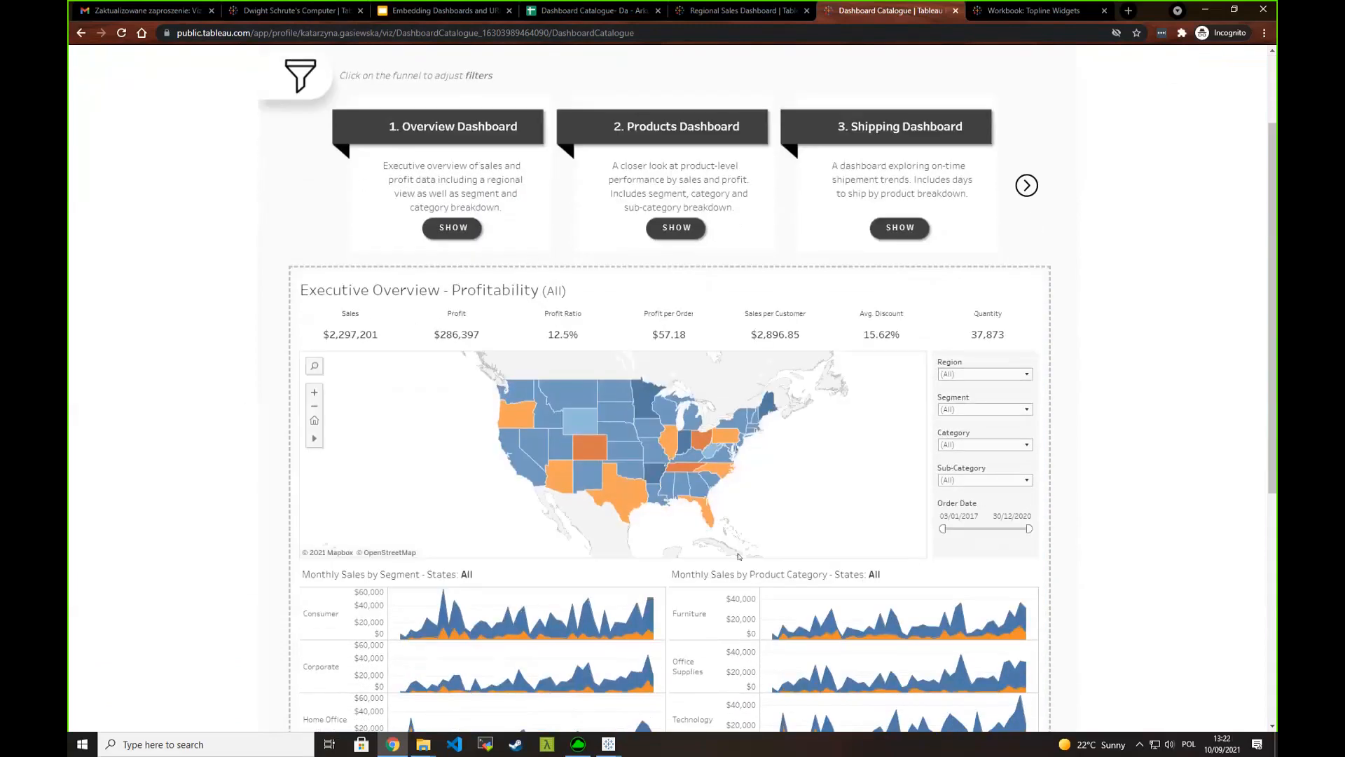
scroll(1197, 401, "down", 2)
scroll(1200, 524, "up", 2)
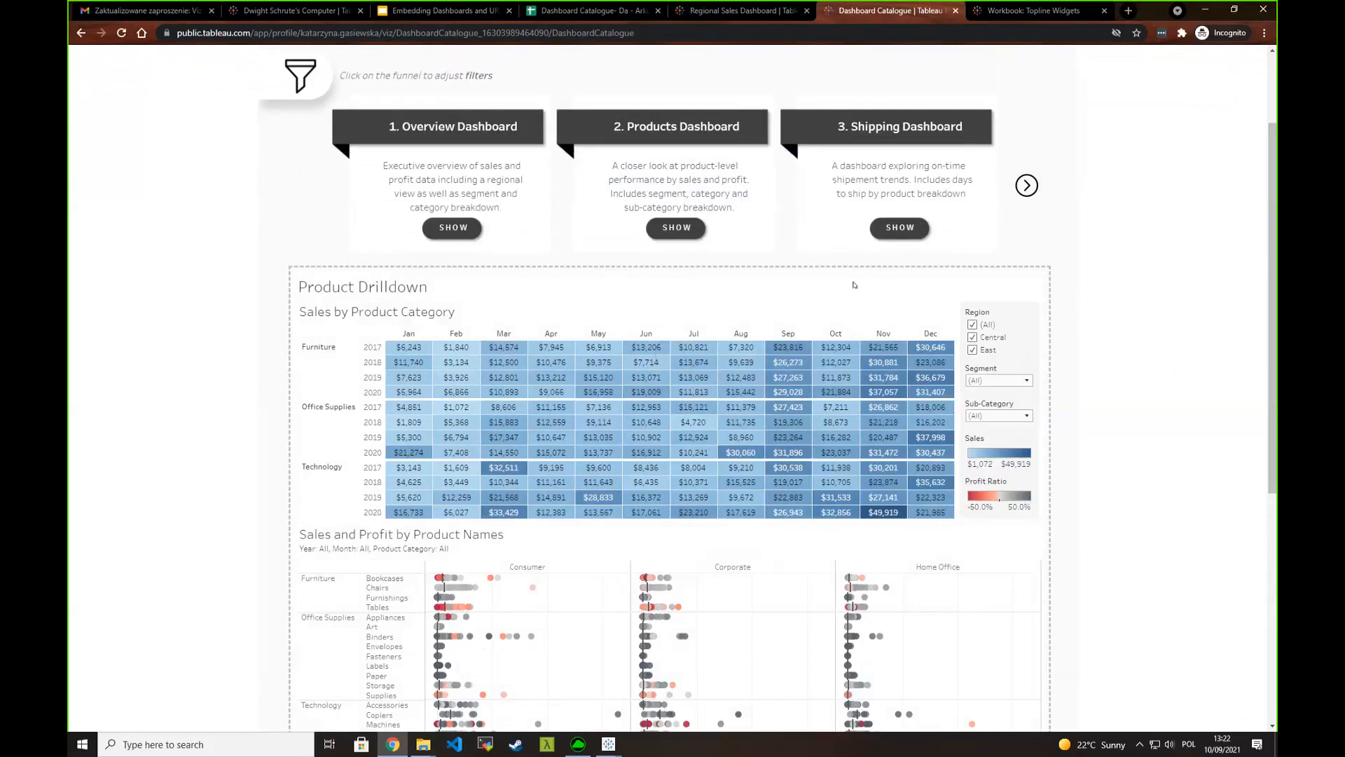
scroll(1020, 339, "down", 1)
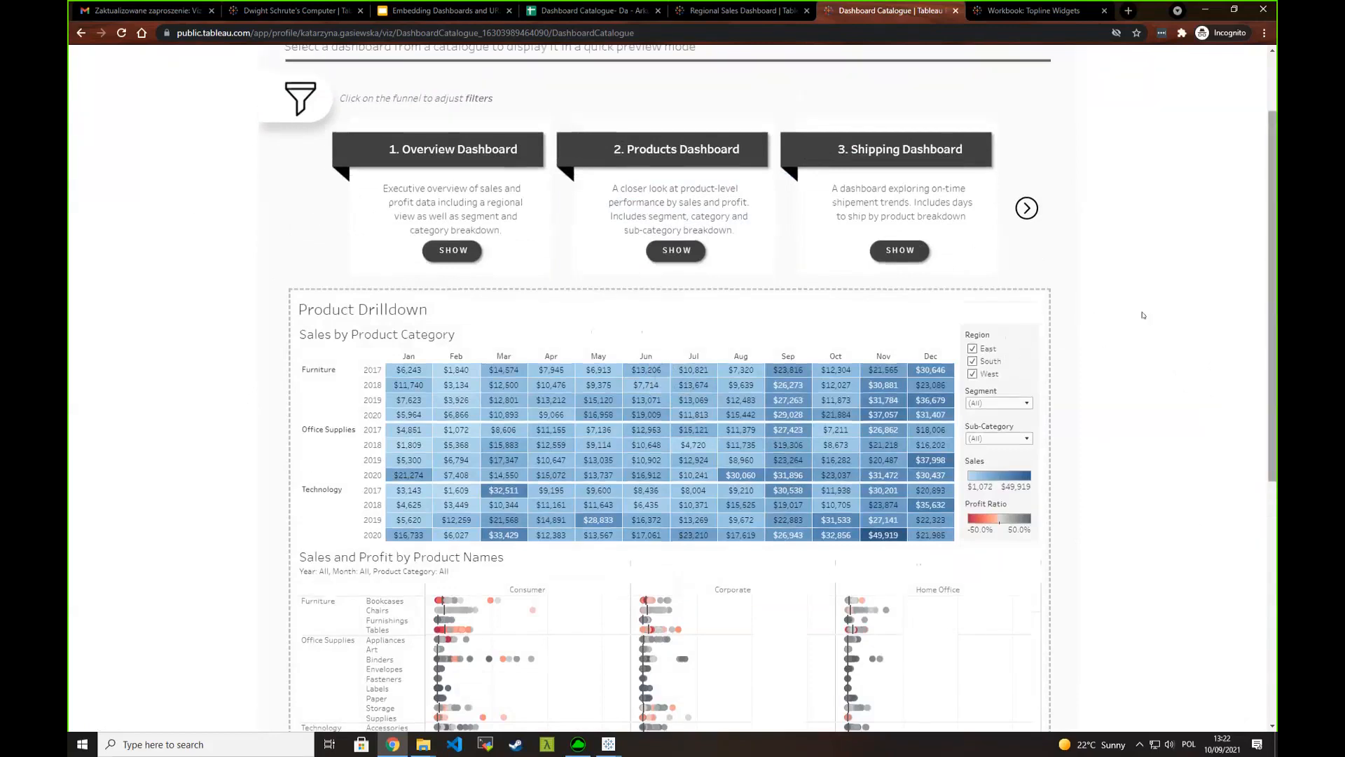
scroll(266, 135, "up", 1)
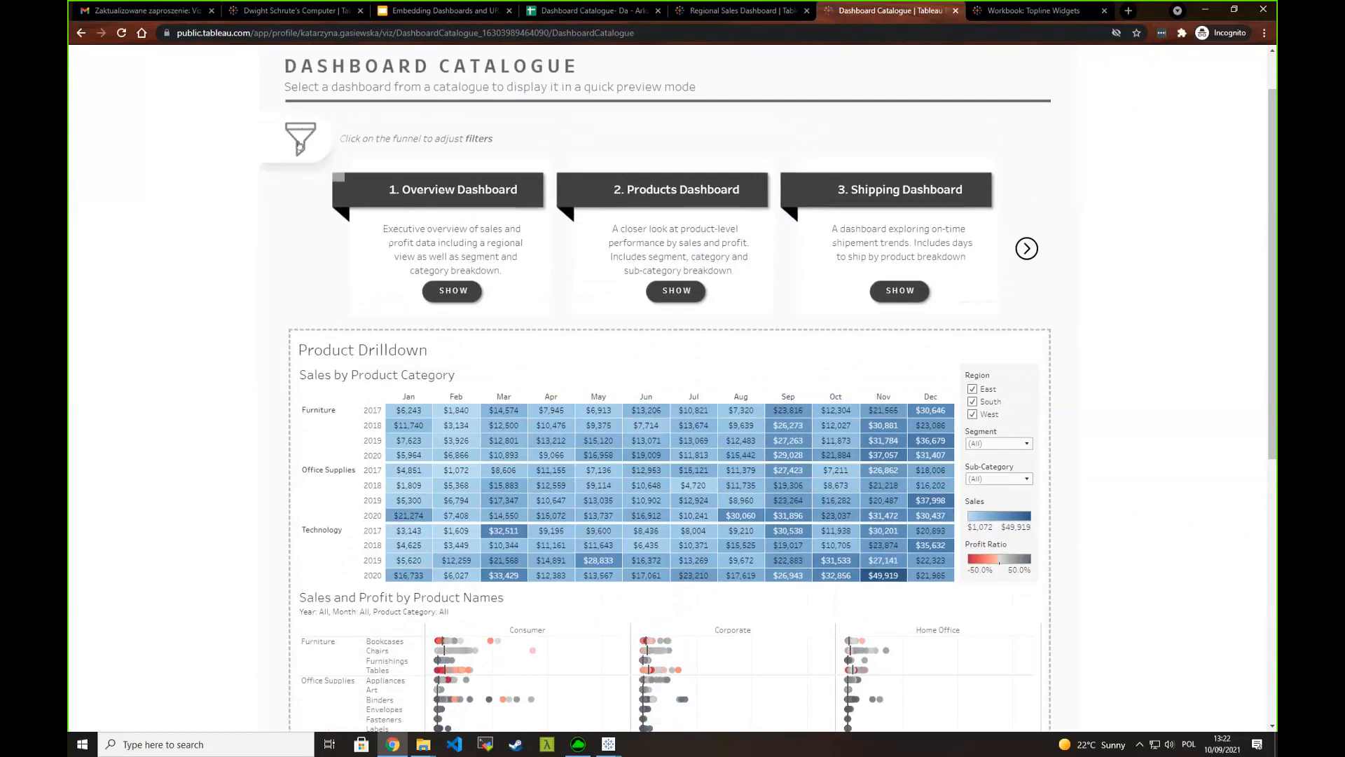
- In the catalogue filters, clear East, South and West for Region and Corporate and Home Office for Segment
left_click(325, 151)
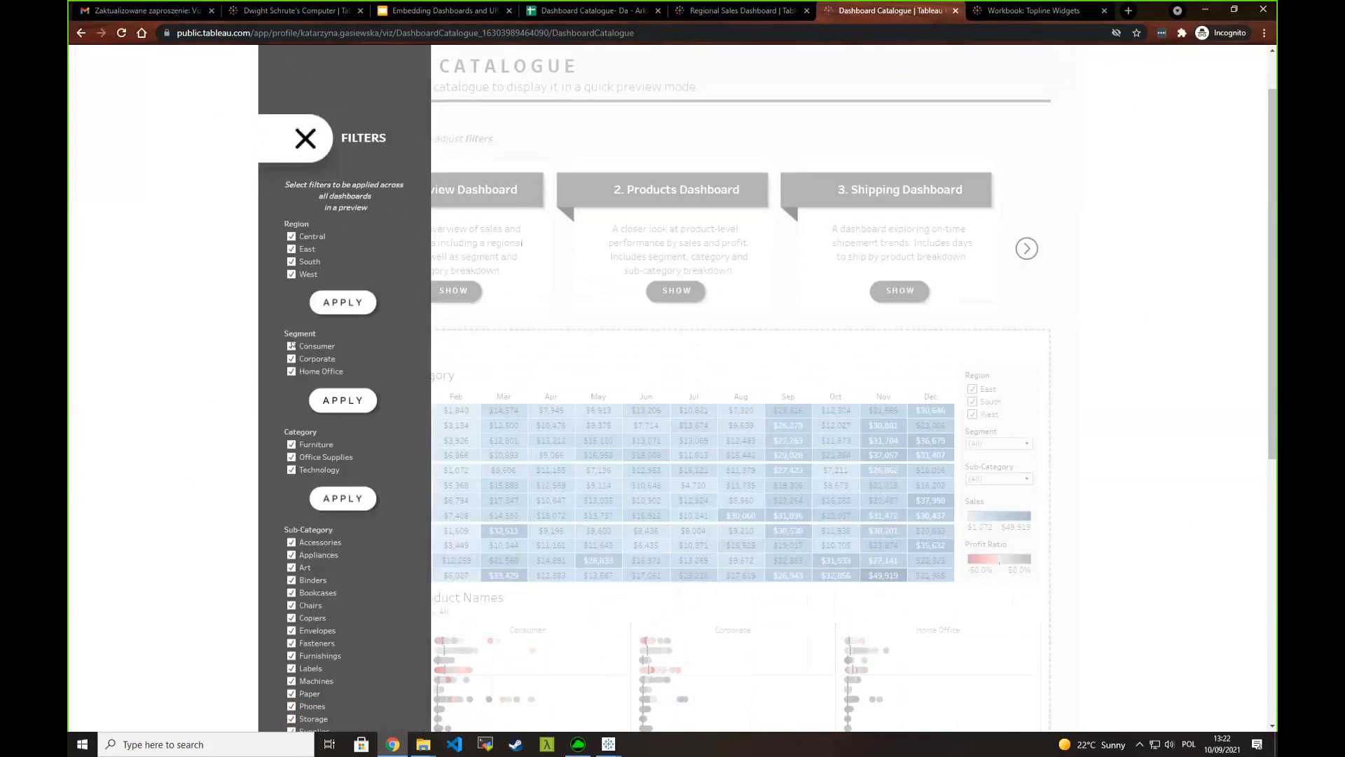
scroll(363, 434, "down", 2)
scroll(350, 392, "up", 2)
left_click(291, 248)
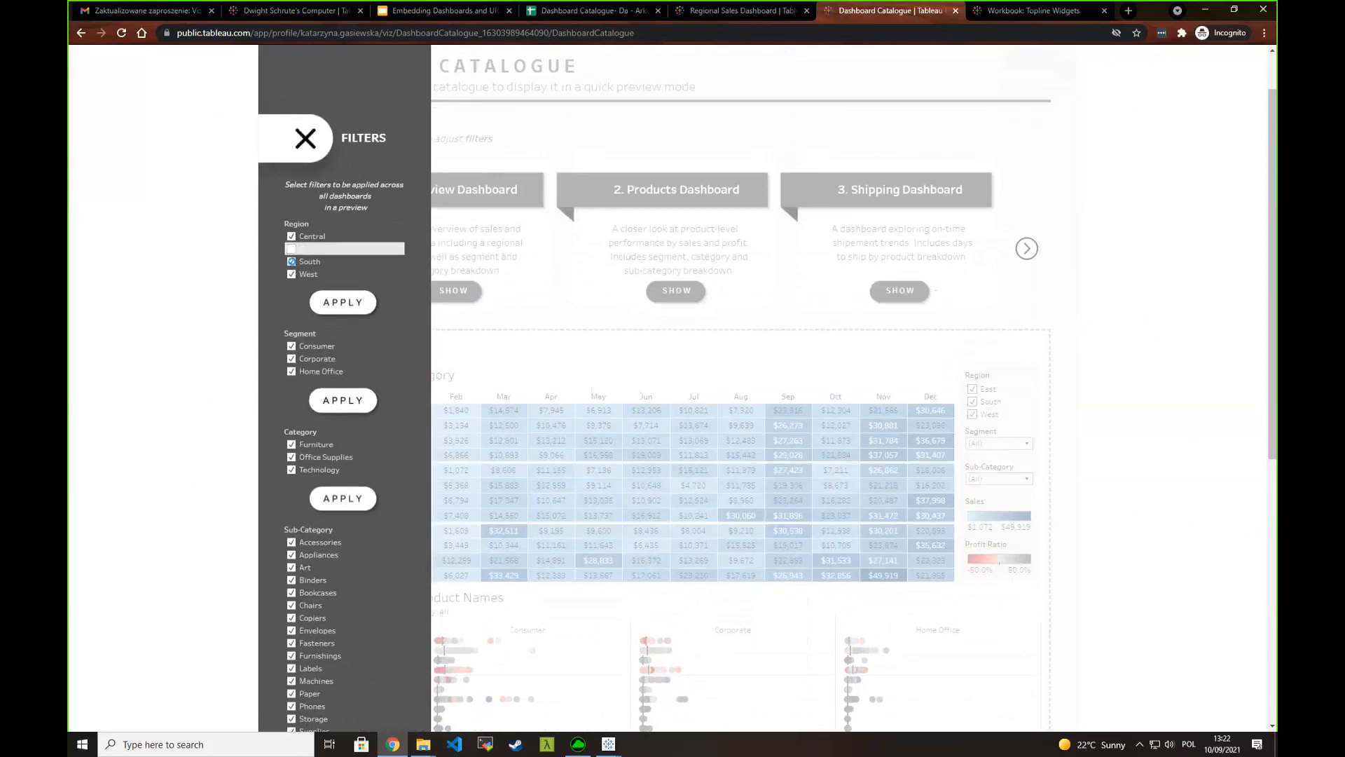
left_click(292, 262)
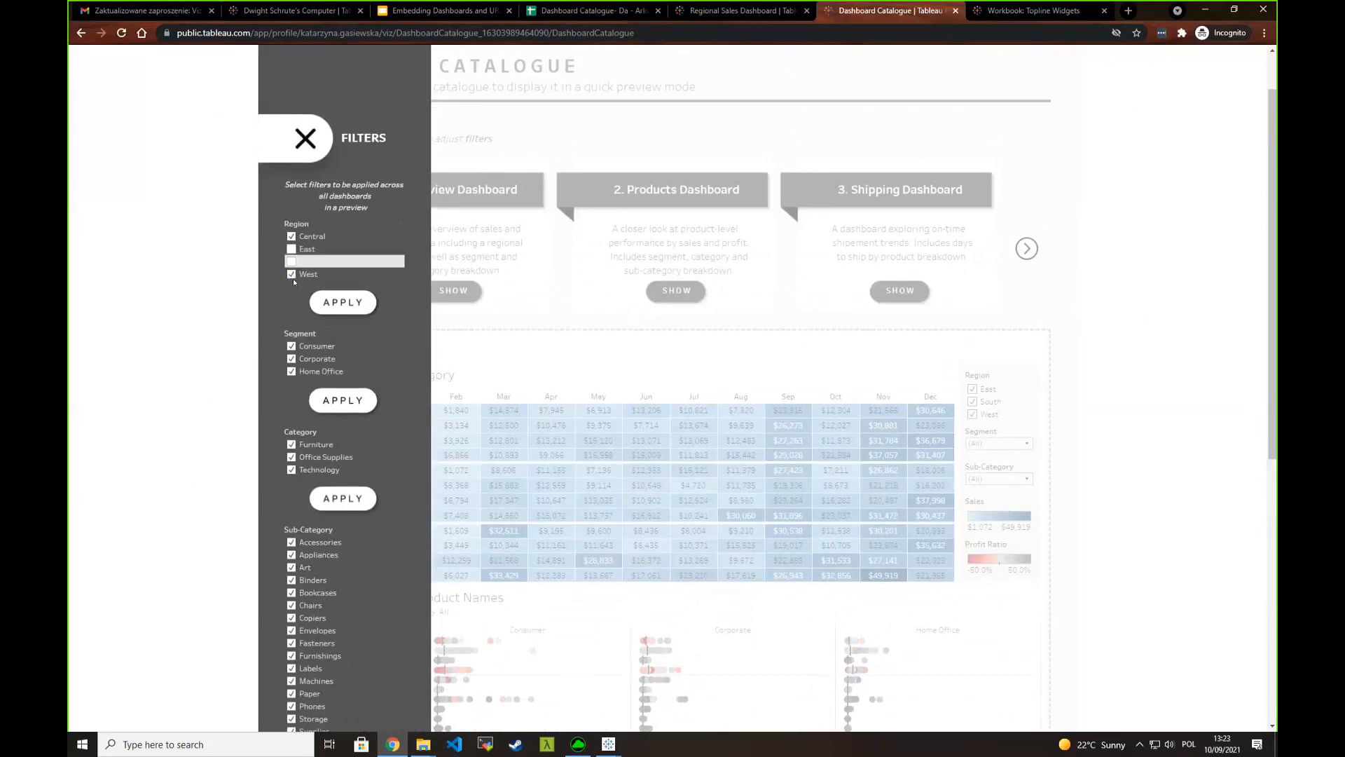
left_click(292, 274)
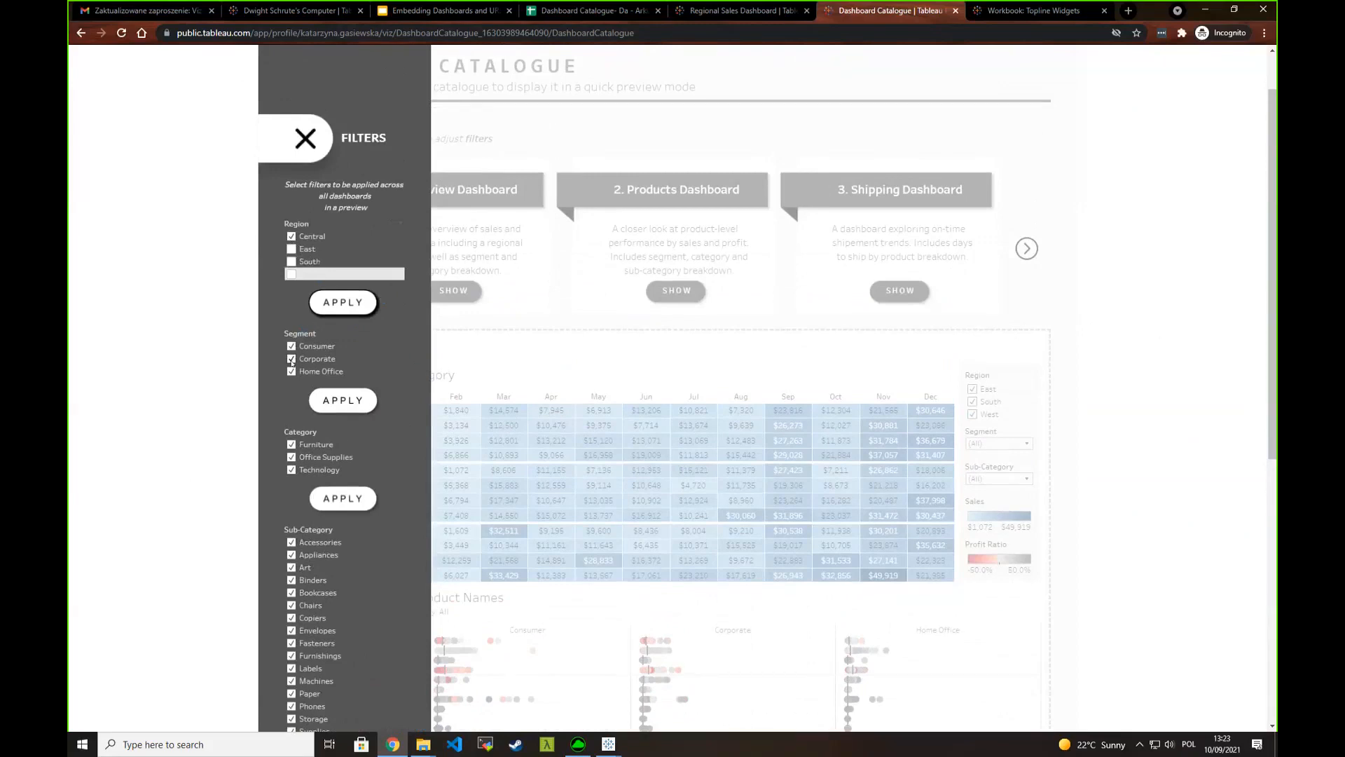
left_click(291, 359)
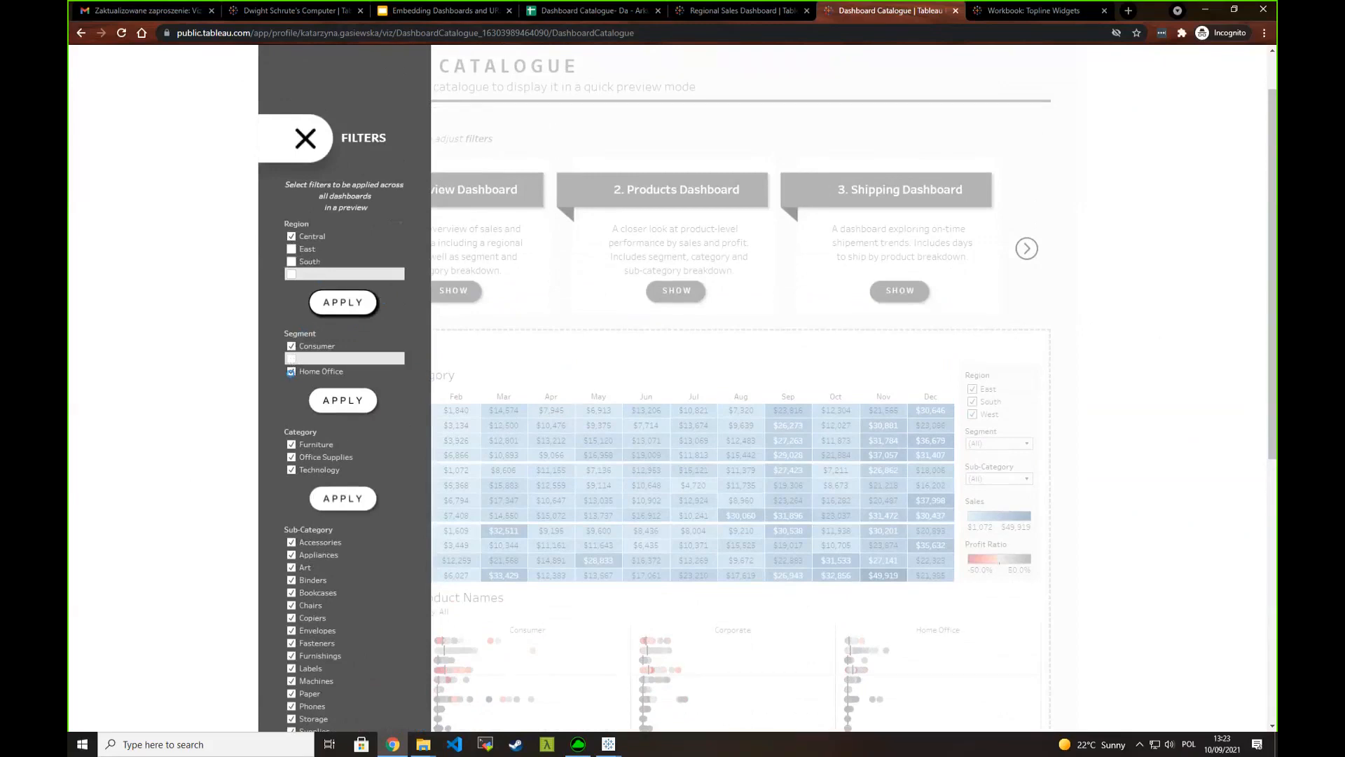
left_click(292, 372)
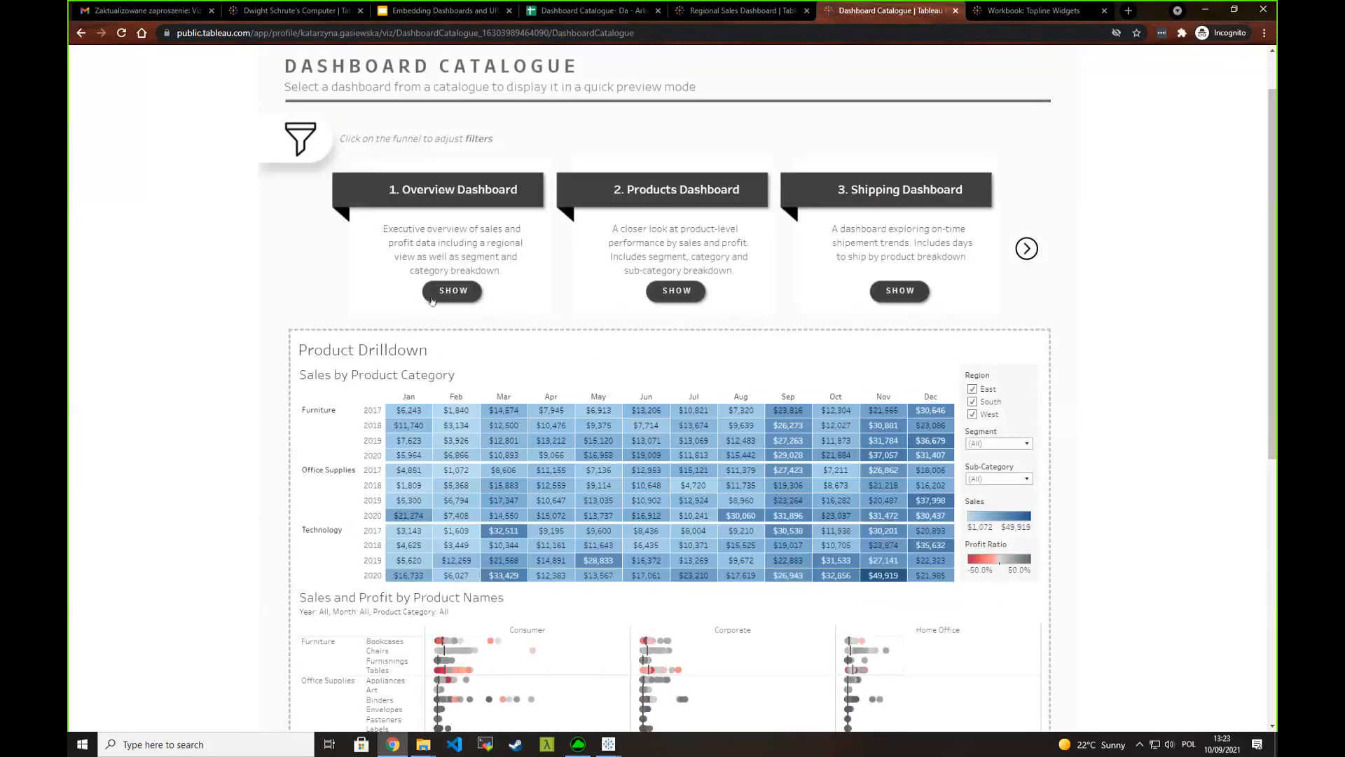
- Display the Overview Dashboard preview and check which values its Region and Segment filters have selected
left_click(432, 300)
left_click(432, 184)
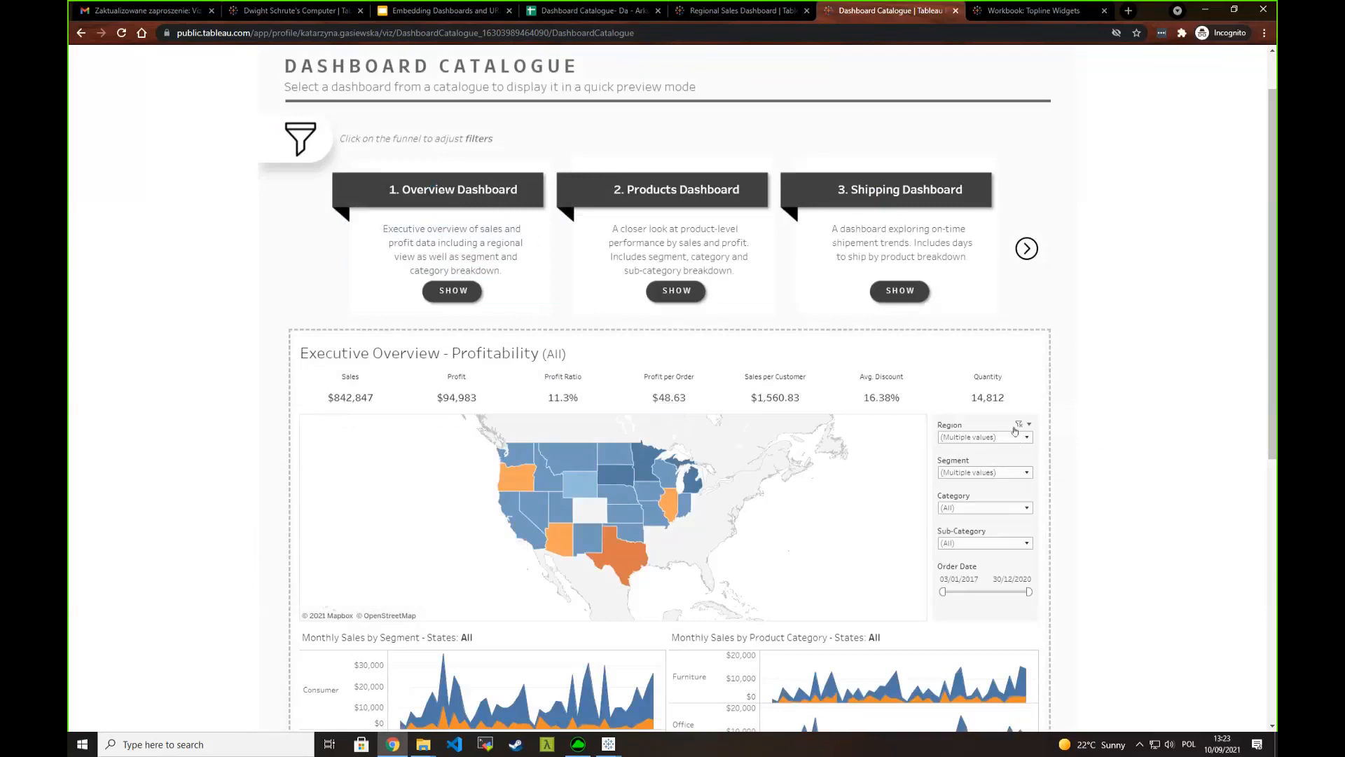
left_click(980, 437)
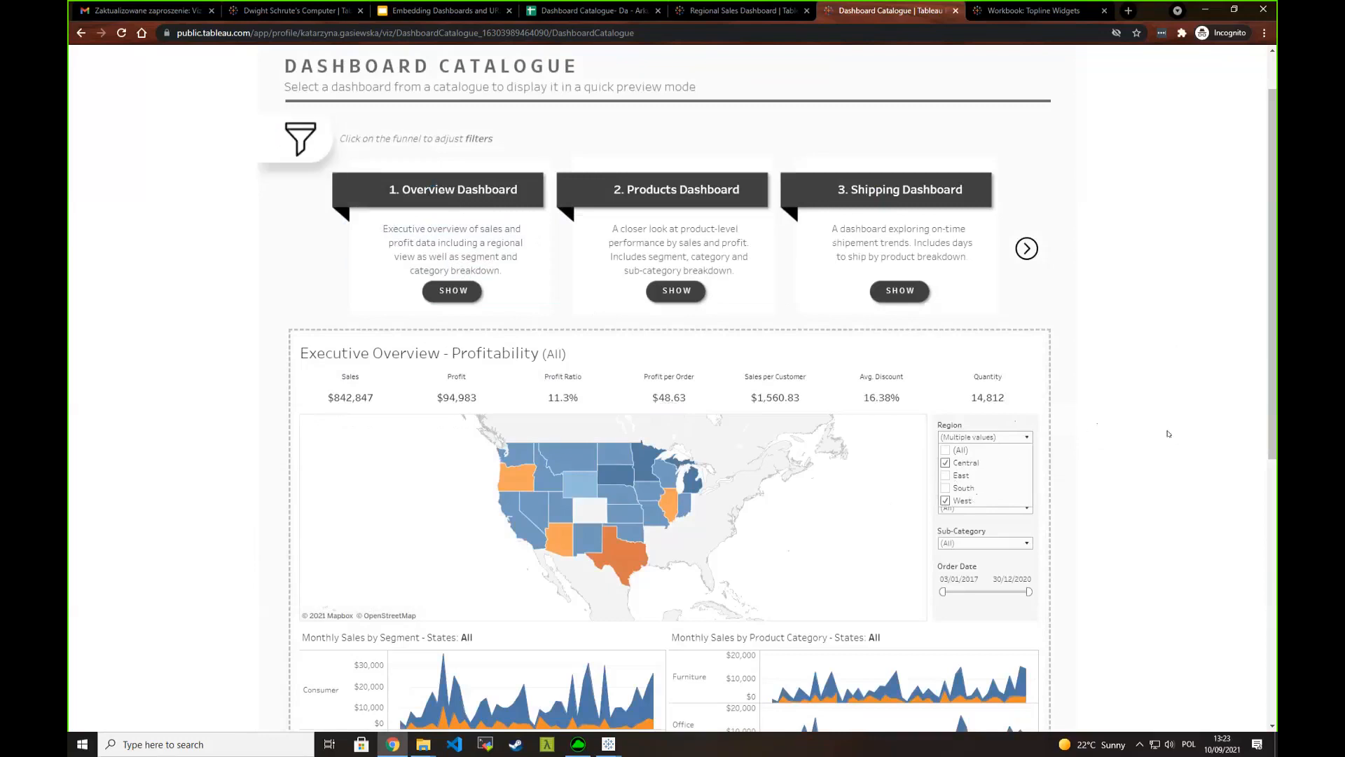
left_click(949, 438)
left_click(966, 472)
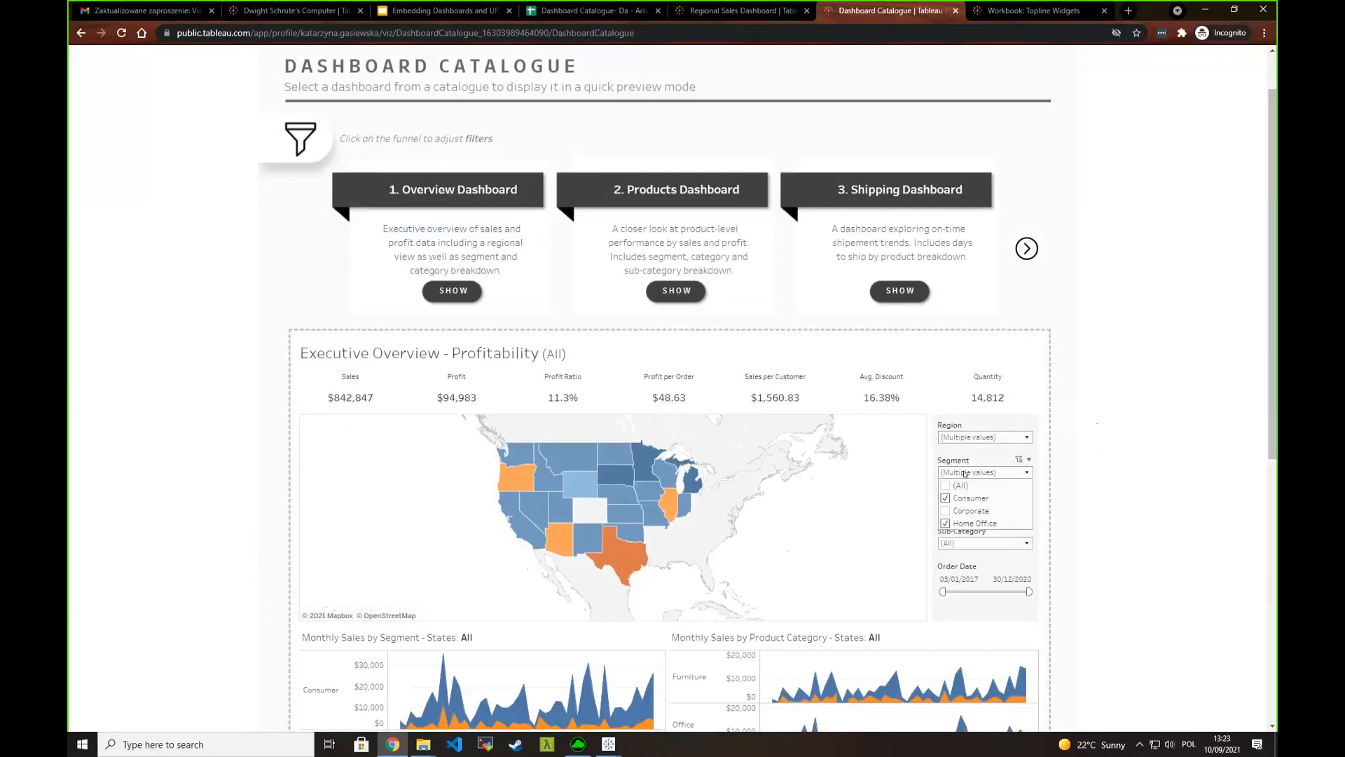
- Reload the catalogue page and apply a Region filter that excludes East and South
left_click(392, 33)
key("Return")
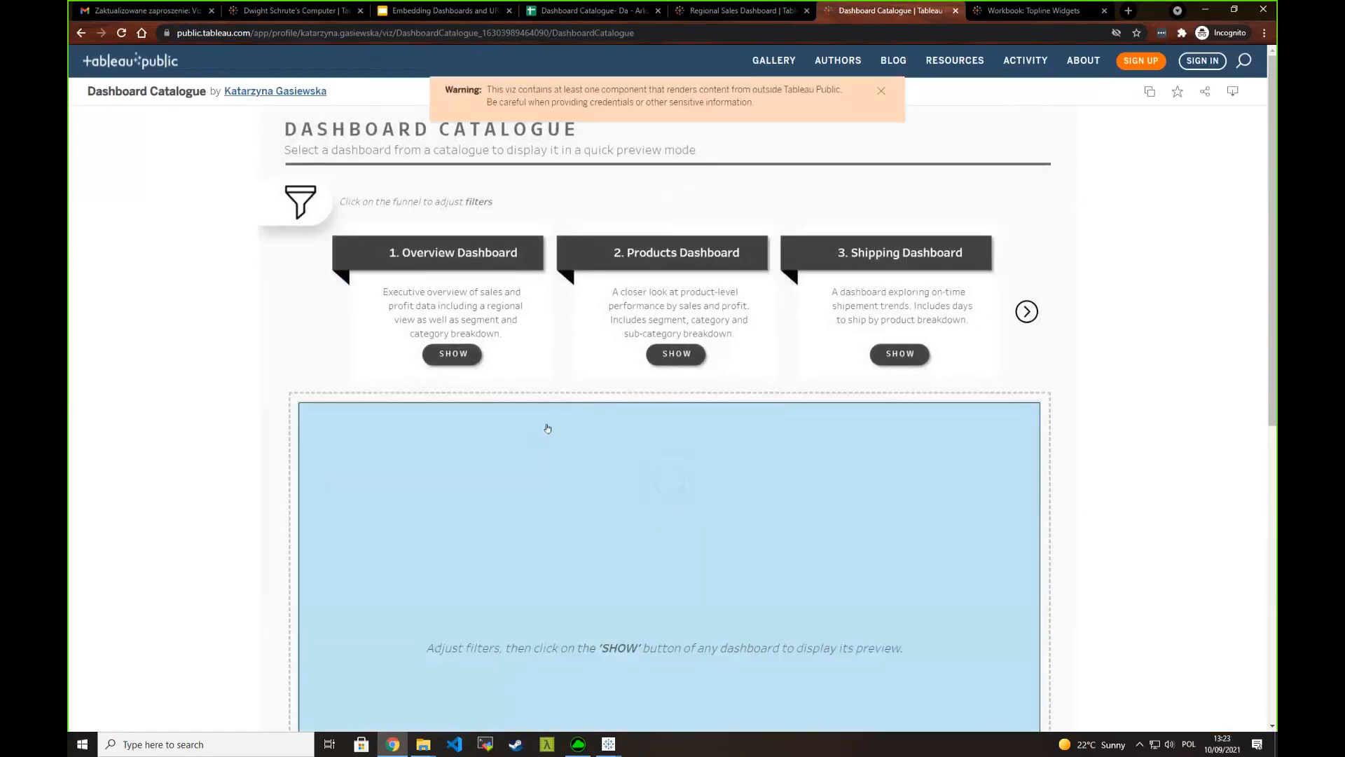
left_click(300, 210)
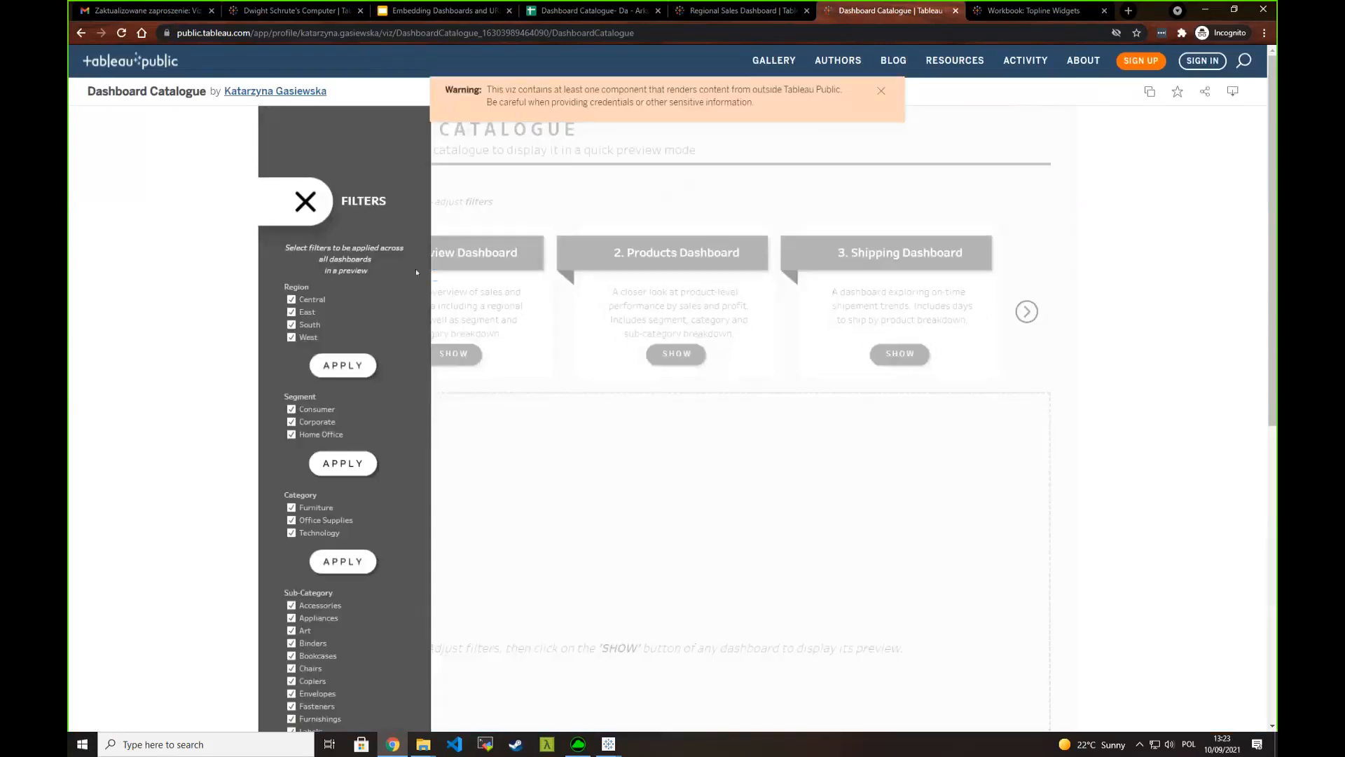
left_click(291, 313)
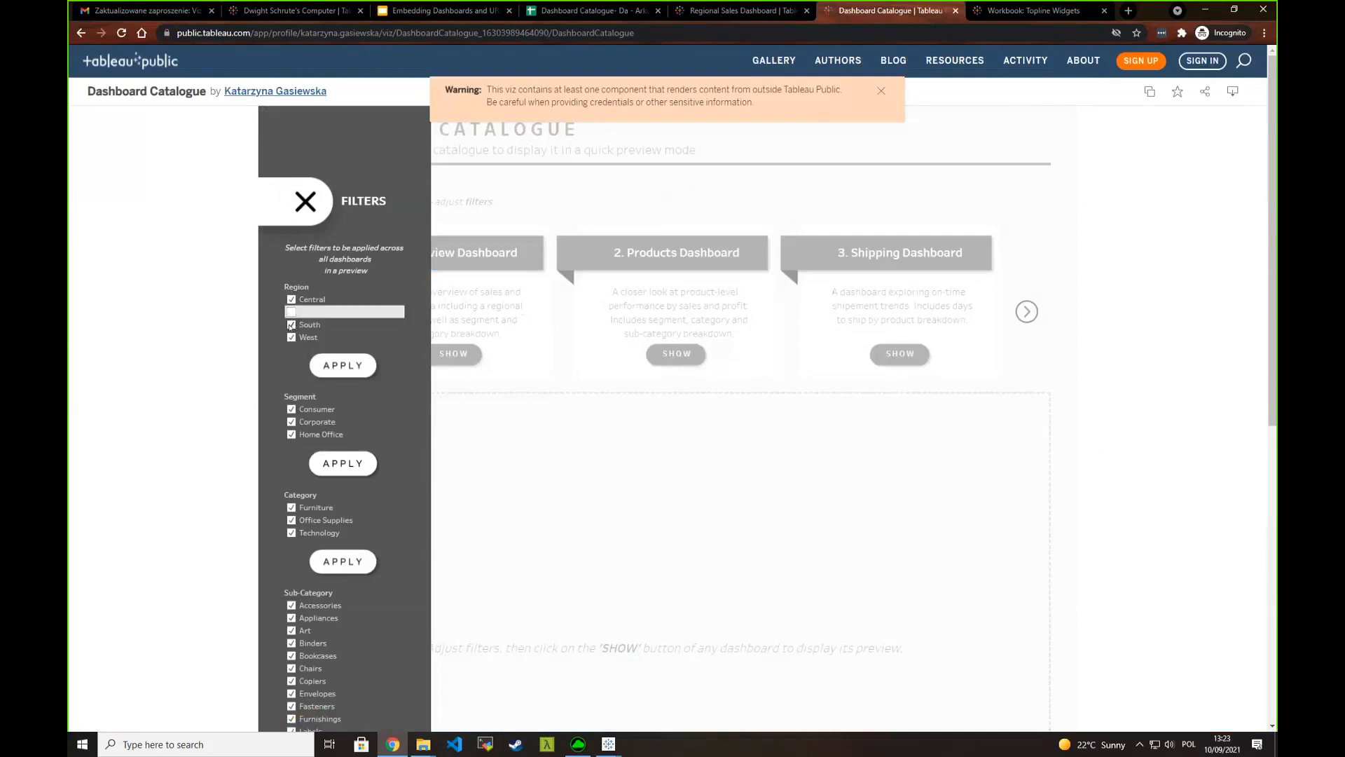
left_click(291, 325)
left_click(342, 372)
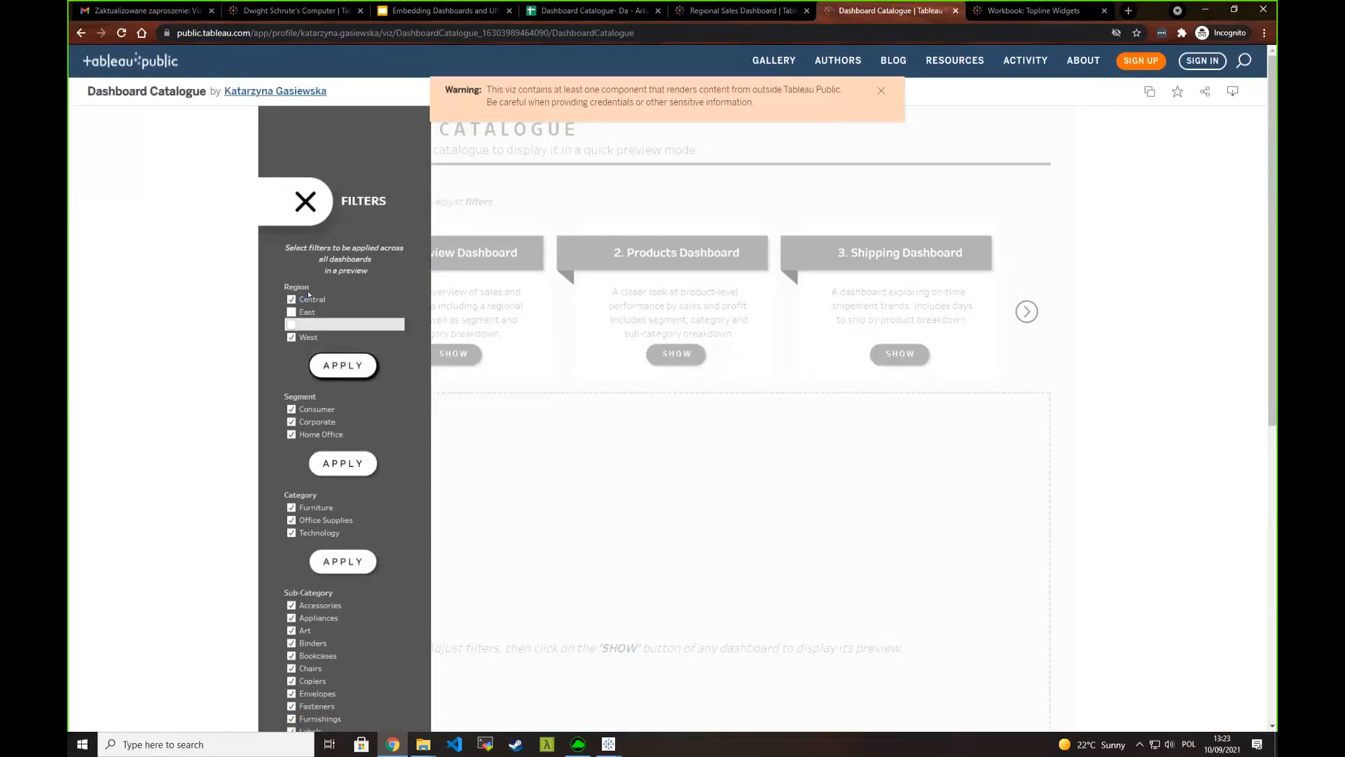
left_click(306, 205)
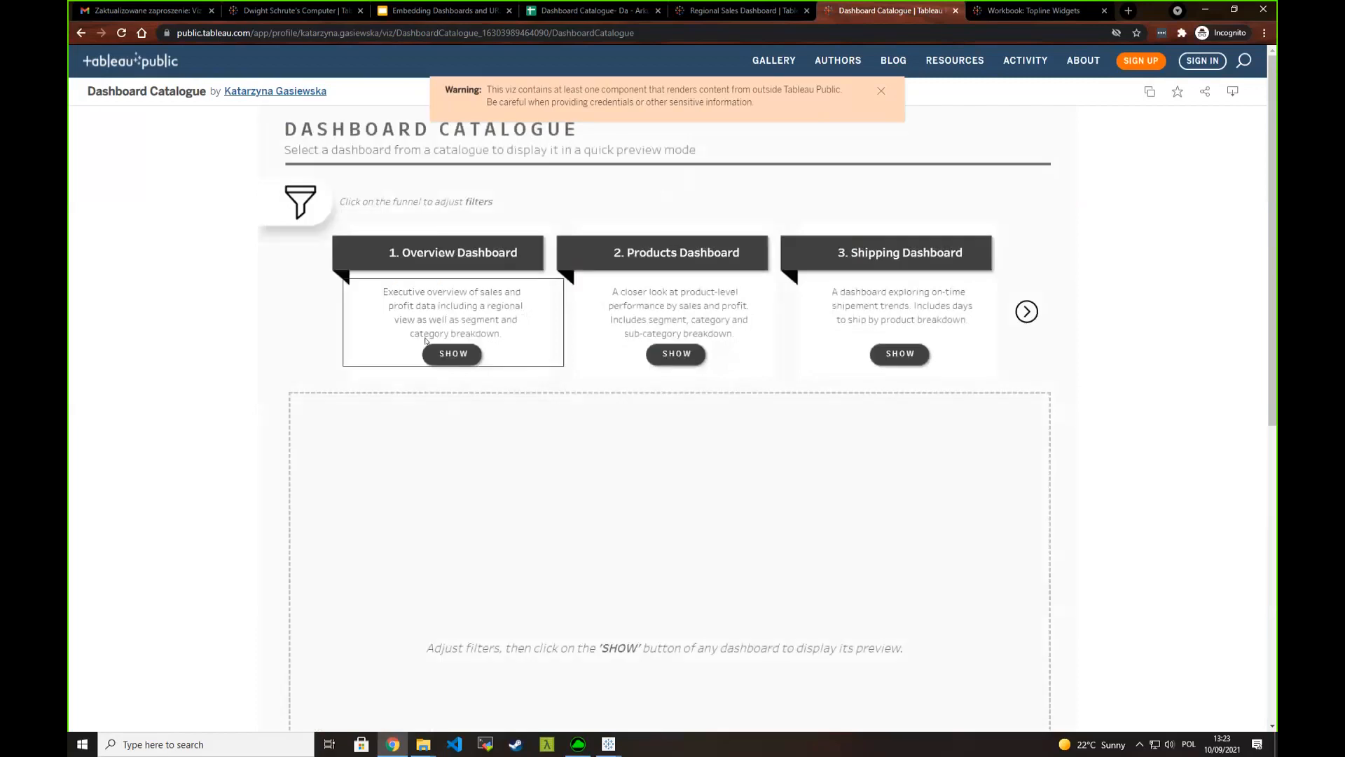
- Display the Overview Dashboard preview and check its Region filter
left_click(451, 354)
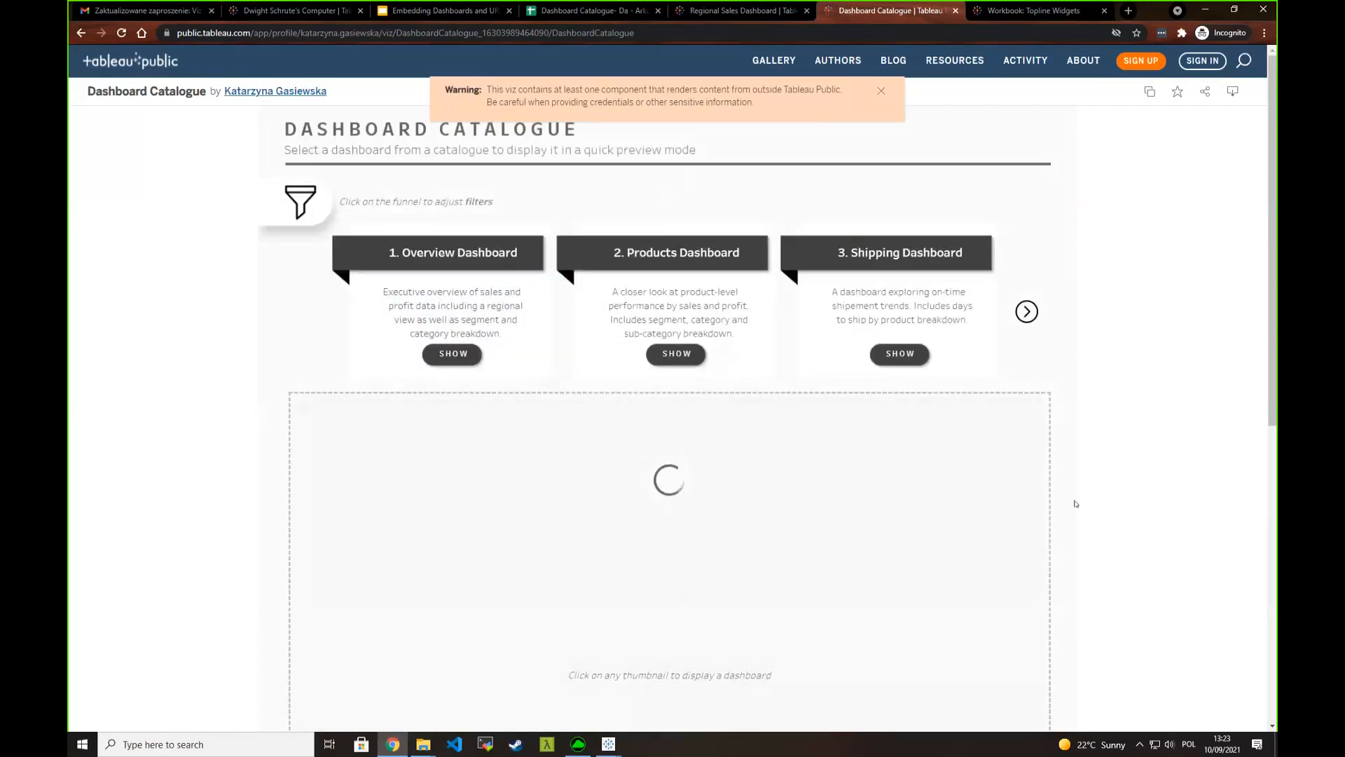
left_click(956, 500)
left_click(867, 461)
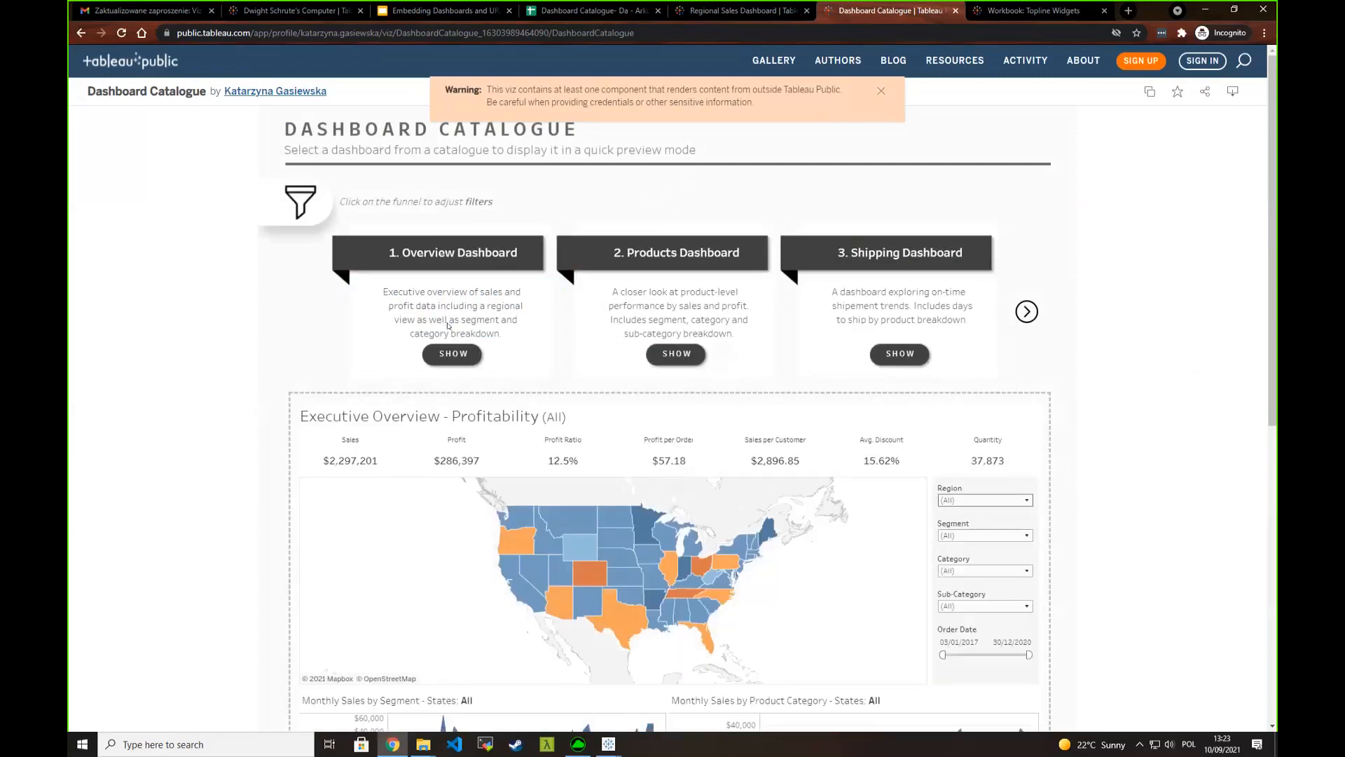
- Review the catalogue filters, dismissing the external-content warning, and redisplay the Overview Dashboard to inspect its Region values
left_click(316, 206)
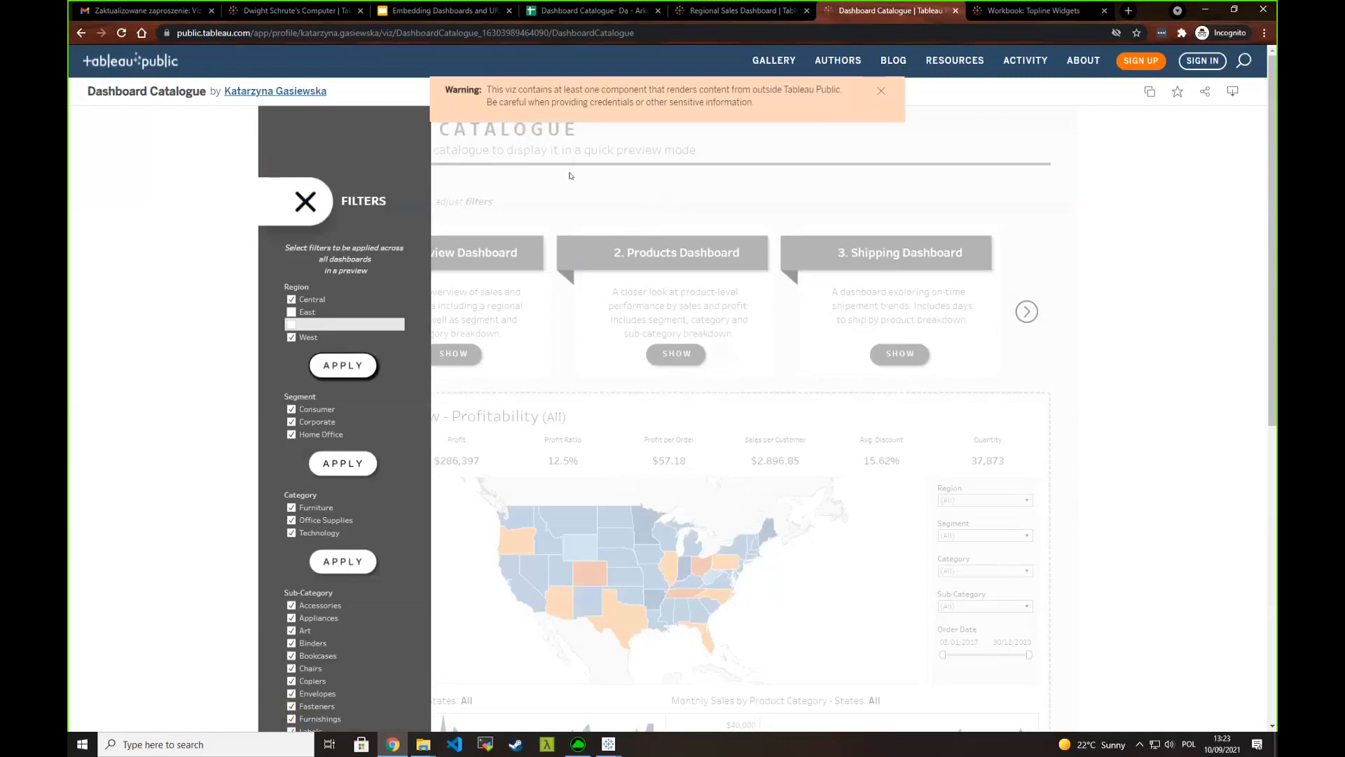
left_click(881, 93)
left_click(304, 202)
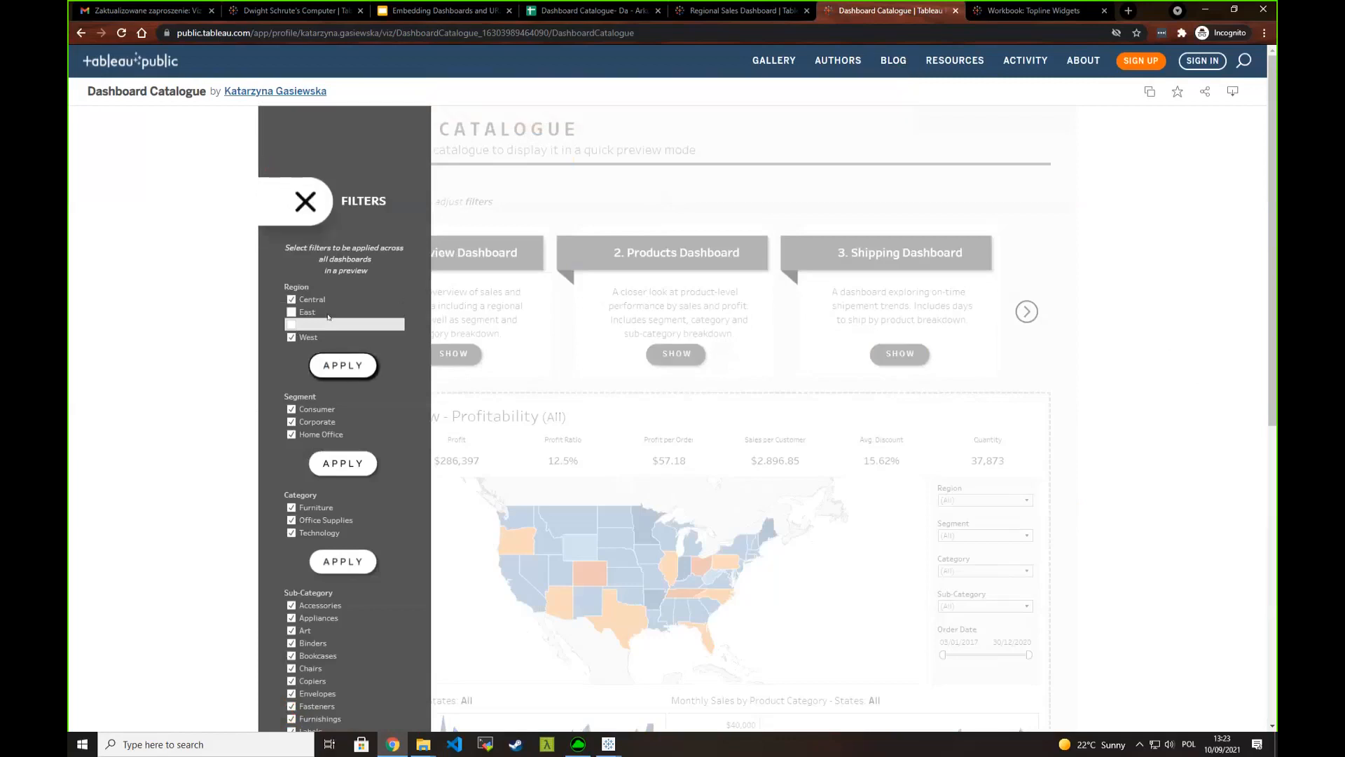
left_click(469, 352)
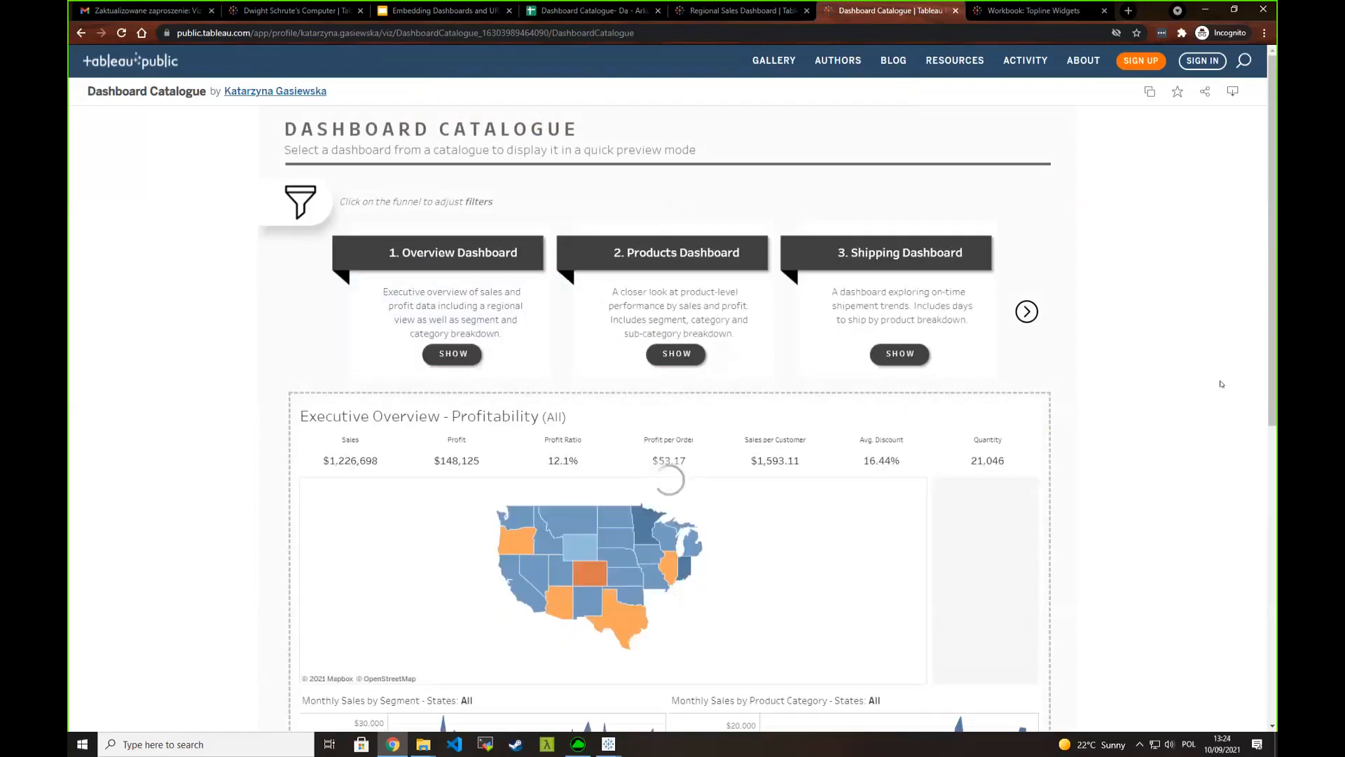
left_click(1017, 500)
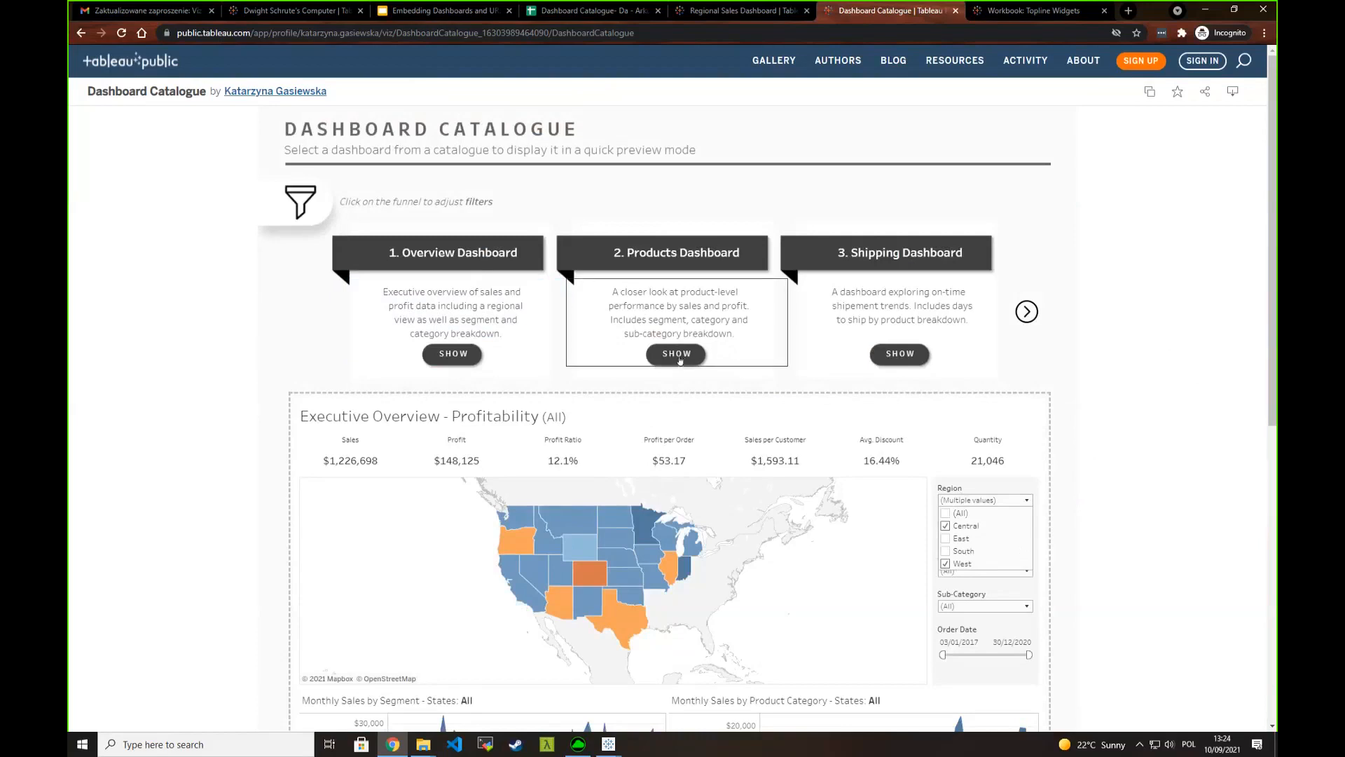
- Display the Shipping Dashboard preview and check which values its Region filter has selected
left_click(900, 353)
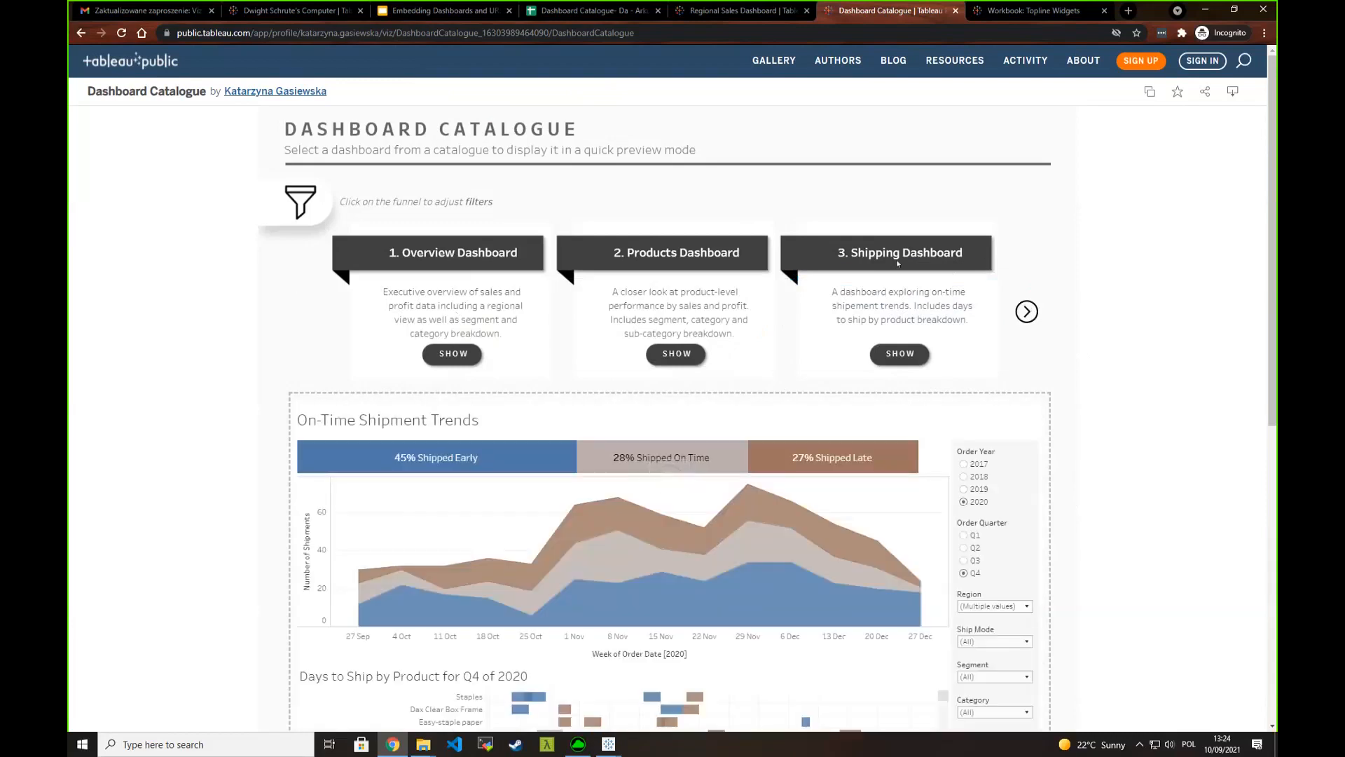
scroll(921, 228, "down", 1)
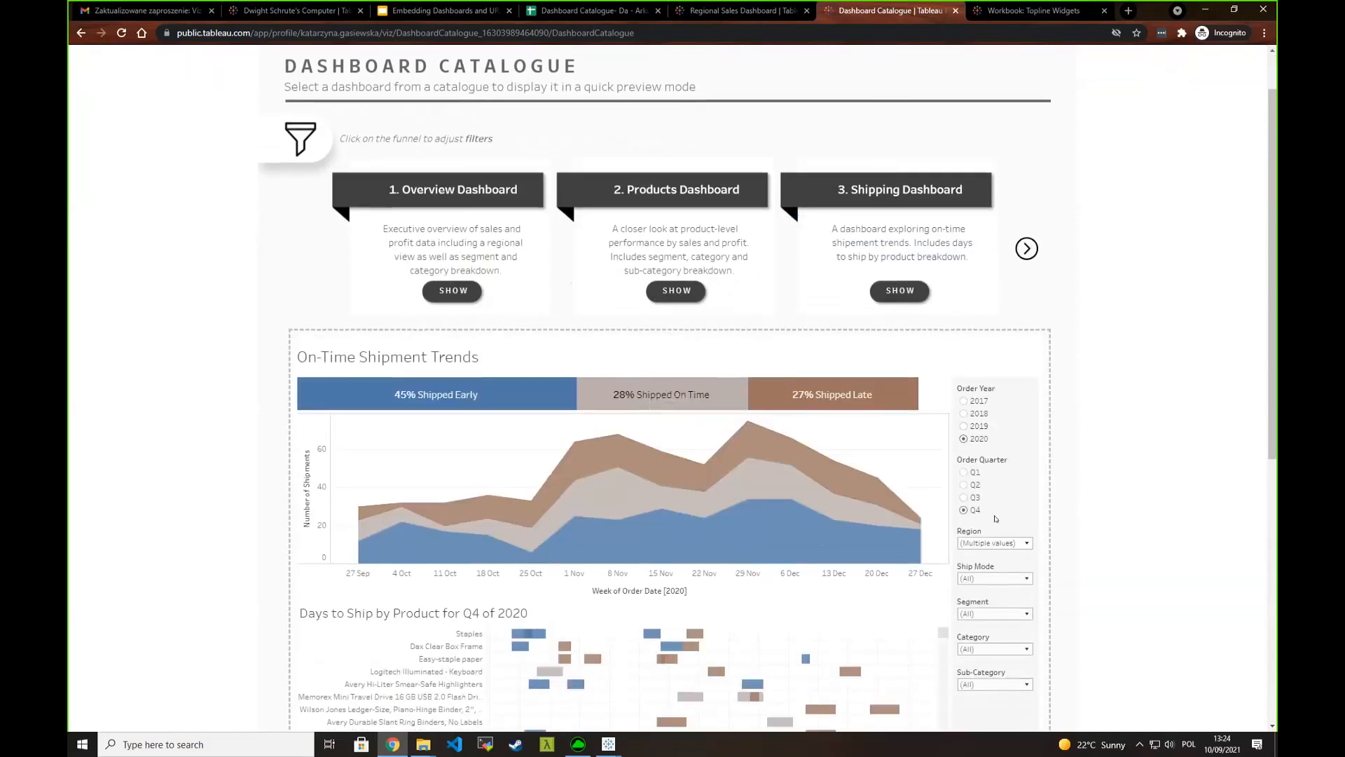
left_click(977, 543)
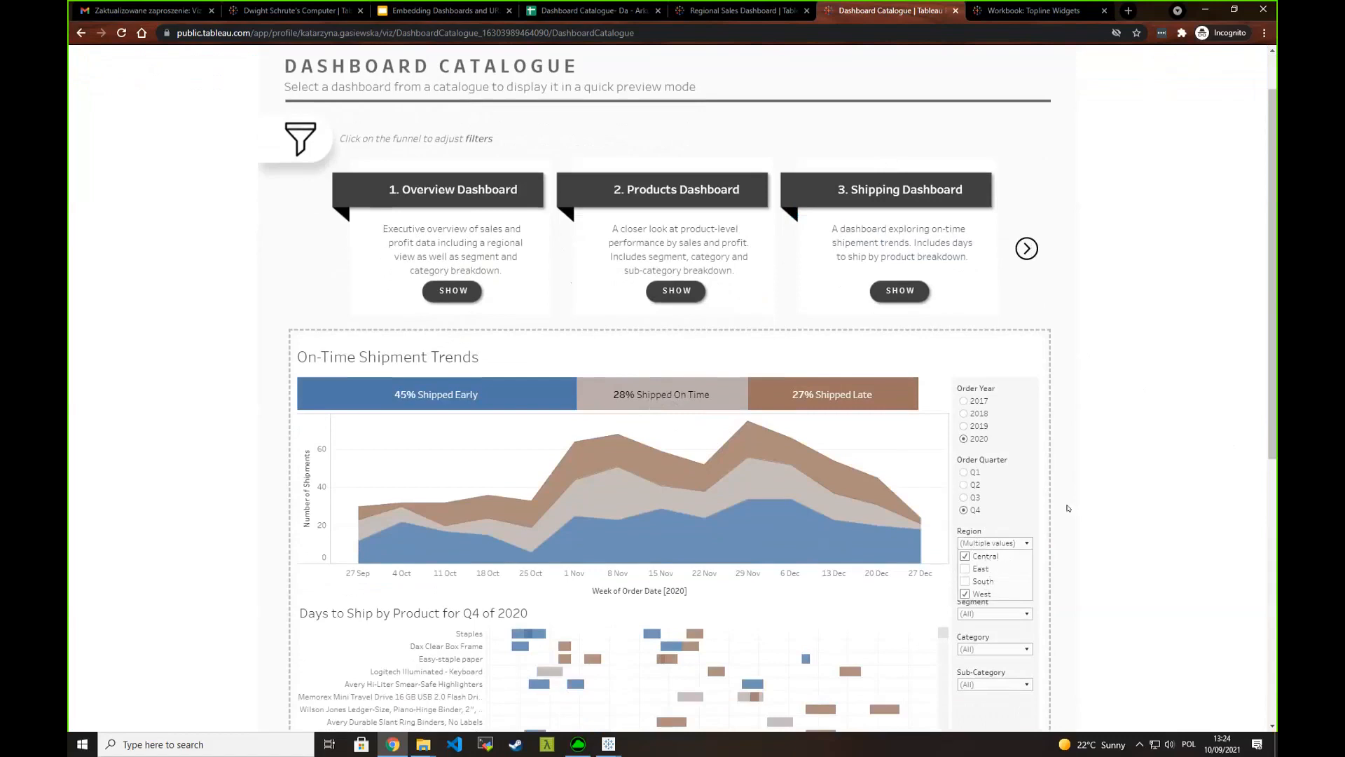
- Review the catalogue filters again, advance the catalogue by one dashboard and look through the On-Time Shipment Trends preview
left_click(287, 138)
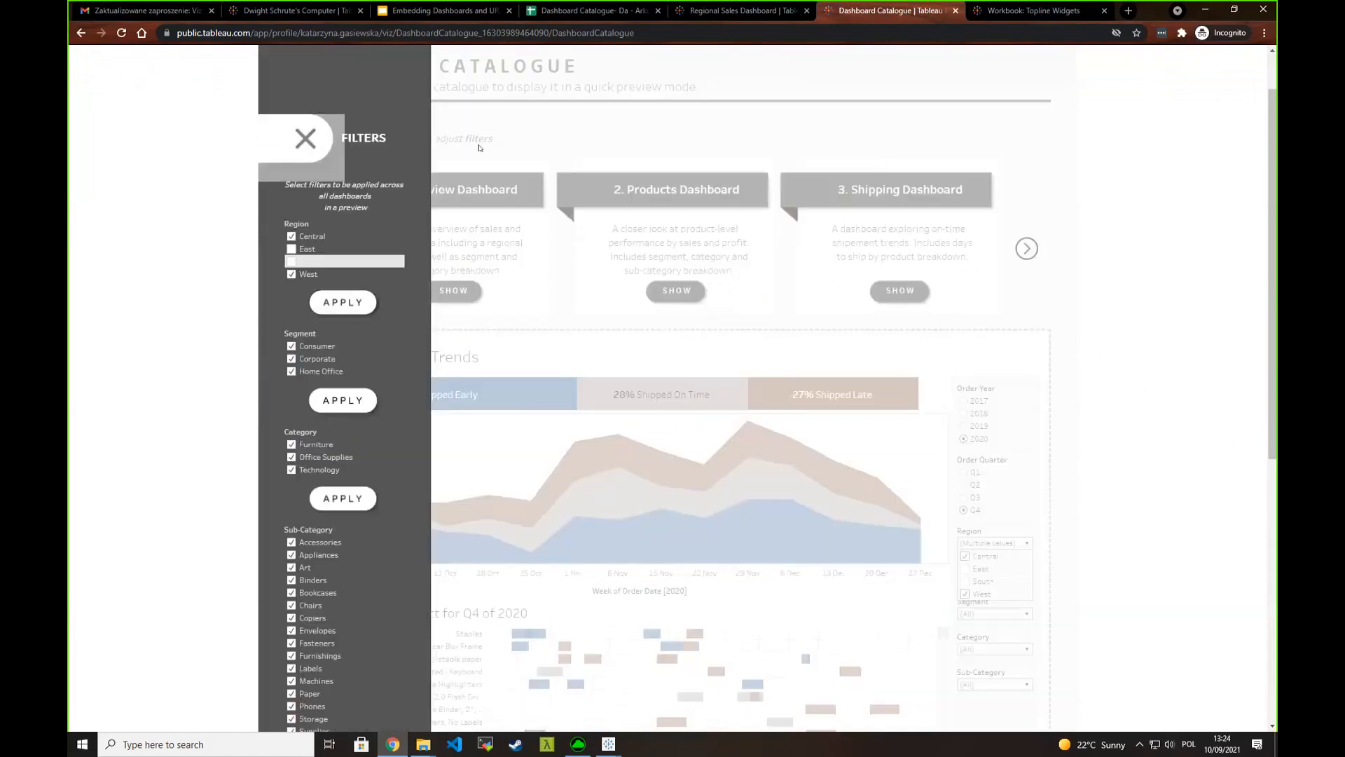
left_click(322, 142)
left_click(1026, 248)
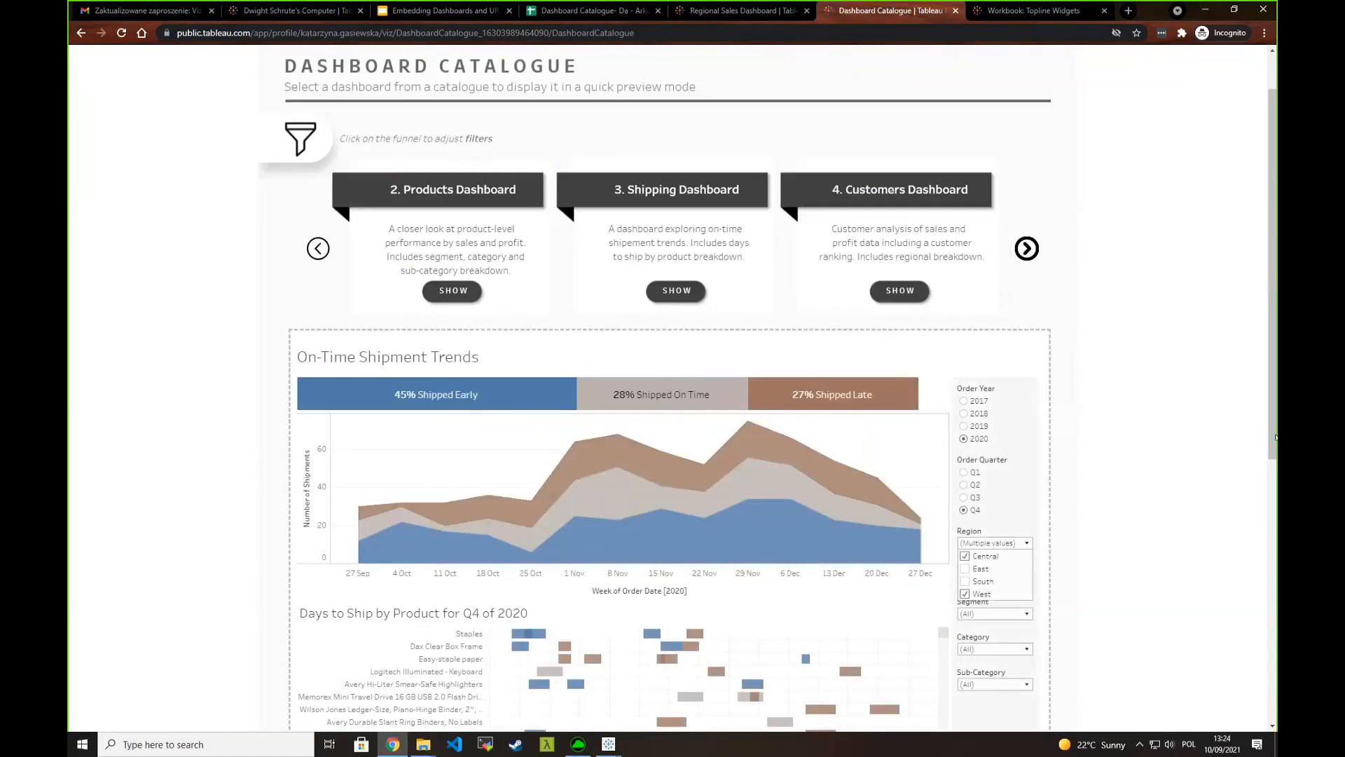
scroll(1150, 510, "down", 4)
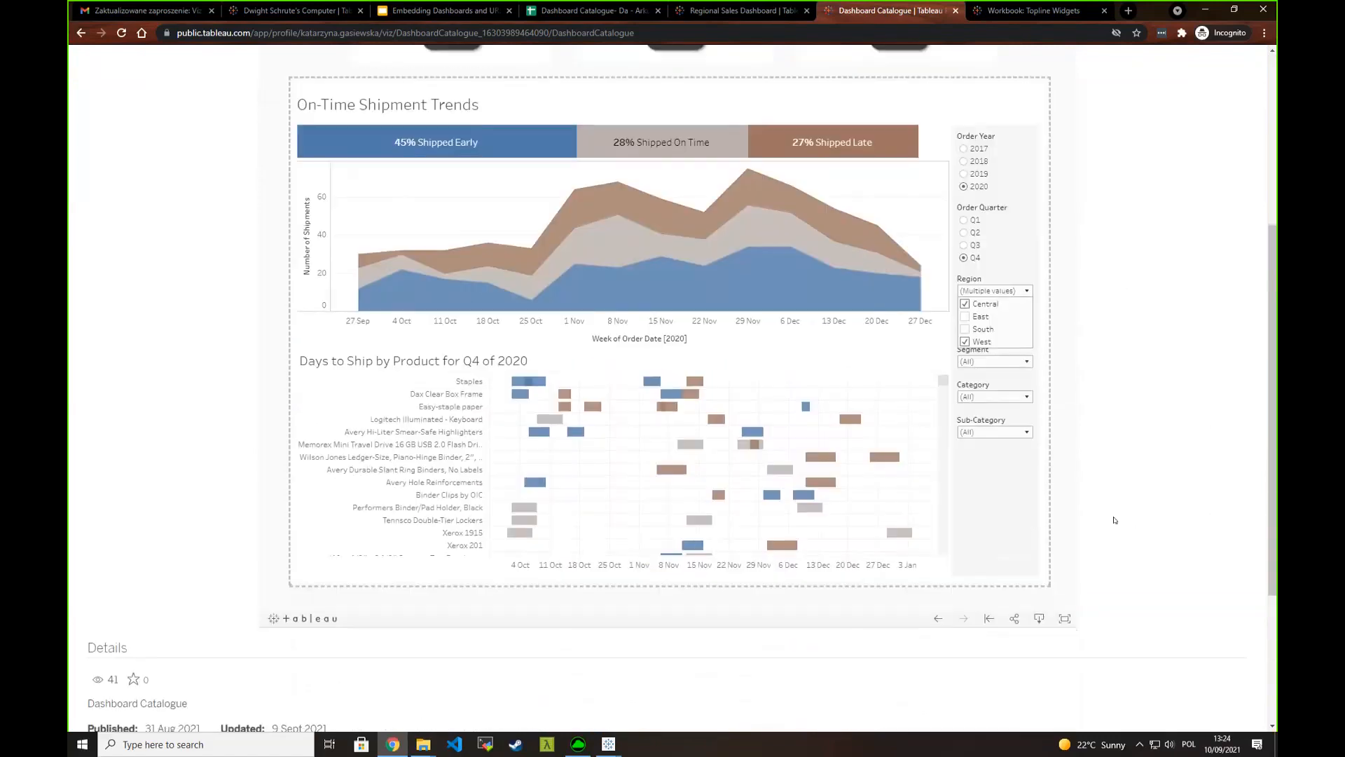
- Switch to the Dashboard Catalogue_demo workbook in Tableau Desktop, look through the Dashboard Catalogue 2 layout and open Sheet 1
scroll(1114, 519, "up", 1)
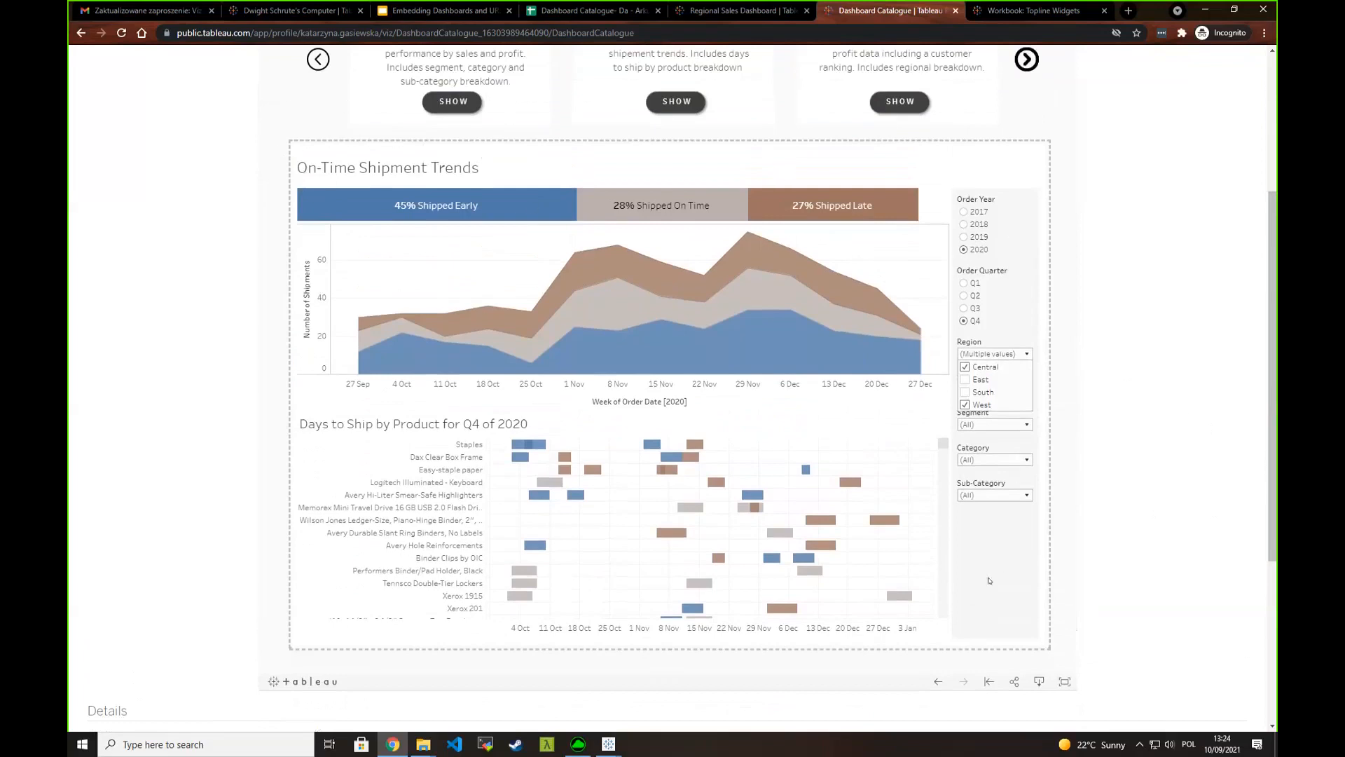
scroll(993, 542, "up", 2)
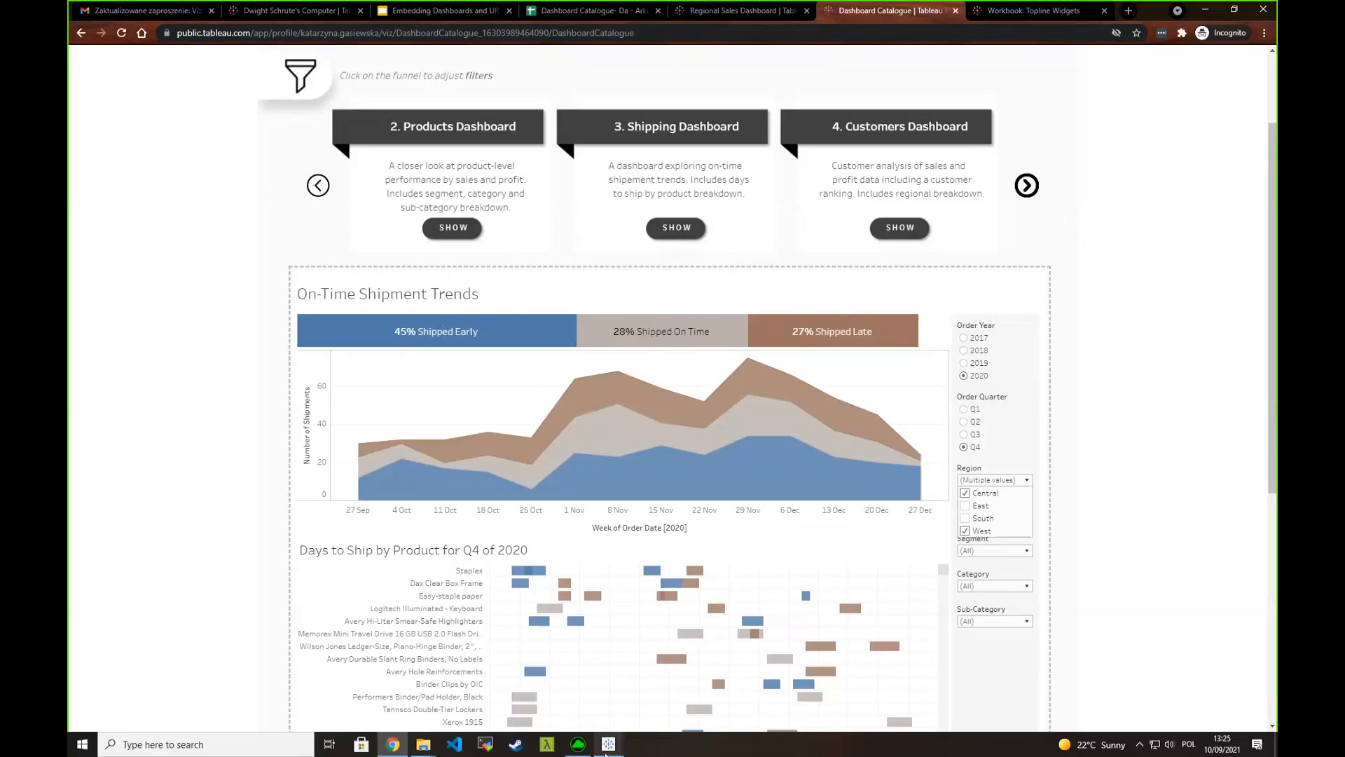
mouse_move(608, 743)
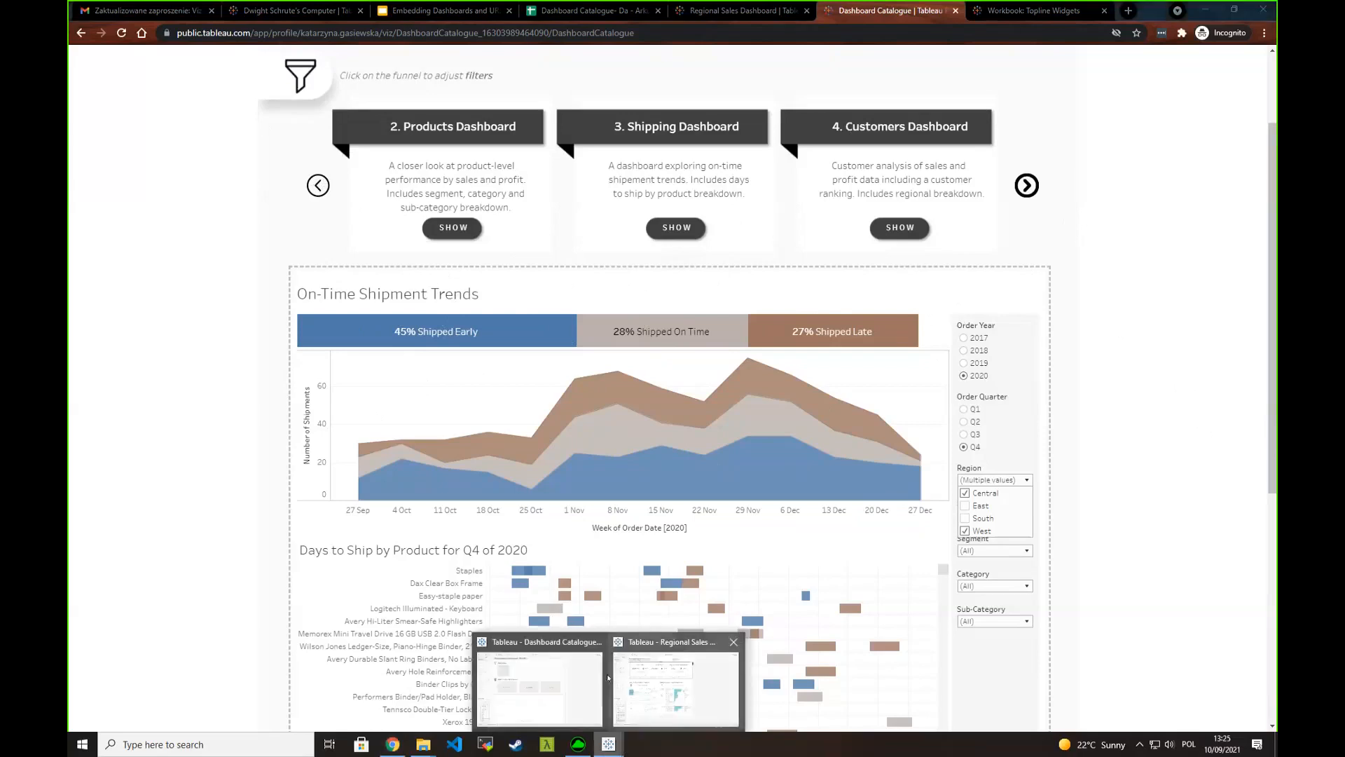
left_click(537, 693)
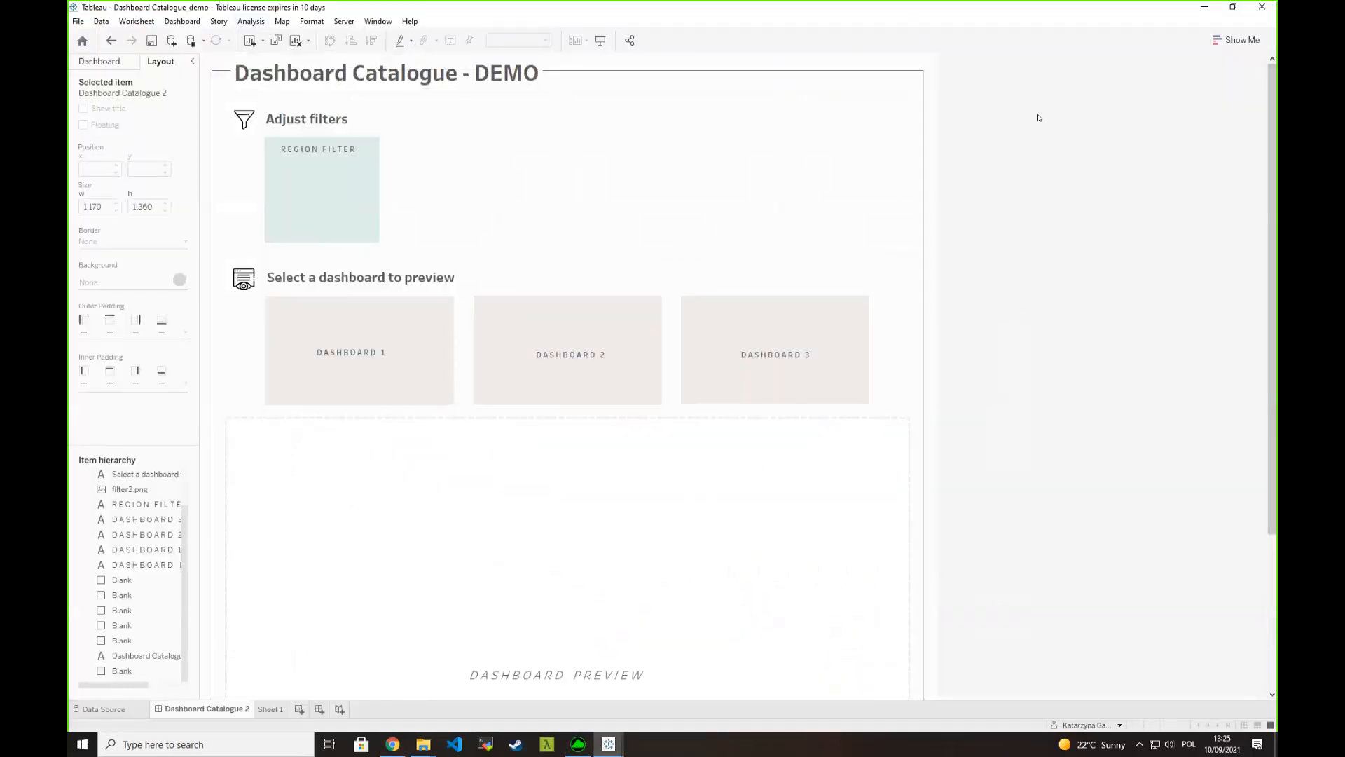
scroll(1154, 435, "down", 1)
scroll(1154, 435, "down", 5)
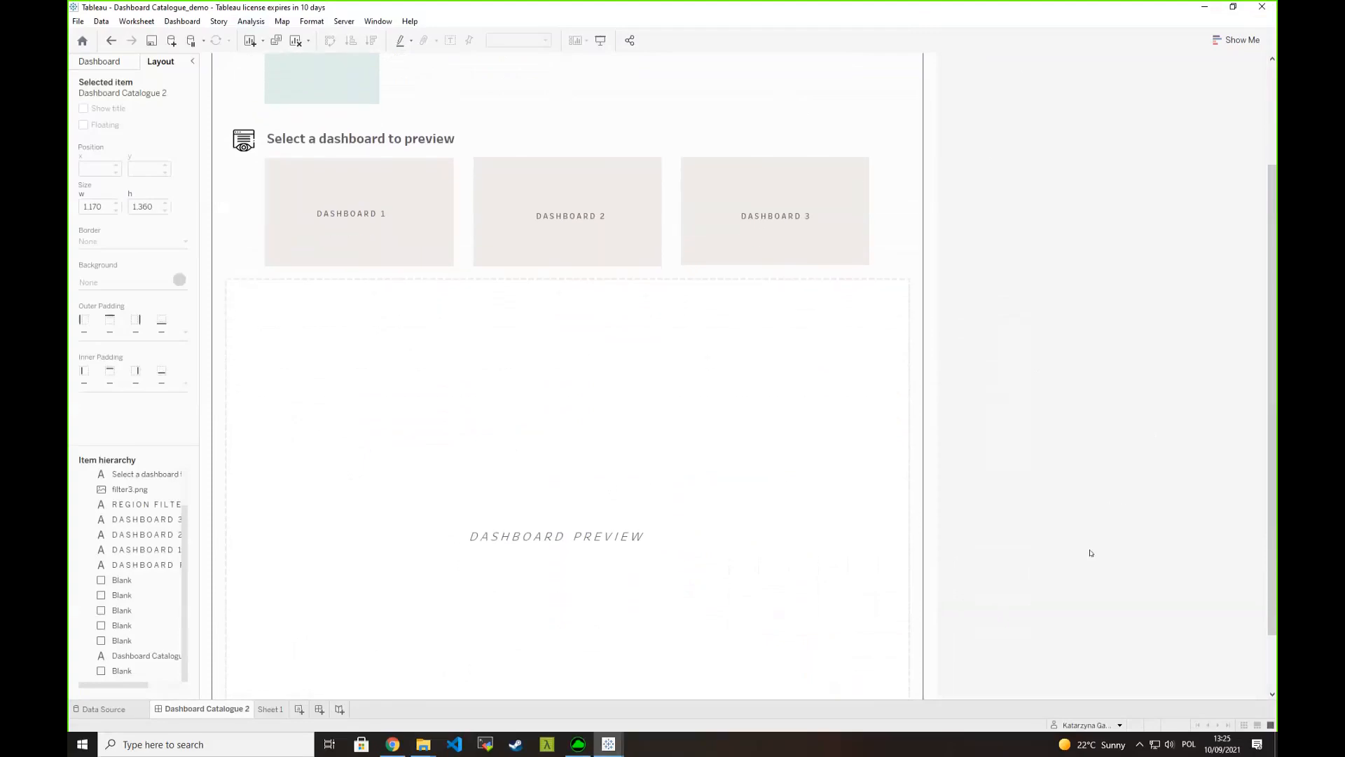
scroll(1087, 558, "down", 1)
scroll(1110, 567, "up", 5)
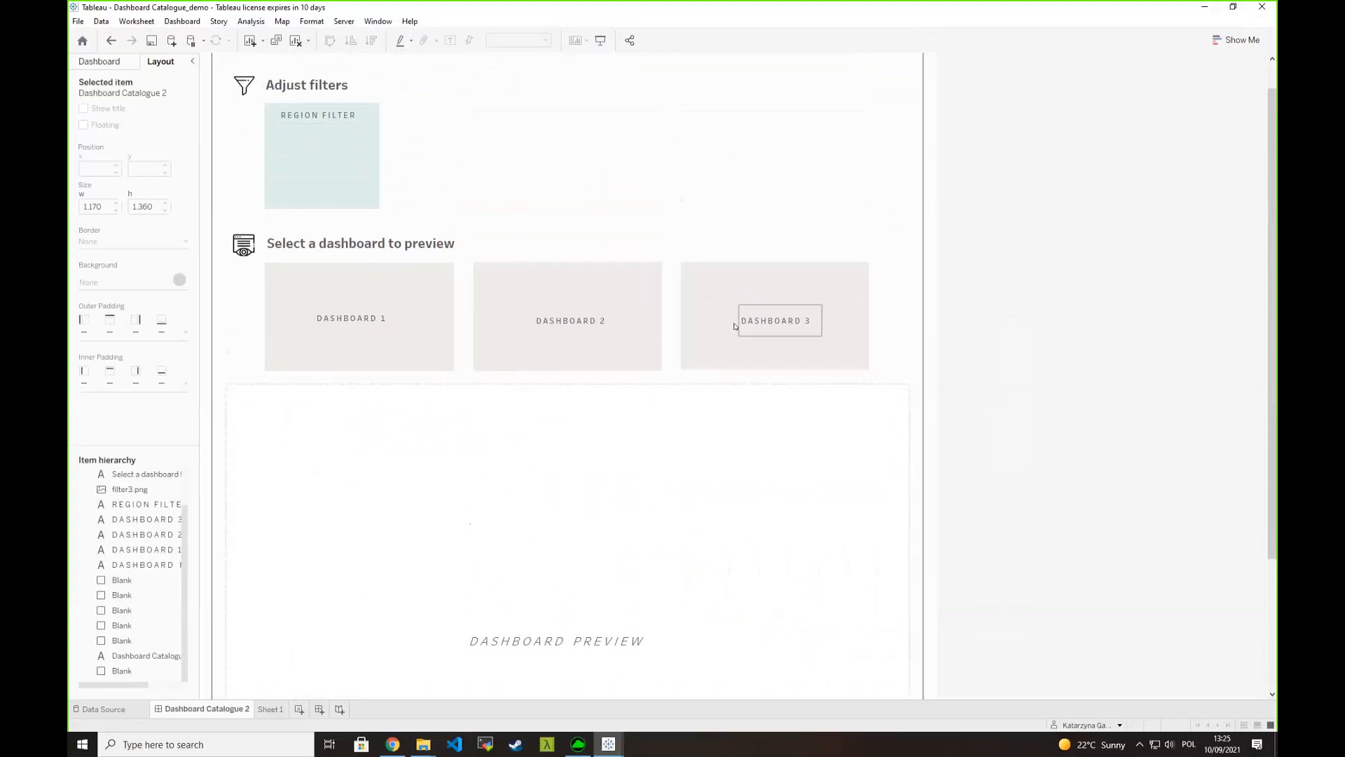
left_click(273, 709)
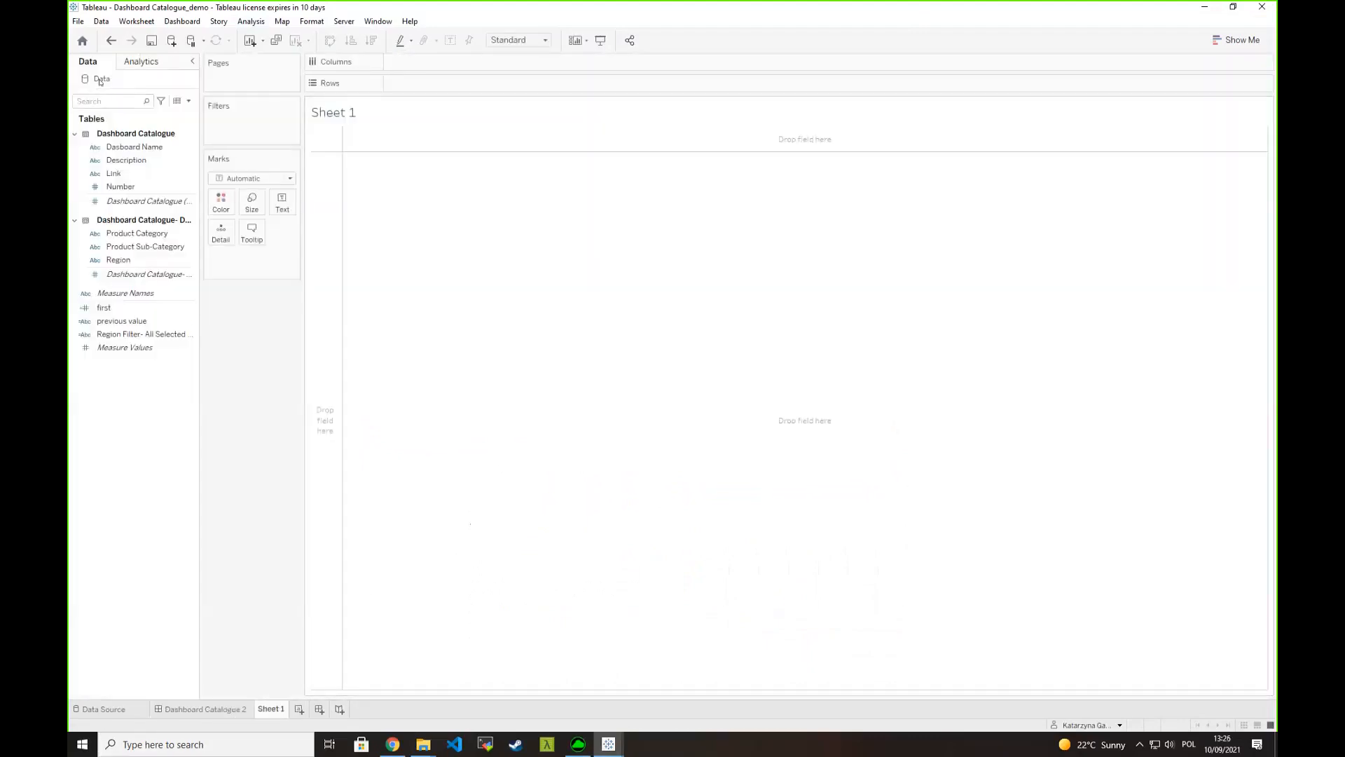
- Switch to the Dashboard Catalogue spreadsheet in the browser and review its Link column
left_click(392, 744)
left_click(589, 11)
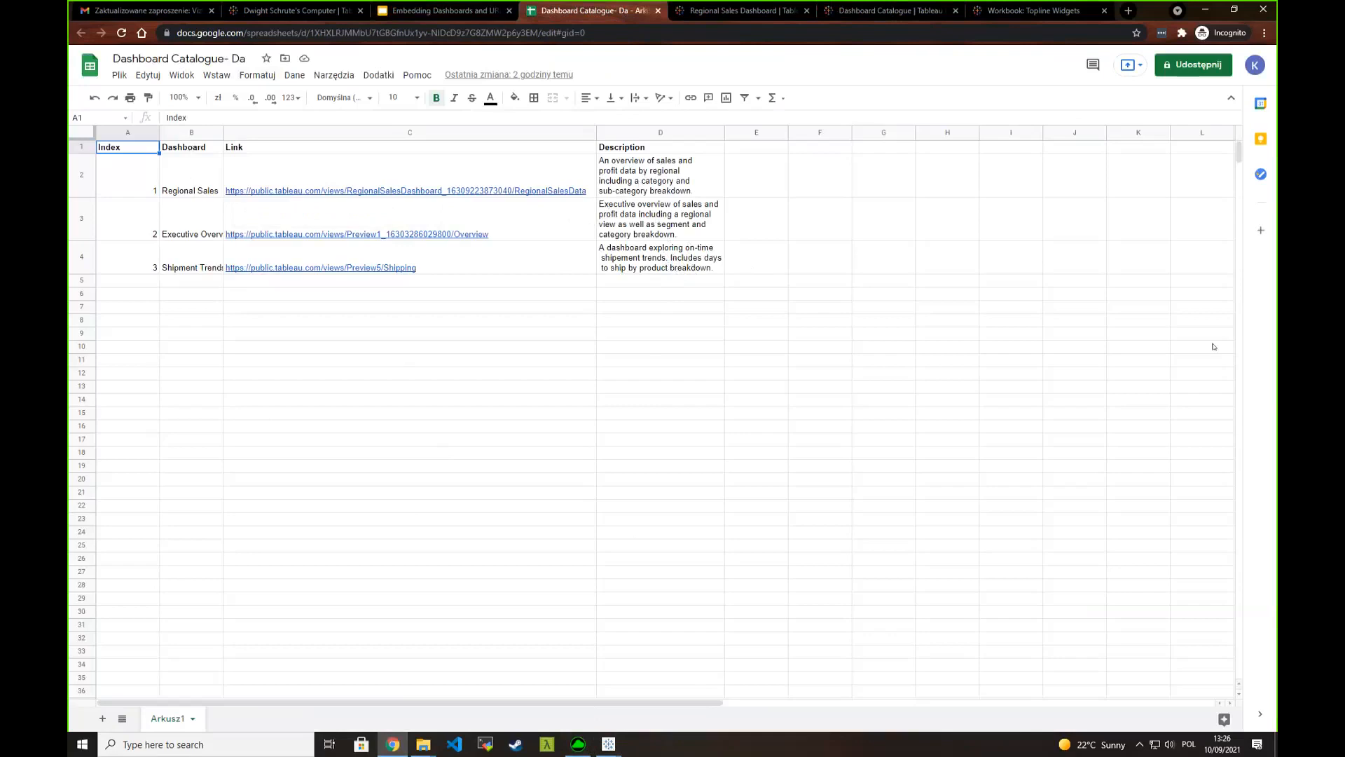
left_click(357, 149)
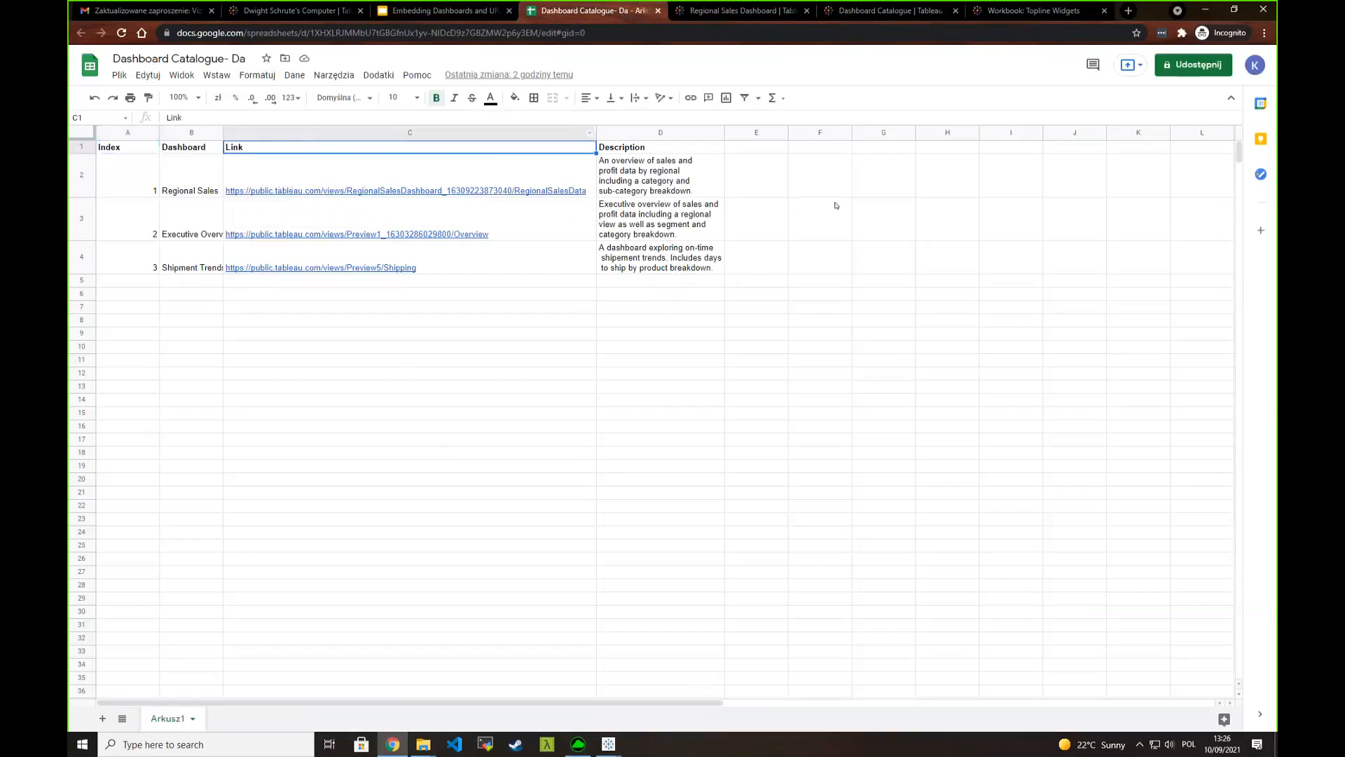
- In the Topline Widgets workbook, examine the share link and compare it with the page's URL
left_click(1012, 15)
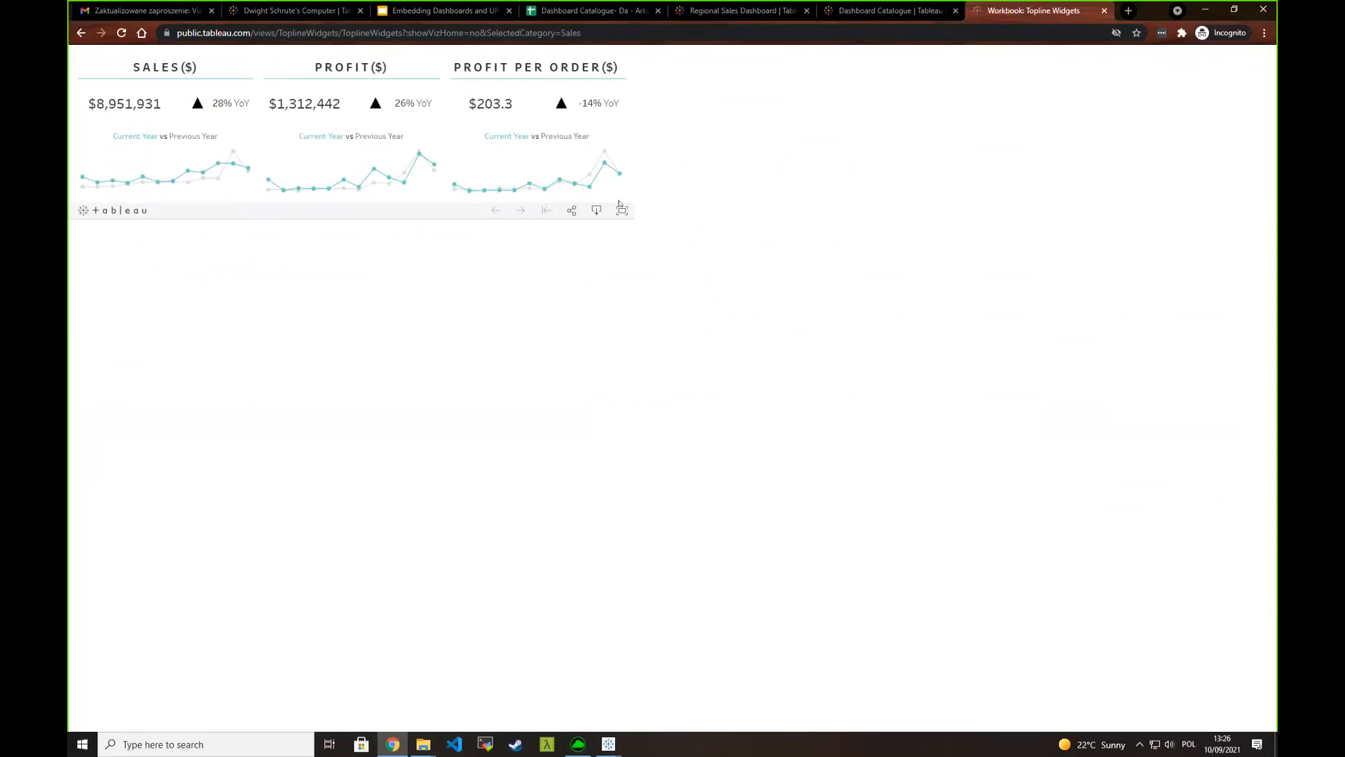
left_click(573, 211)
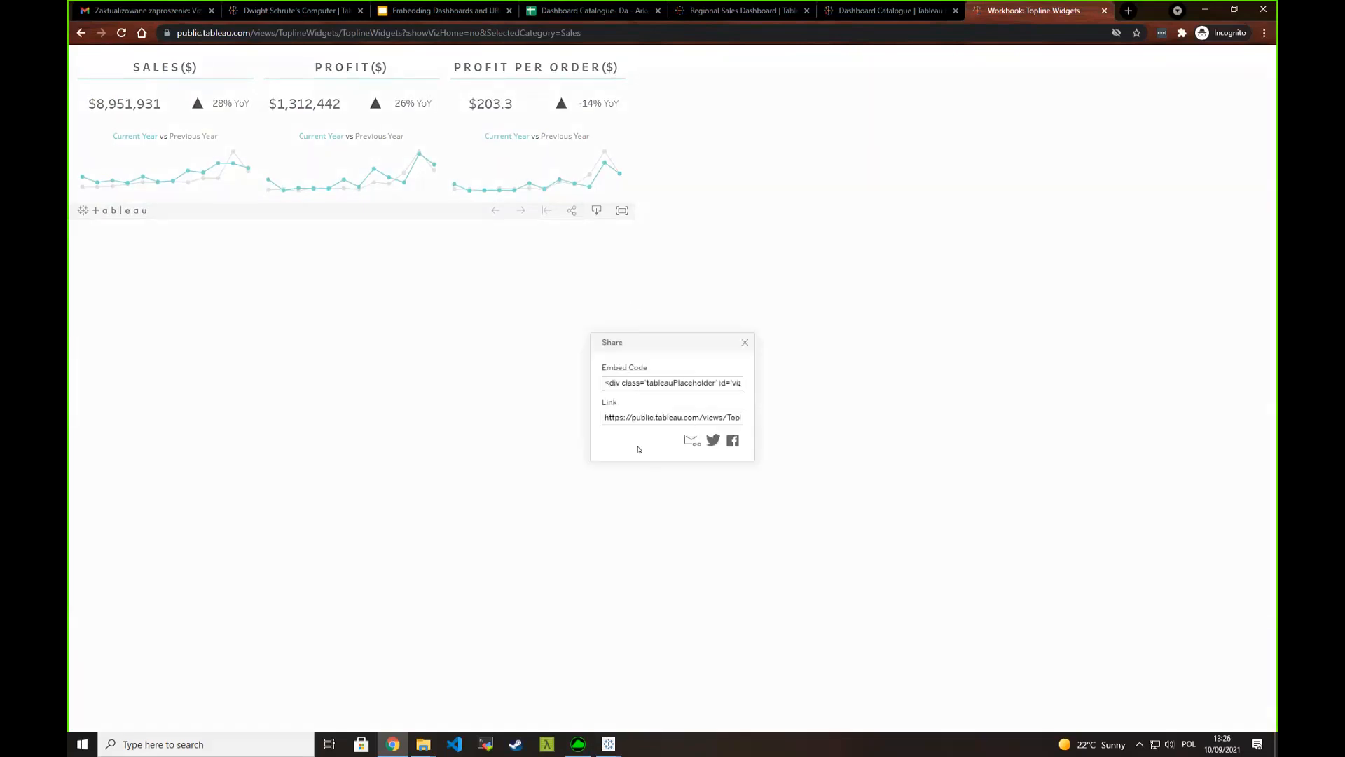
left_click(616, 418)
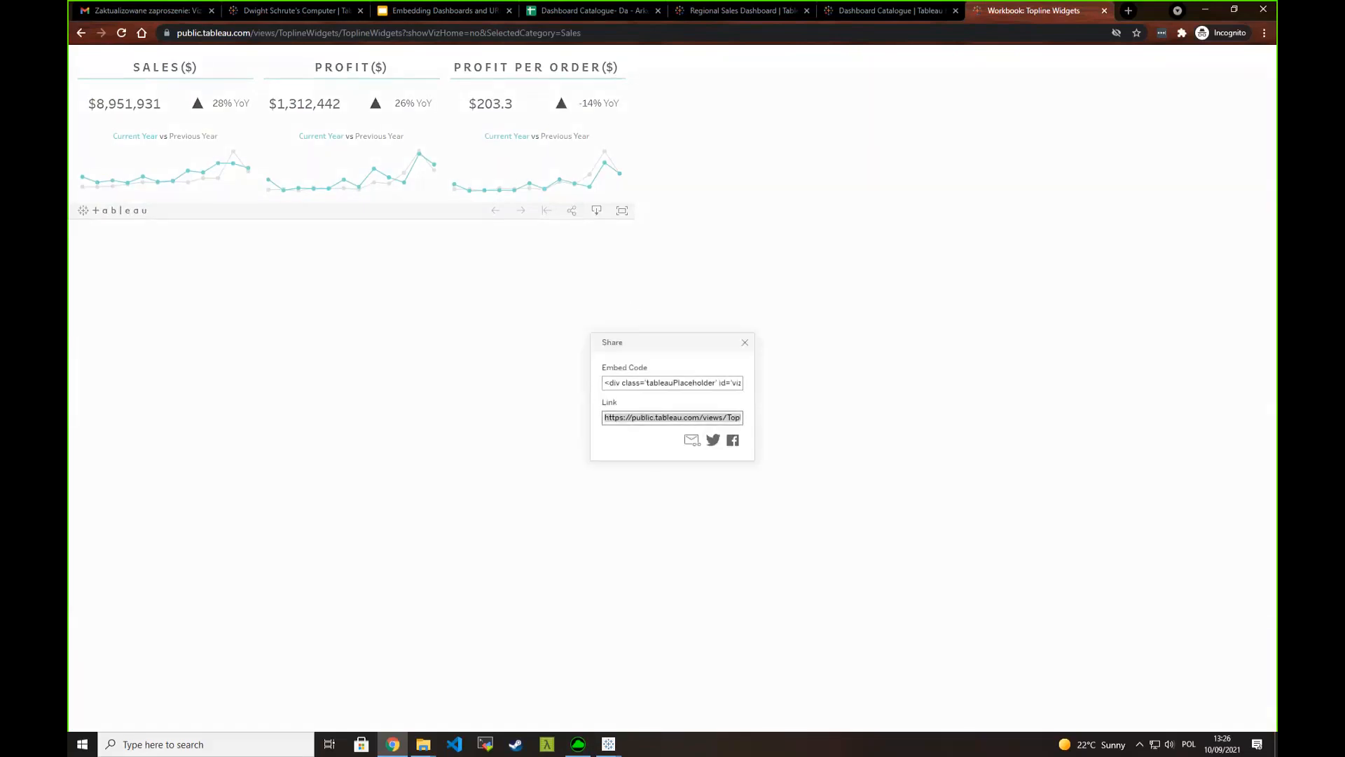
left_click(744, 341)
left_click(301, 39)
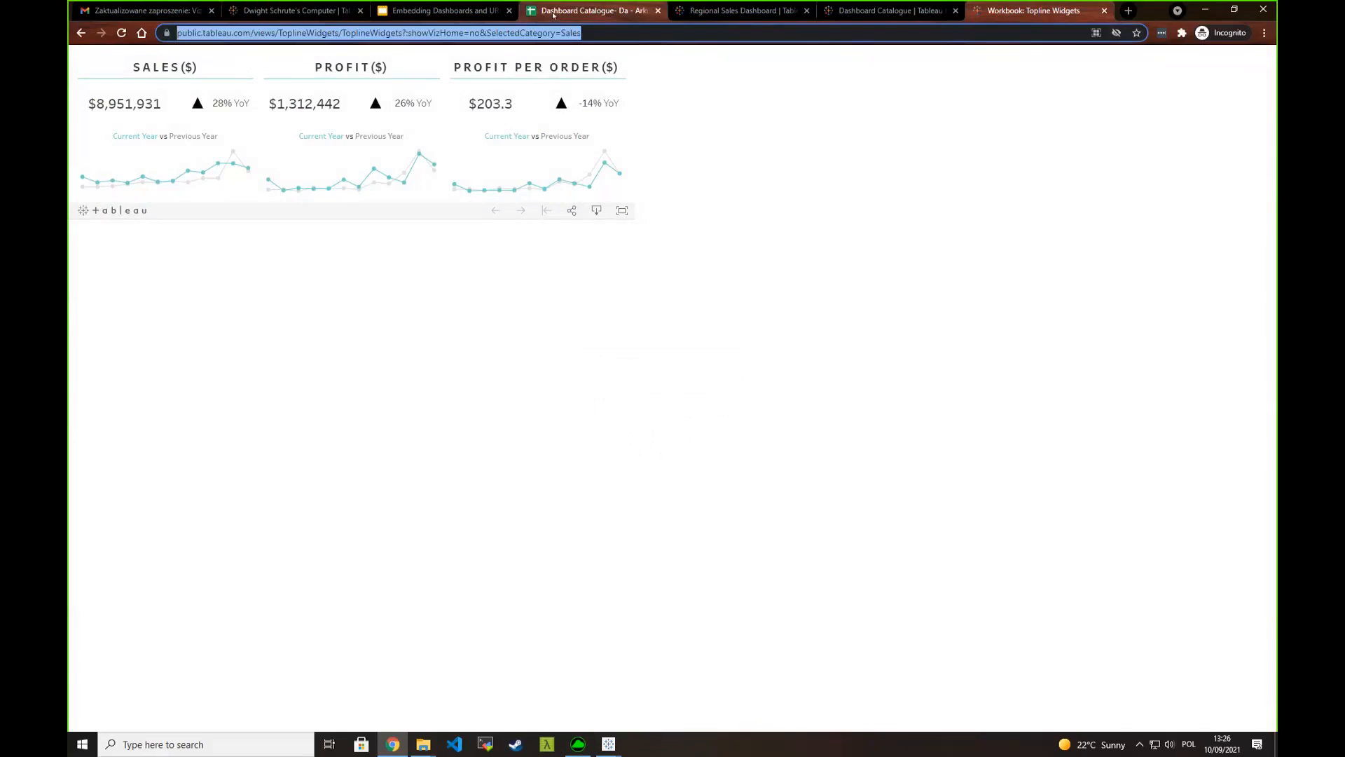
- Return to the Dashboard Catalogue spreadsheet and review the Description column, including the Regional Sales entry
left_click(588, 10)
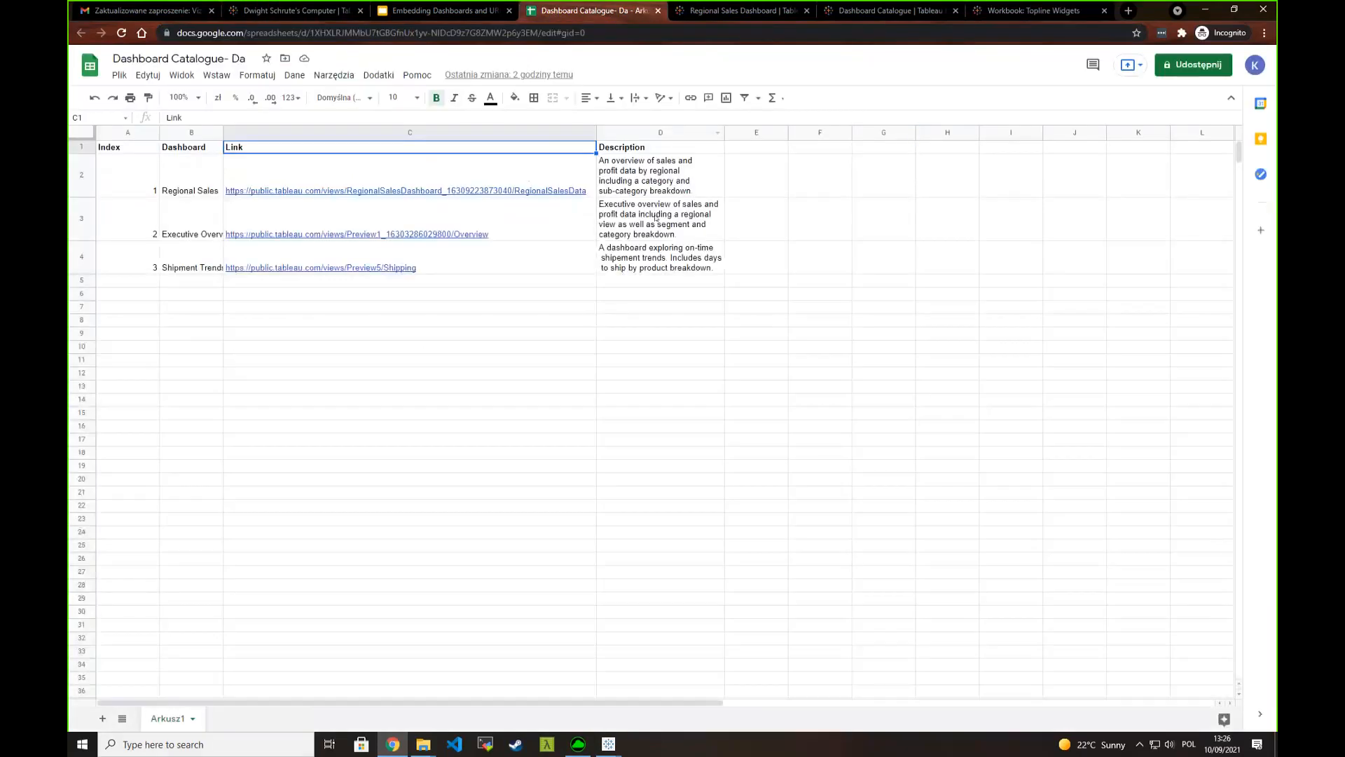
left_click(643, 148)
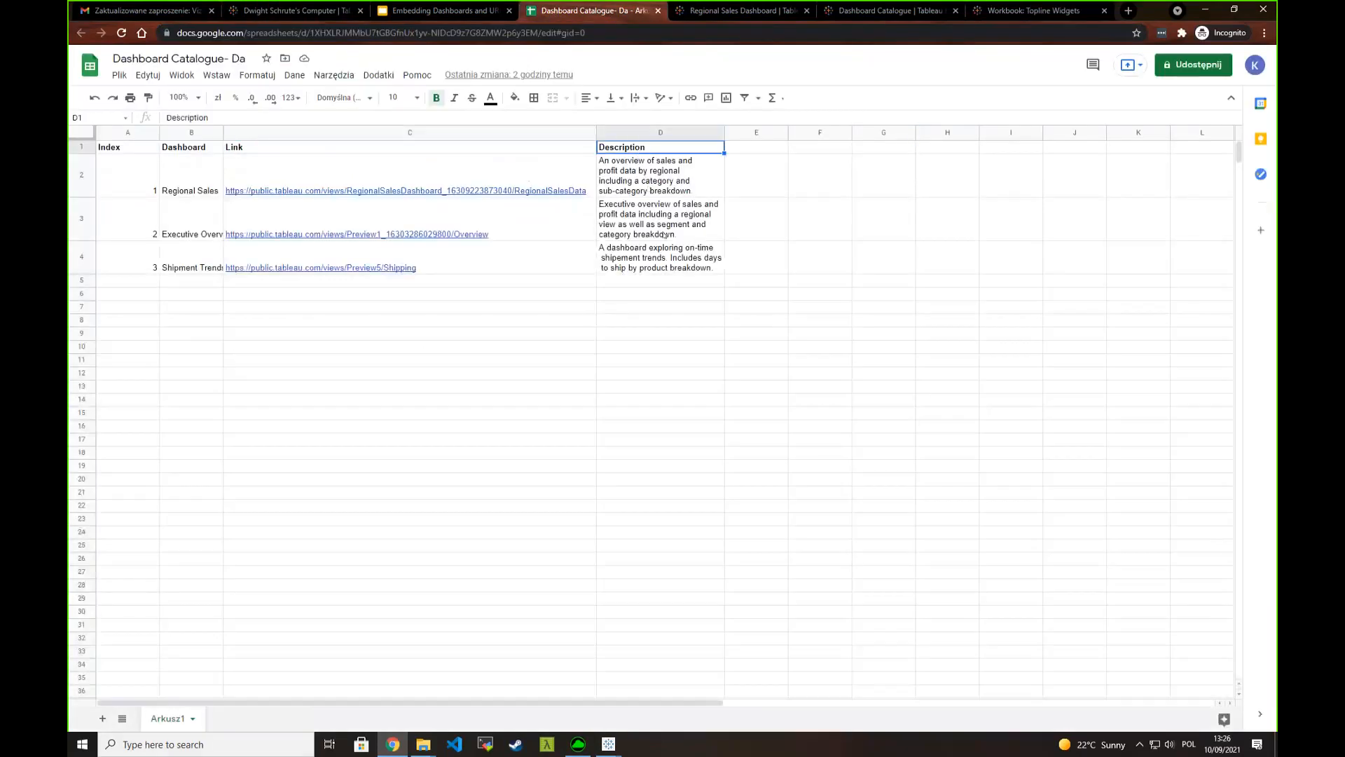
left_click(622, 186)
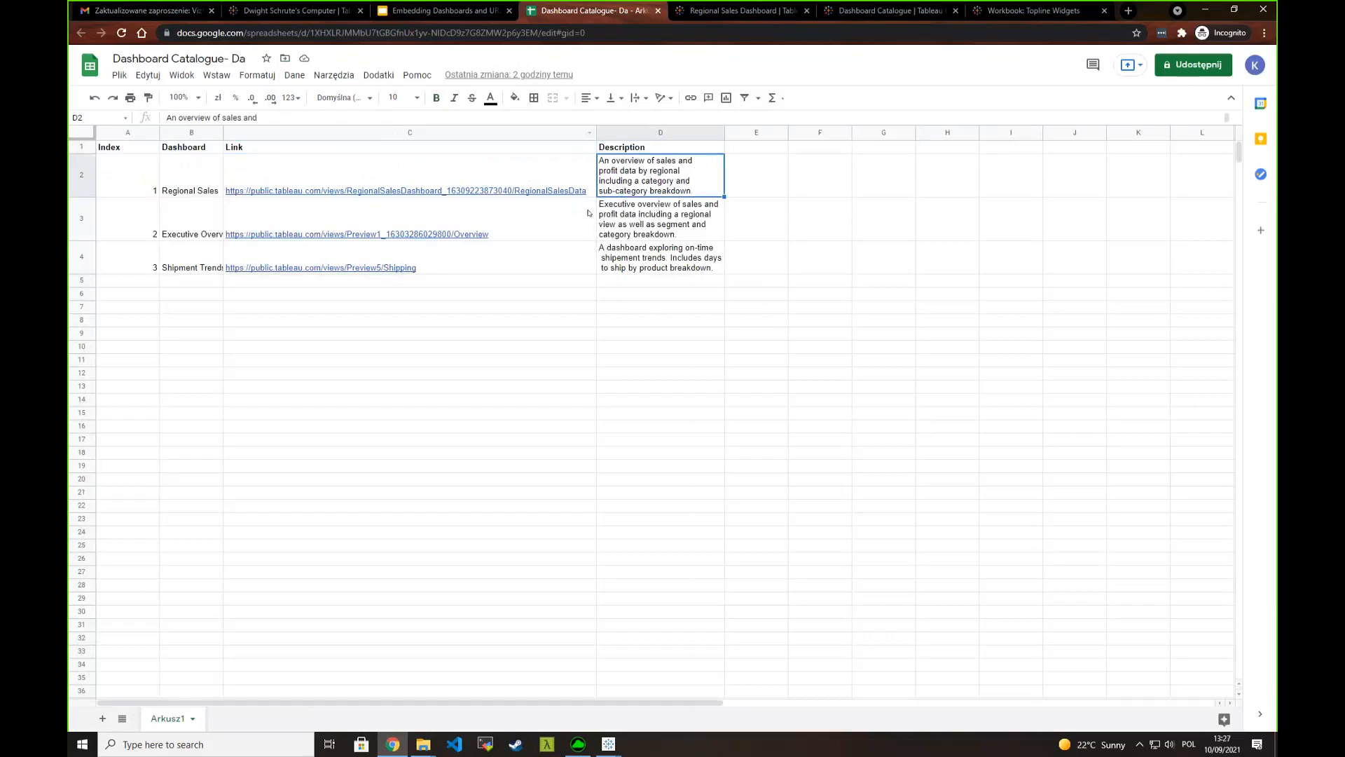
- Switch back to Tableau Desktop, open the data source and inspect the demo filter table and its relationship with Dashboard Catalogue
left_click(1207, 12)
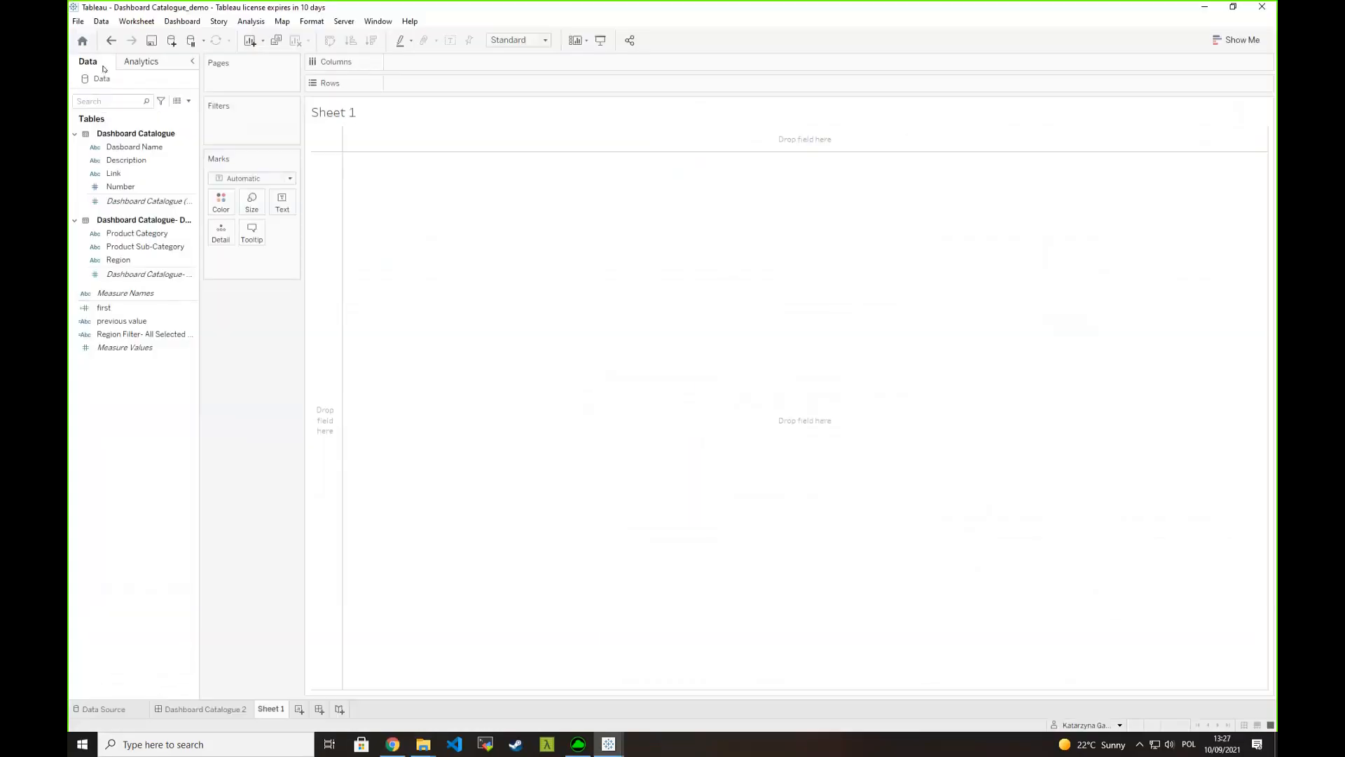
right_click(100, 82)
left_click(121, 95)
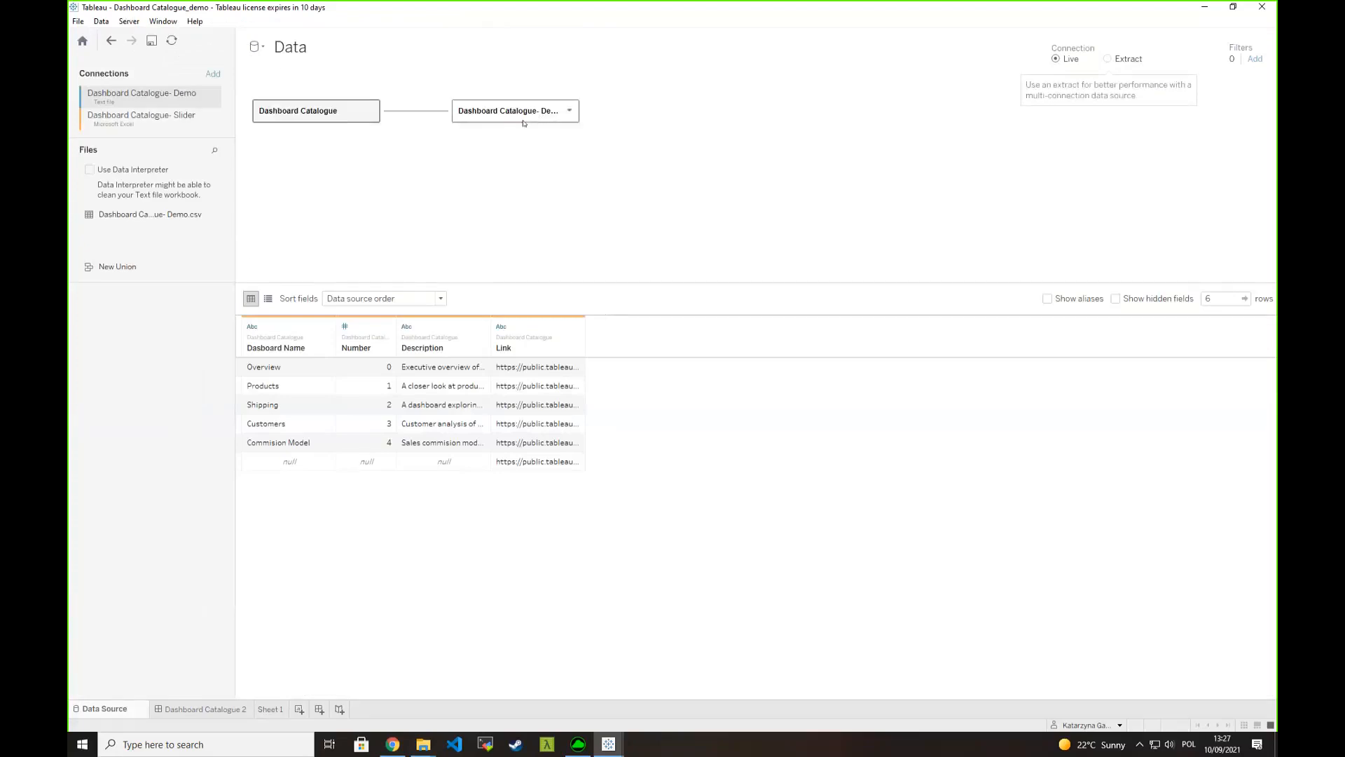
left_click(479, 115)
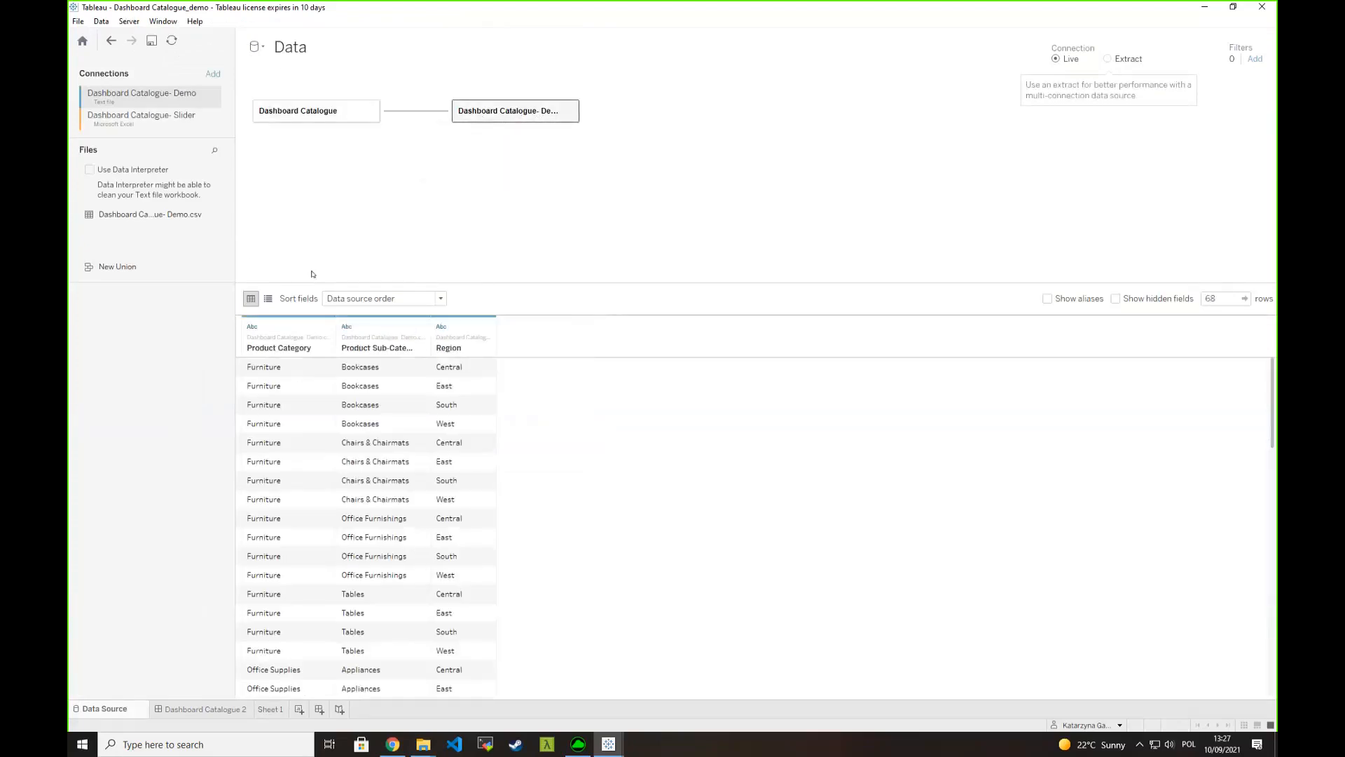
left_click(429, 110)
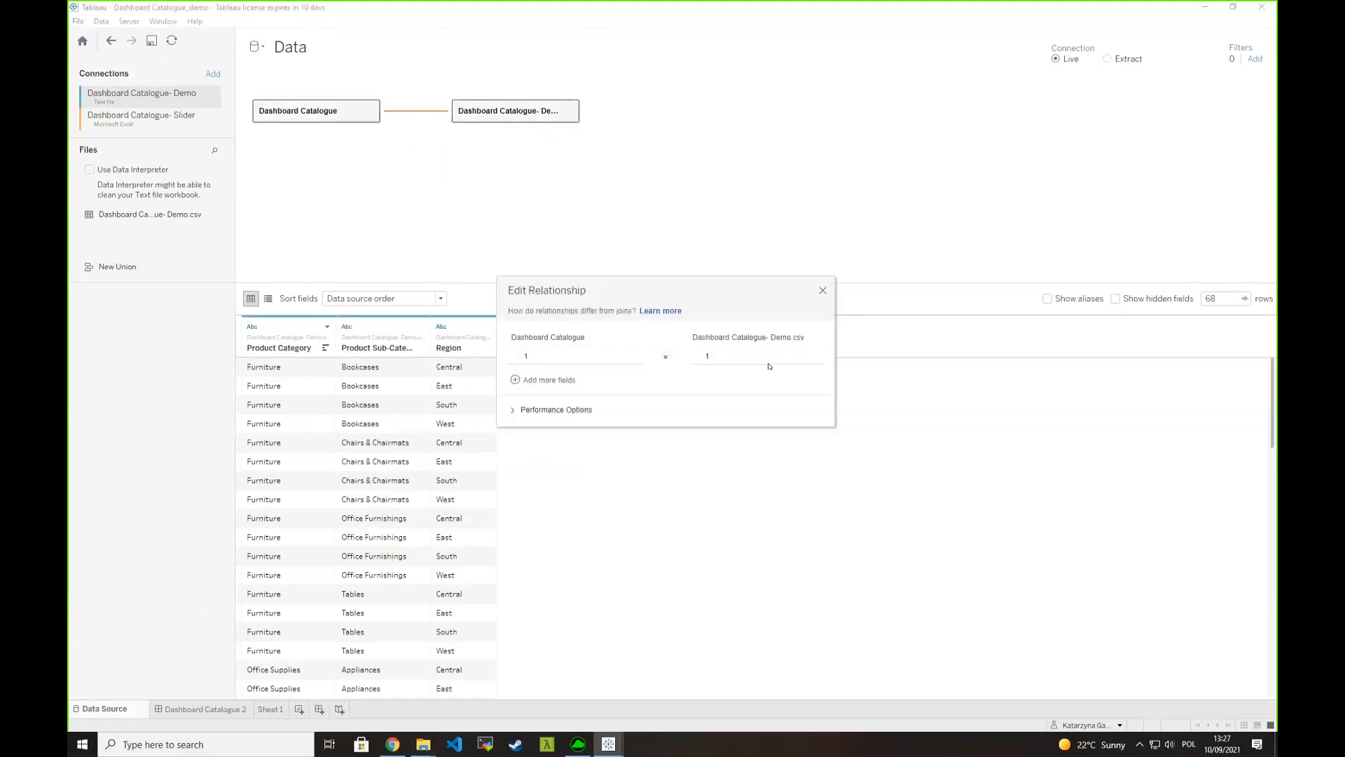
left_click(823, 290)
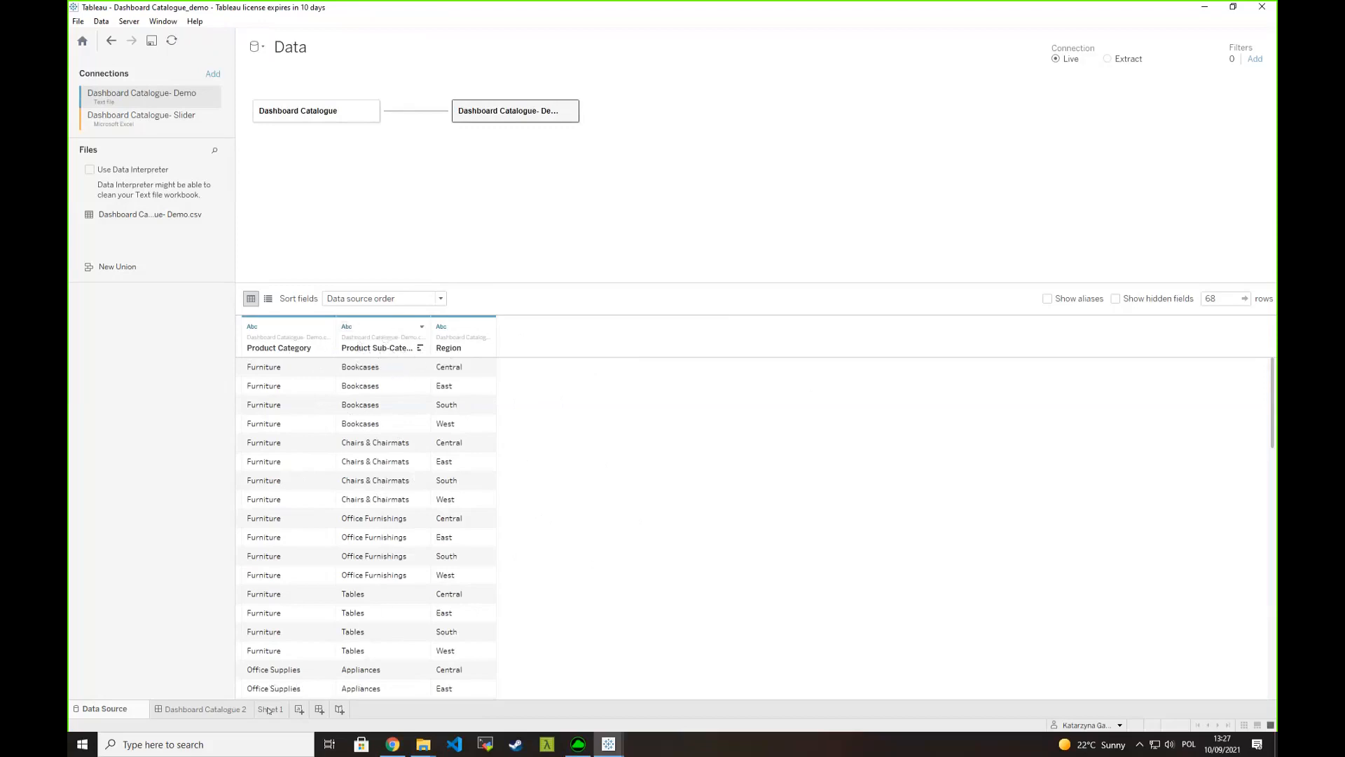
- On Sheet 1, put Dasboard Name on Columns and filter it to Overview, Products and Shipping
left_click(204, 708)
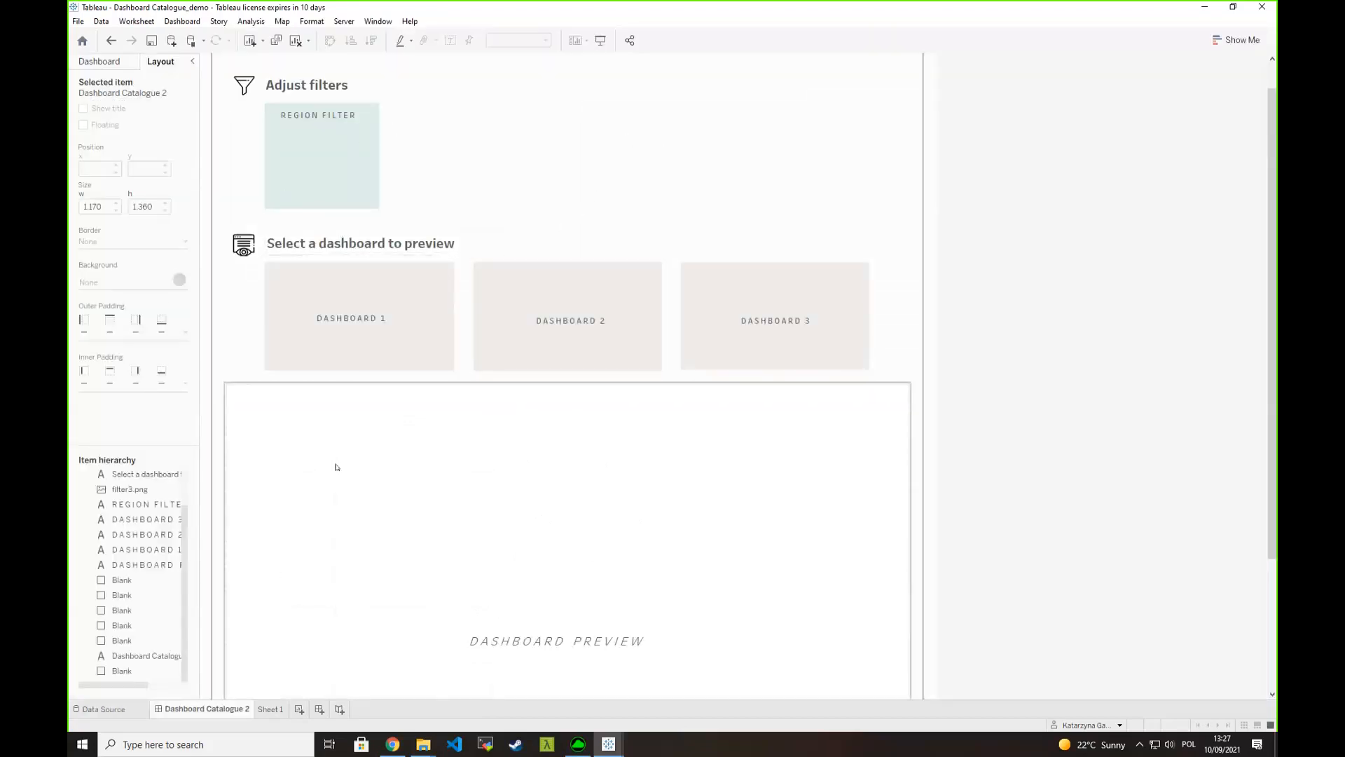
left_click(271, 709)
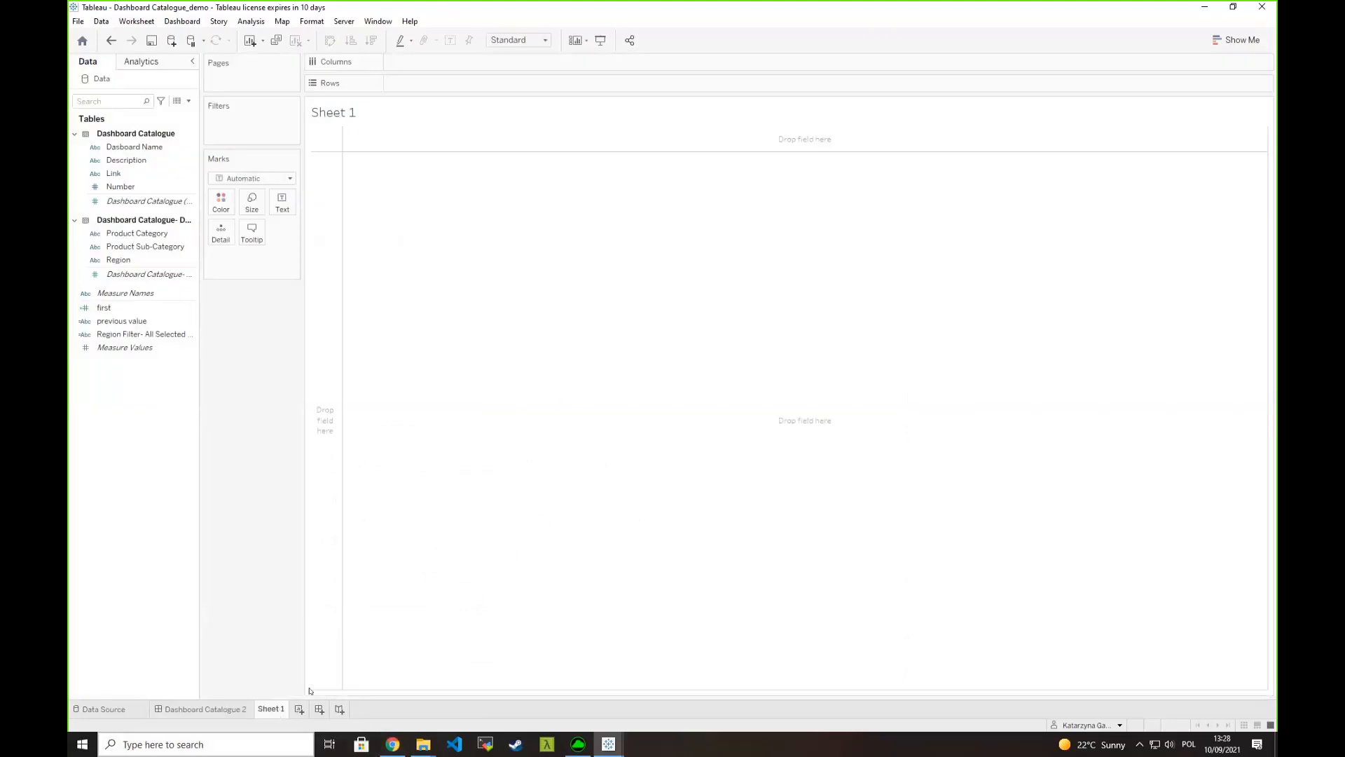
left_click(140, 160)
left_click_drag(133, 147, 249, 120)
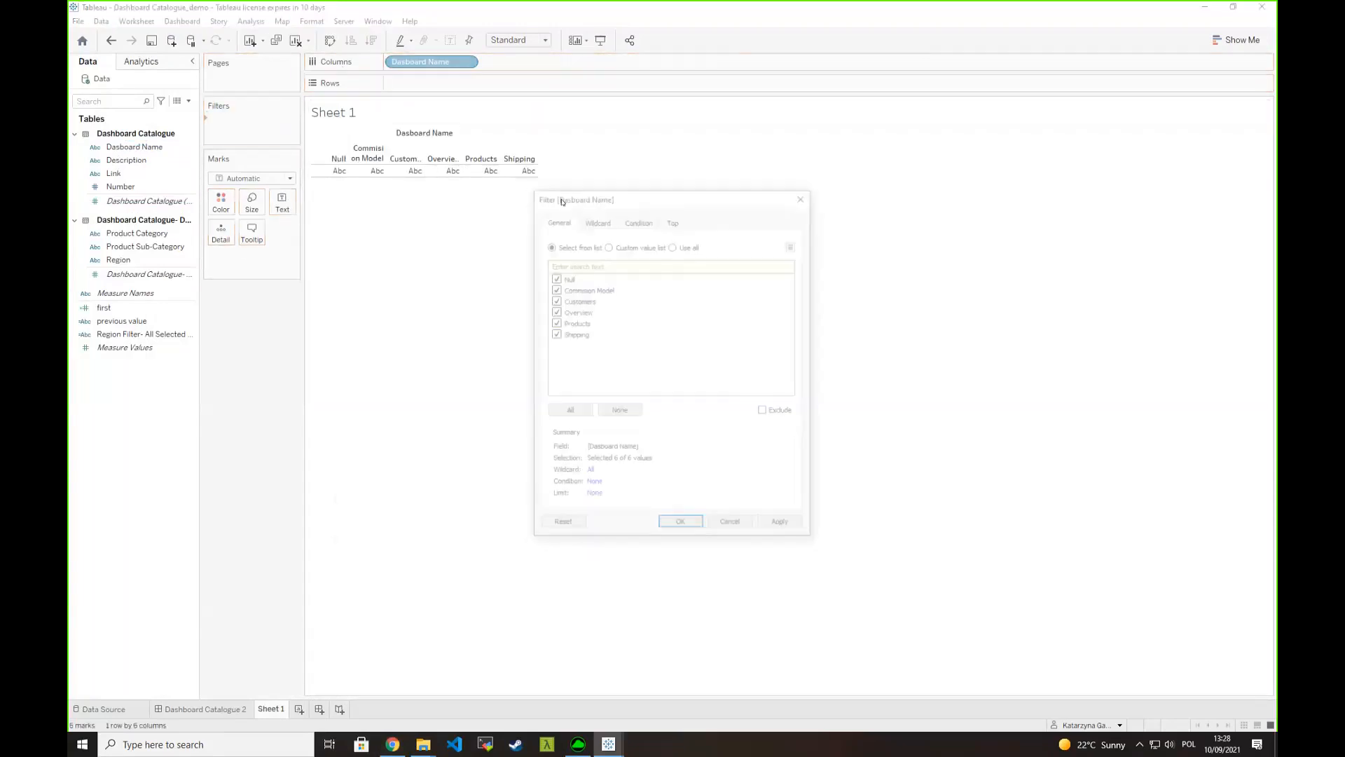
left_click(628, 412)
left_click(553, 335)
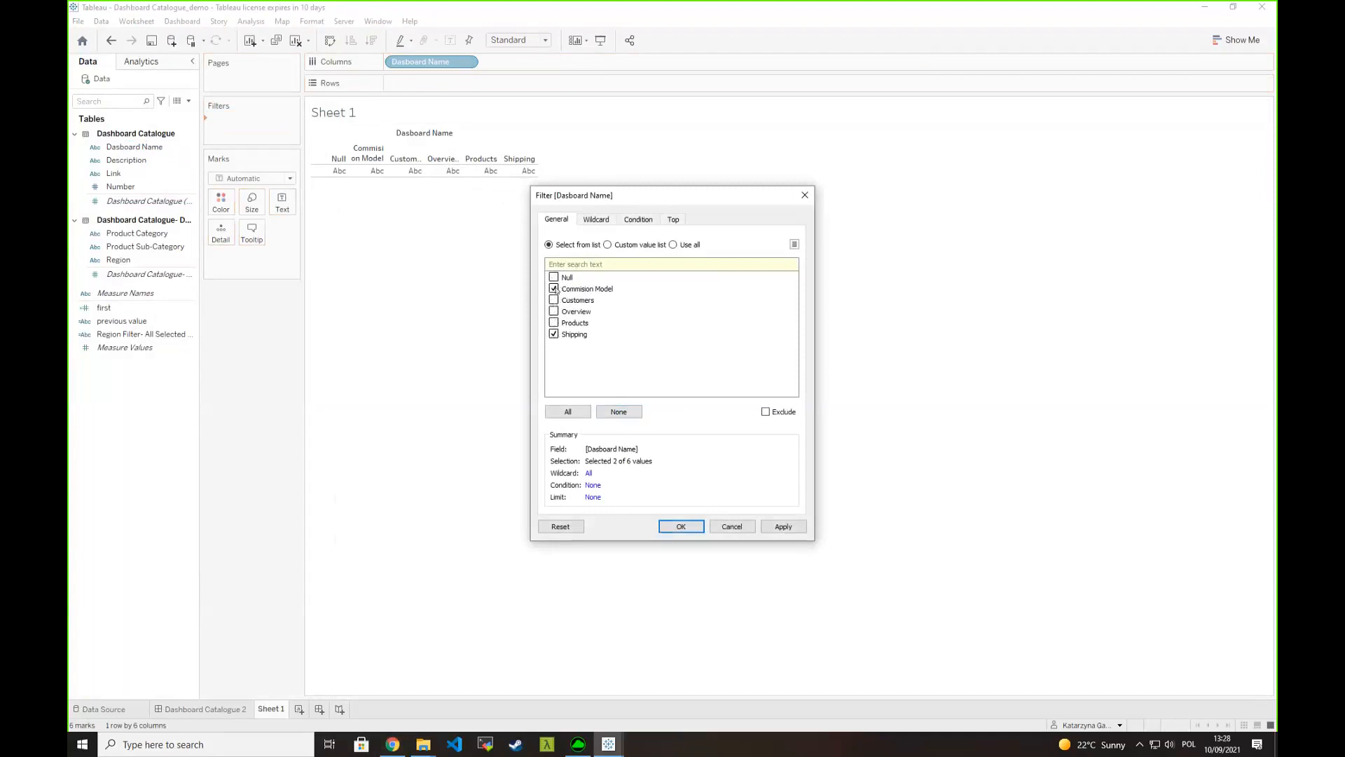
left_click(554, 311)
left_click(553, 323)
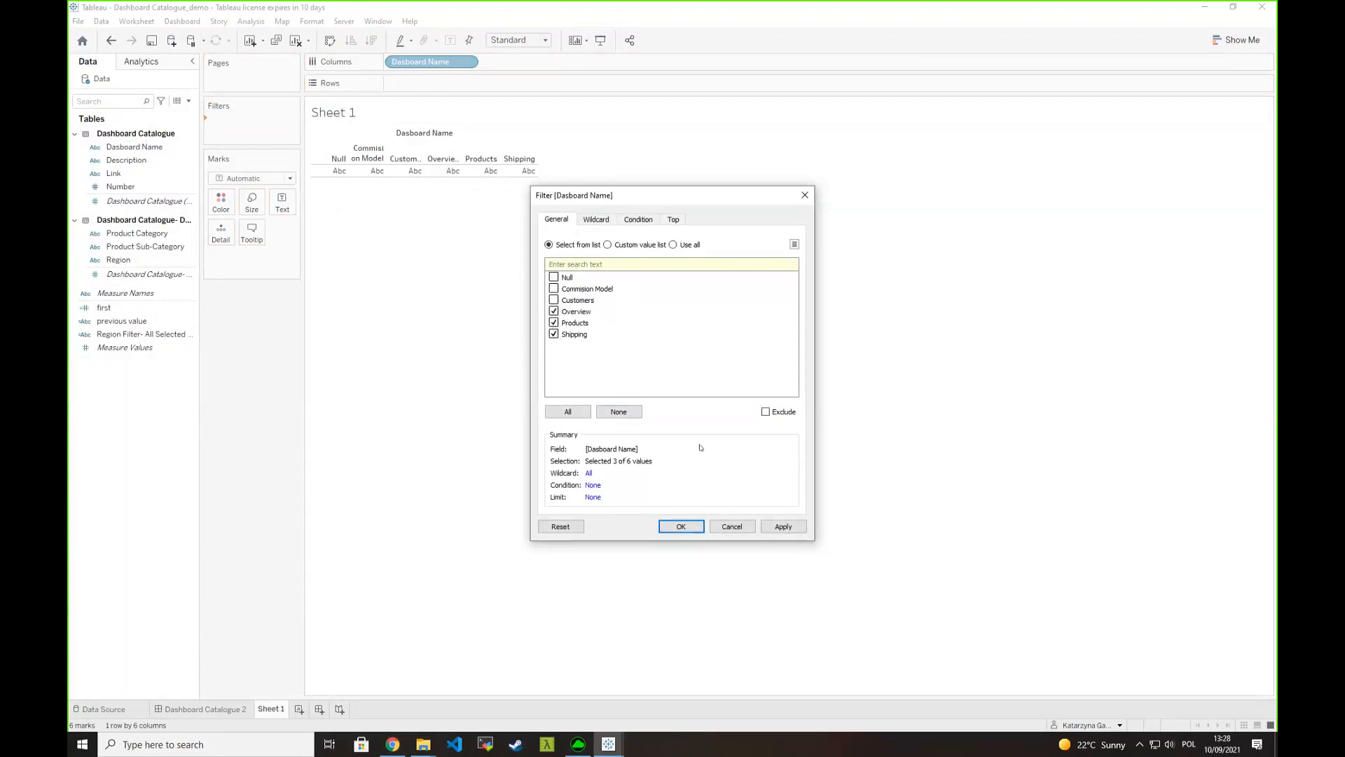
left_click(681, 527)
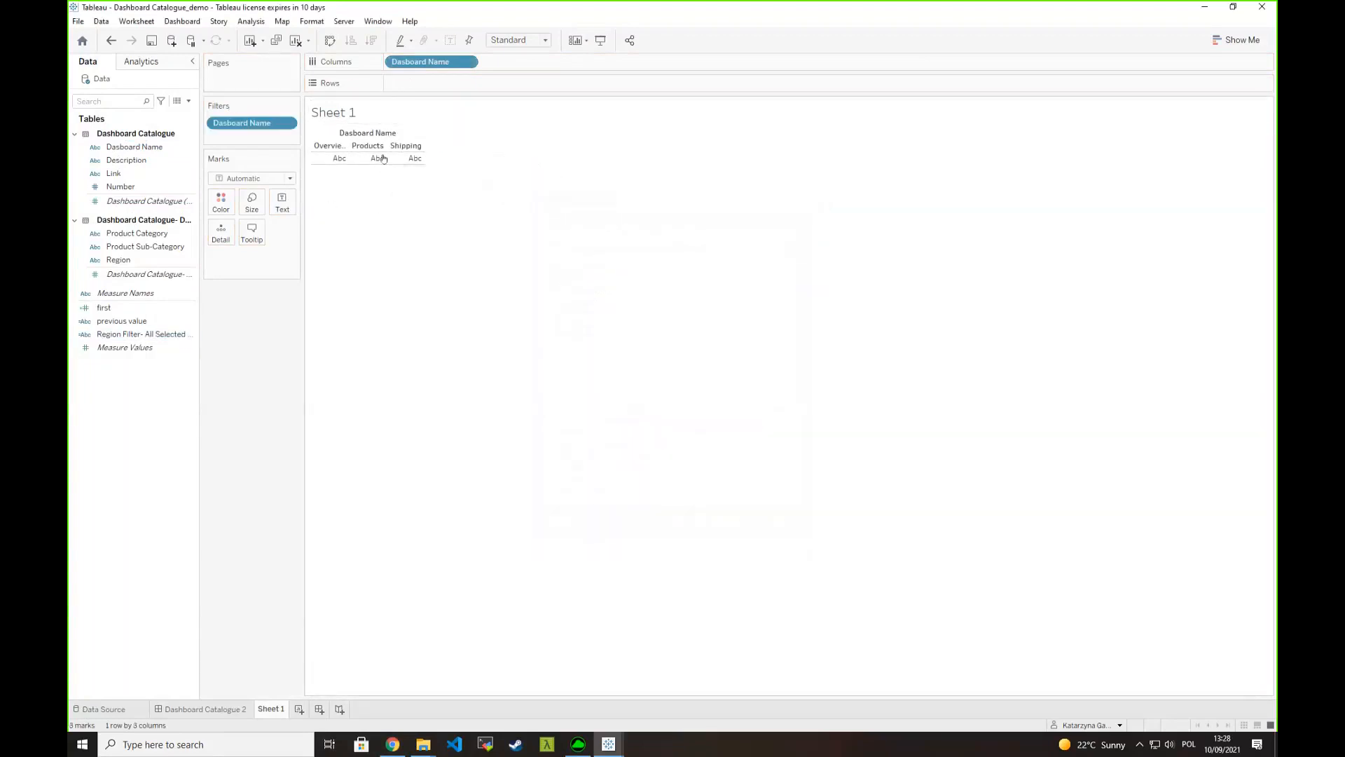
- Show Description as the mark text and fit the sheet to Entire View
left_click(122, 161)
left_click_drag(122, 161, 283, 203)
left_click(544, 40)
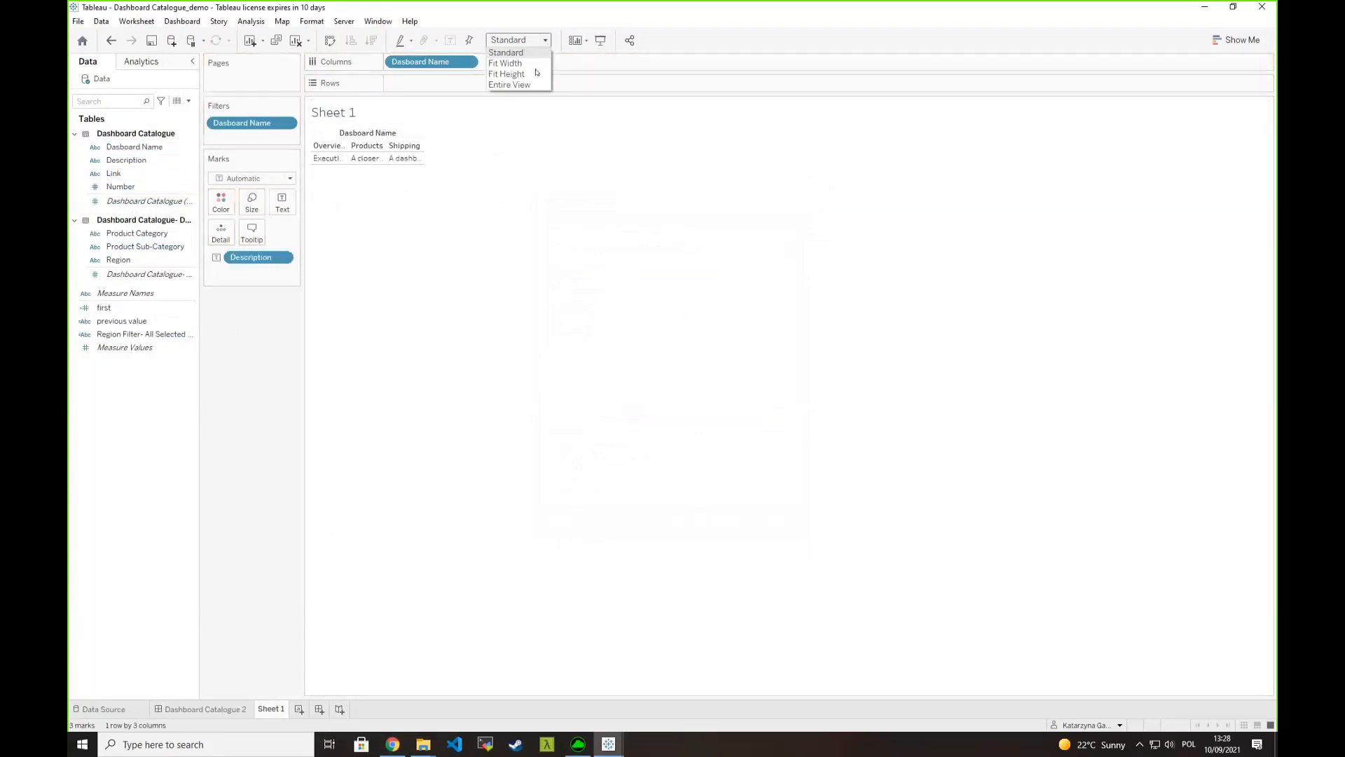
left_click(512, 86)
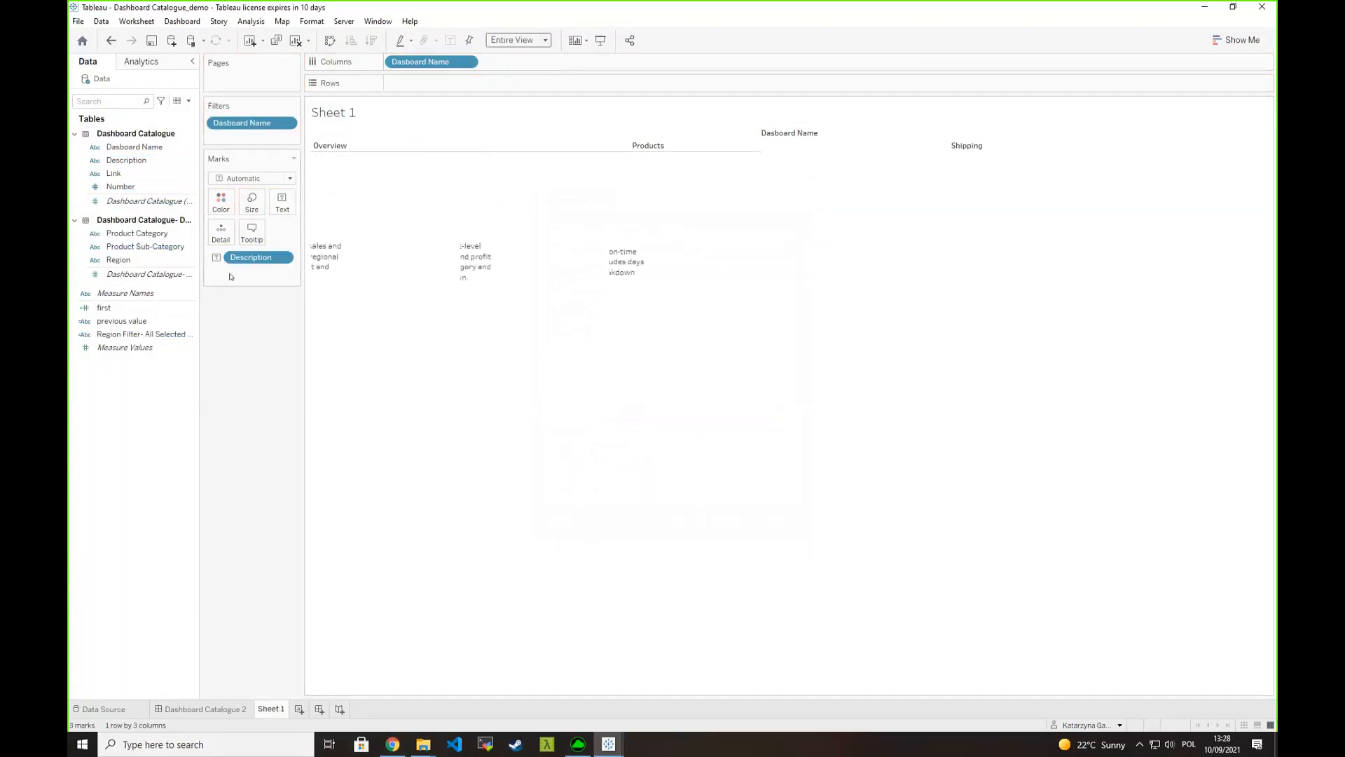
- Align the description text to the center horizontally and the middle vertically
left_click(294, 211)
left_click(347, 247)
left_click(352, 297)
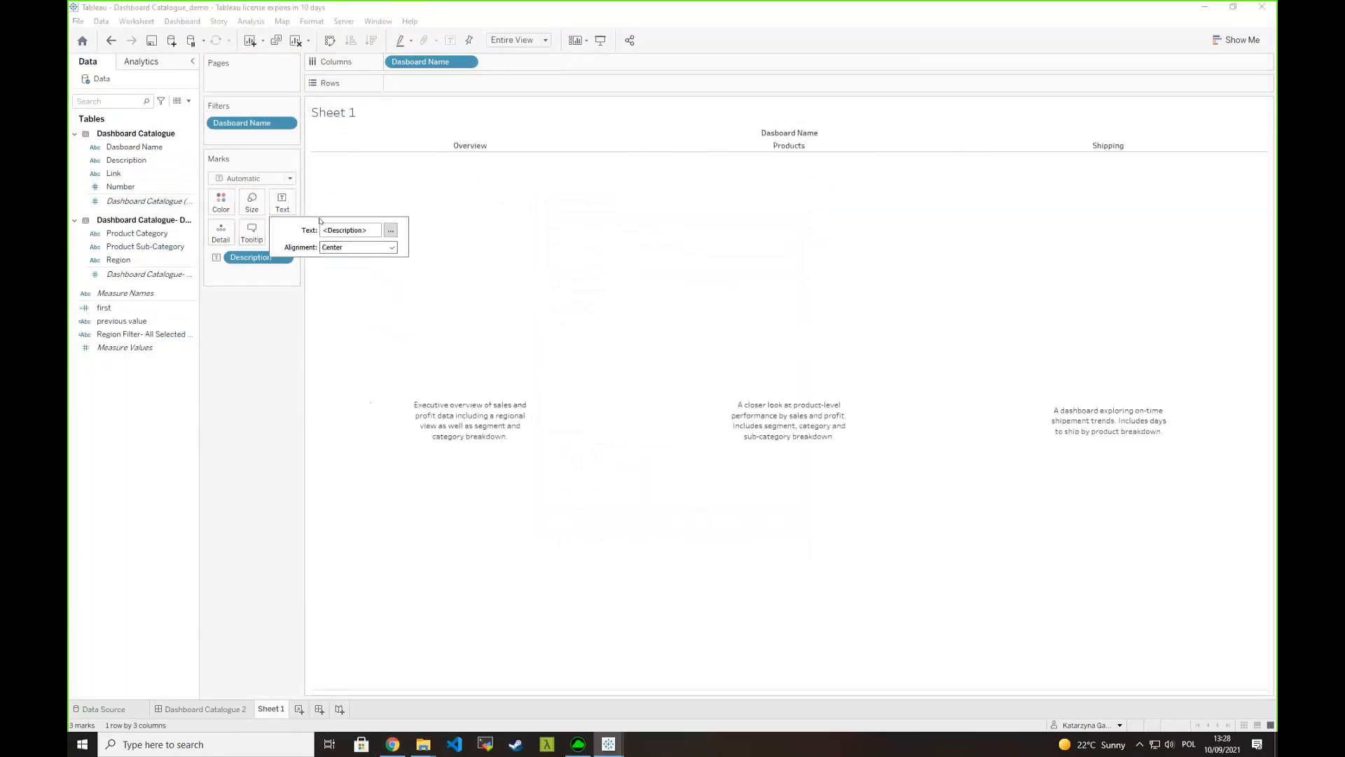
left_click(333, 247)
left_click(353, 354)
left_click(280, 205)
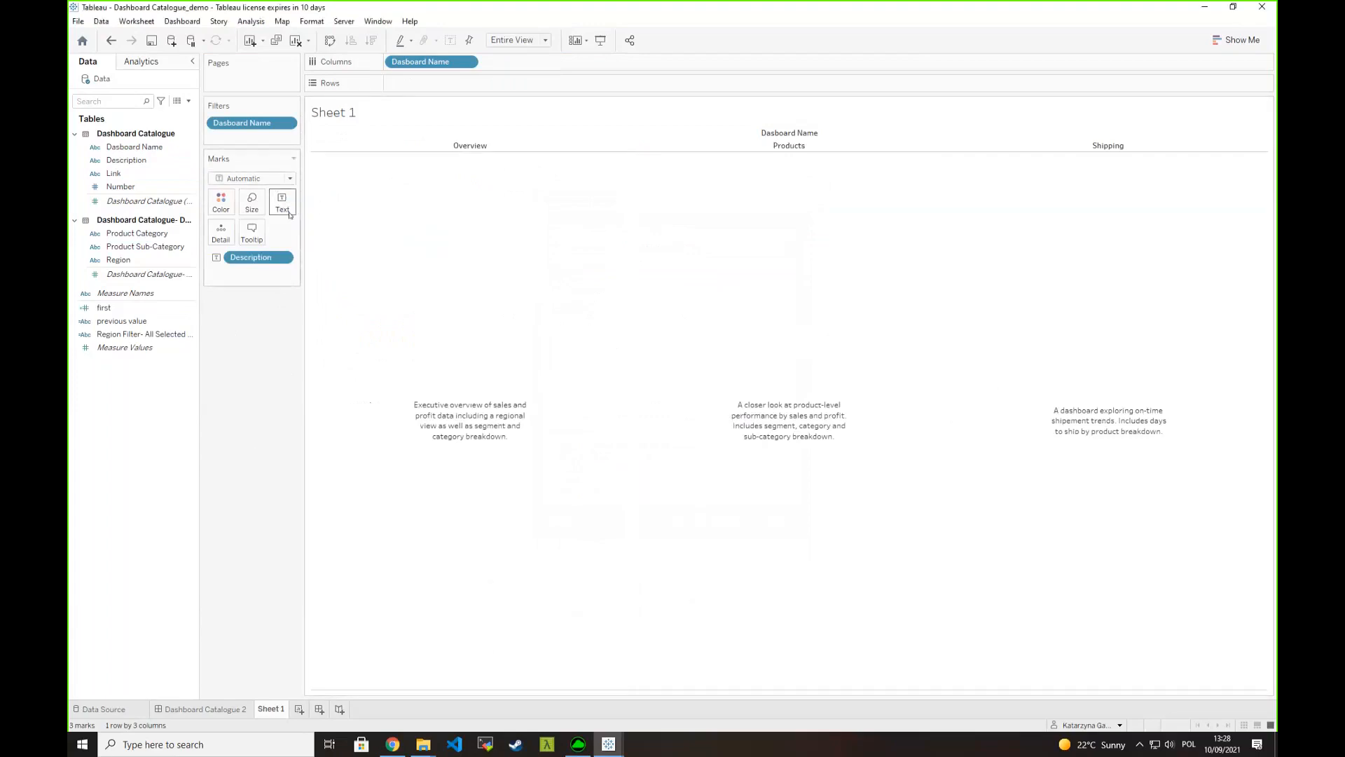
- Add a "SHOW" line beneath the description in the mark label, formatted at size 11 in teal
left_click(281, 204)
left_click(390, 230)
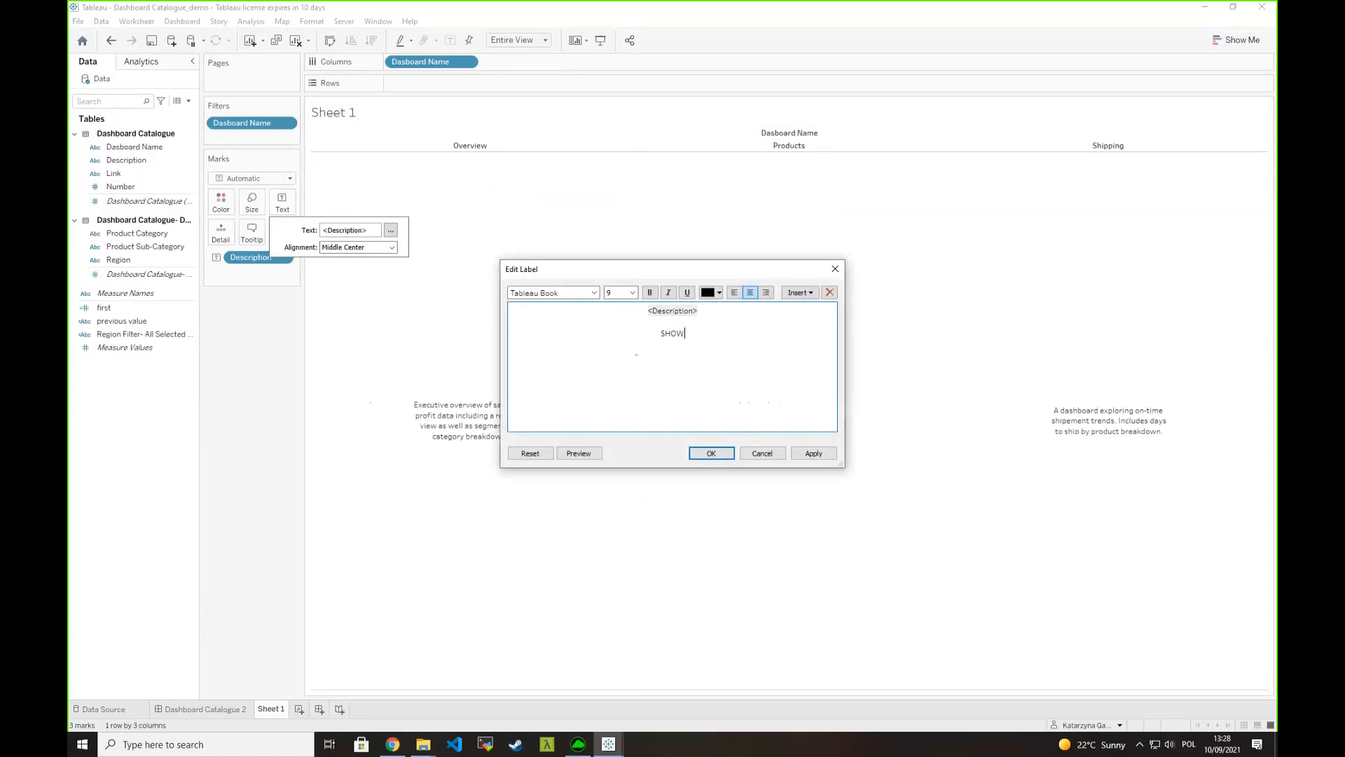
double_click(673, 334)
left_click(633, 293)
left_click(618, 335)
left_click(710, 293)
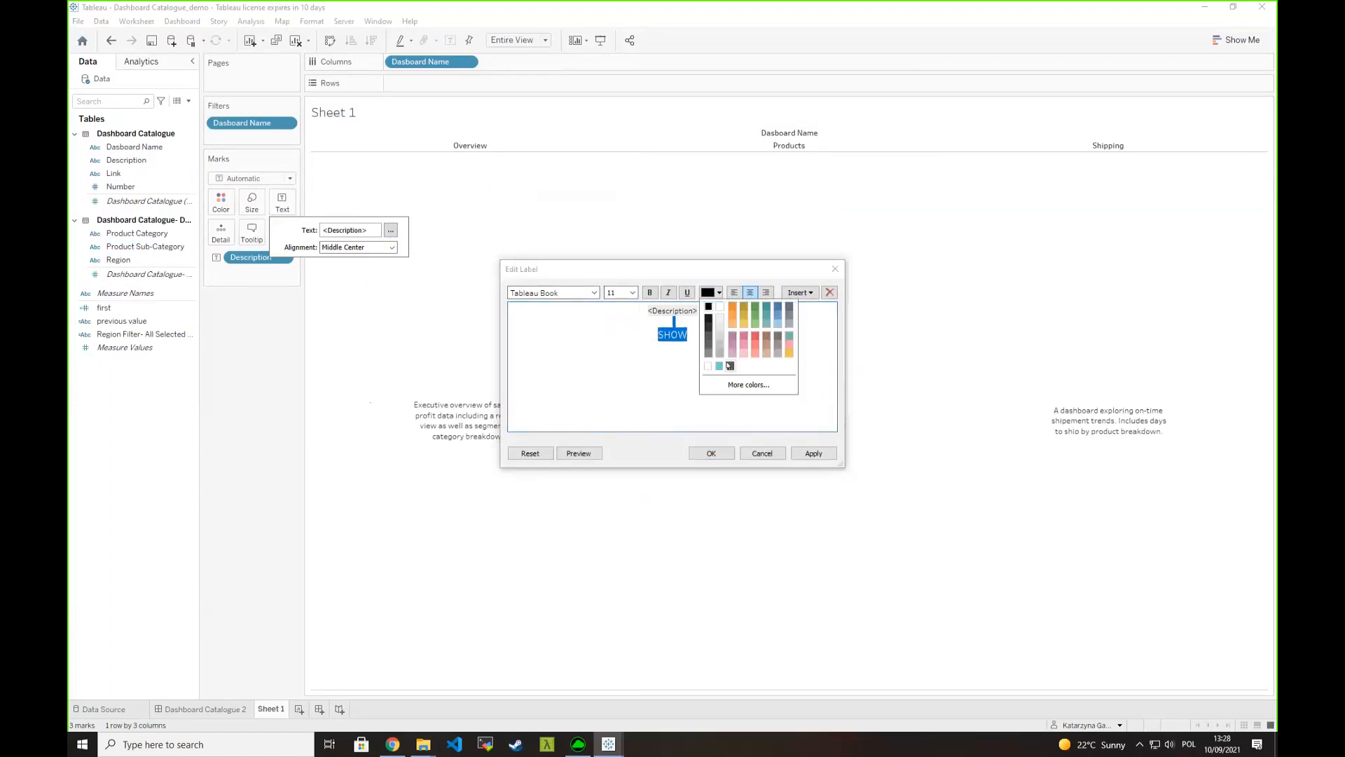
left_click(719, 366)
left_click(711, 452)
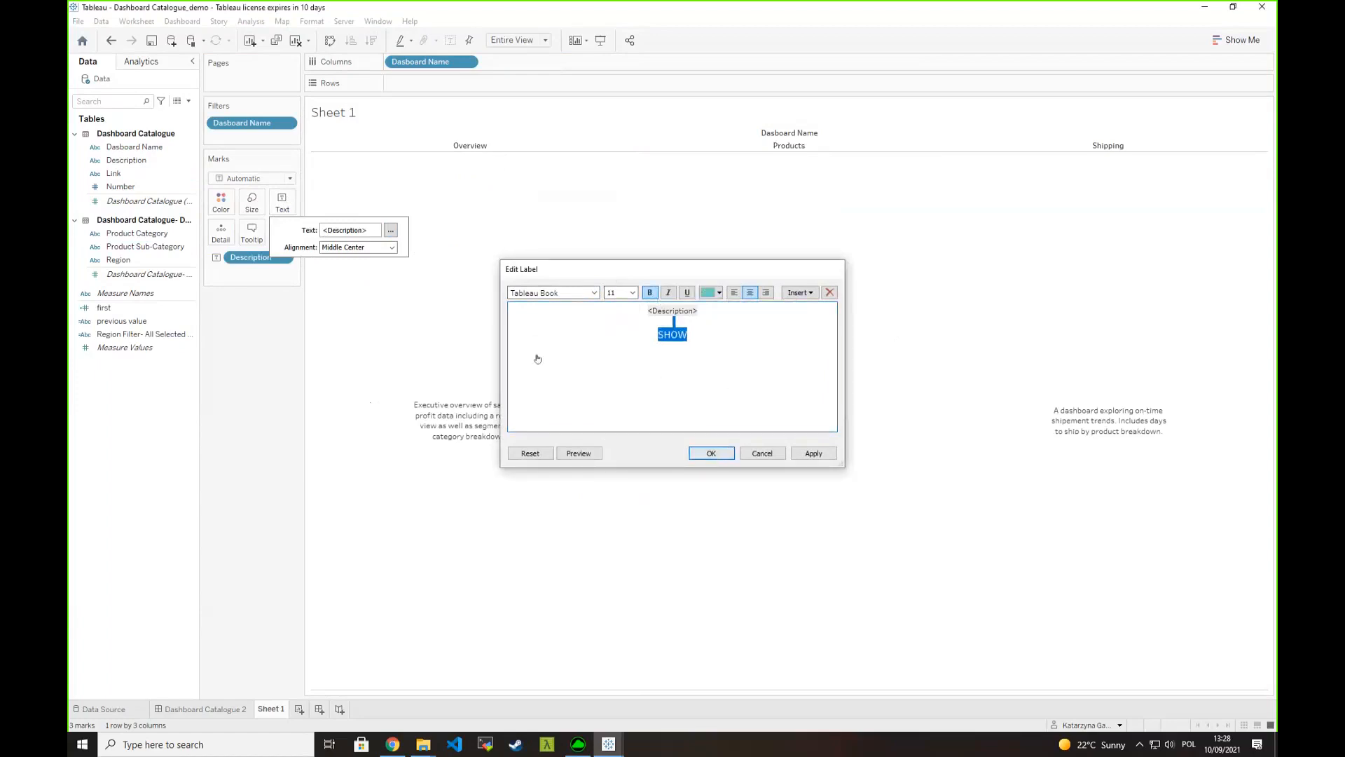
- Set the font size of the Dasboard Name column headers to 11
right_click(454, 149)
left_click(491, 203)
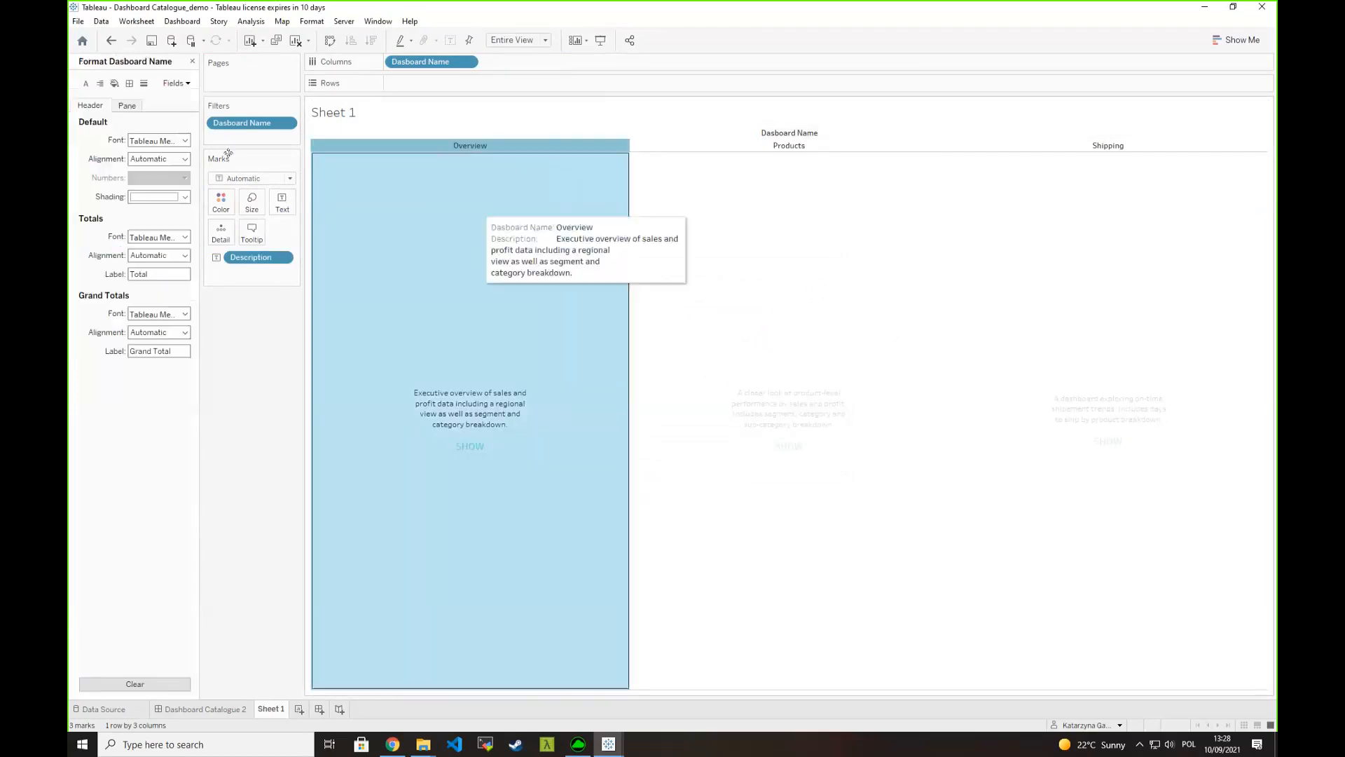
left_click(177, 142)
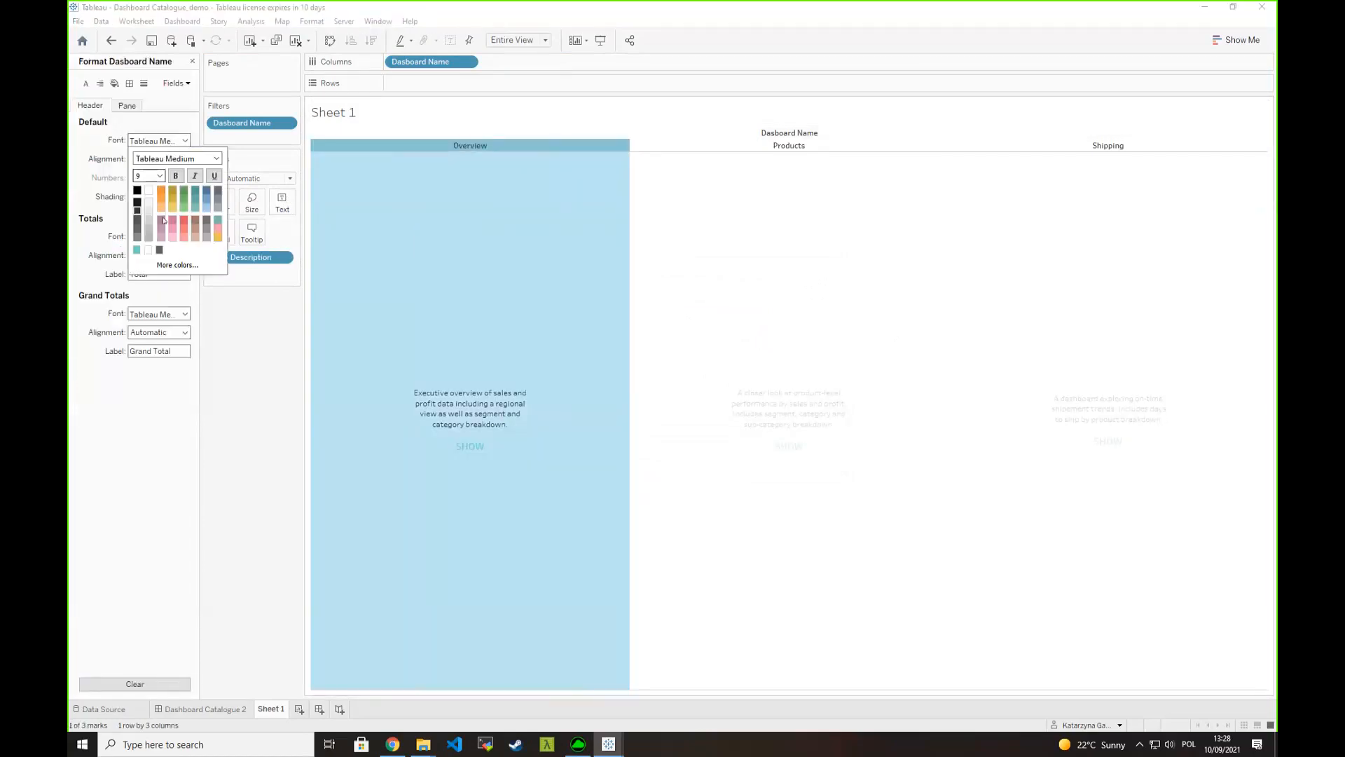
left_click(159, 176)
left_click(144, 213)
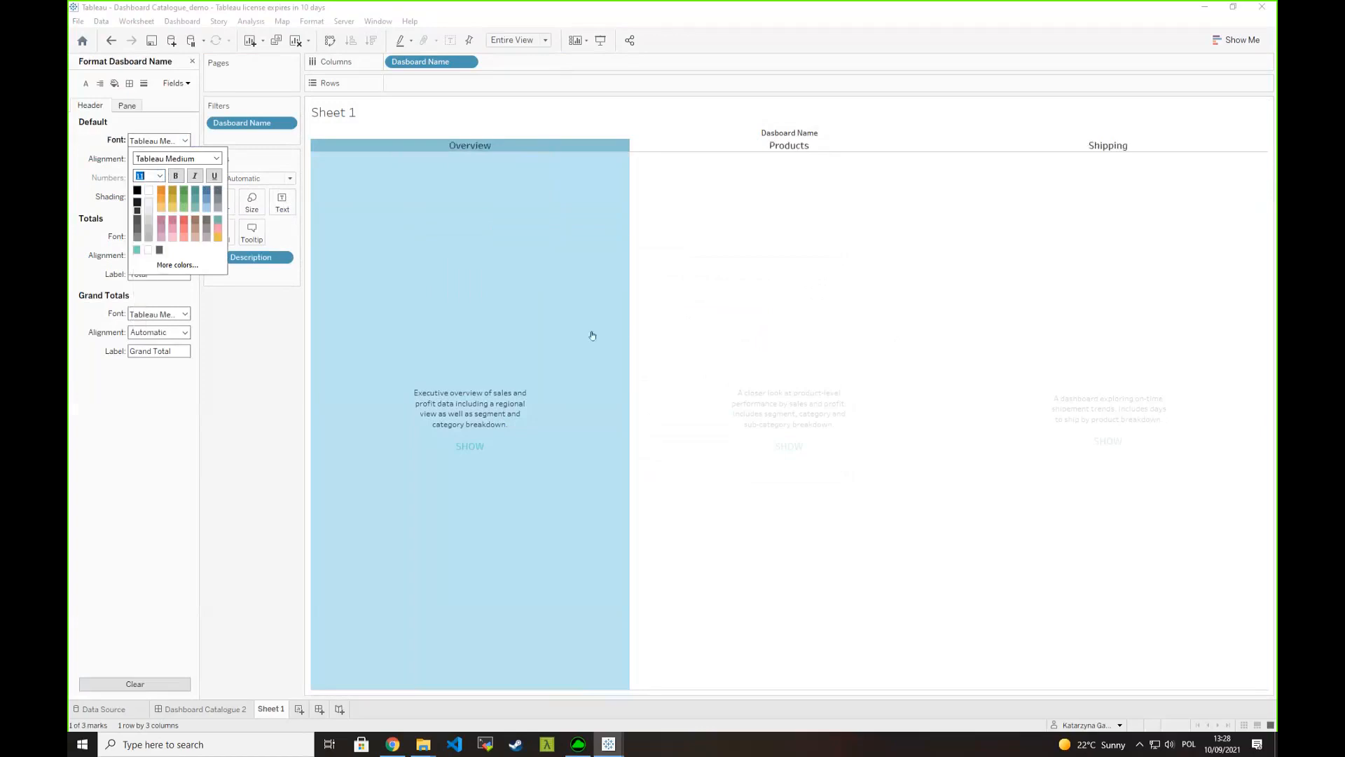
left_click(489, 435)
left_click(501, 286)
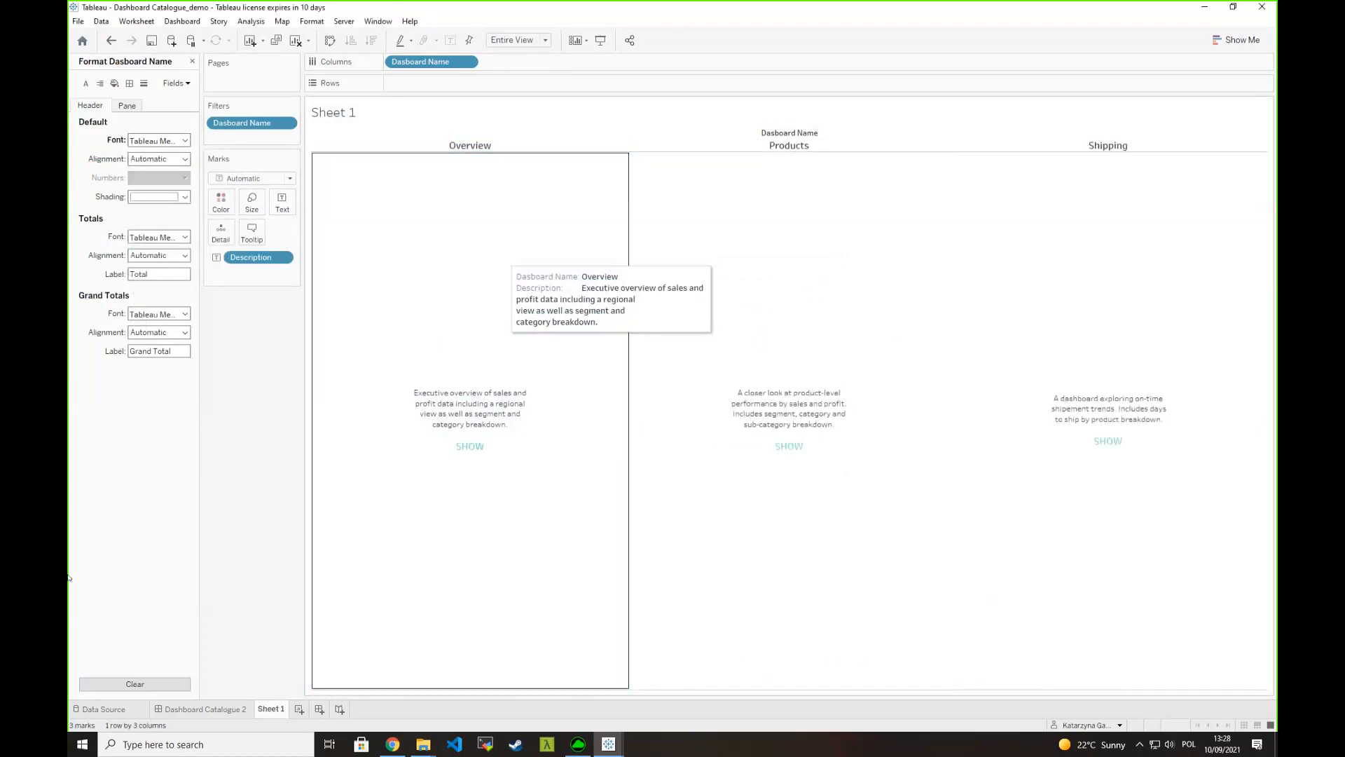
- Turn off tooltips for the marks on Sheet 1
left_click(251, 231)
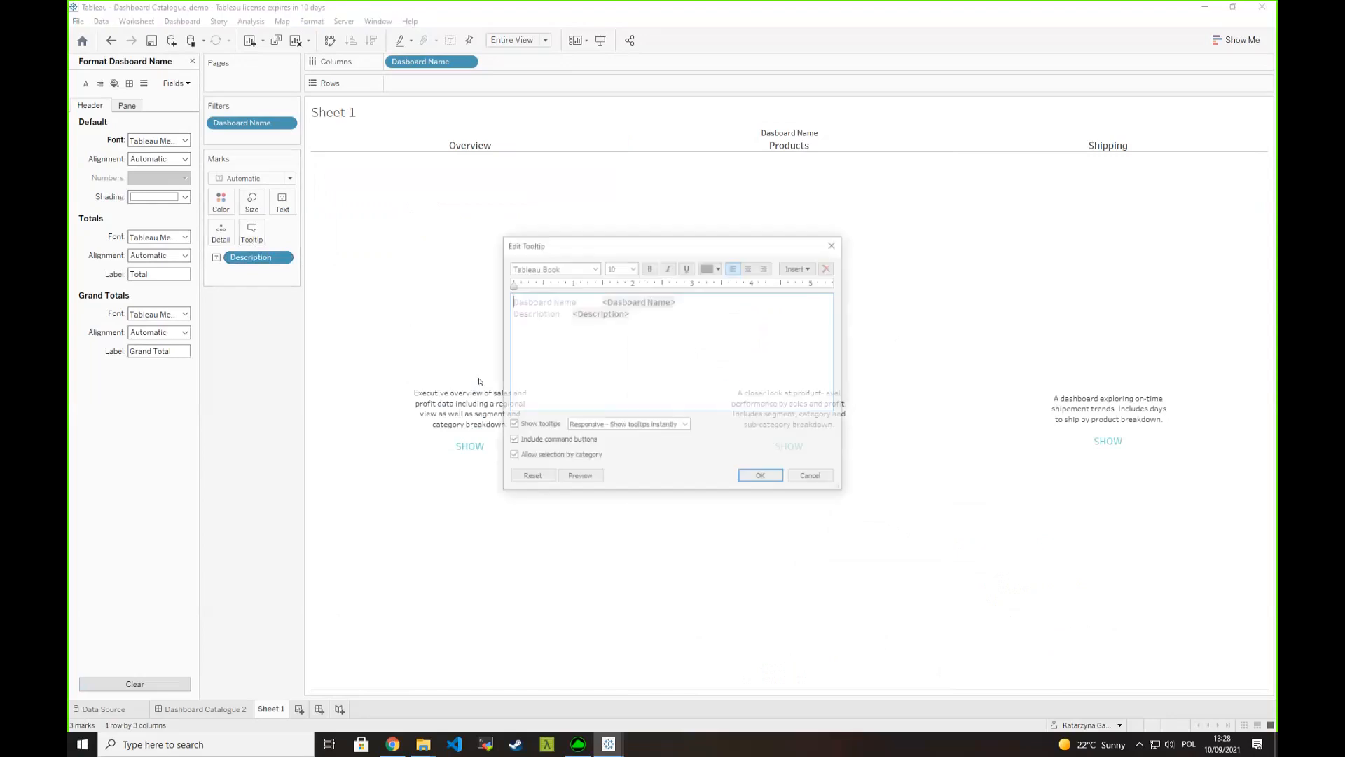
left_click(511, 426)
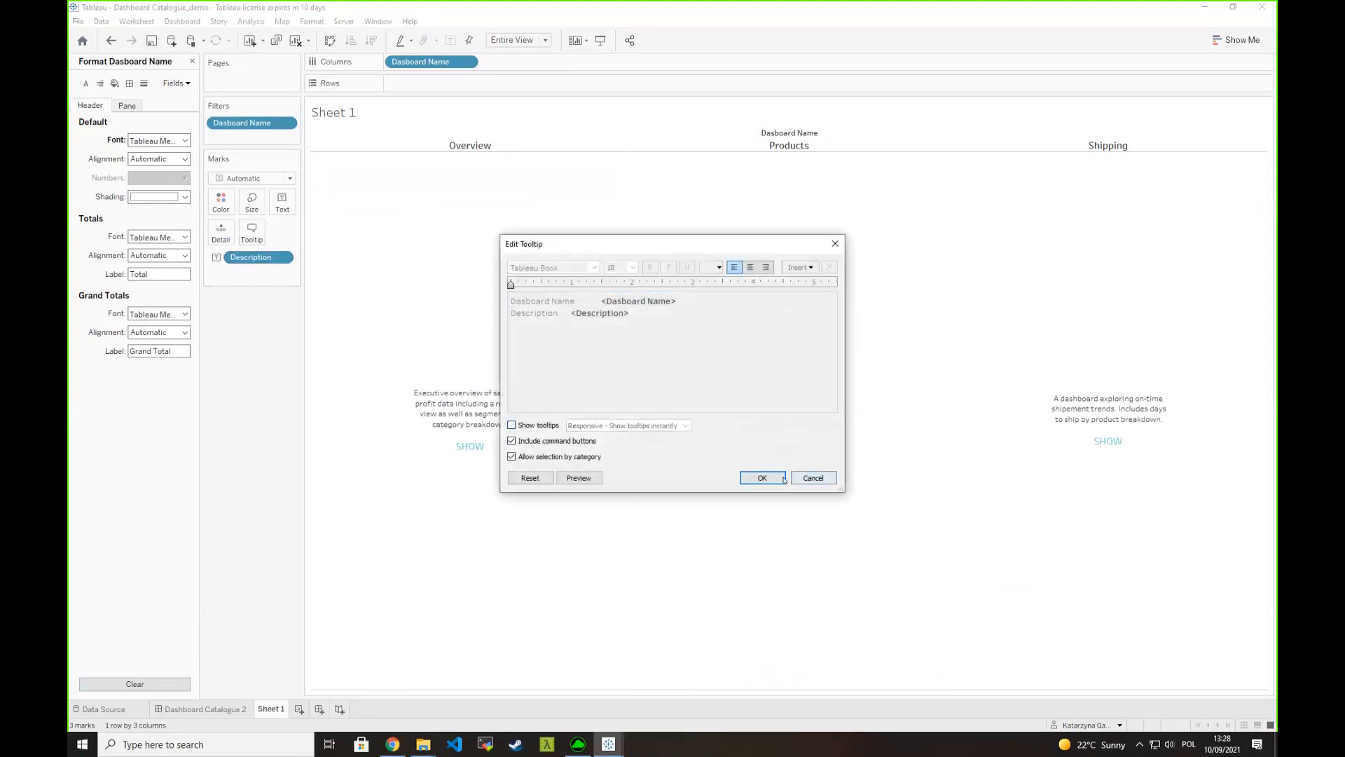
left_click(782, 479)
- Close the formatting options and add the Link field to the marks as Detail
left_click(192, 61)
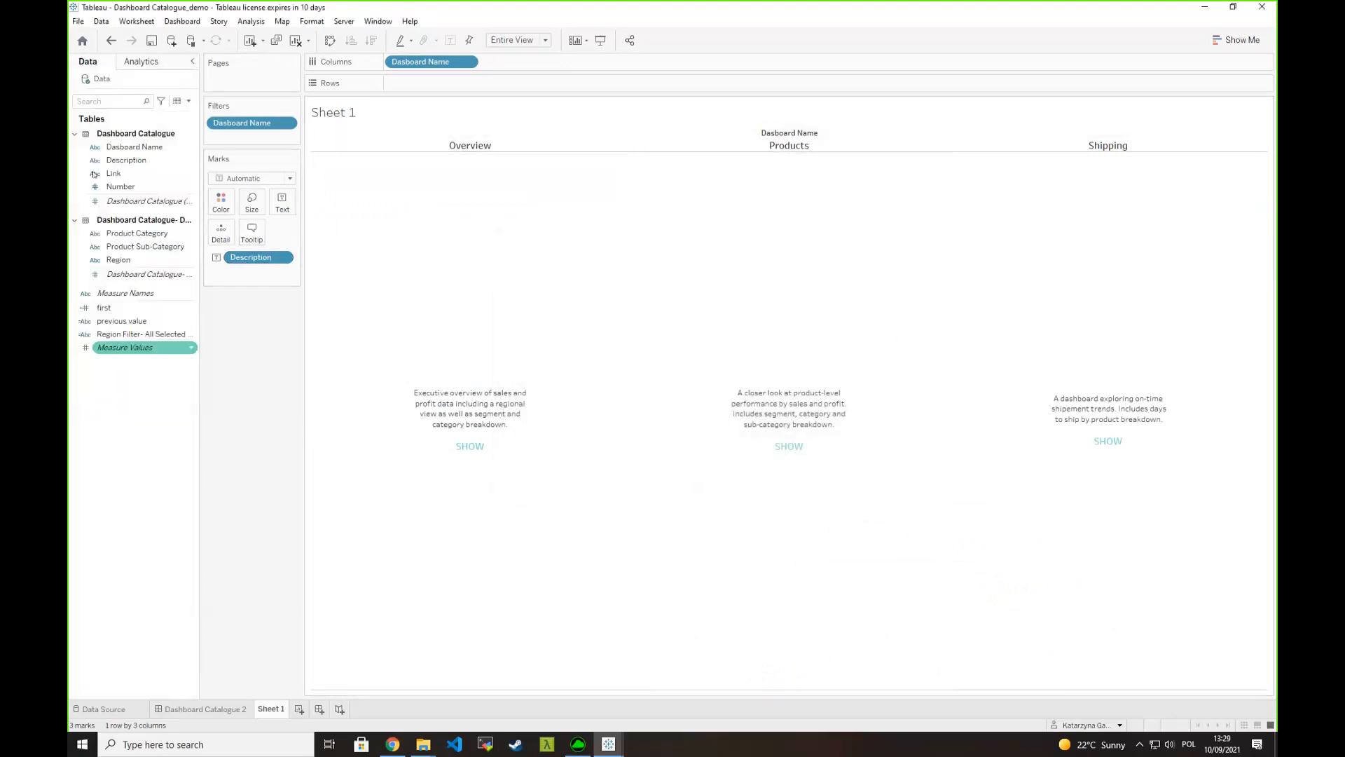
left_click(132, 175)
left_click_drag(132, 175, 221, 234)
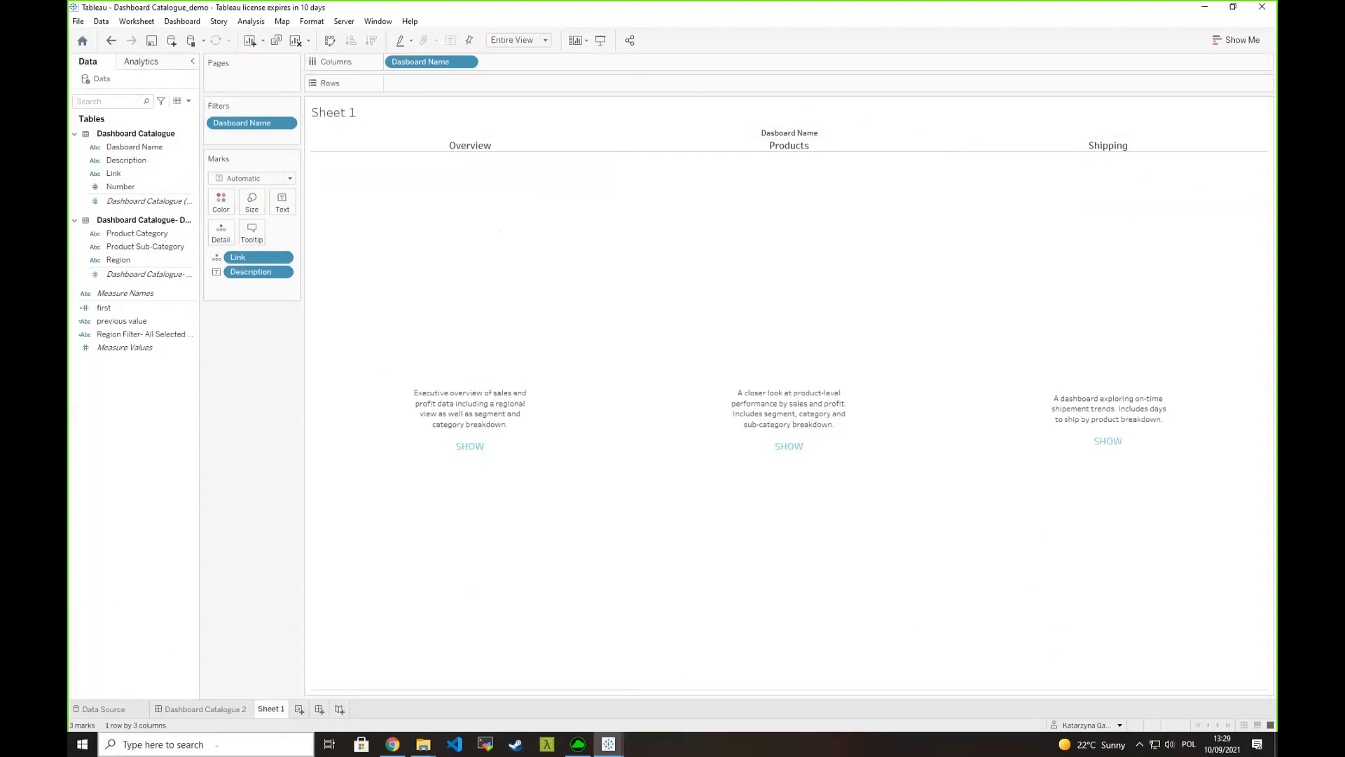
- Place Sheet 1 as a floating object on Dashboard Catalogue 2, sized to cover the three dashboard placeholders
left_click(205, 709)
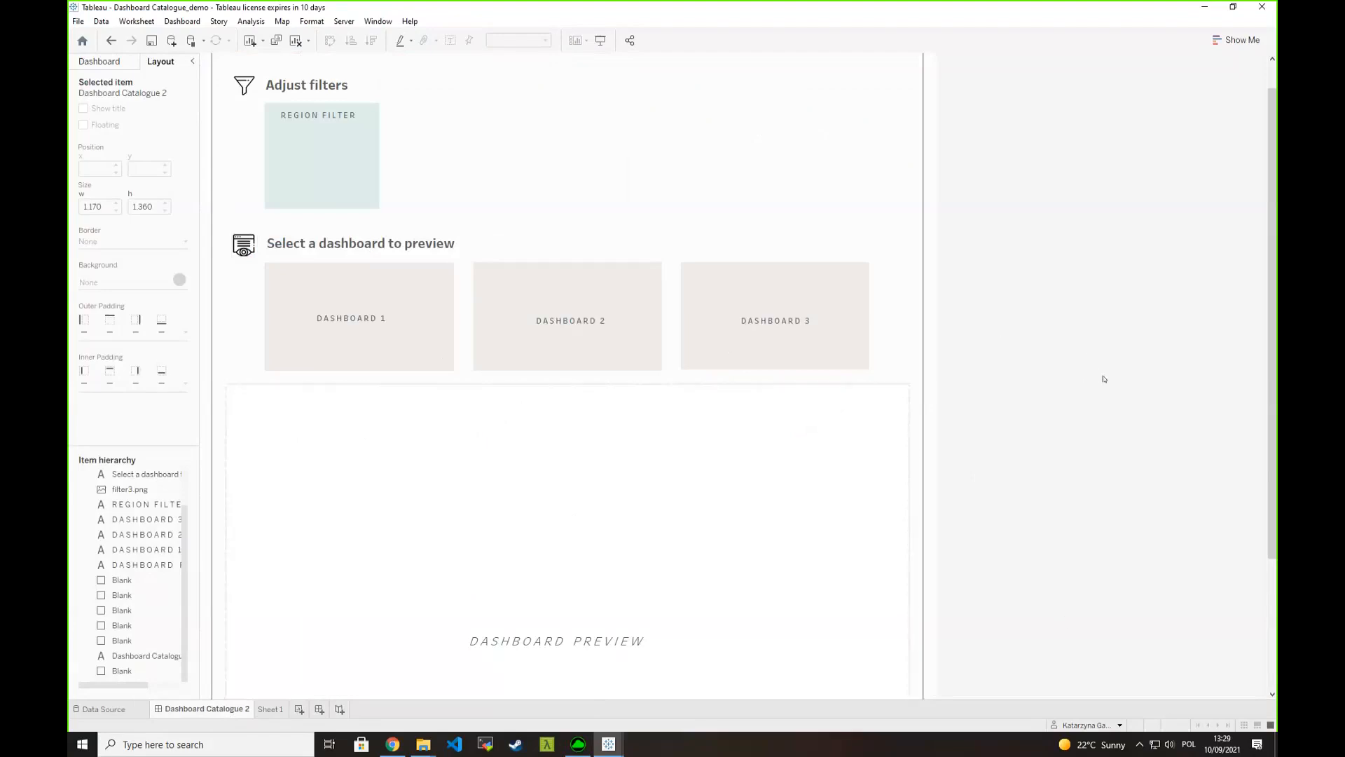
left_click(99, 61)
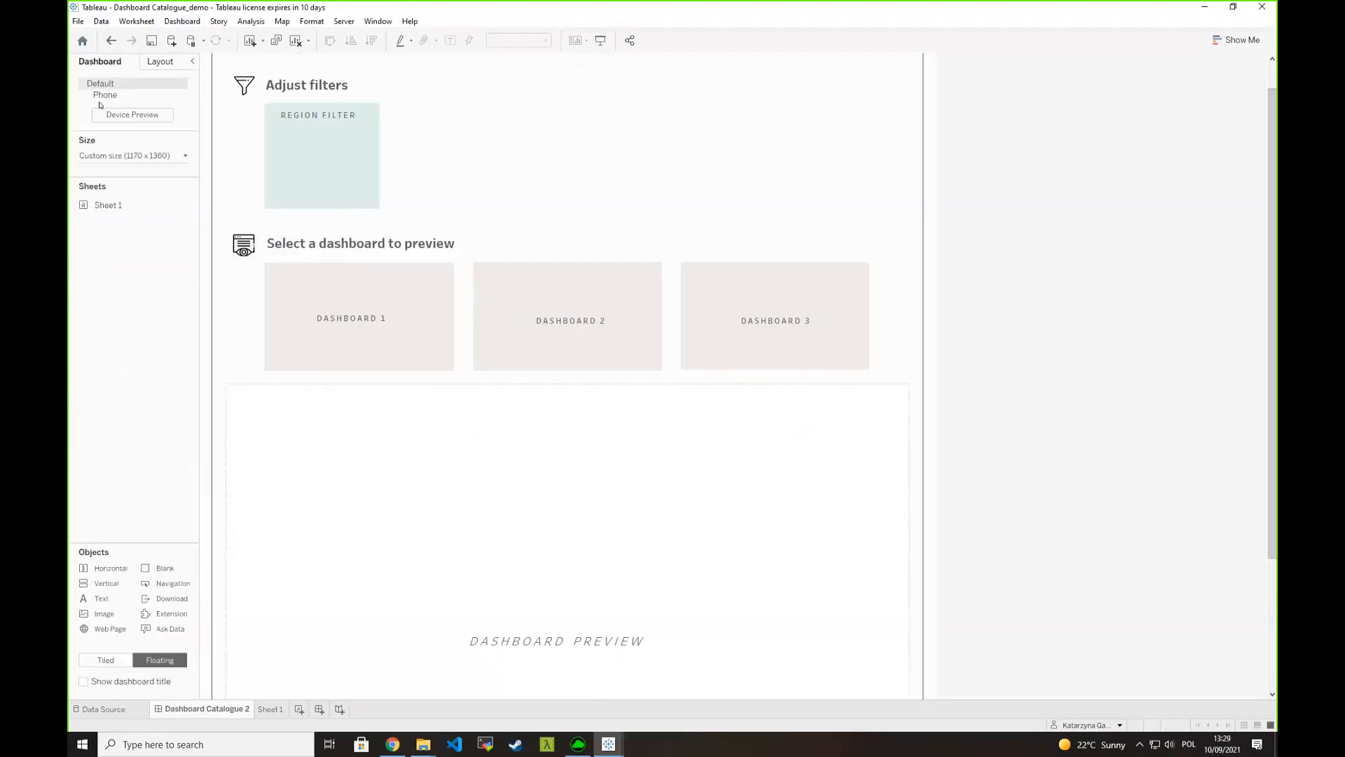
left_click_drag(115, 201, 266, 264)
left_click_drag(511, 475, 872, 371)
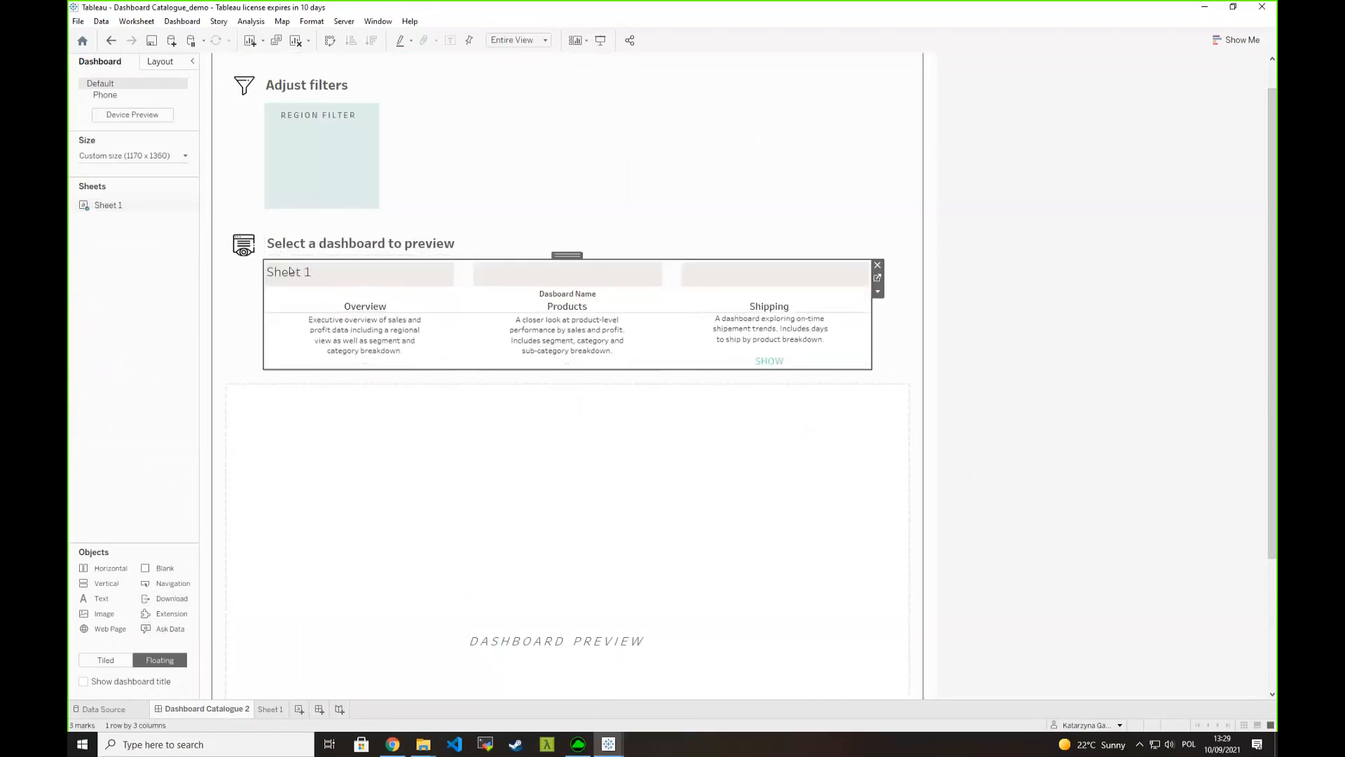
- Hide the title of the placed Sheet 1 and its Dasboard Name column field label
right_click(291, 271)
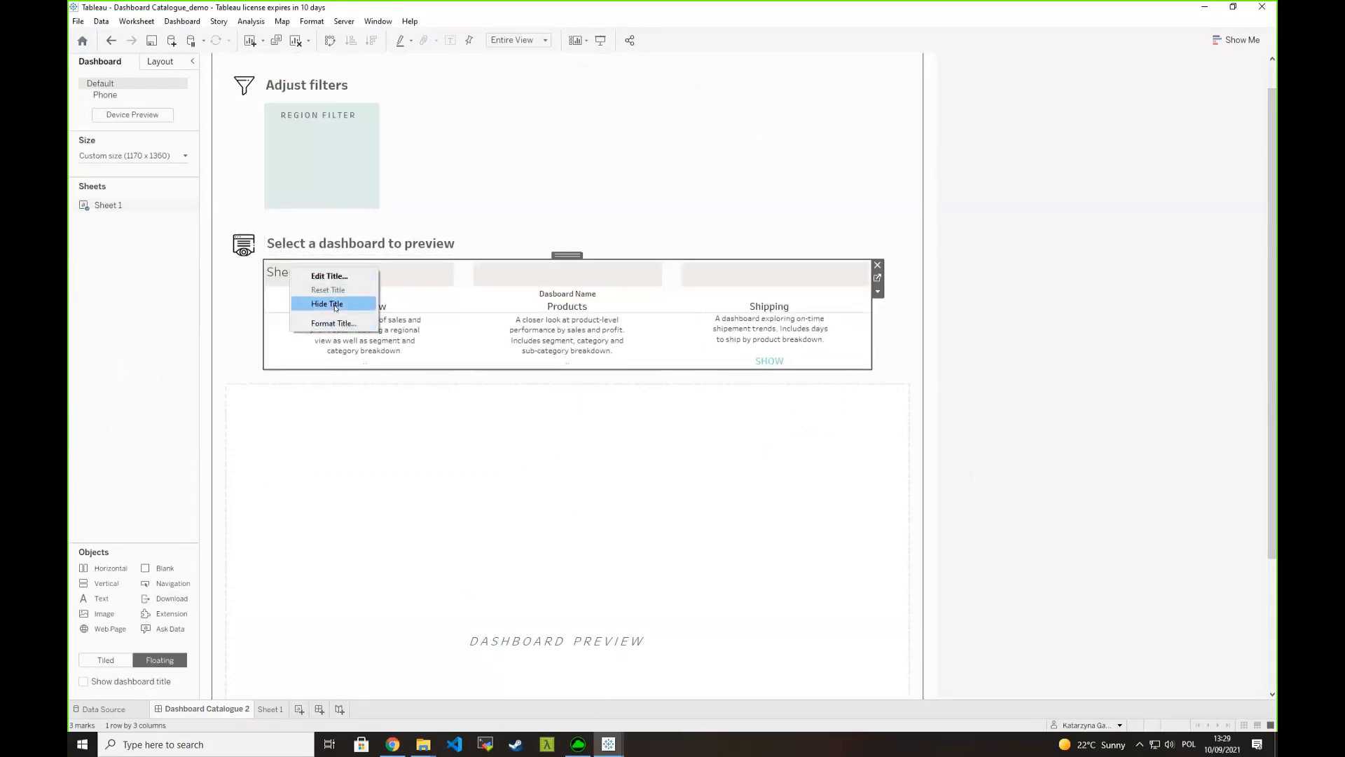
left_click(329, 303)
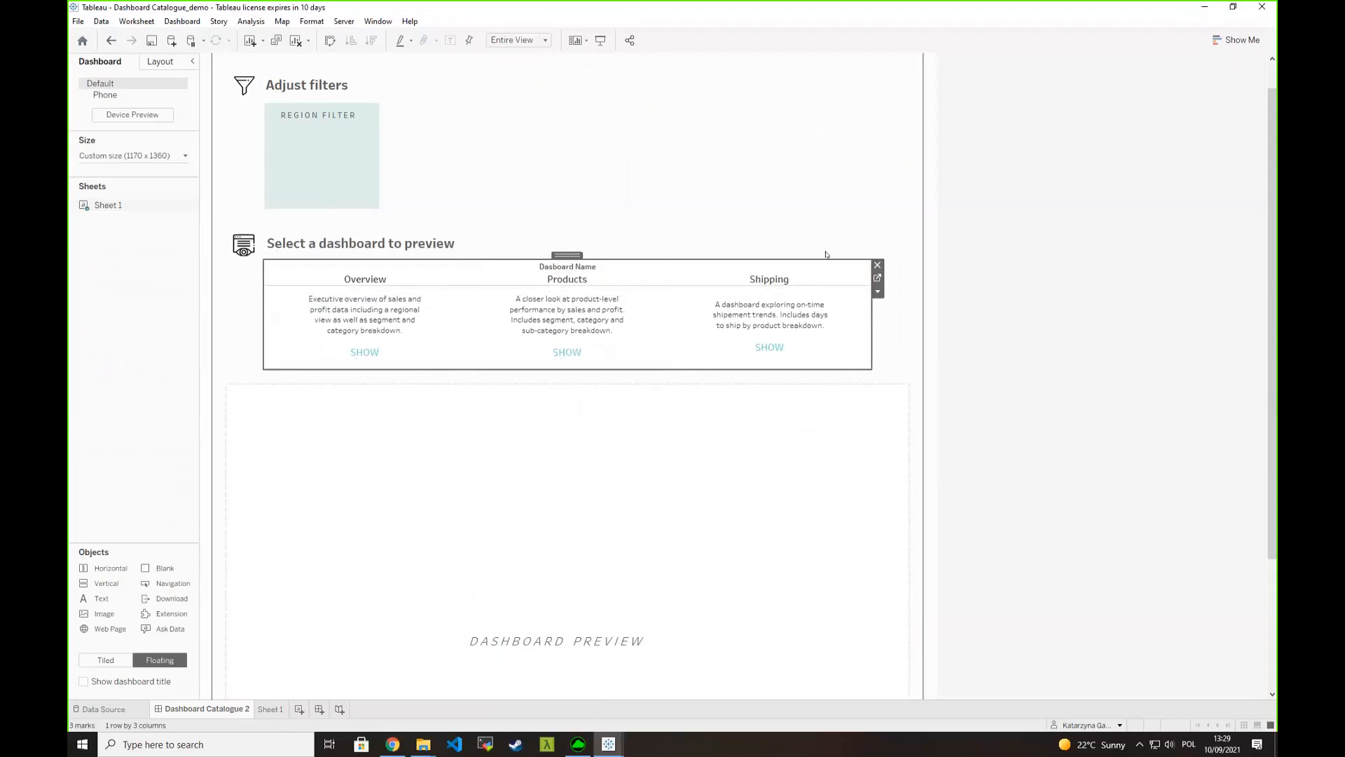
right_click(608, 279)
left_click(576, 279)
right_click(587, 271)
left_click(651, 290)
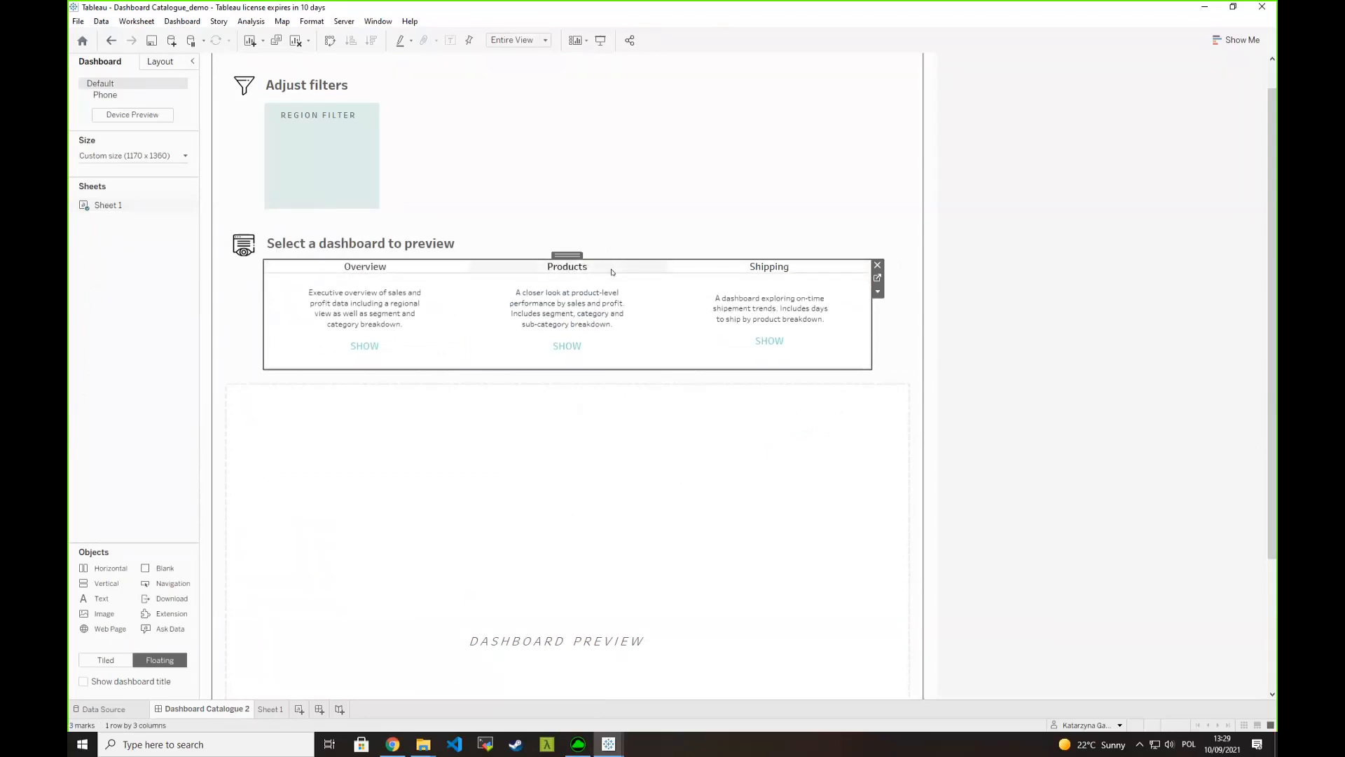
- Remove the pane row divider line from the dashboard selector sheet by setting it to None
right_click(612, 272)
left_click(634, 325)
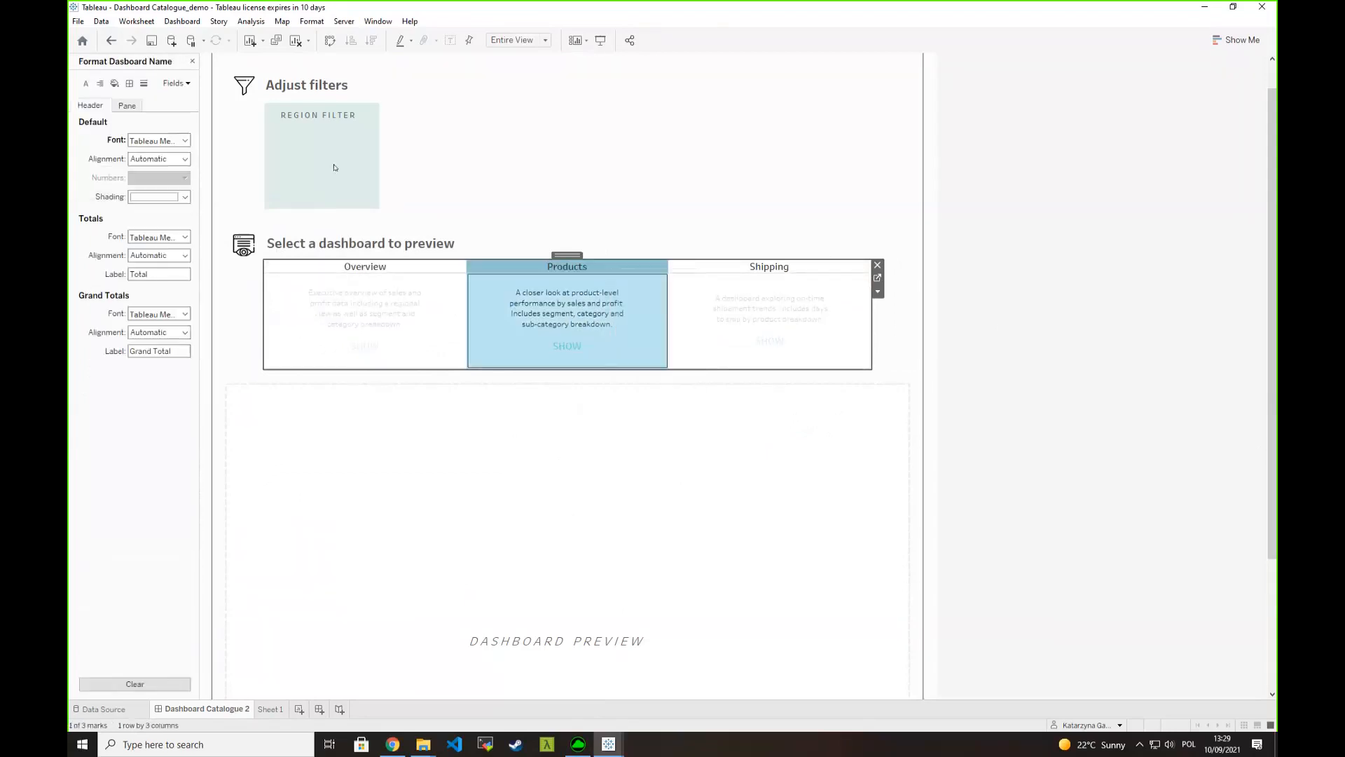
left_click(130, 83)
left_click(155, 334)
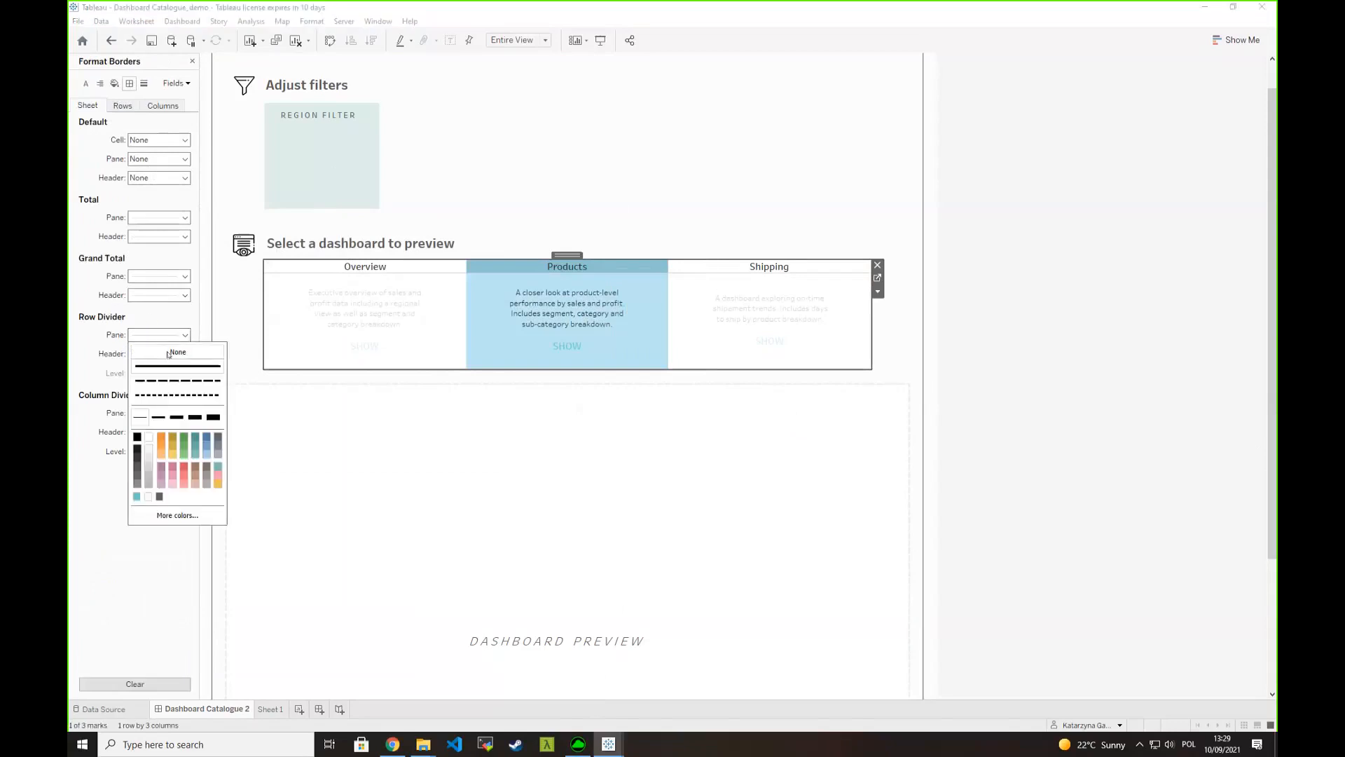
- Set the selector sheet's worksheet shading to the off-white colour matching the dashboard background and clear the cell selection
left_click(114, 83)
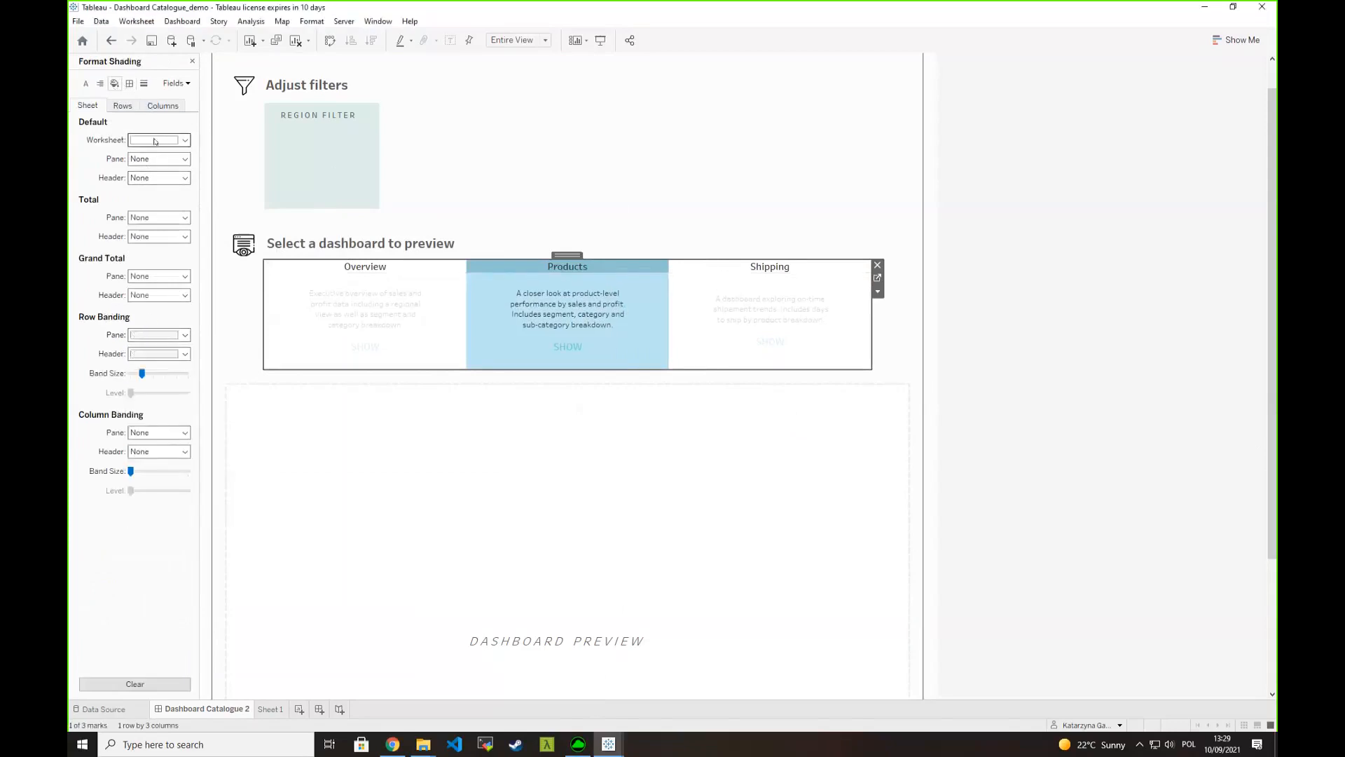
left_click(147, 140)
left_click(148, 231)
left_click(629, 337)
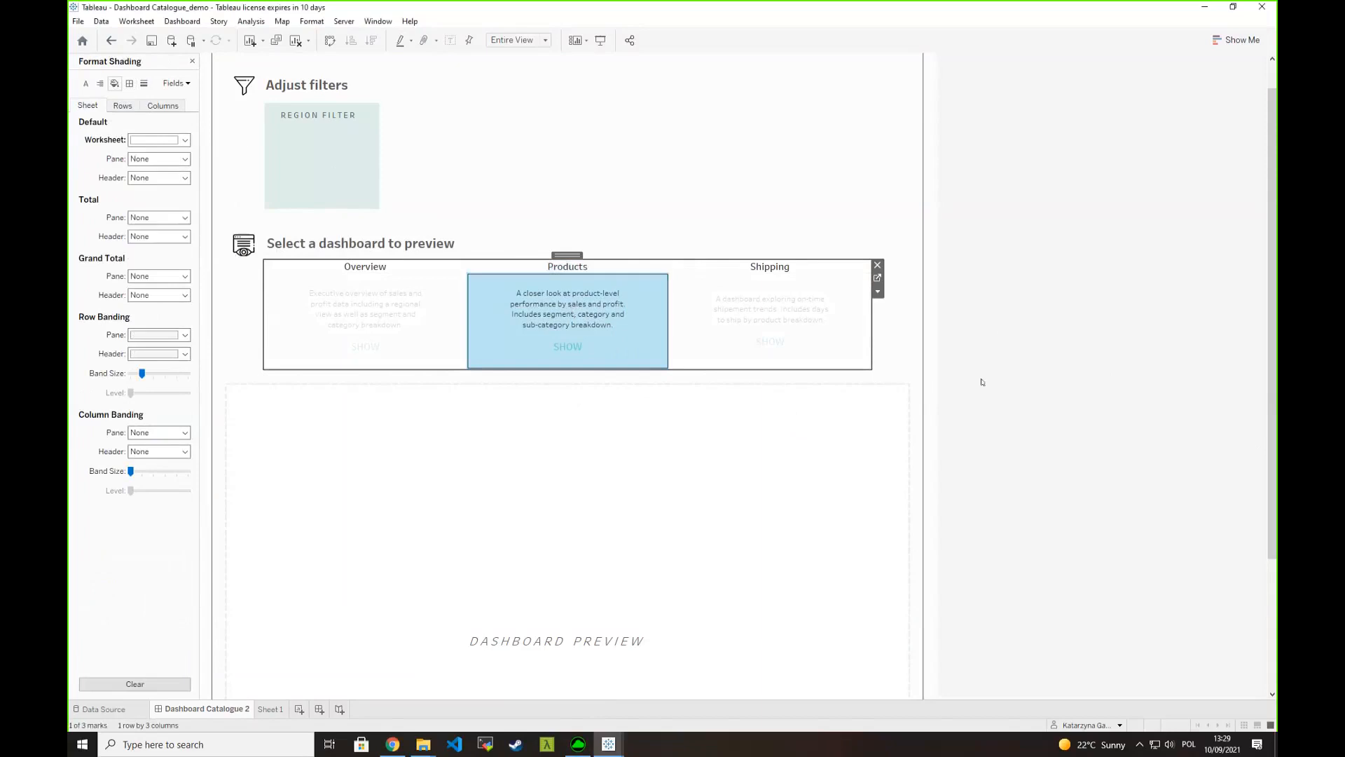
left_click(1043, 437)
left_click(581, 314)
left_click(1237, 405)
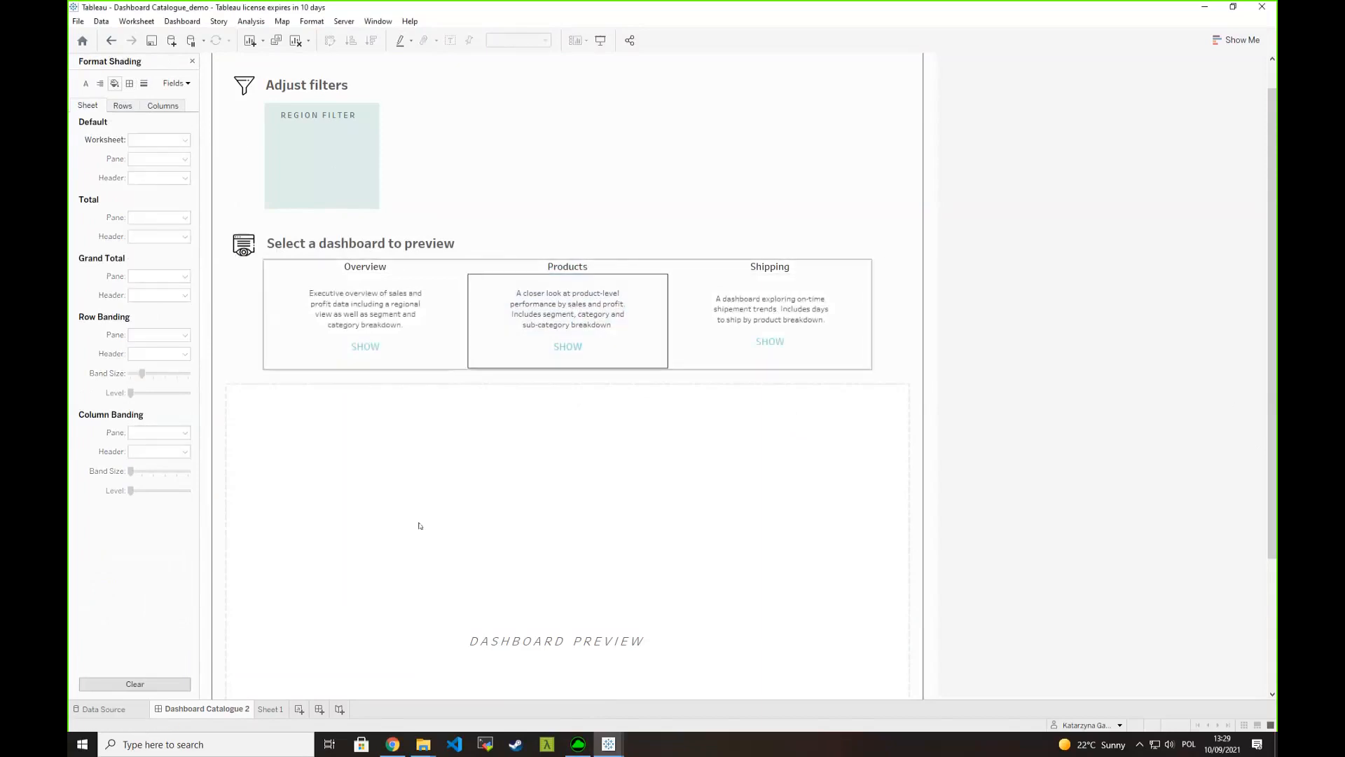
- Extend the selector sheet's lower edge slightly, test selecting the Overview, Products and Shipping cells, and close the formatting options
left_click(649, 361)
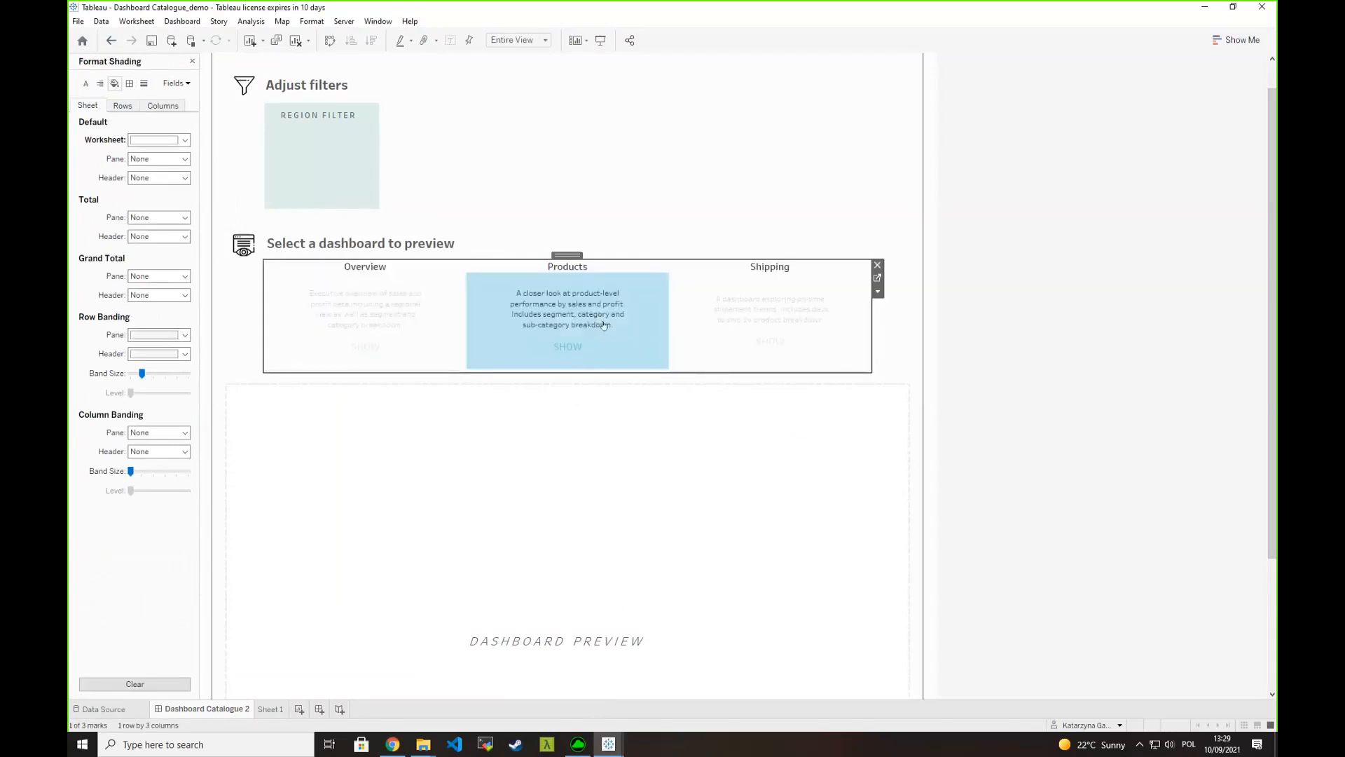
left_click(1106, 405)
left_click(354, 284)
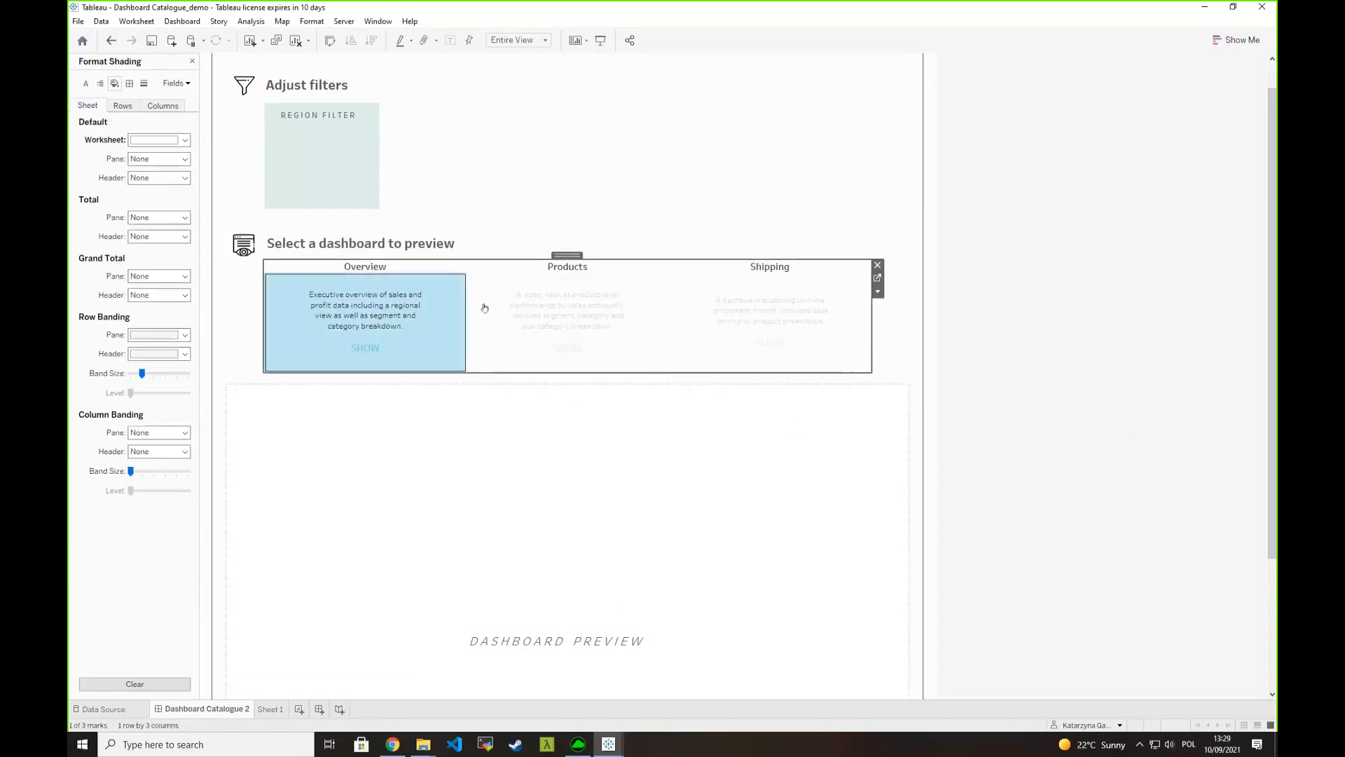
left_click(566, 317)
left_click(745, 320)
left_click(568, 320)
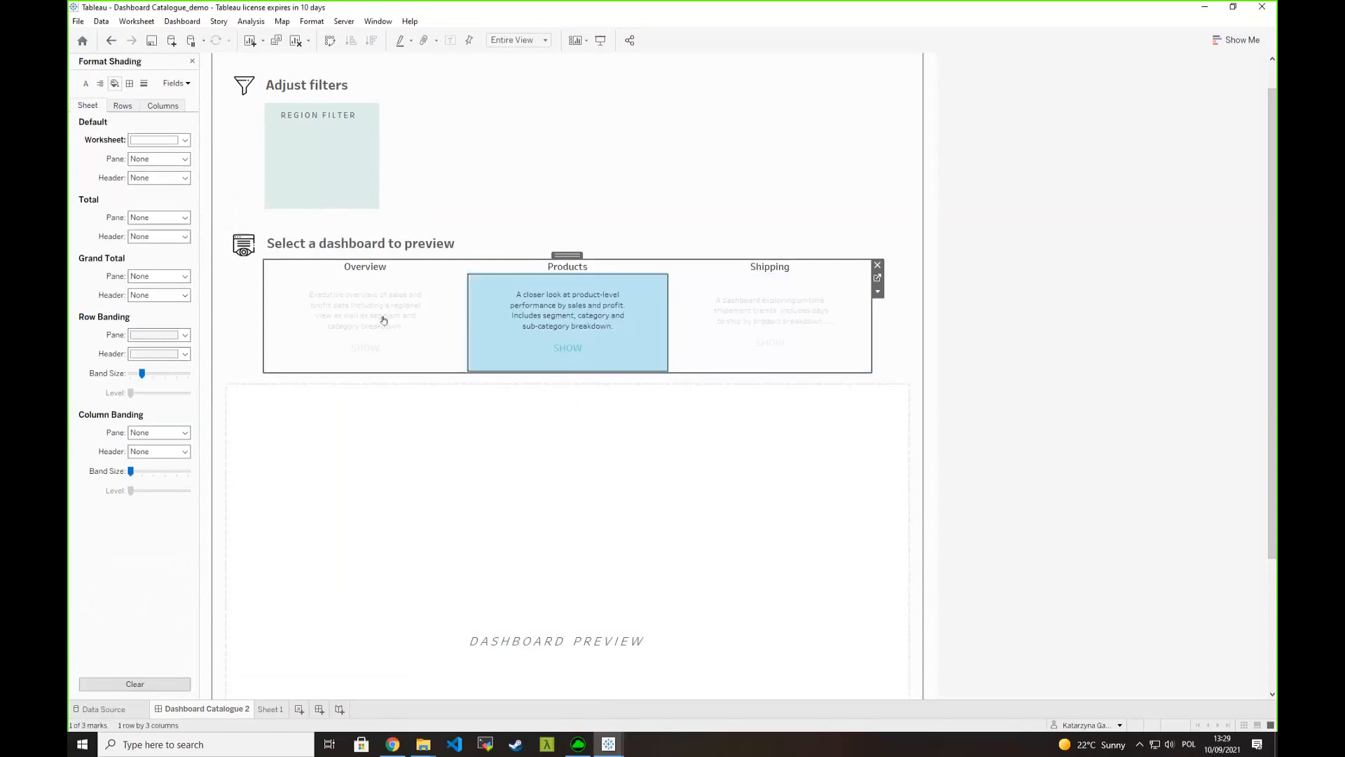
left_click(383, 319)
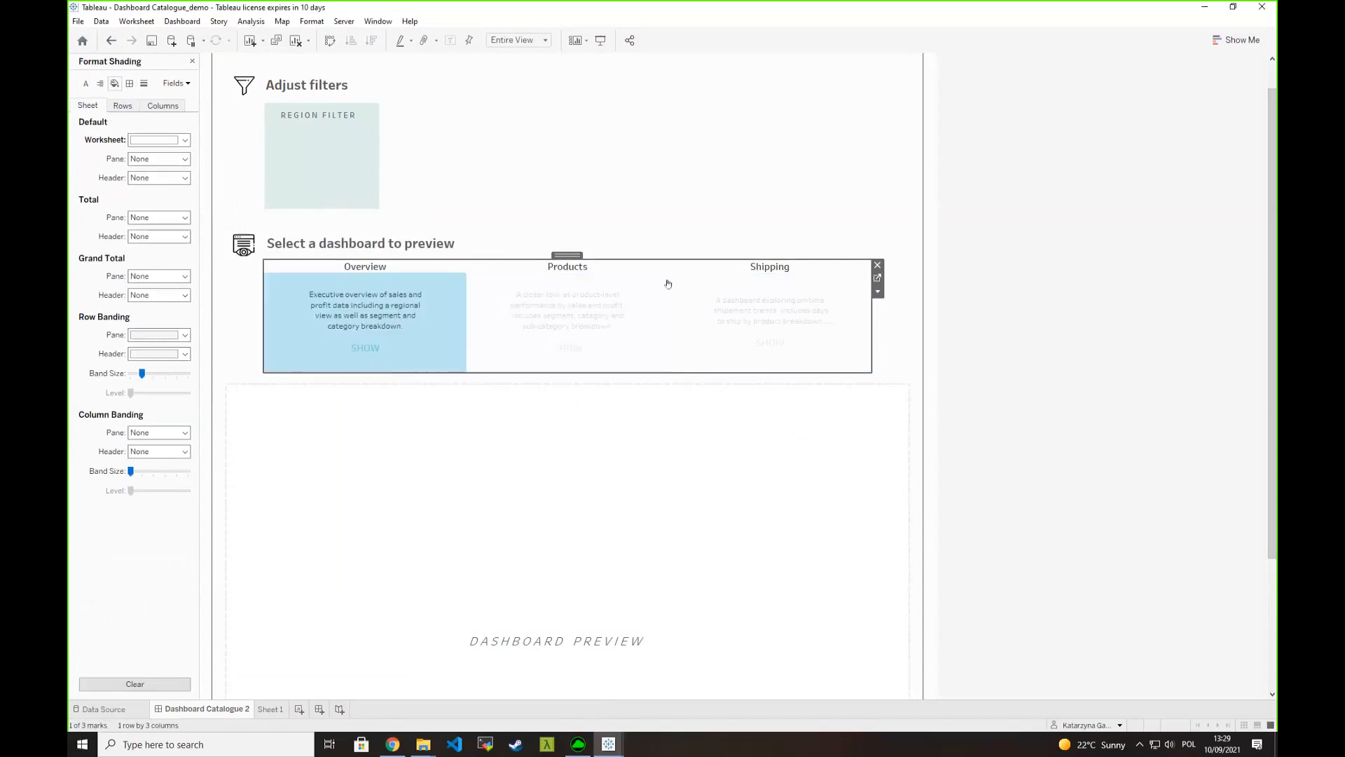
left_click(192, 63)
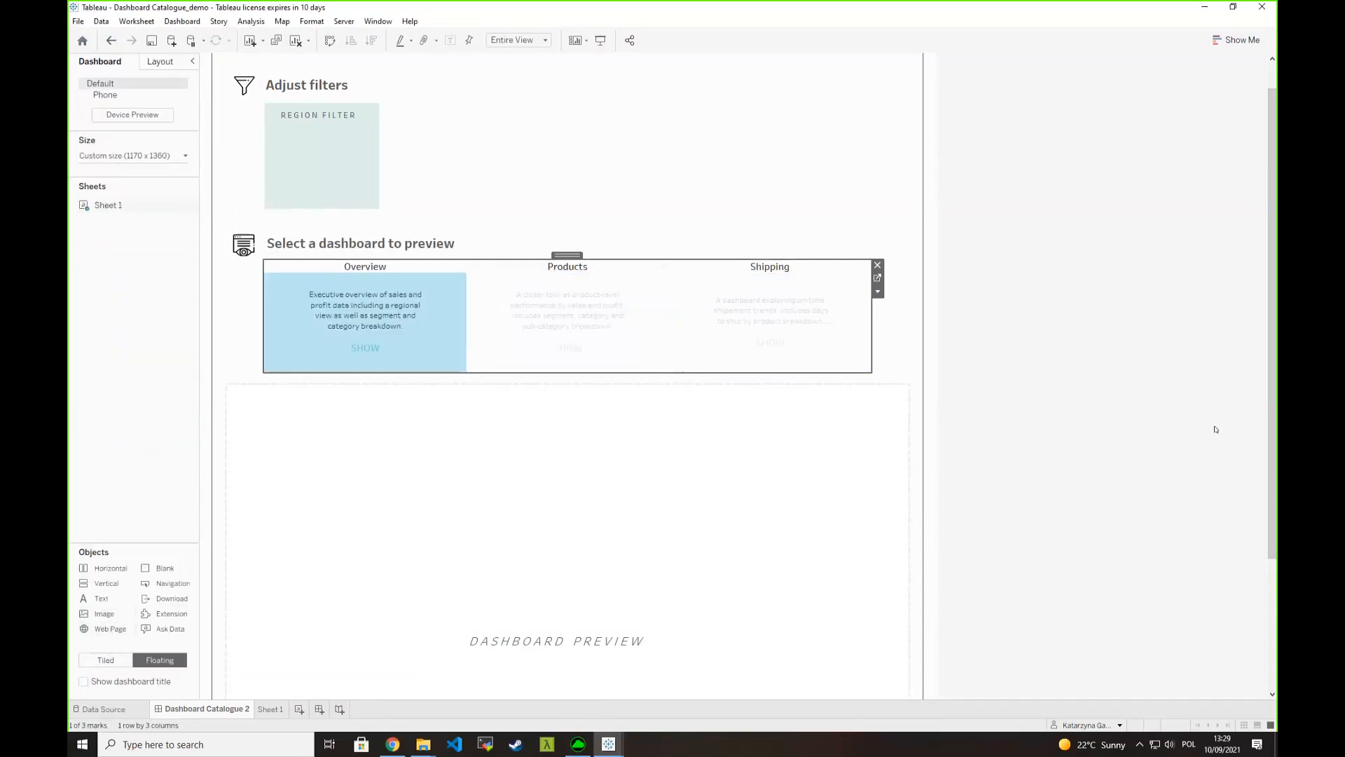
- Add a floating Web Page object without a URL and size it to fill the dashboard preview area
scroll(1219, 469, "down", 1)
scroll(1219, 474, "down", 5)
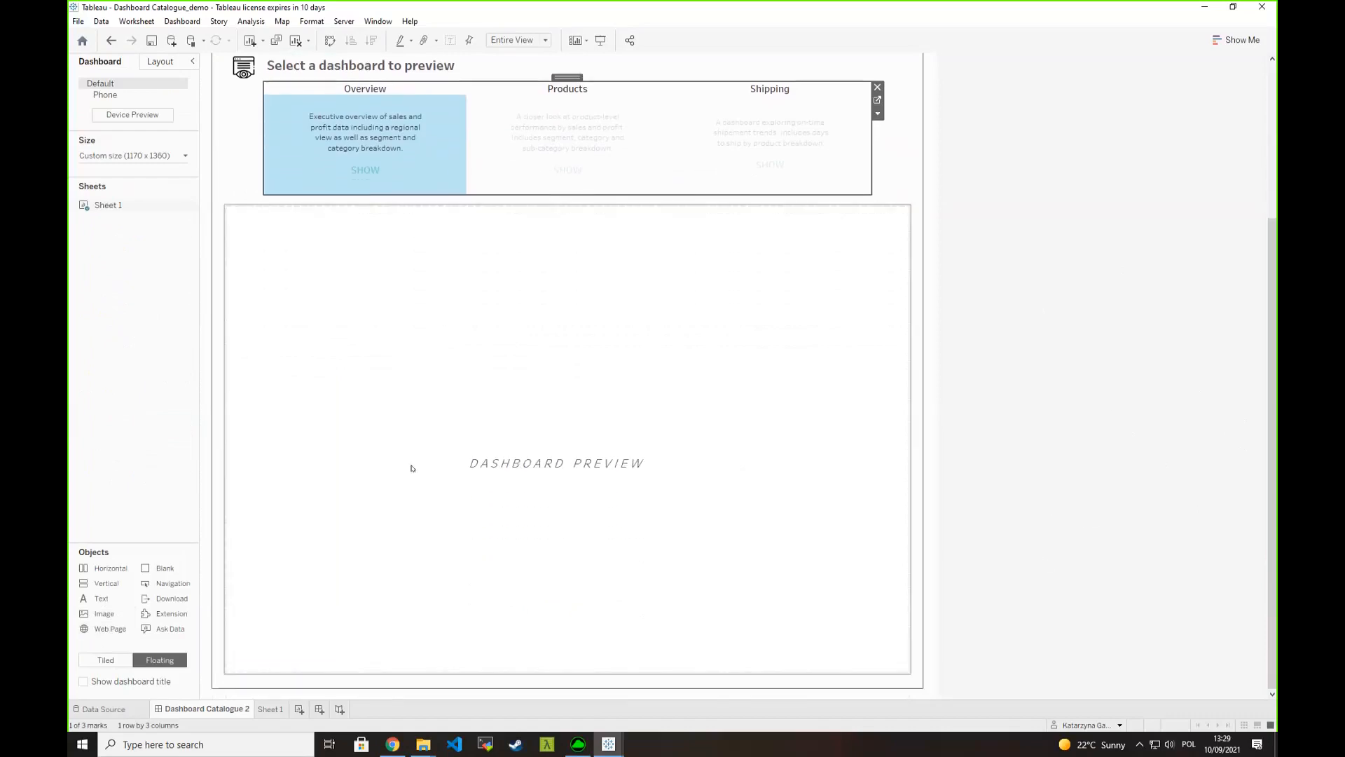
left_click_drag(110, 628, 230, 211)
left_click(714, 386)
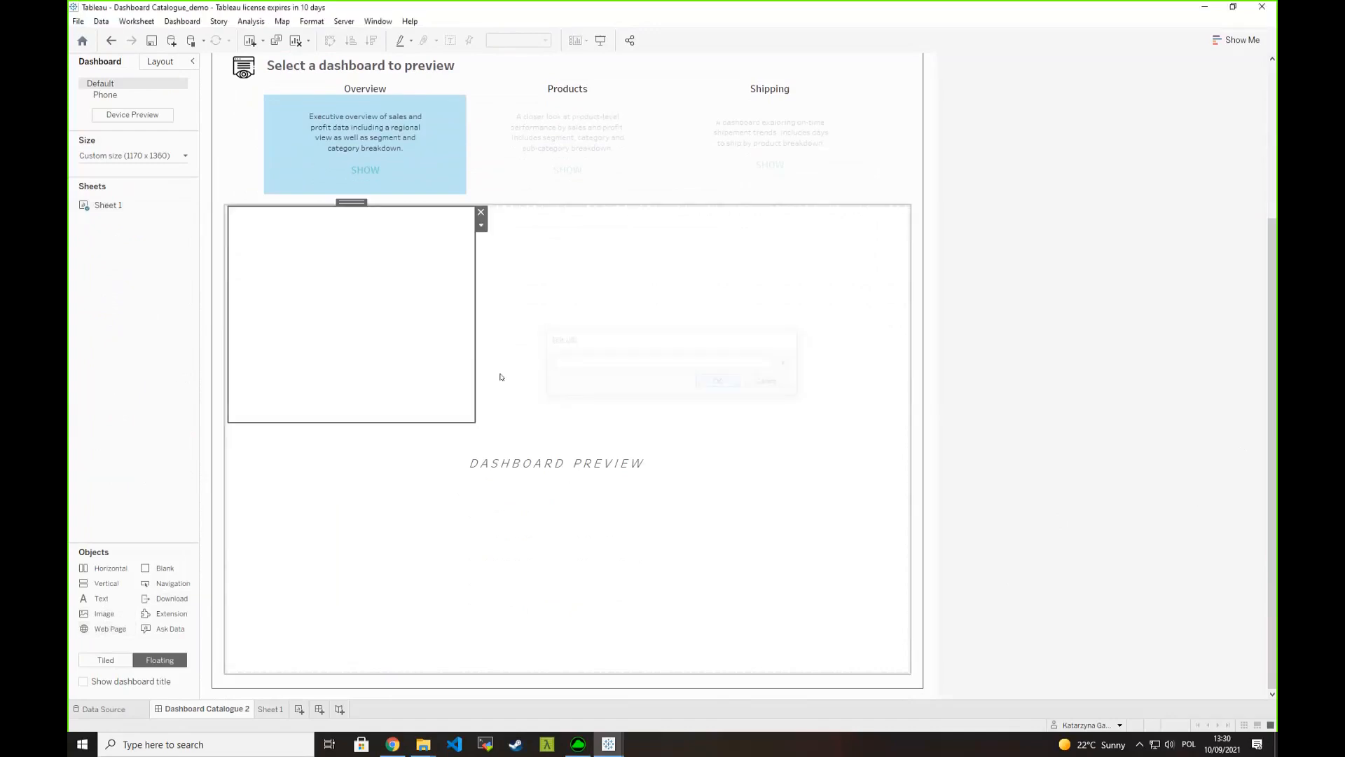
left_click_drag(685, 542, 907, 675)
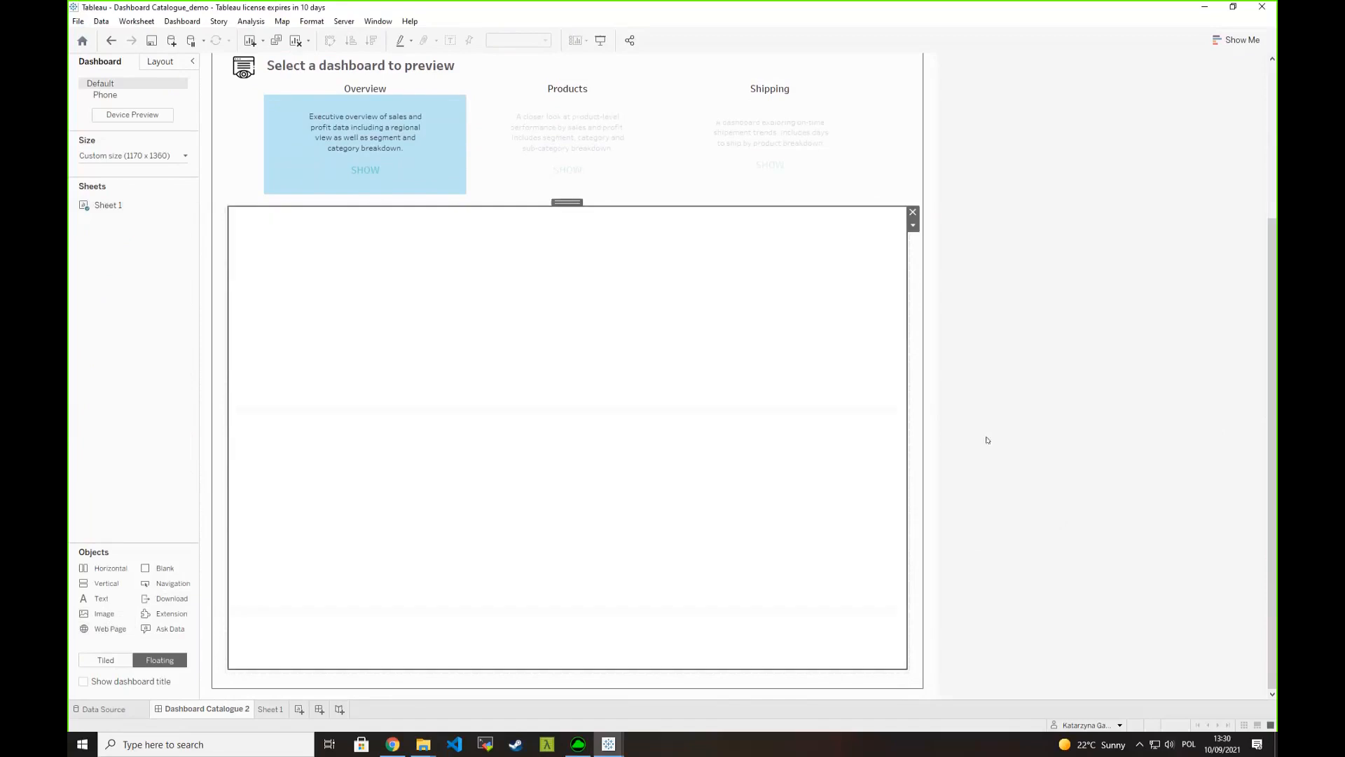
- Test switching the selection between the Overview, Products and Shipping cells above the preview area
left_click(293, 154)
left_click(570, 160)
left_click(743, 159)
left_click(591, 159)
left_click(358, 167)
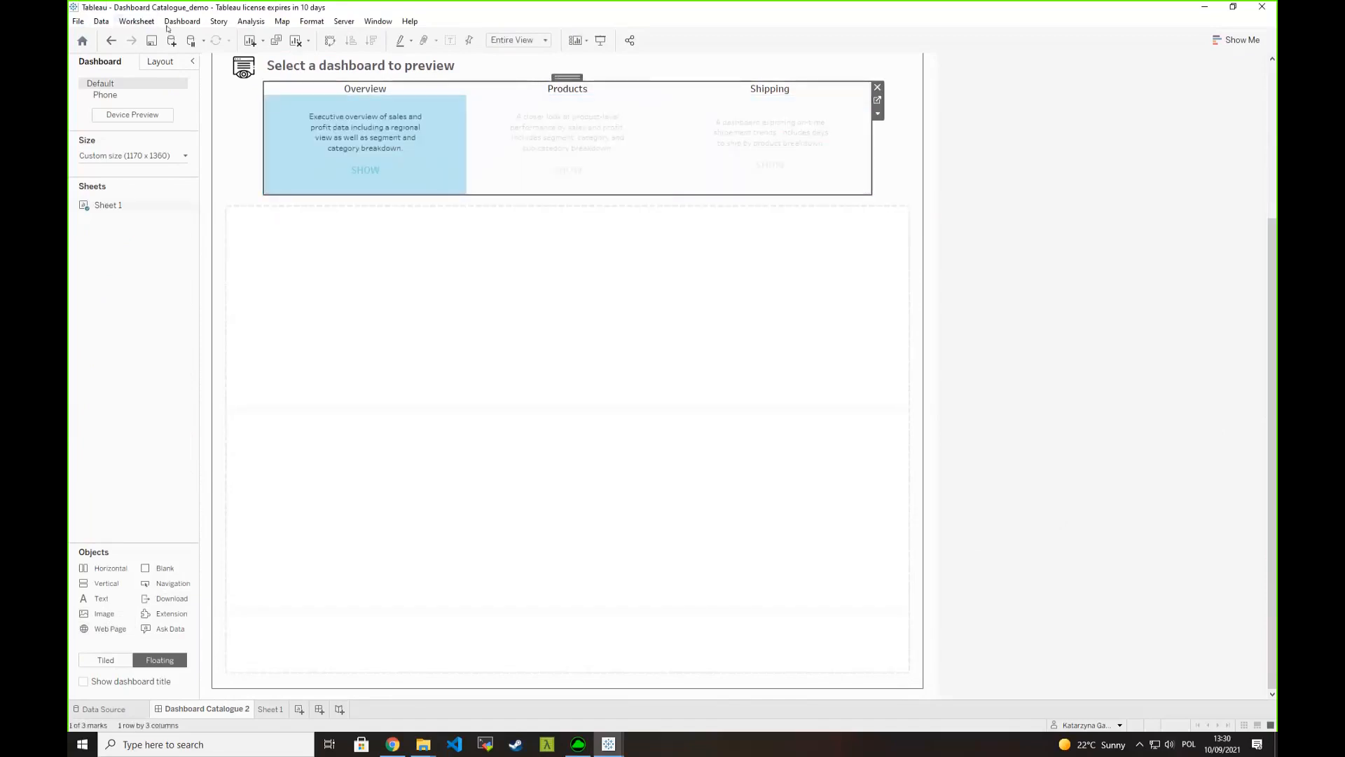
- Clear the cell selection and open the dashboard's actions
key("Escape")
left_click(184, 21)
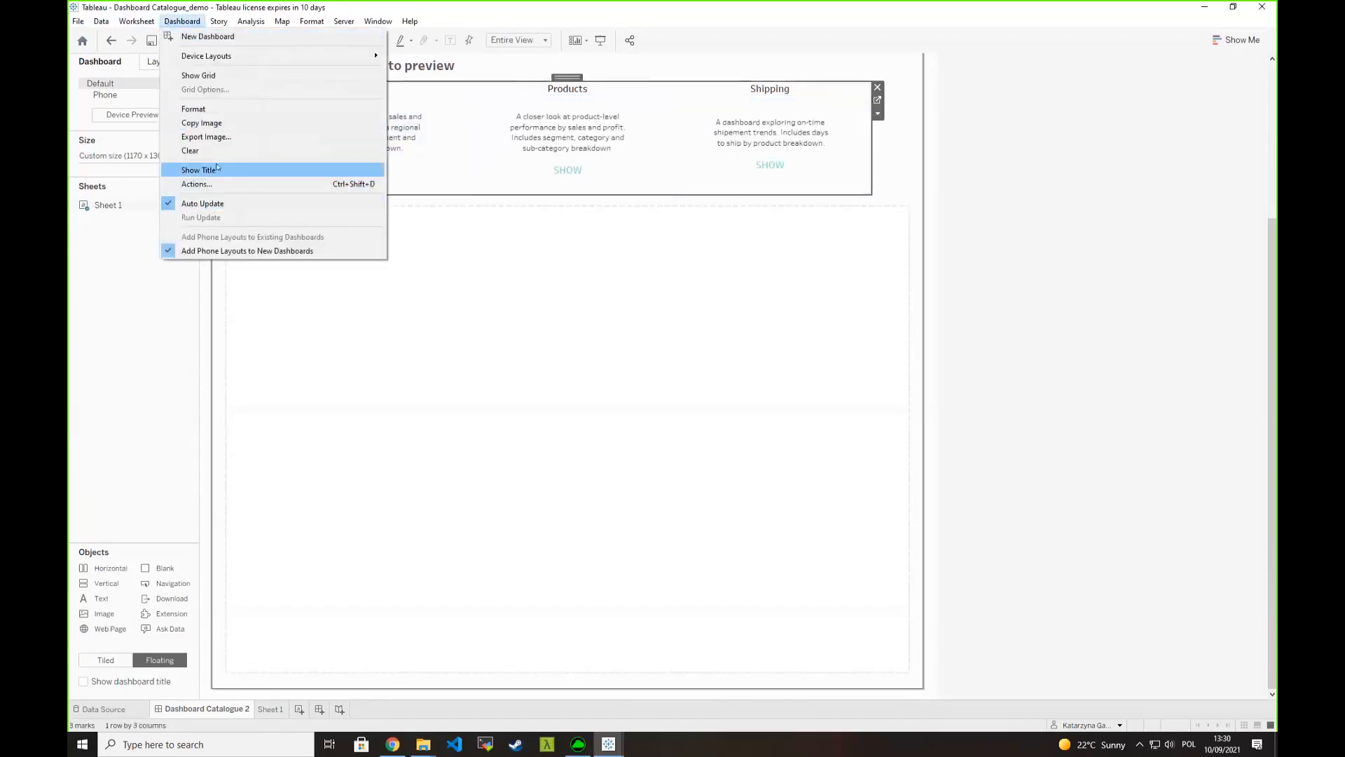
left_click(218, 181)
left_click(525, 418)
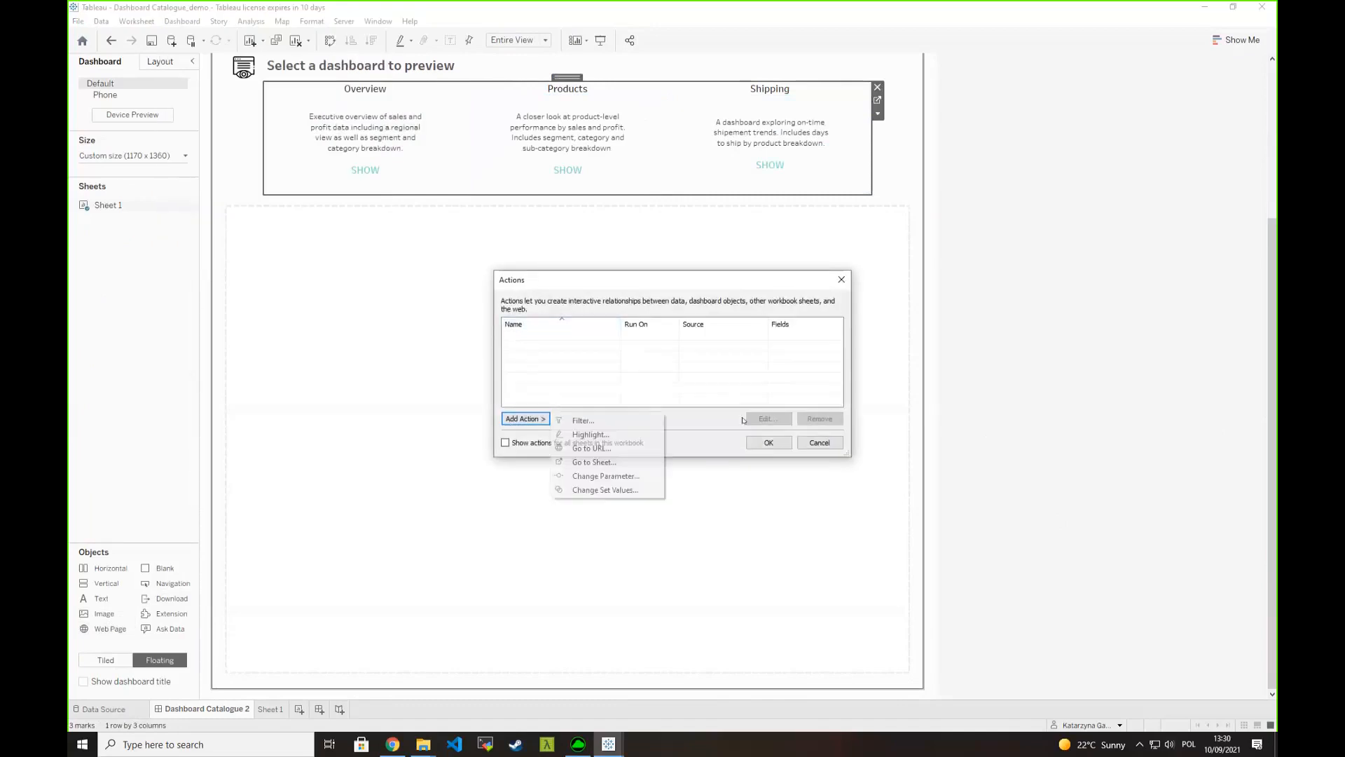
left_click(585, 456)
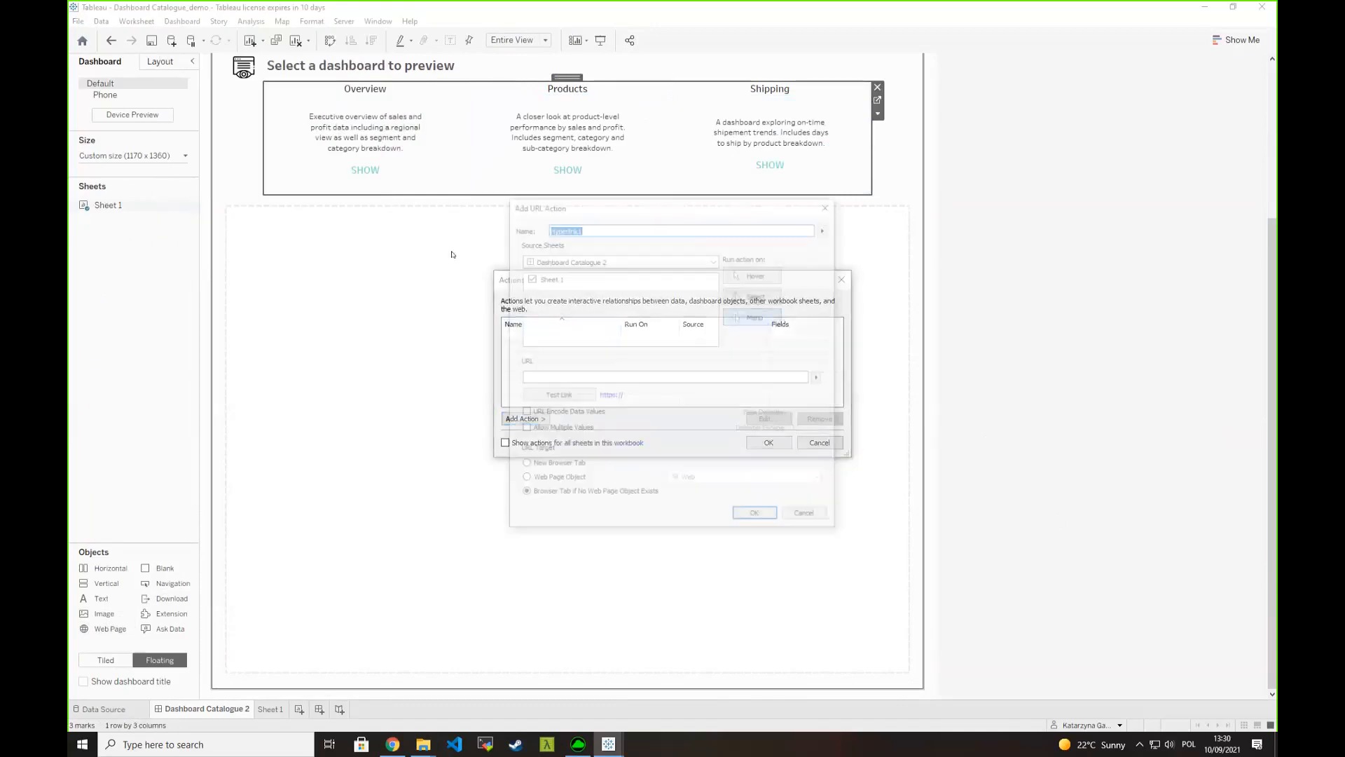
left_click(825, 208)
- Add a URL action named URL Action for Sheet 1 that runs on Select
left_click(525, 418)
left_click(588, 455)
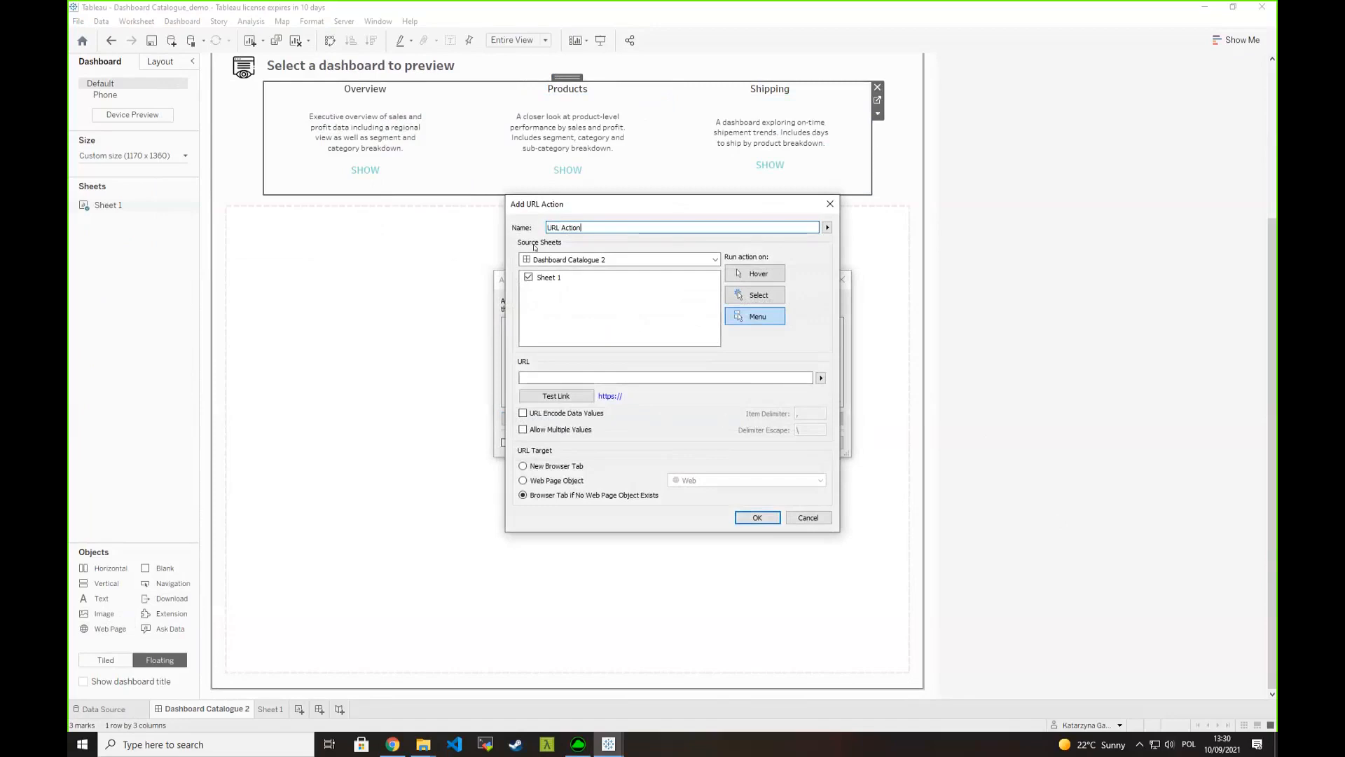
left_click(749, 298)
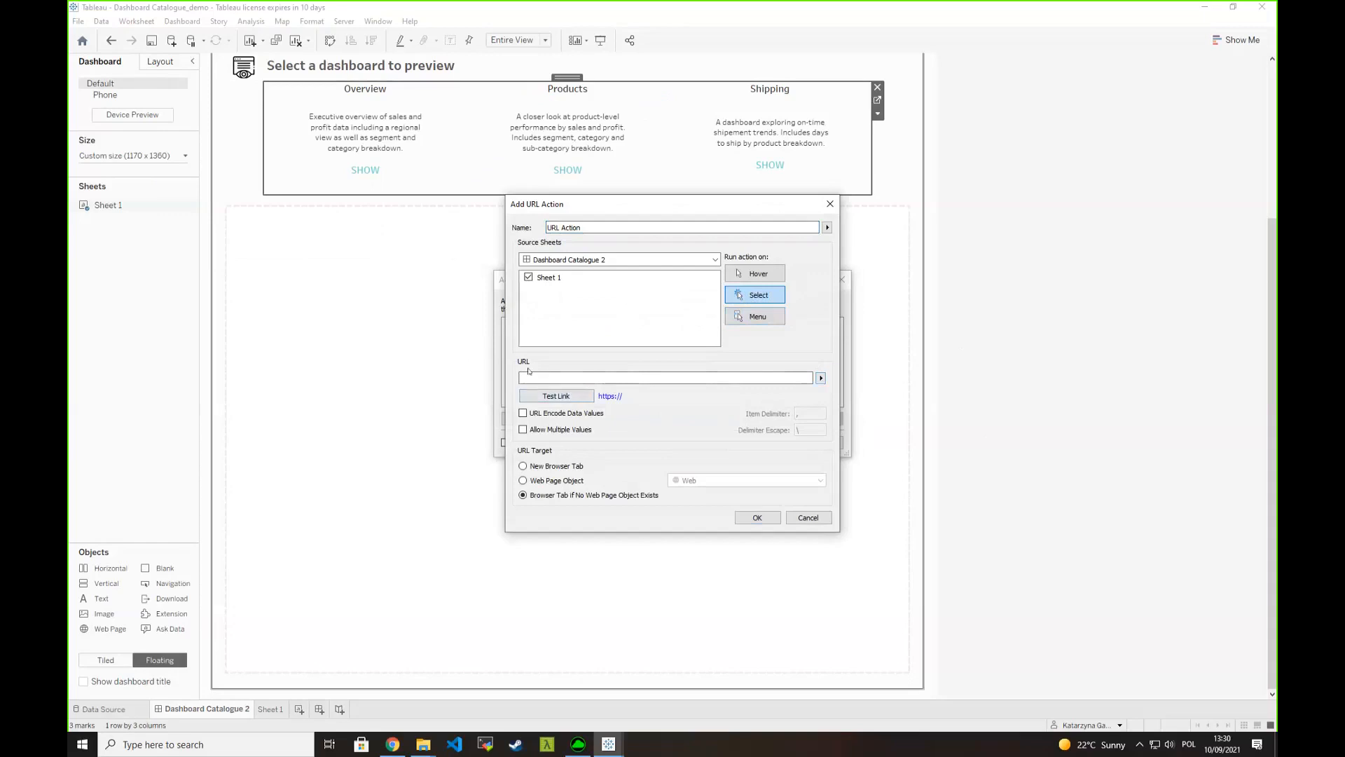
- Use the Link field as the action's URL, target the Web Page object, and save the action
left_click(820, 378)
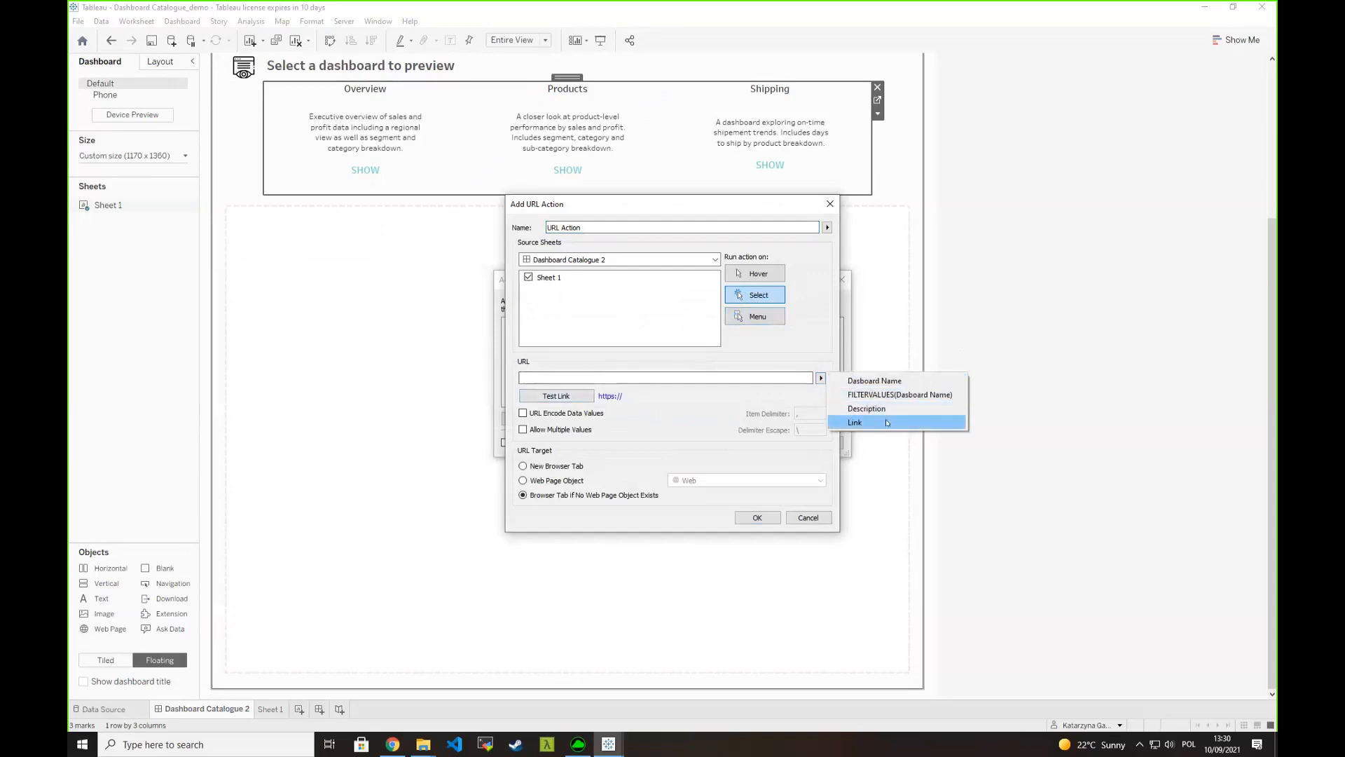
left_click(911, 420)
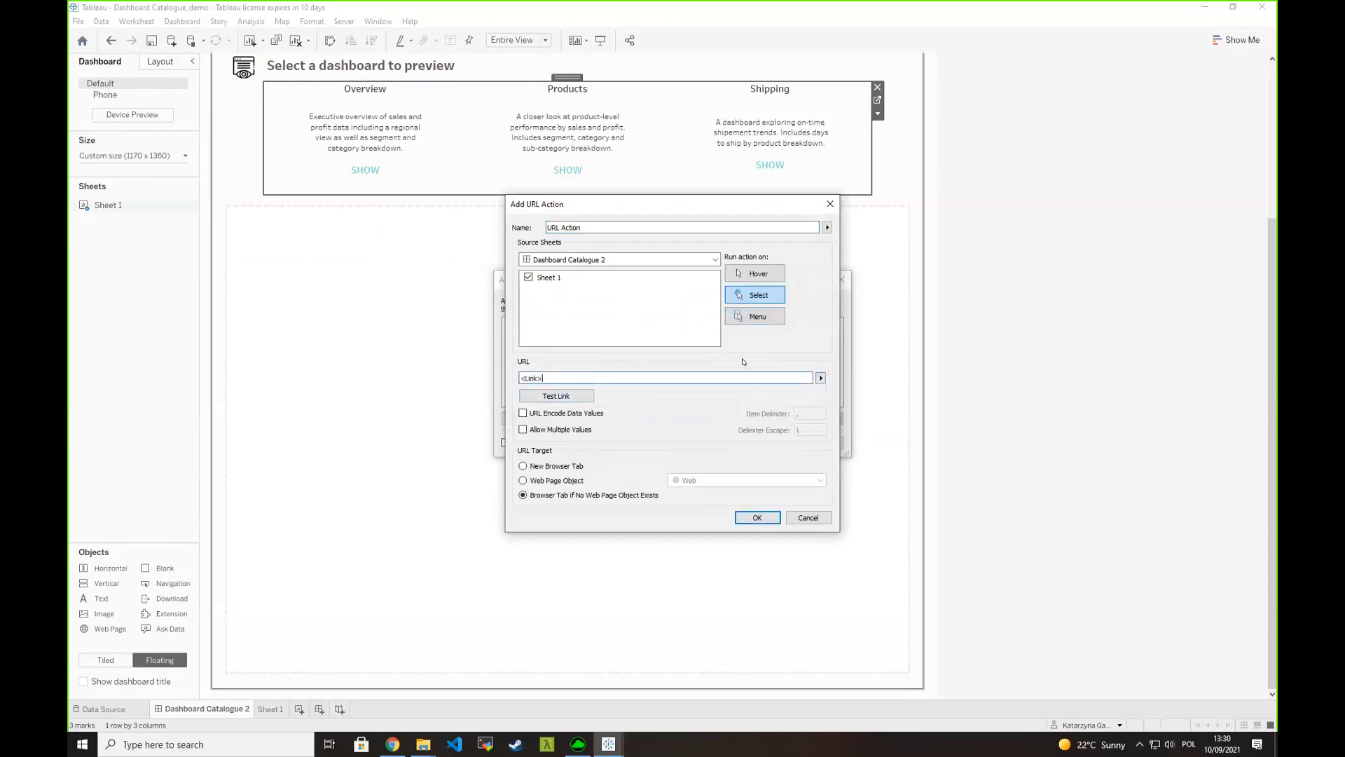
left_click(554, 481)
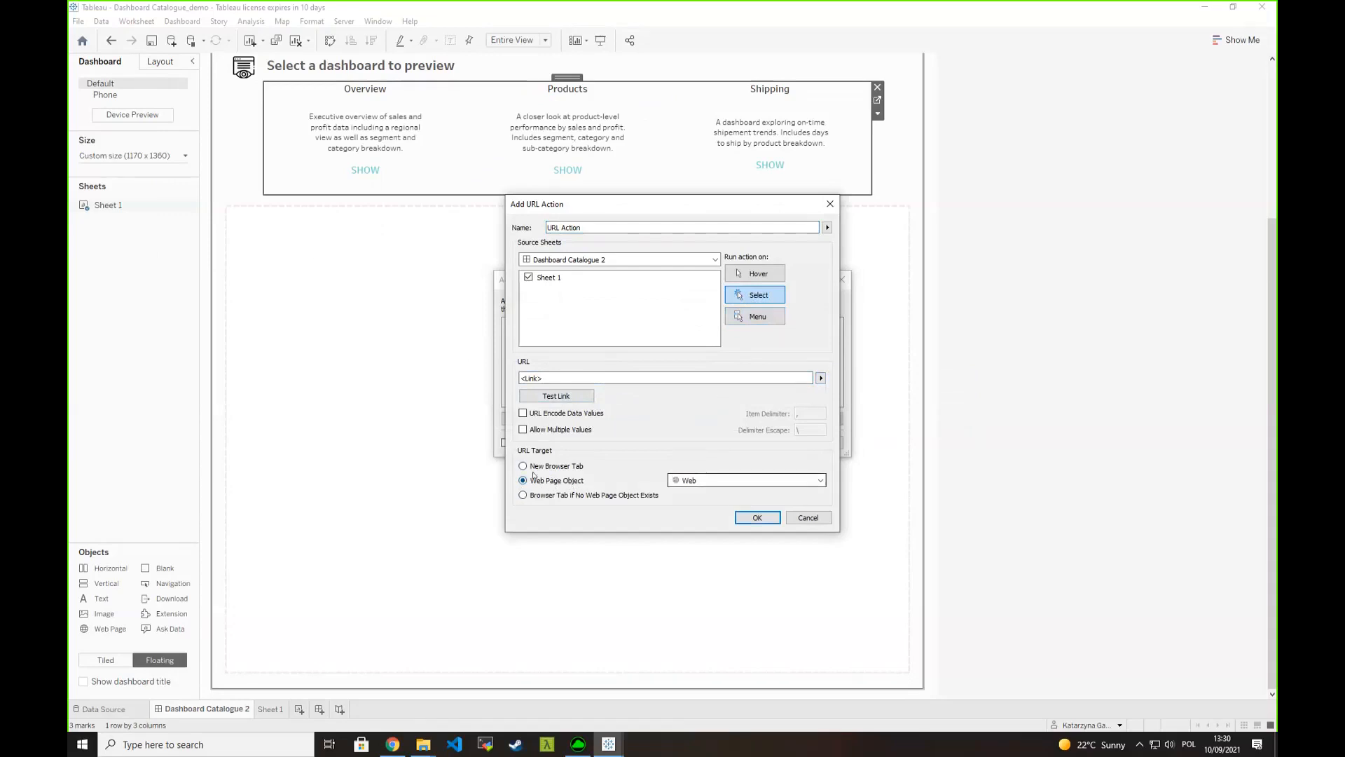
left_click(749, 518)
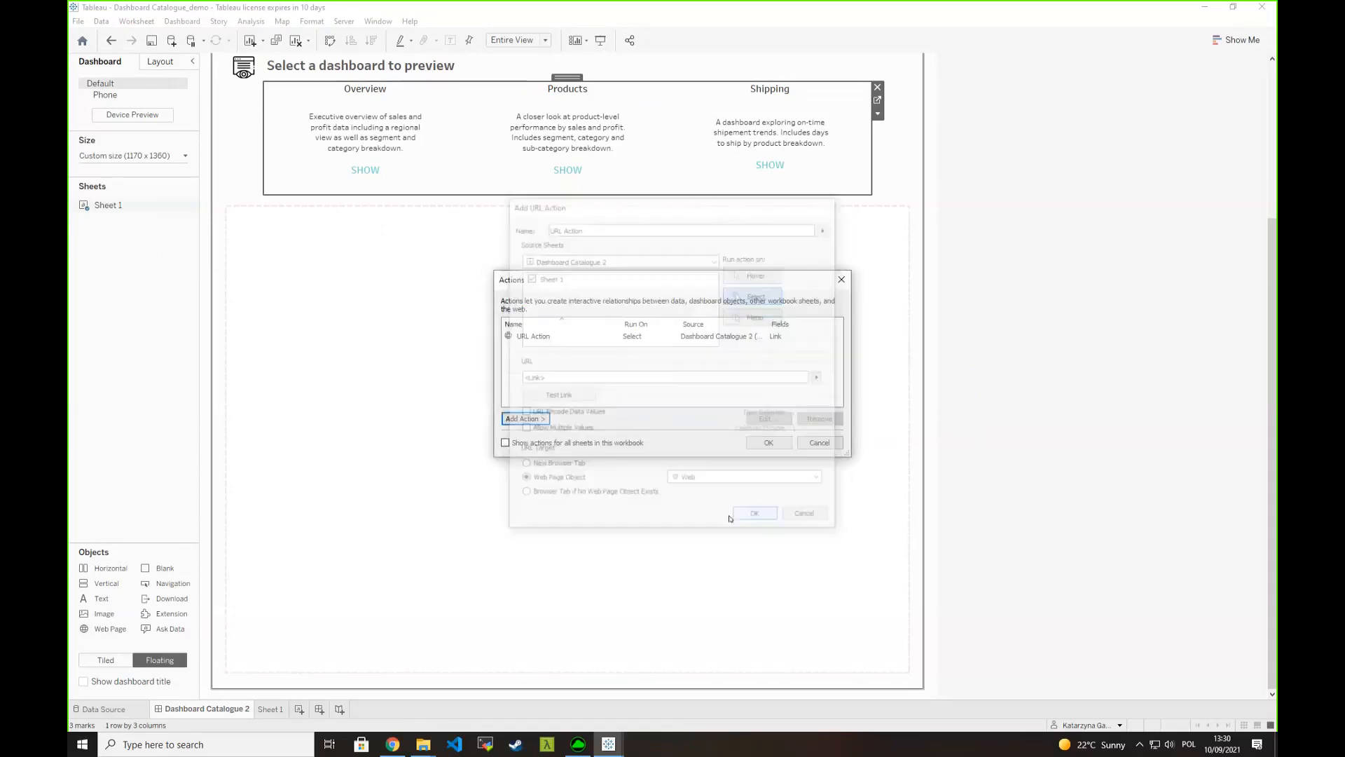
left_click(767, 442)
- Test the URL action by selecting the Overview cell and examining the page loaded in the preview area
left_click(365, 140)
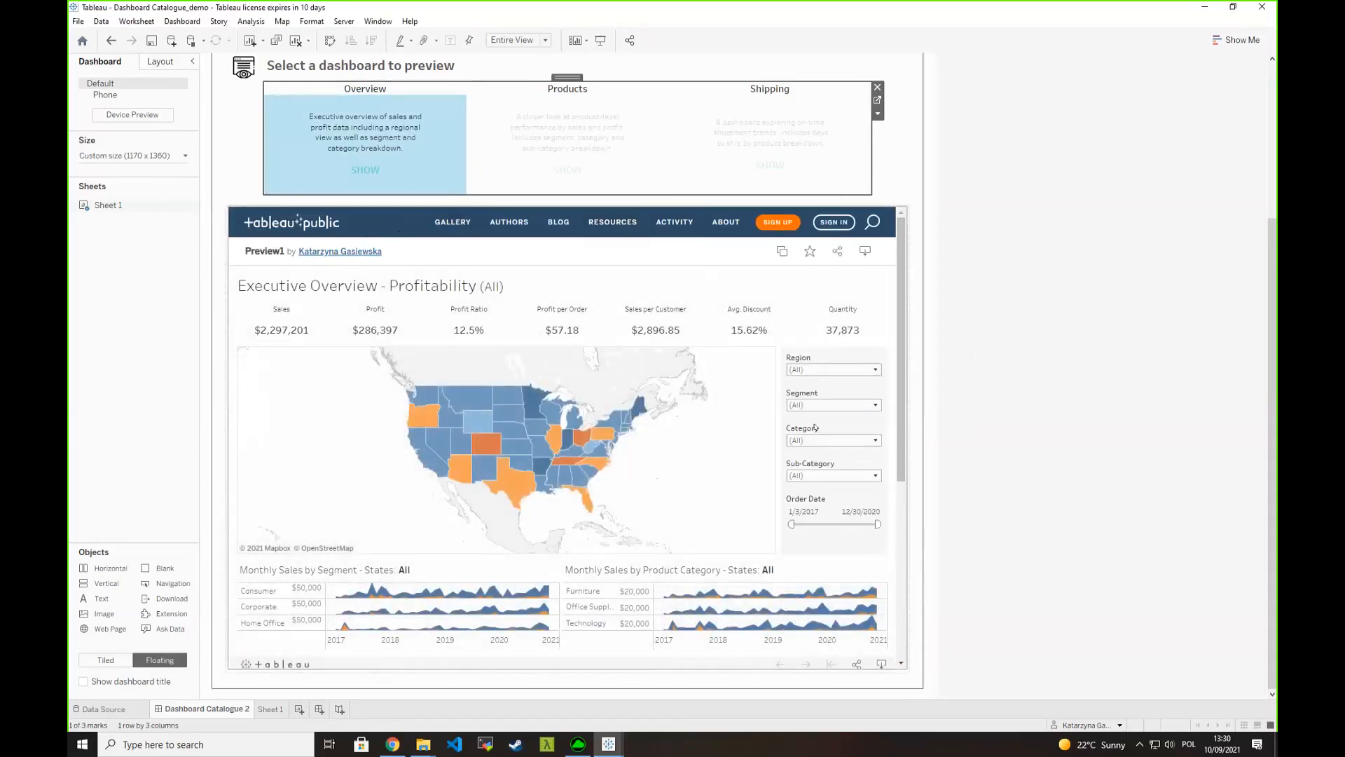
scroll(587, 617, "down", 3)
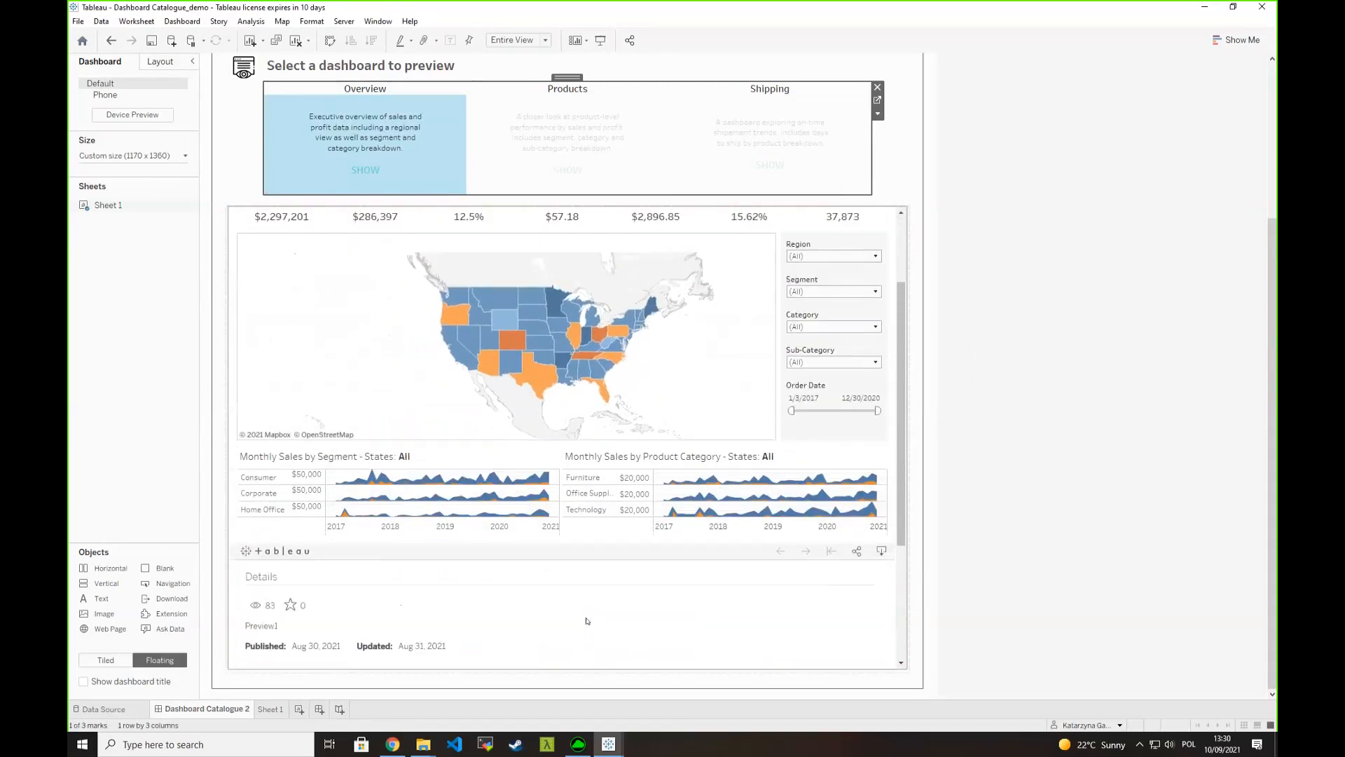
scroll(587, 620, "up", 5)
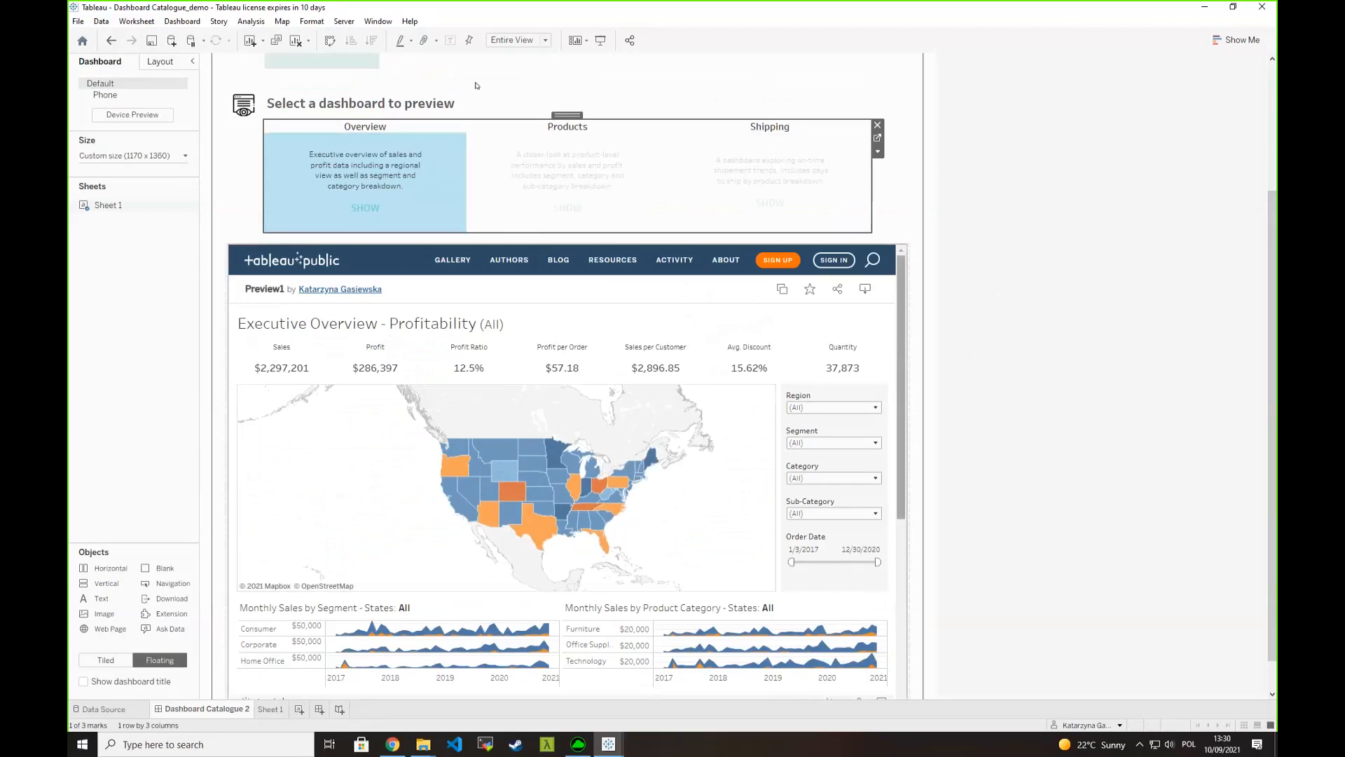
- Edit the URL action so its URL is <Link>?:showVizHome=no and save the change
left_click(168, 21)
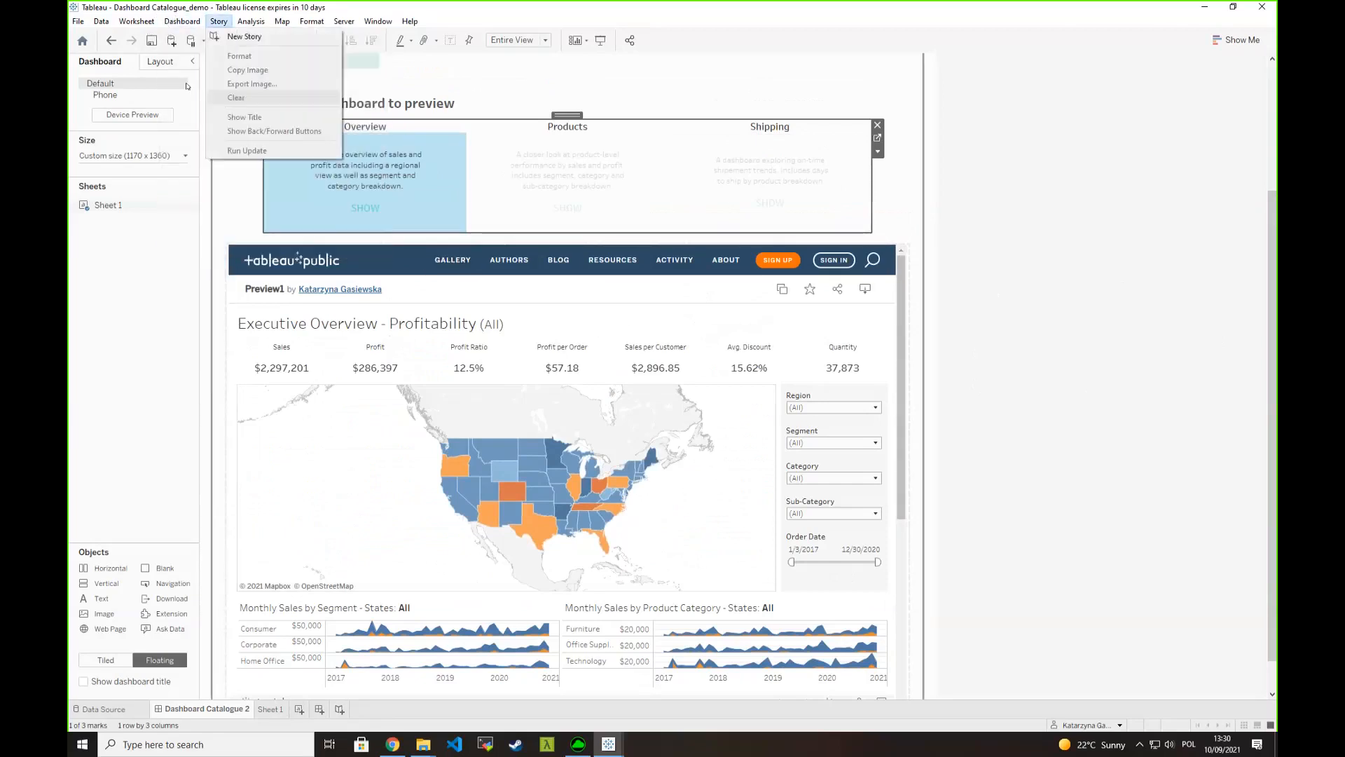
left_click(189, 185)
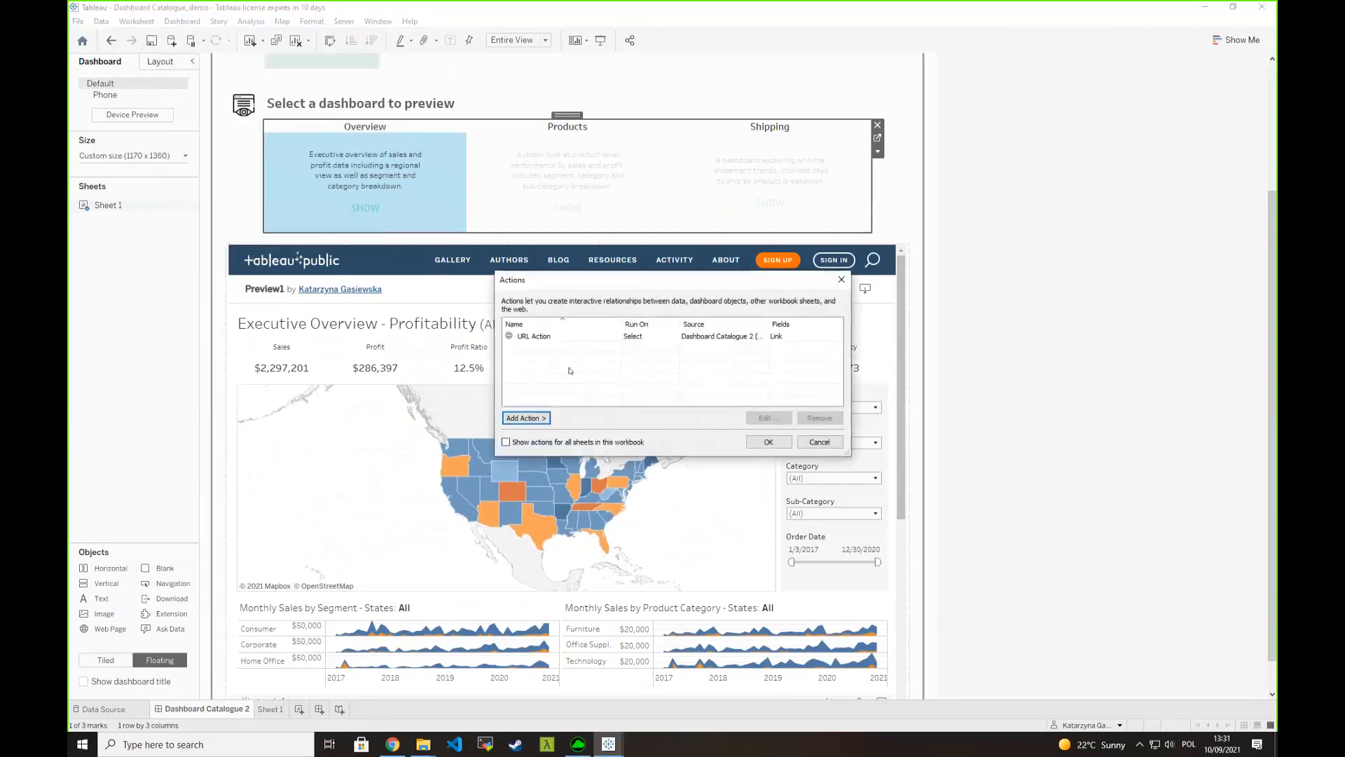
left_click(578, 337)
double_click(578, 336)
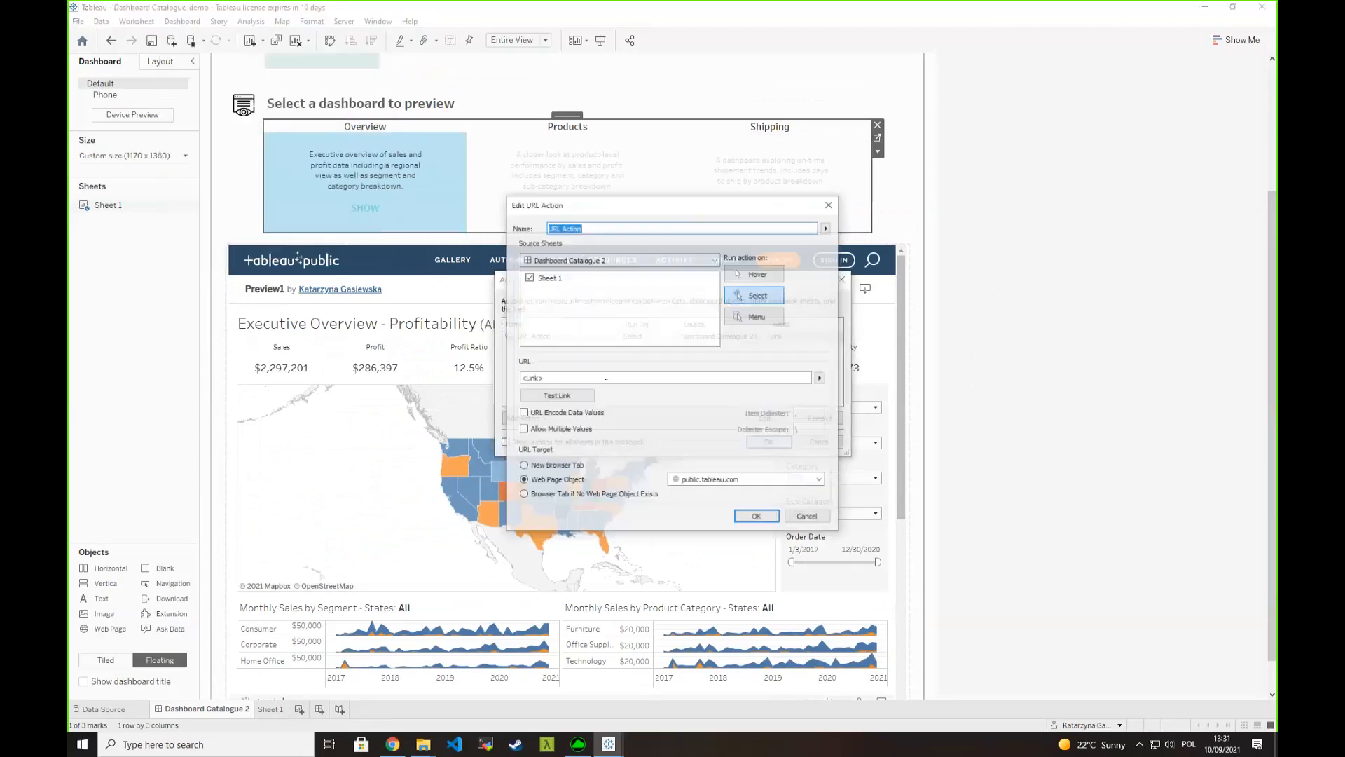
left_click(725, 377)
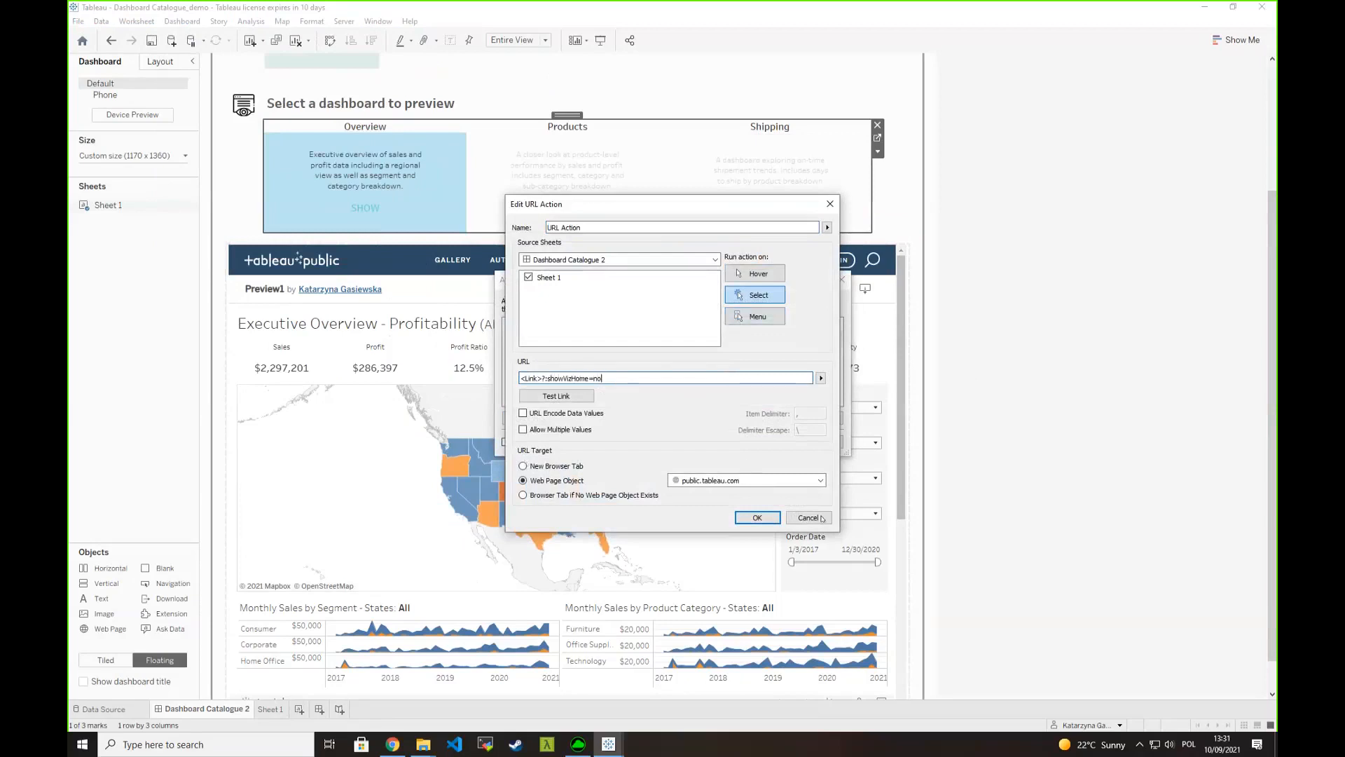
left_click(758, 518)
left_click(769, 444)
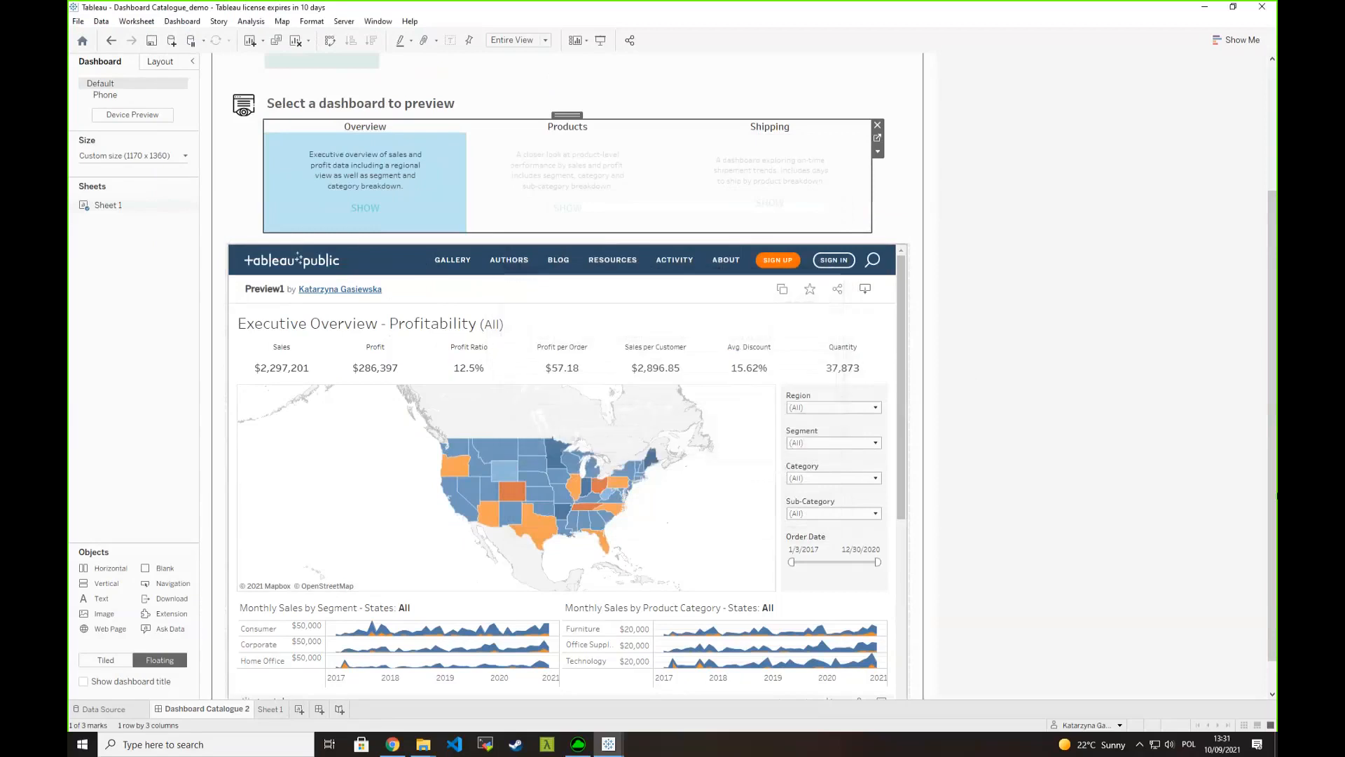
- Test the edited action by previewing the Products dashboard and the Overview dashboard, then review the catalogue layout
left_click(543, 172)
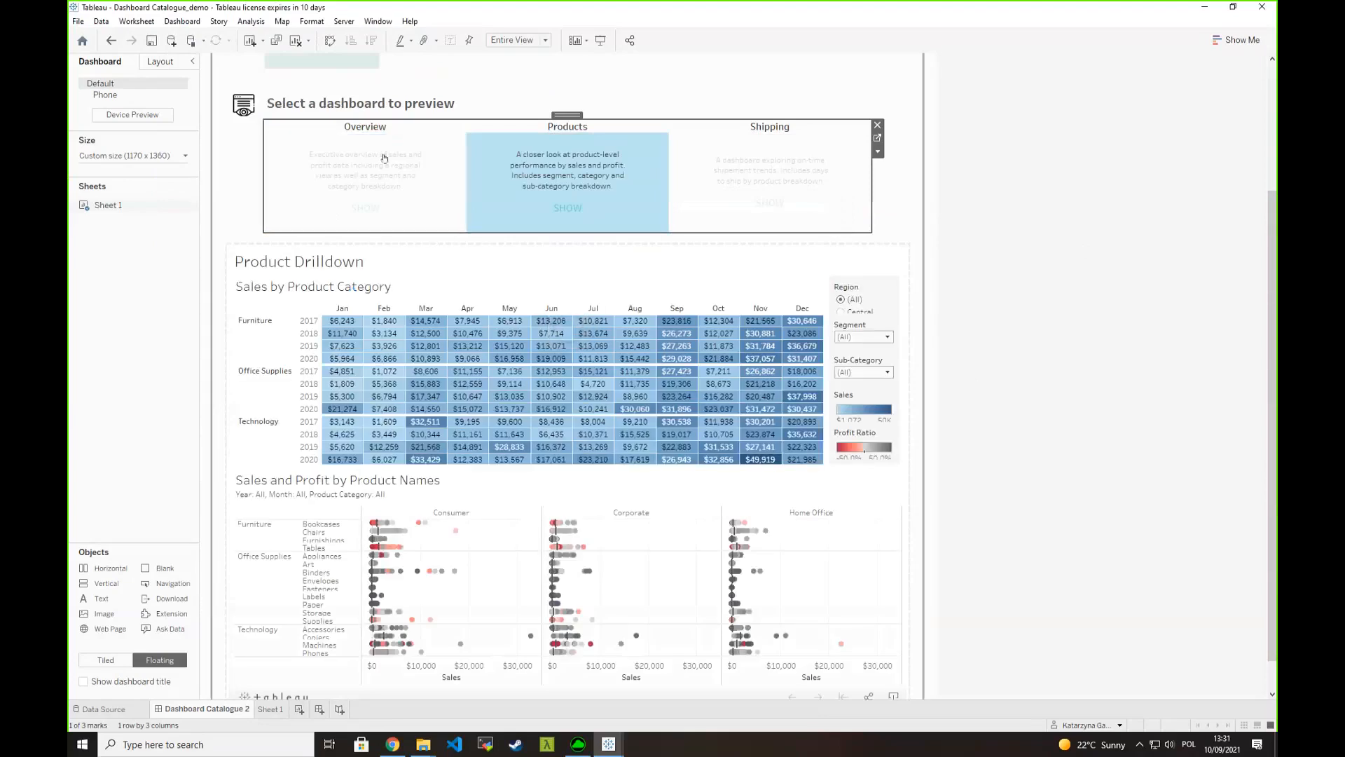
left_click(360, 179)
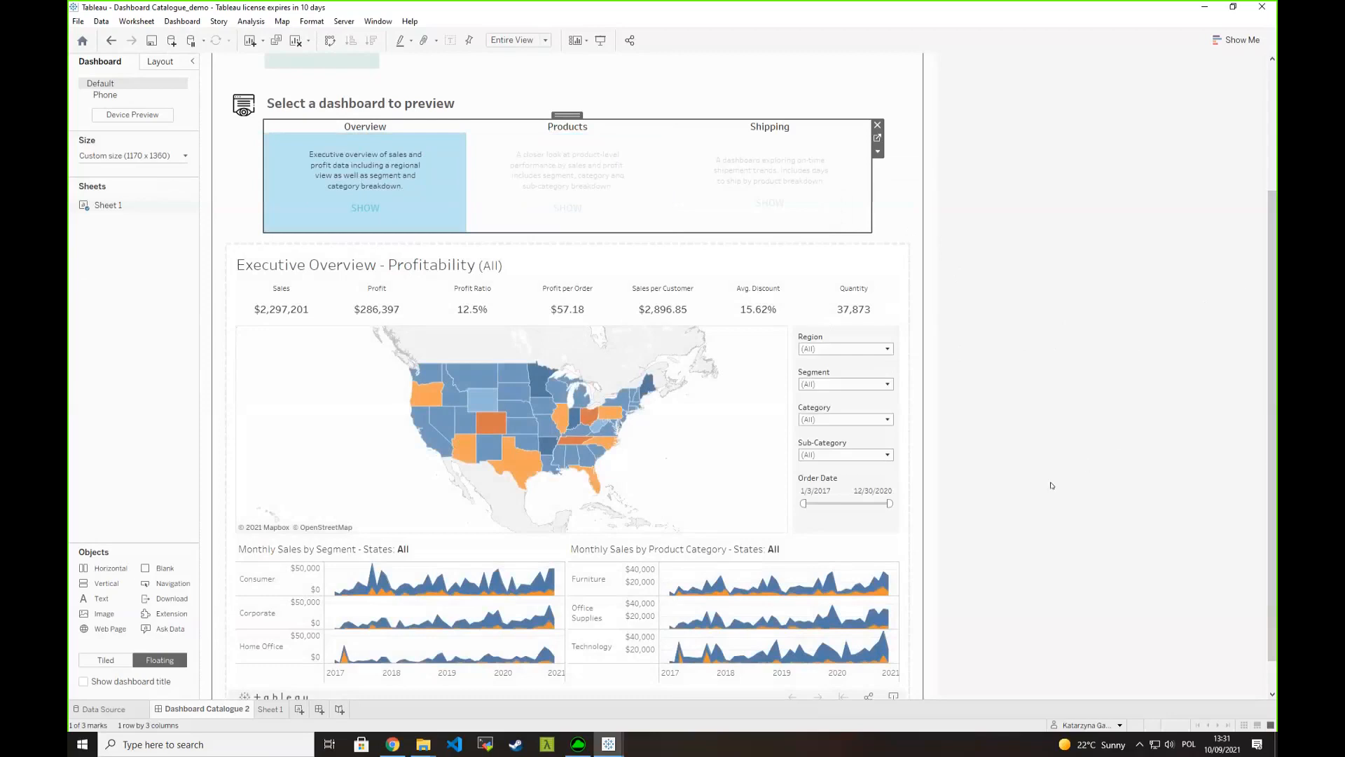
scroll(1054, 454, "up", 4)
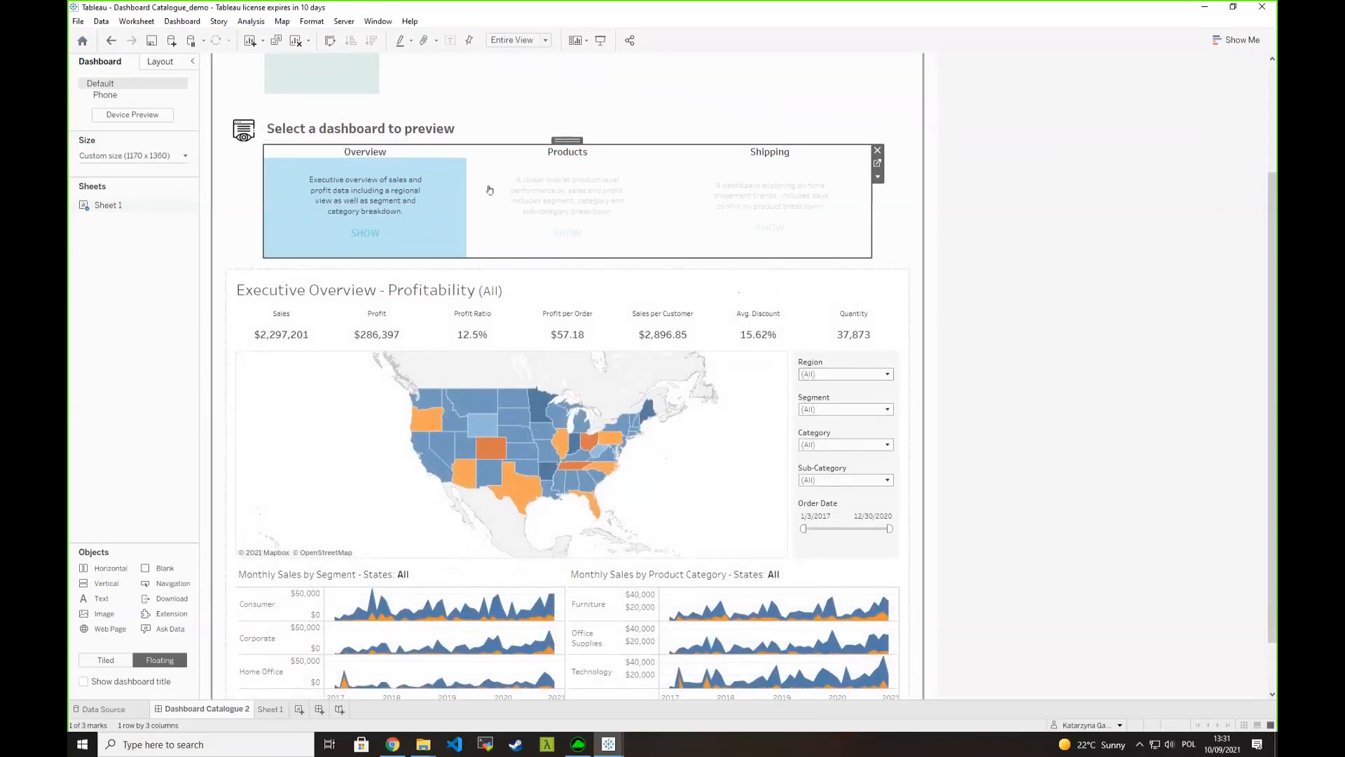
scroll(475, 237, "up", 2)
scroll(475, 237, "up", 3)
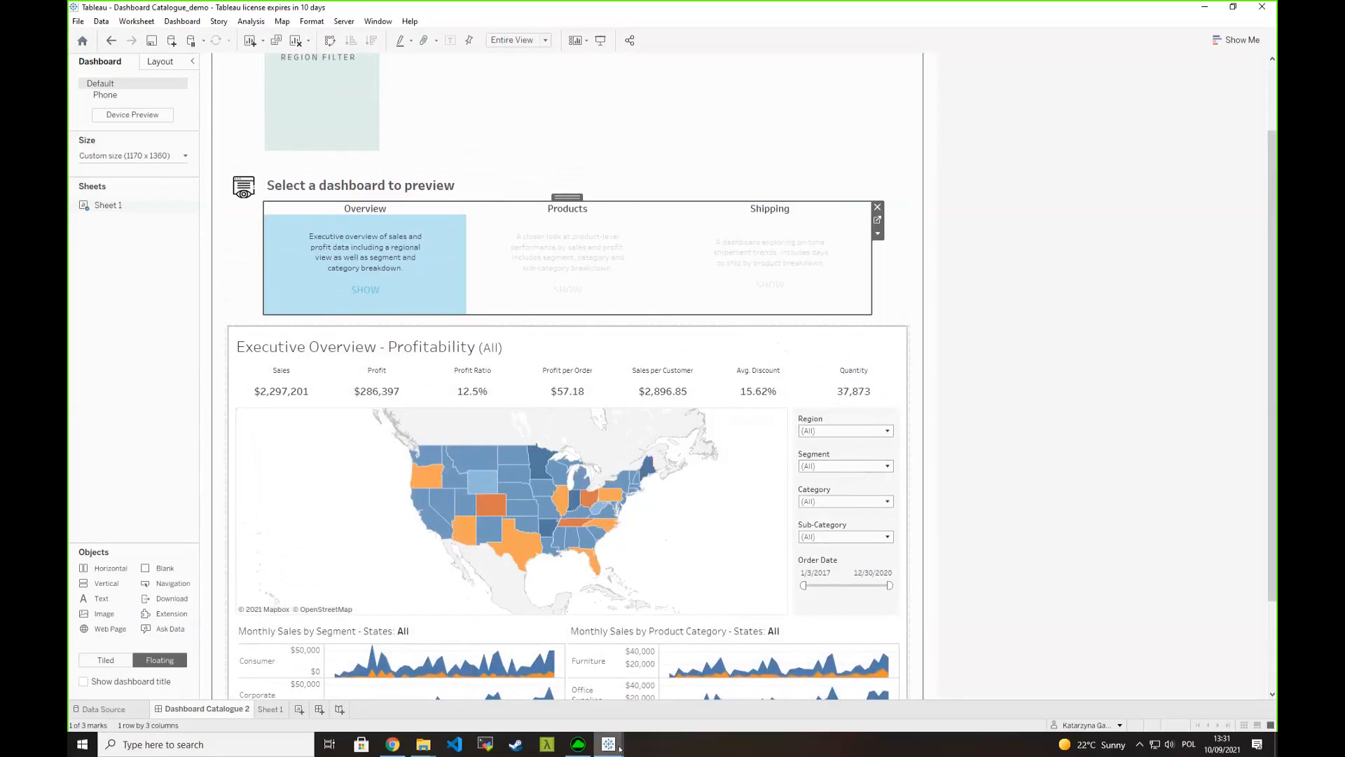
- Switch to the Regional Sales Dashboard workbook and select the South region in the regional breakdown
mouse_move(619, 748)
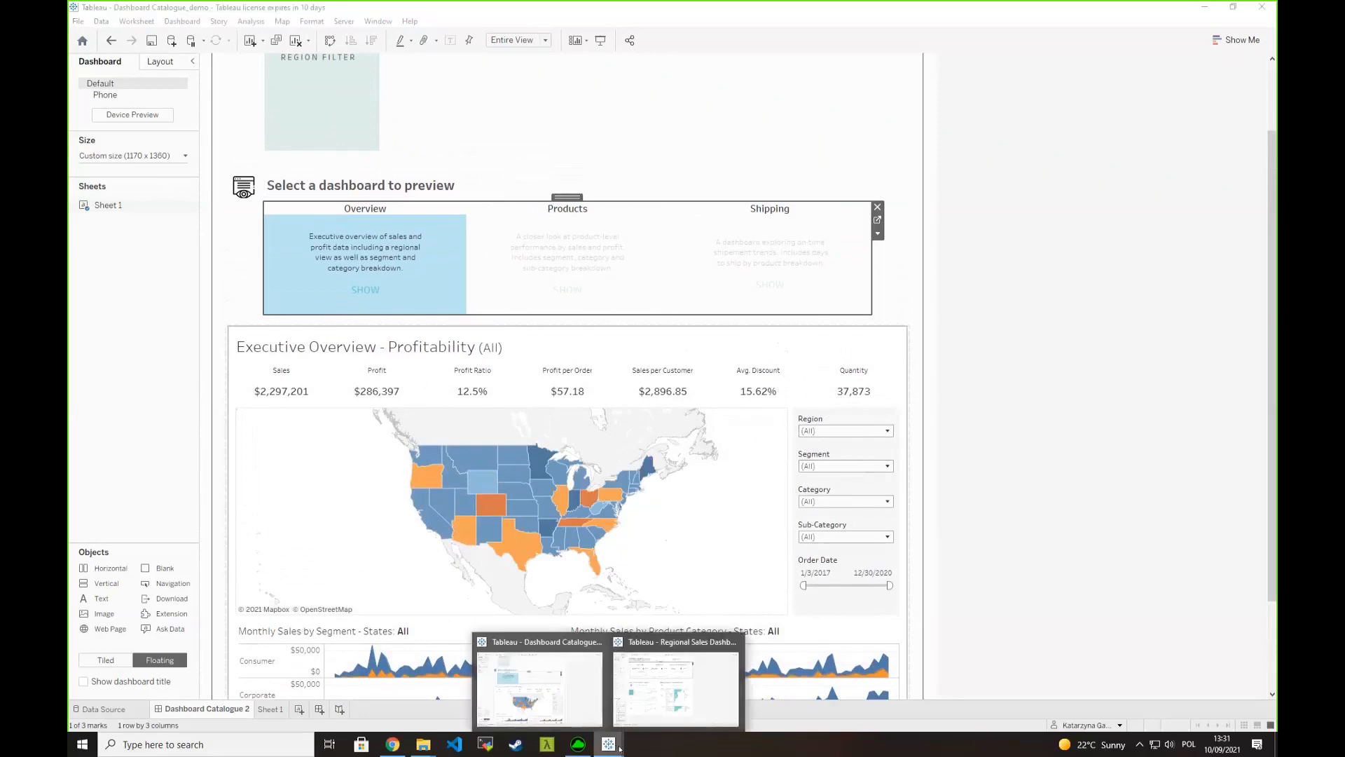
left_click(669, 690)
left_click(253, 541)
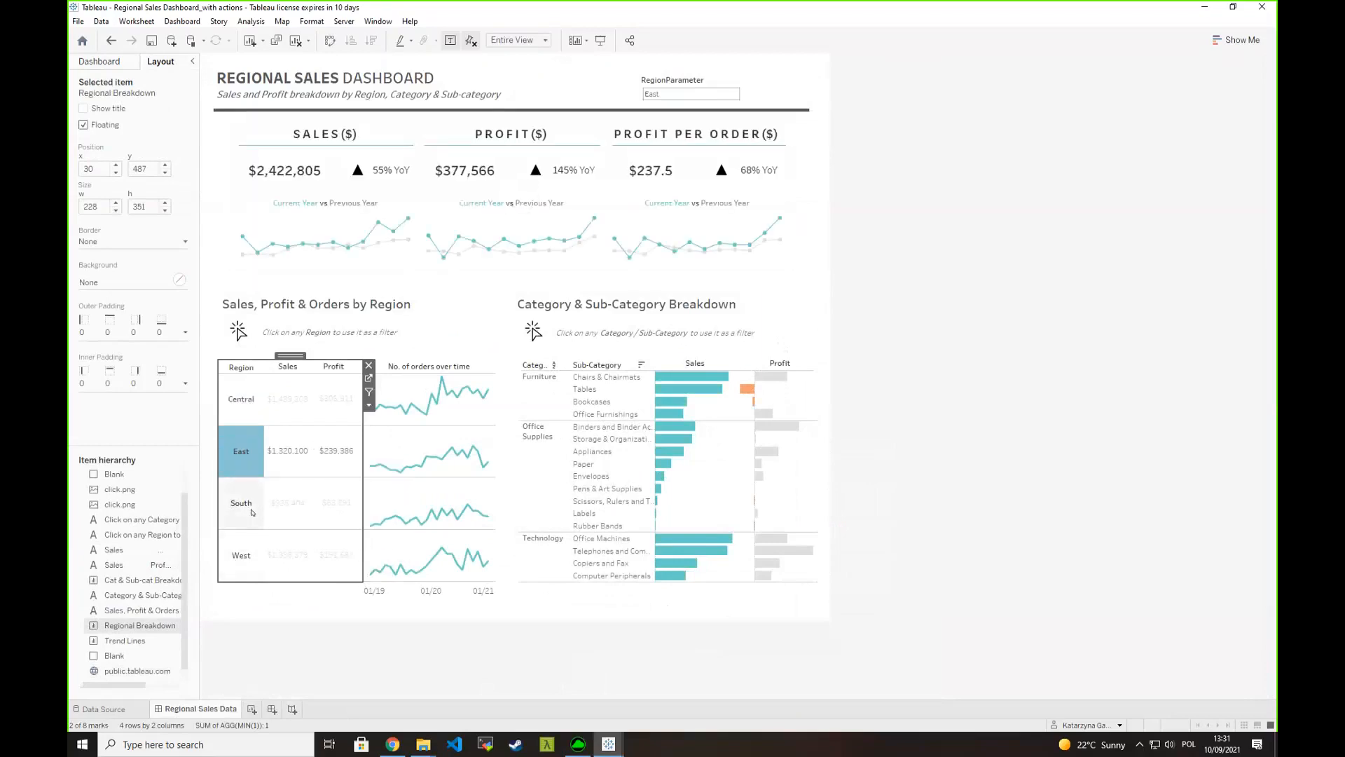
left_click(252, 515)
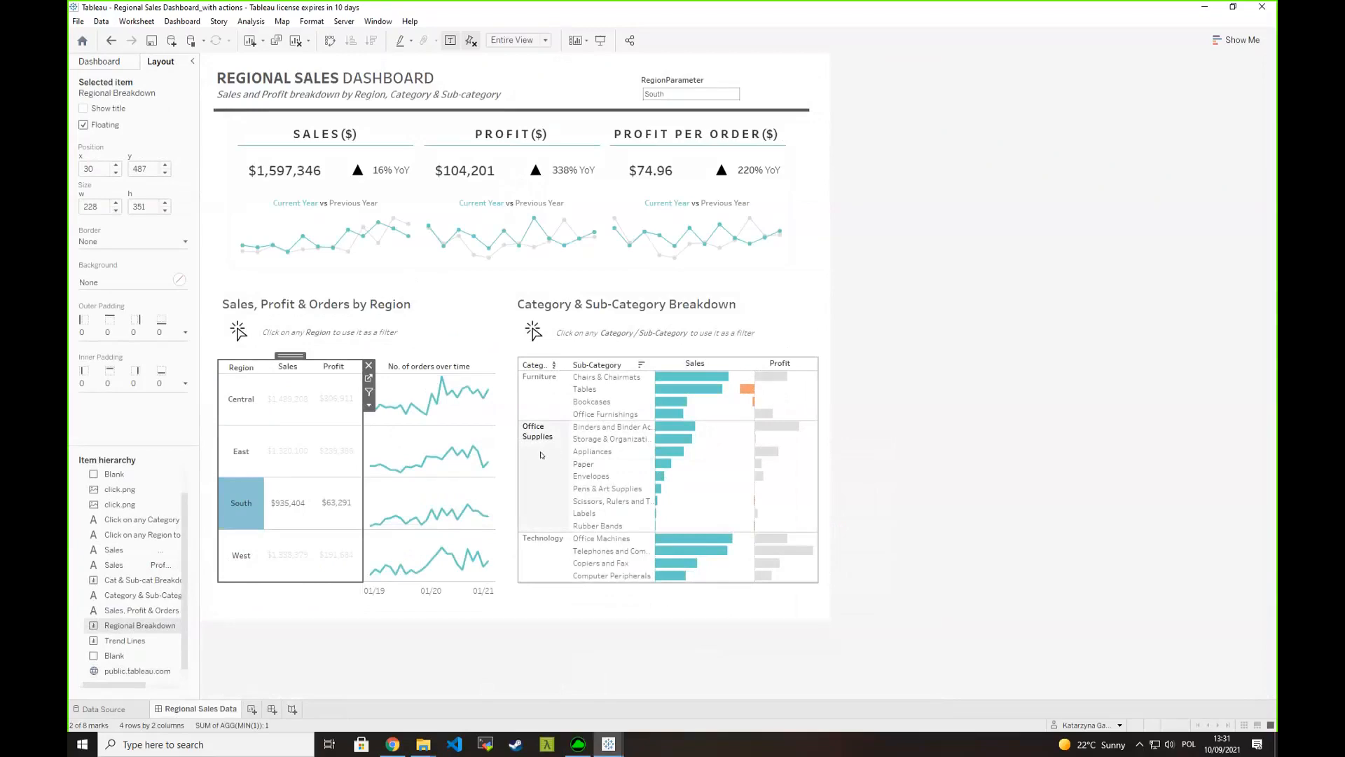
- Select the RegionParameter control on the Regional Sales dashboard to inspect its current value
left_click(187, 23)
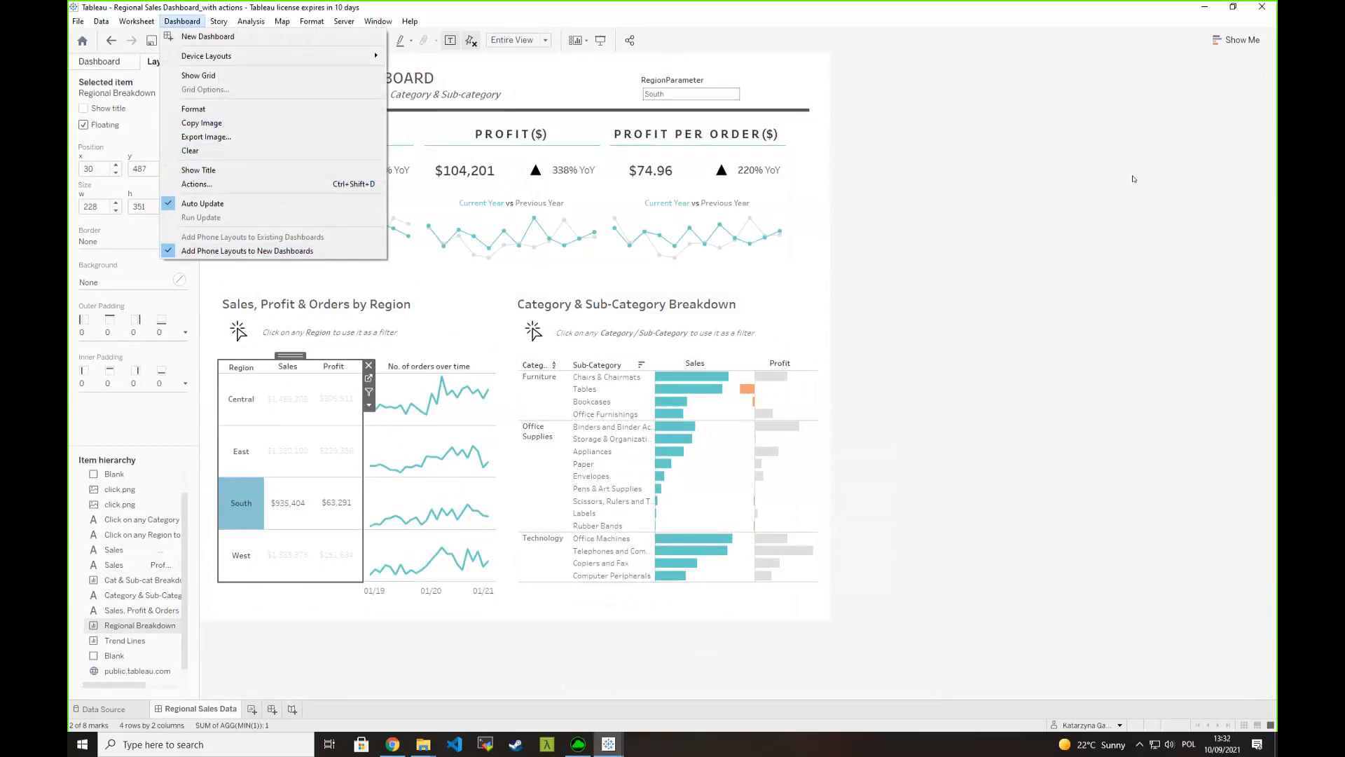
left_click(1038, 217)
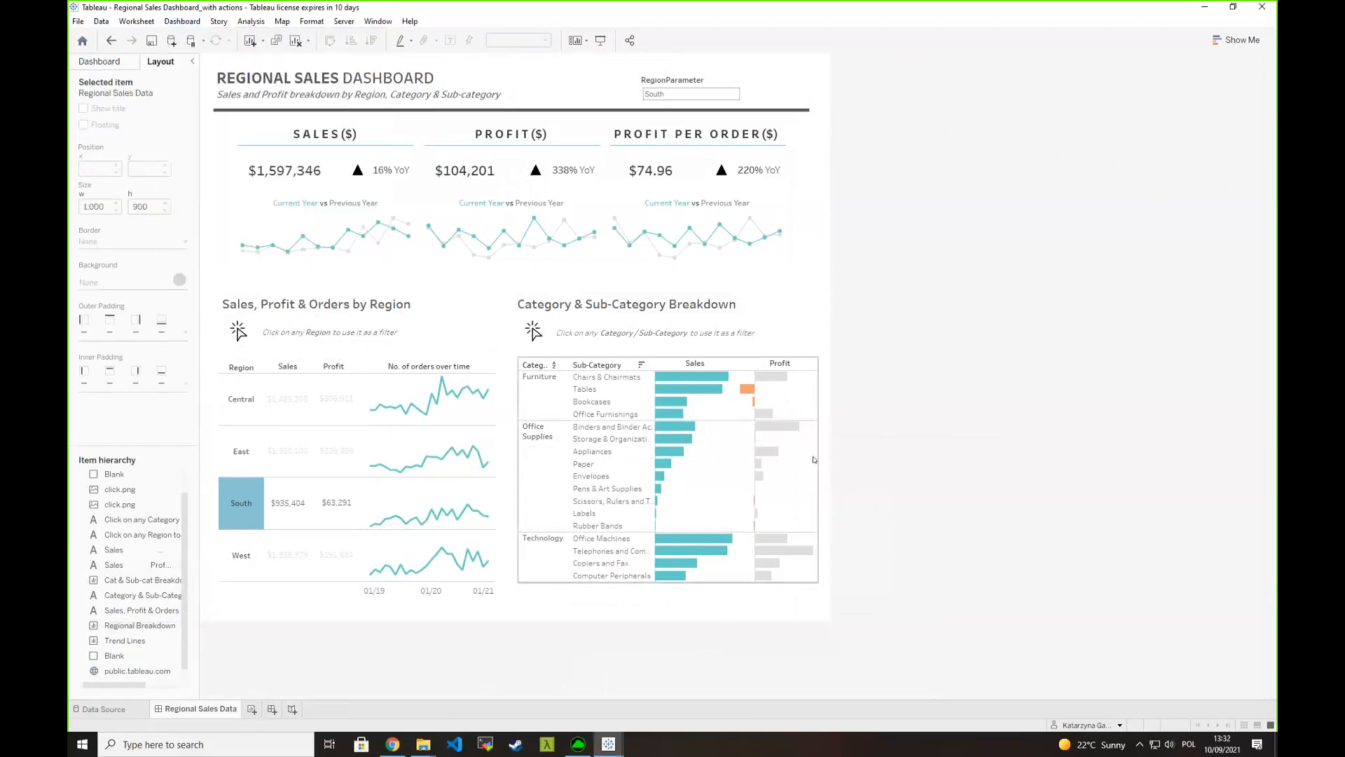
left_click(821, 422)
left_click(864, 377)
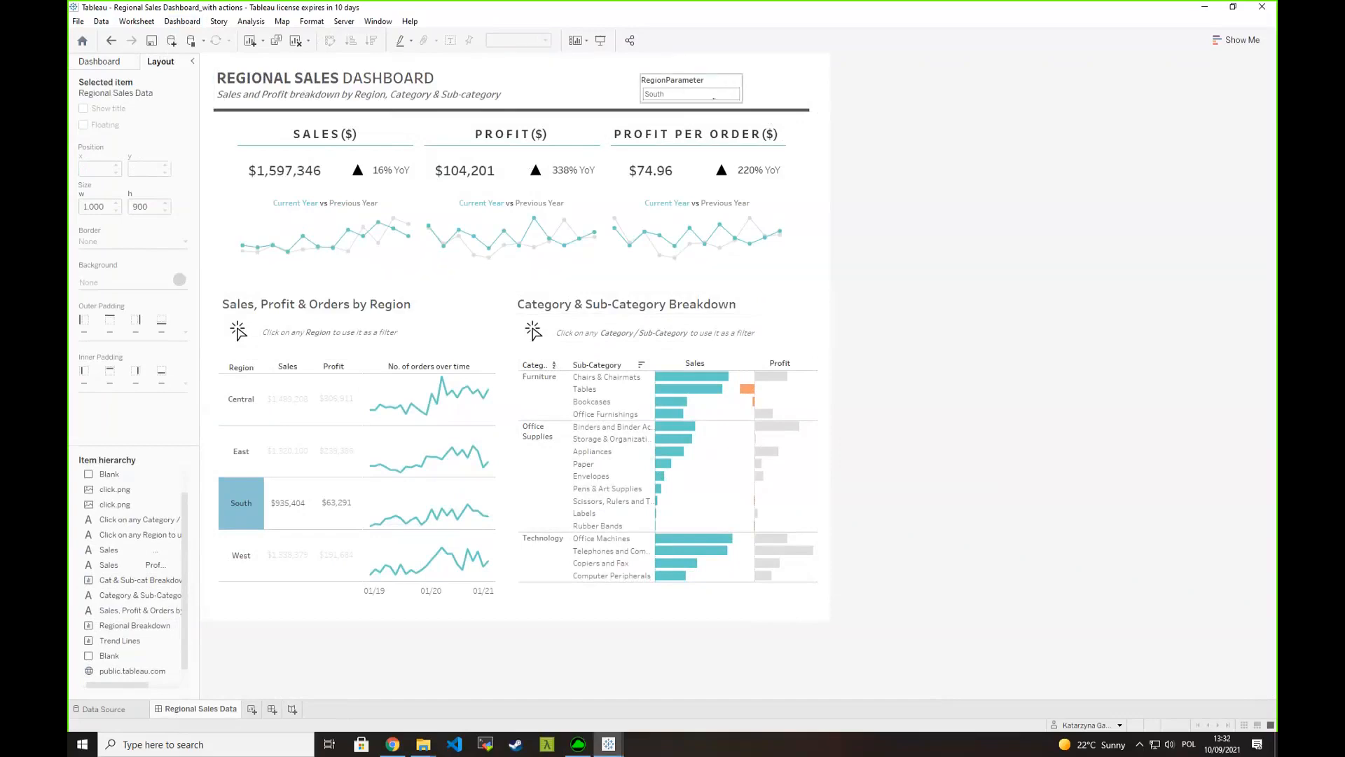
left_click(690, 83)
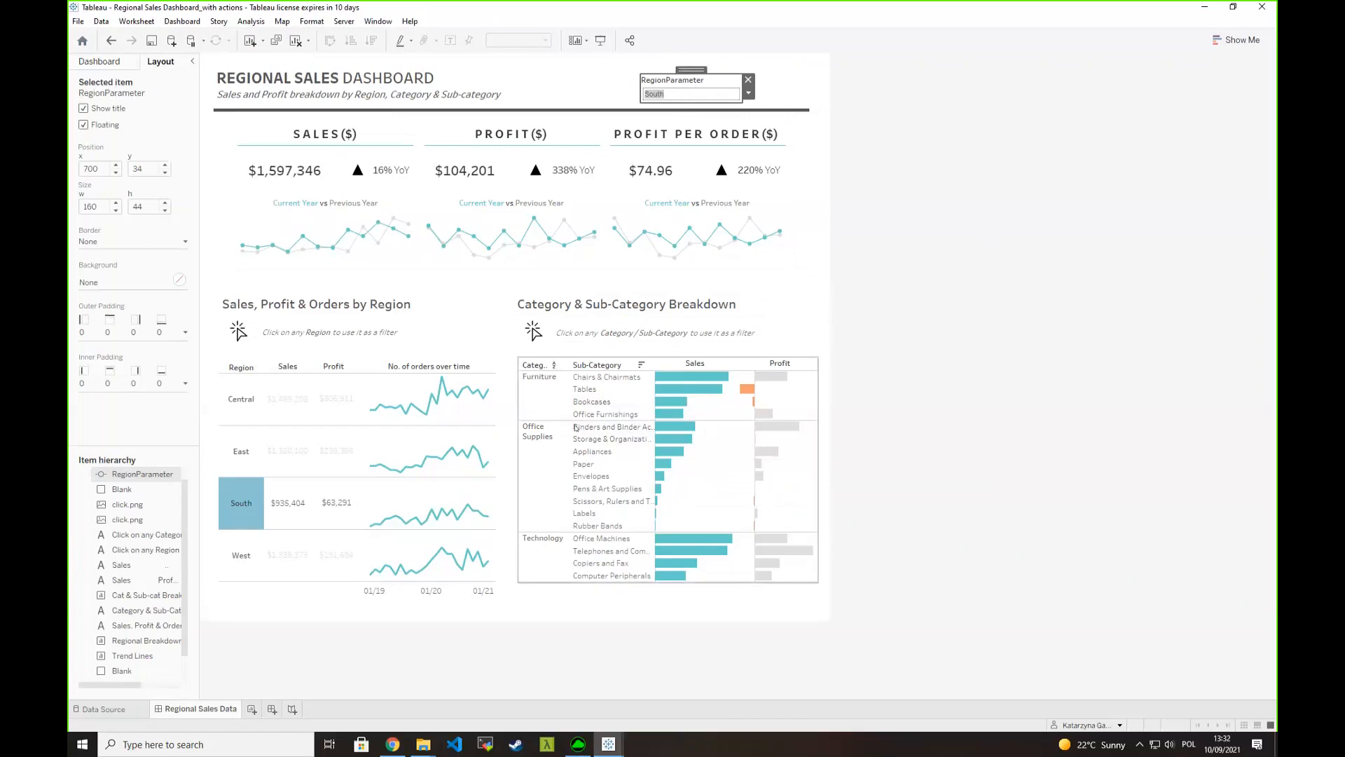
- Select the East region, check the RegionParameter control, and minimize the Regional Sales workbook
mouse_move(237, 514)
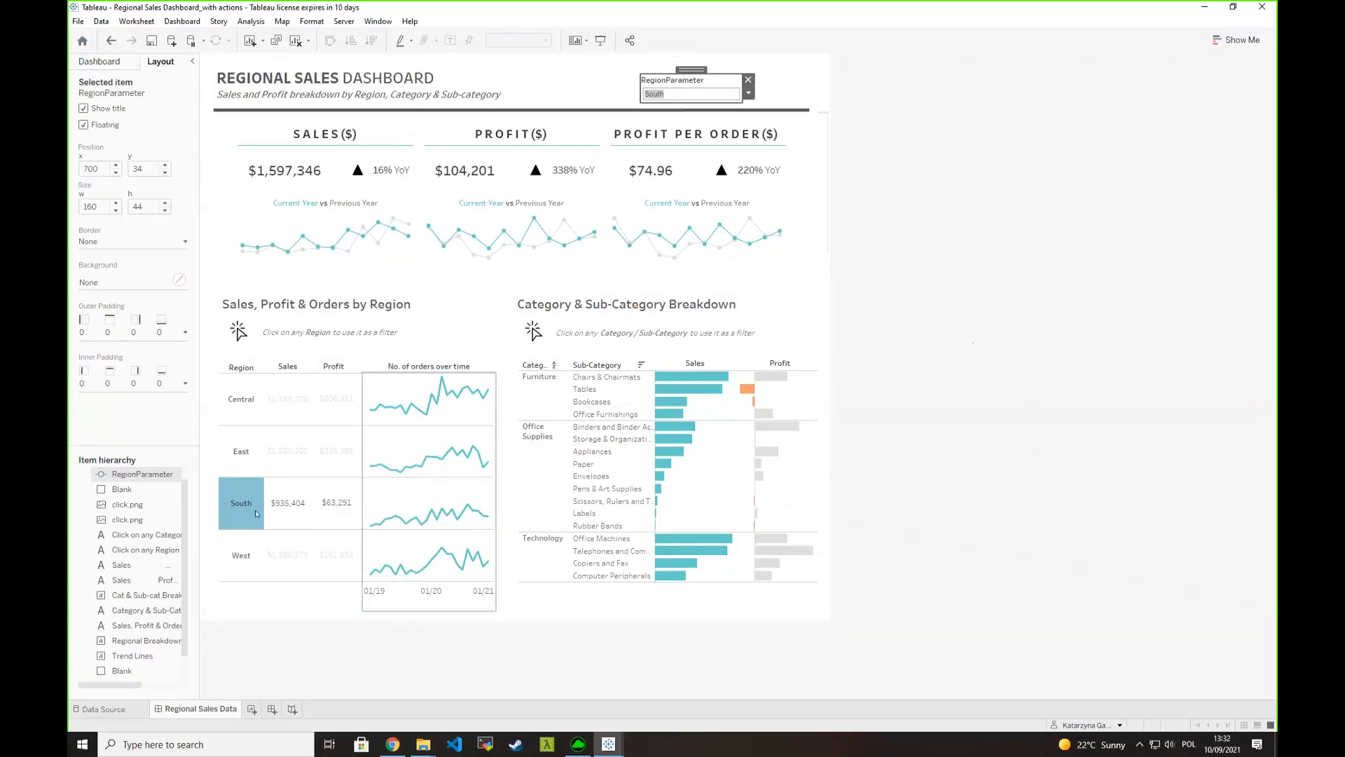
left_click(241, 451)
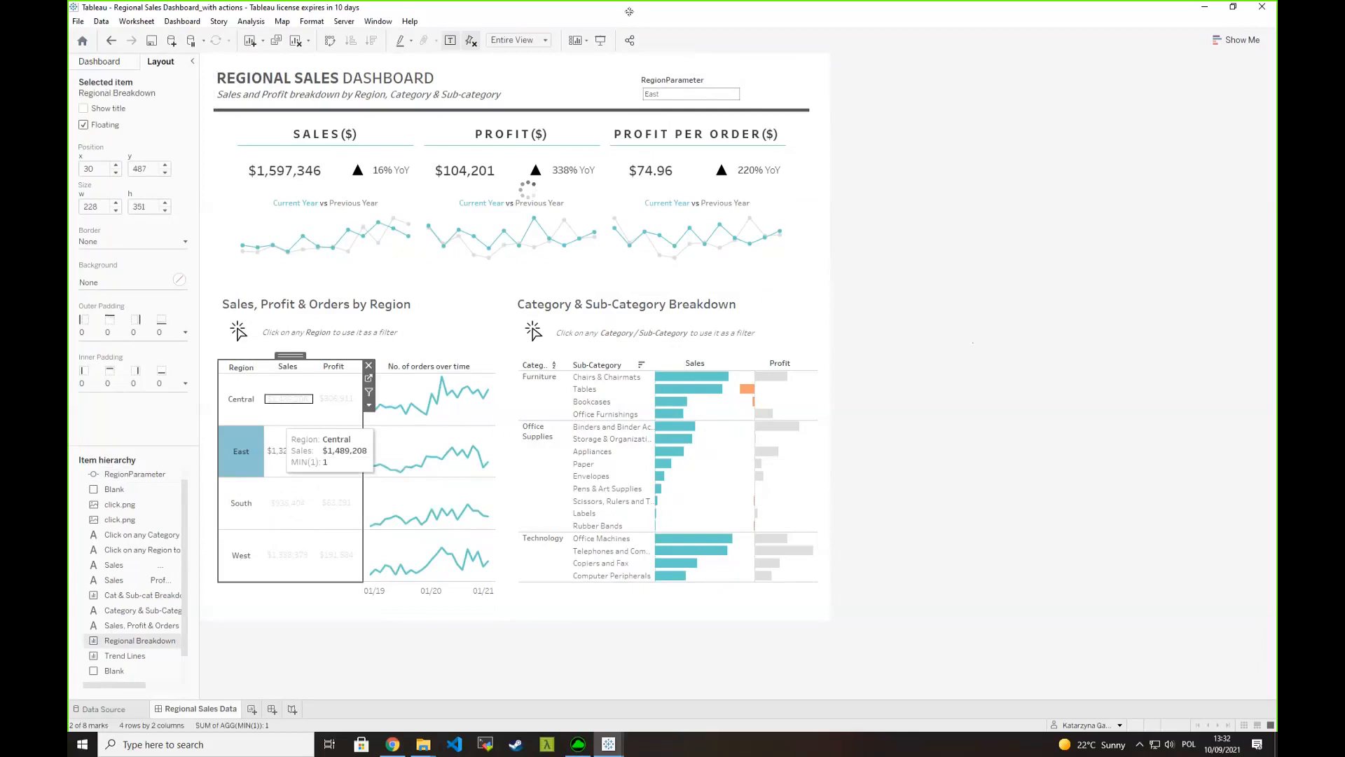
left_click(704, 93)
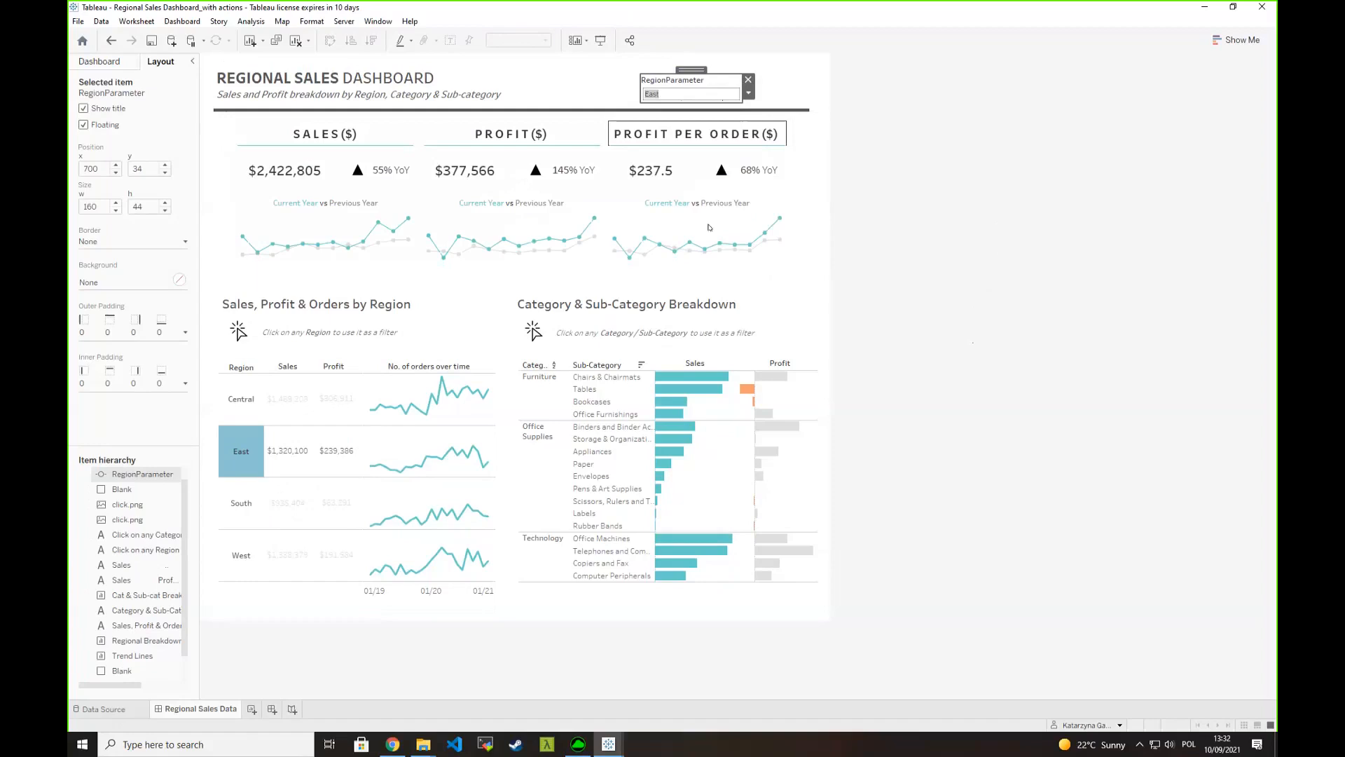
left_click(1201, 12)
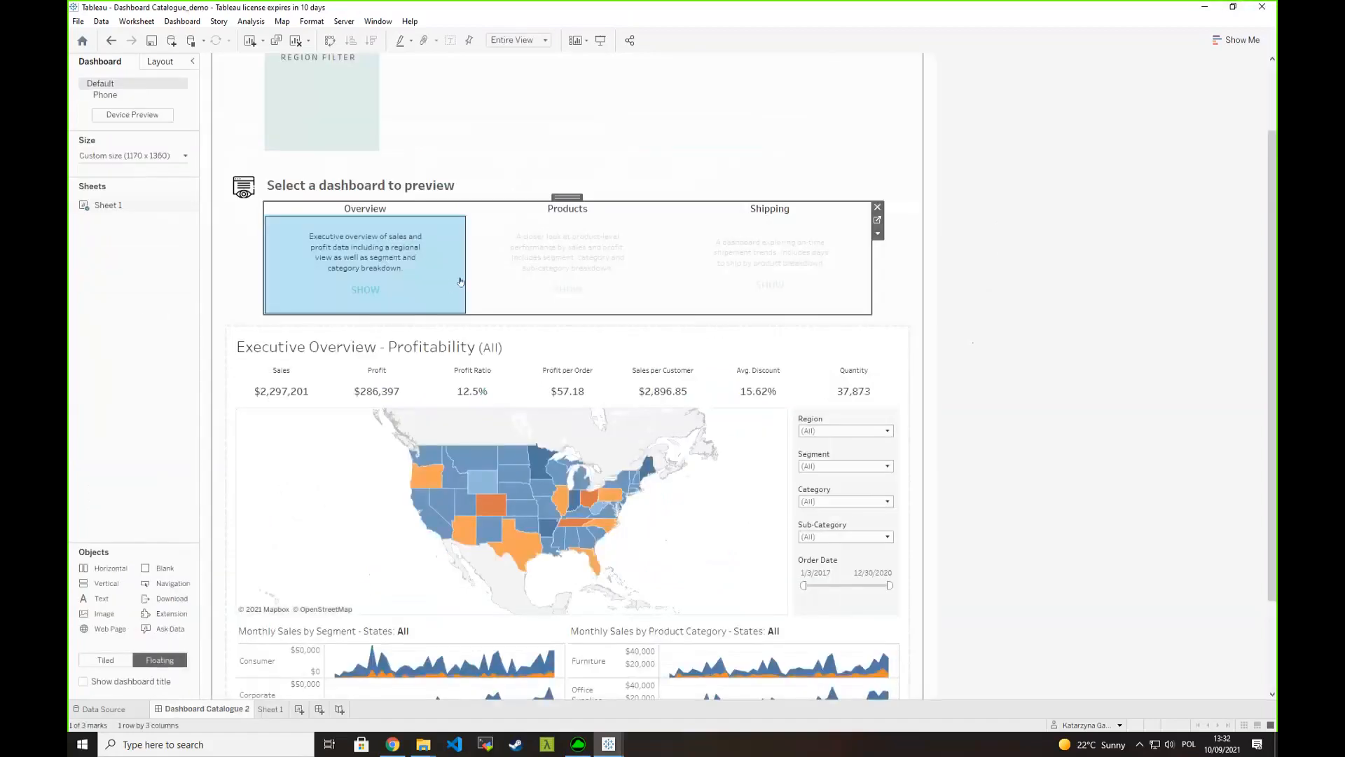
- Clear the dashboard selection in the catalogue and switch to the published Dashboard Catalogue page in Chrome
scroll(1223, 426, "up", 1)
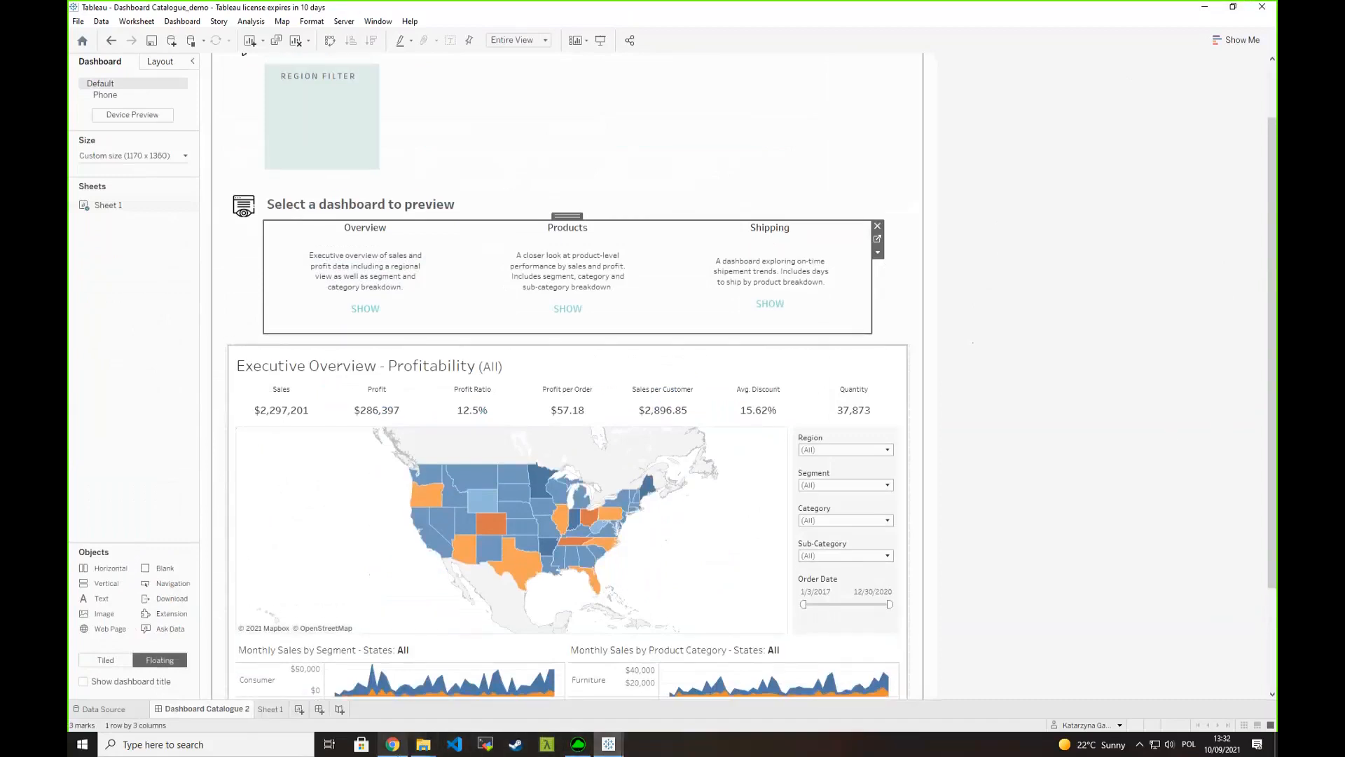
mouse_move(393, 745)
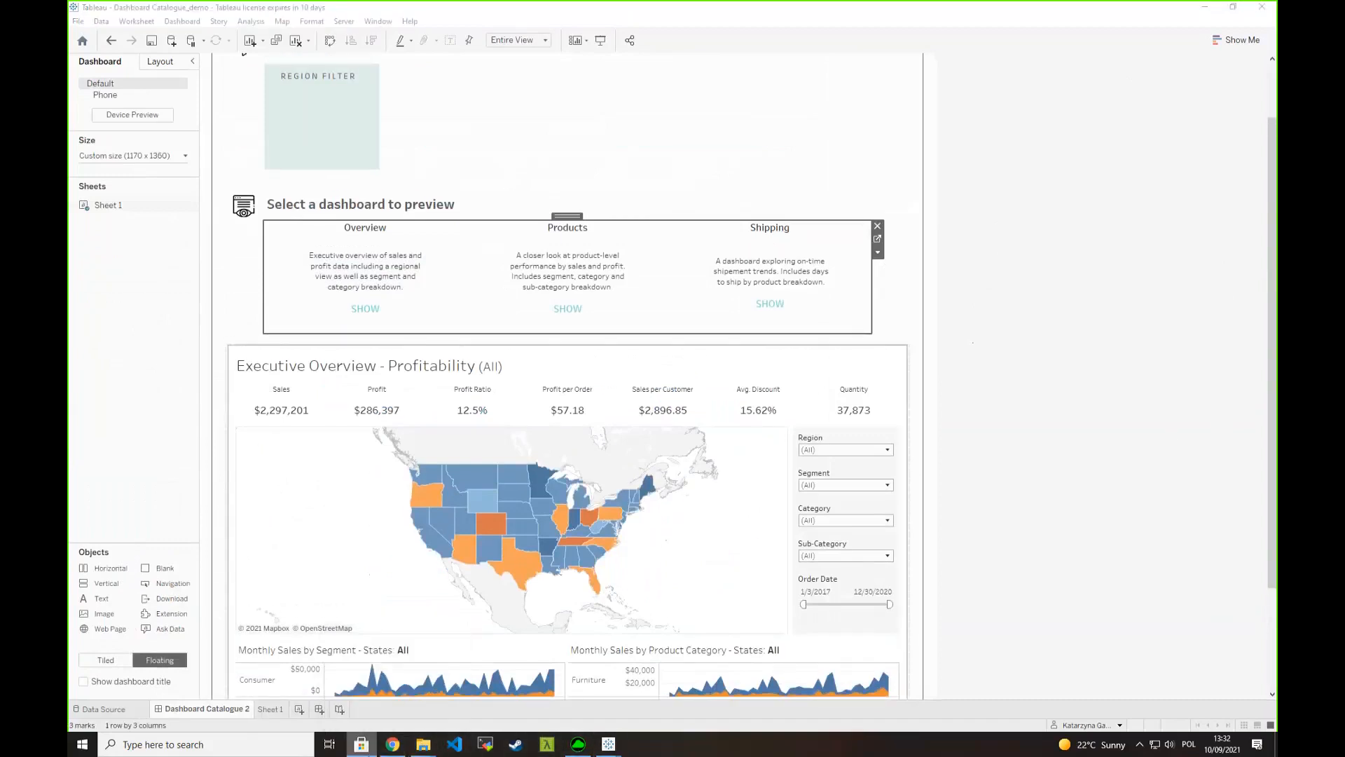
left_click(360, 744)
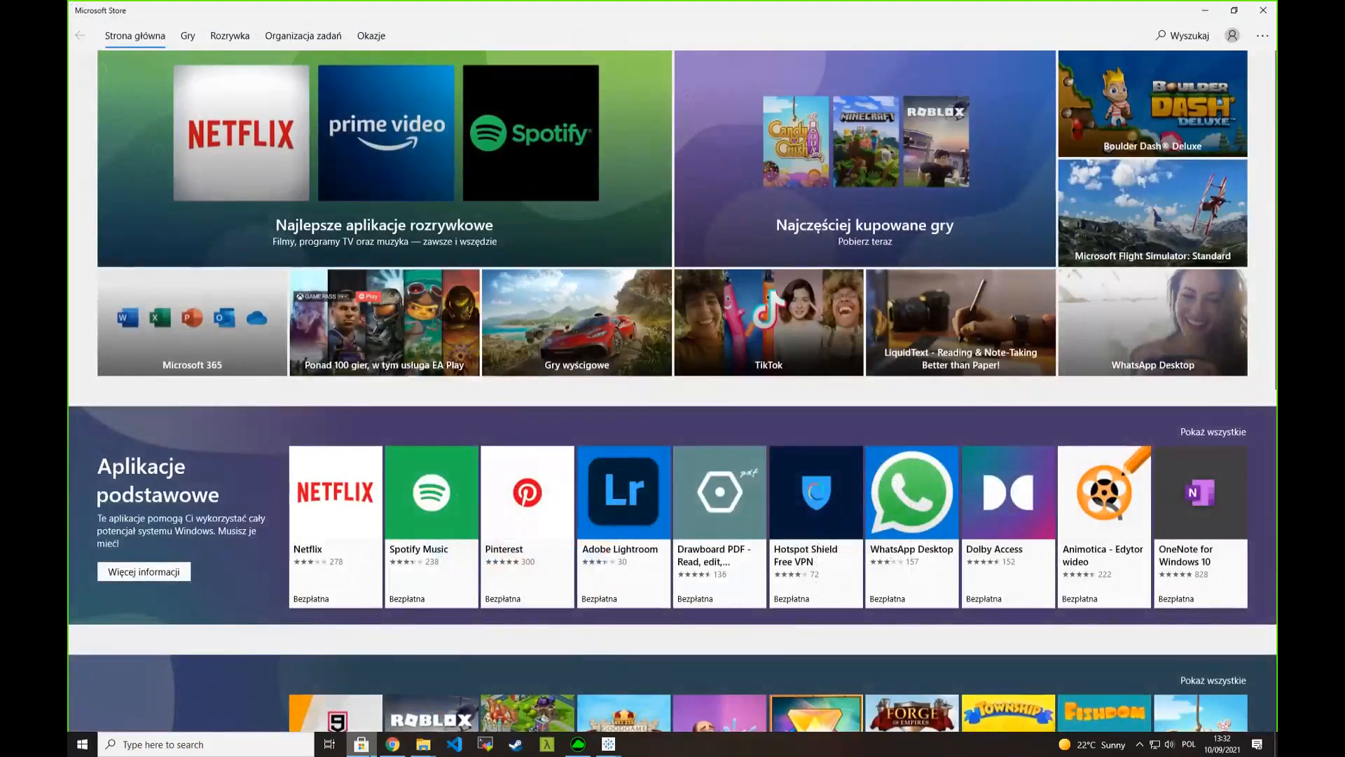
left_click(392, 744)
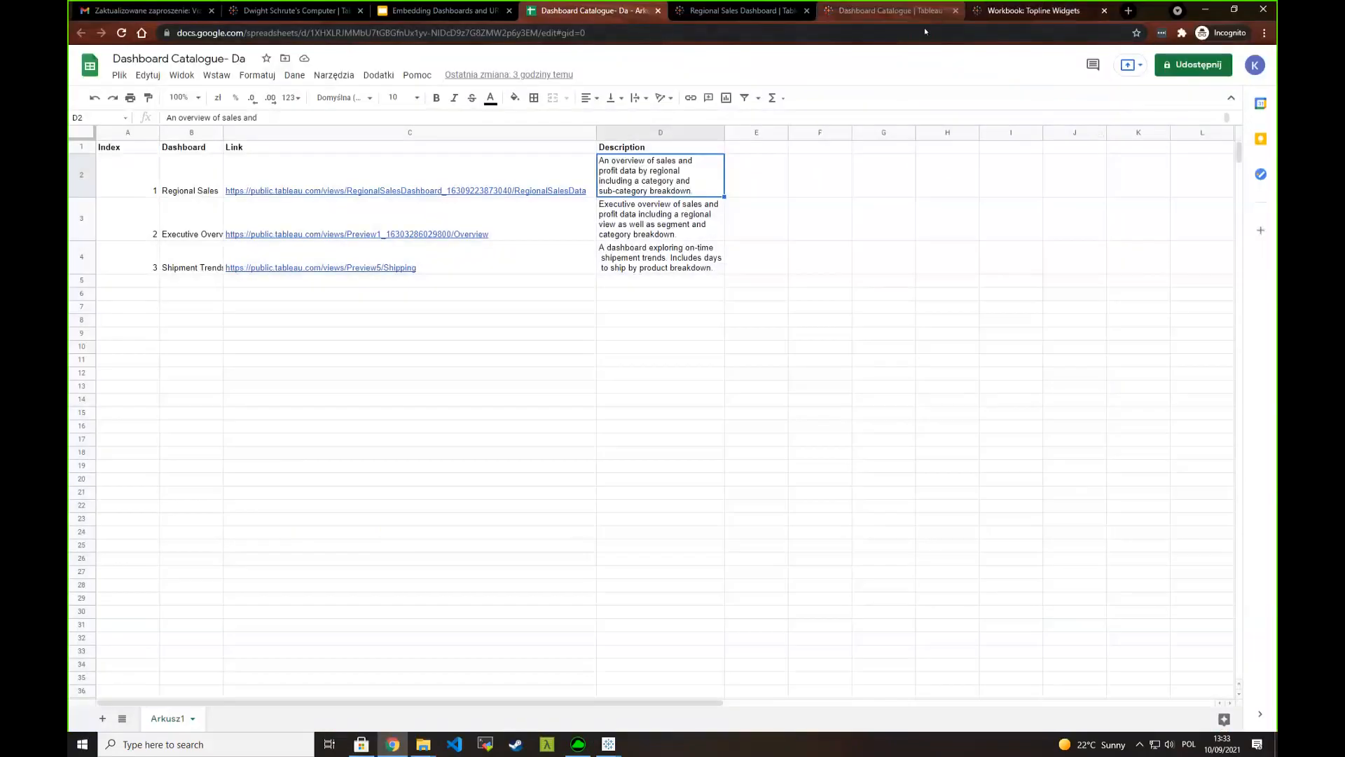
left_click(902, 258)
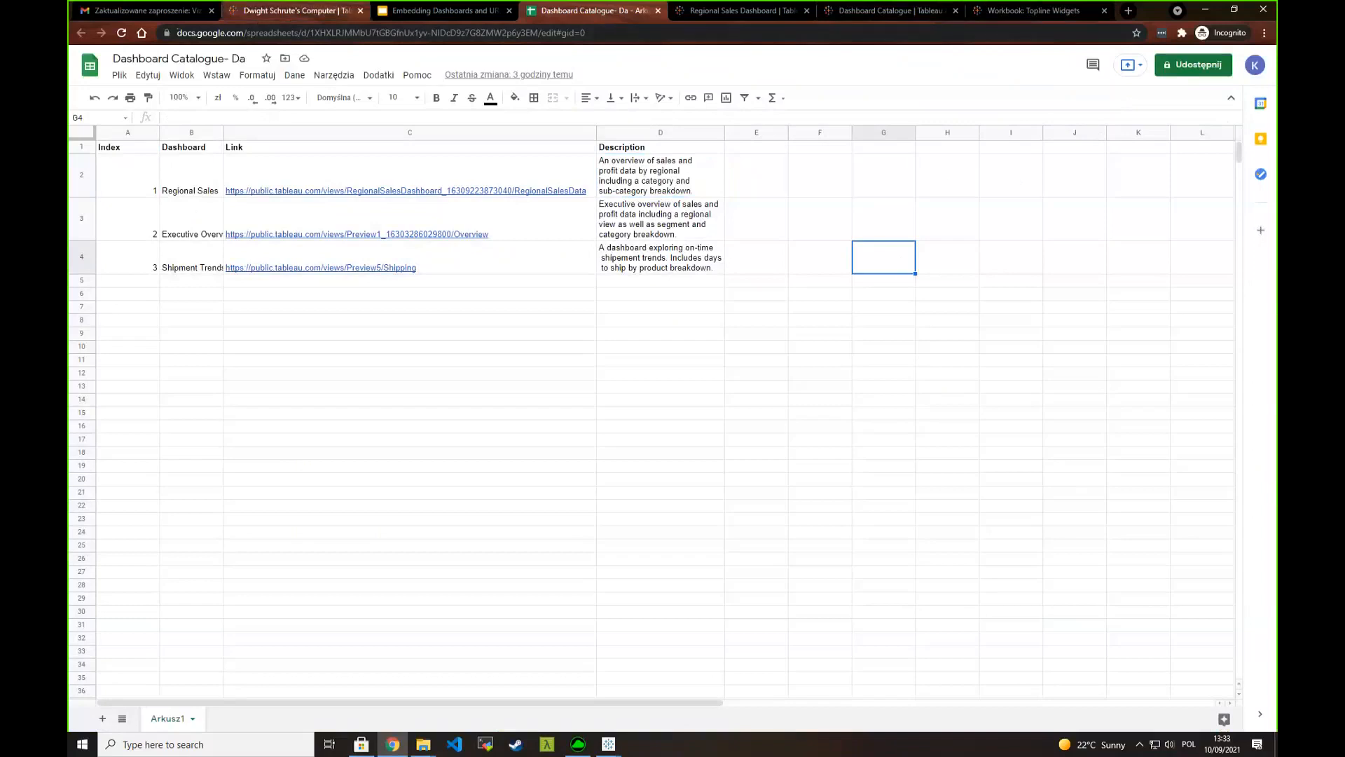
key("ctrl+Tab")
key("ctrl+Tab")
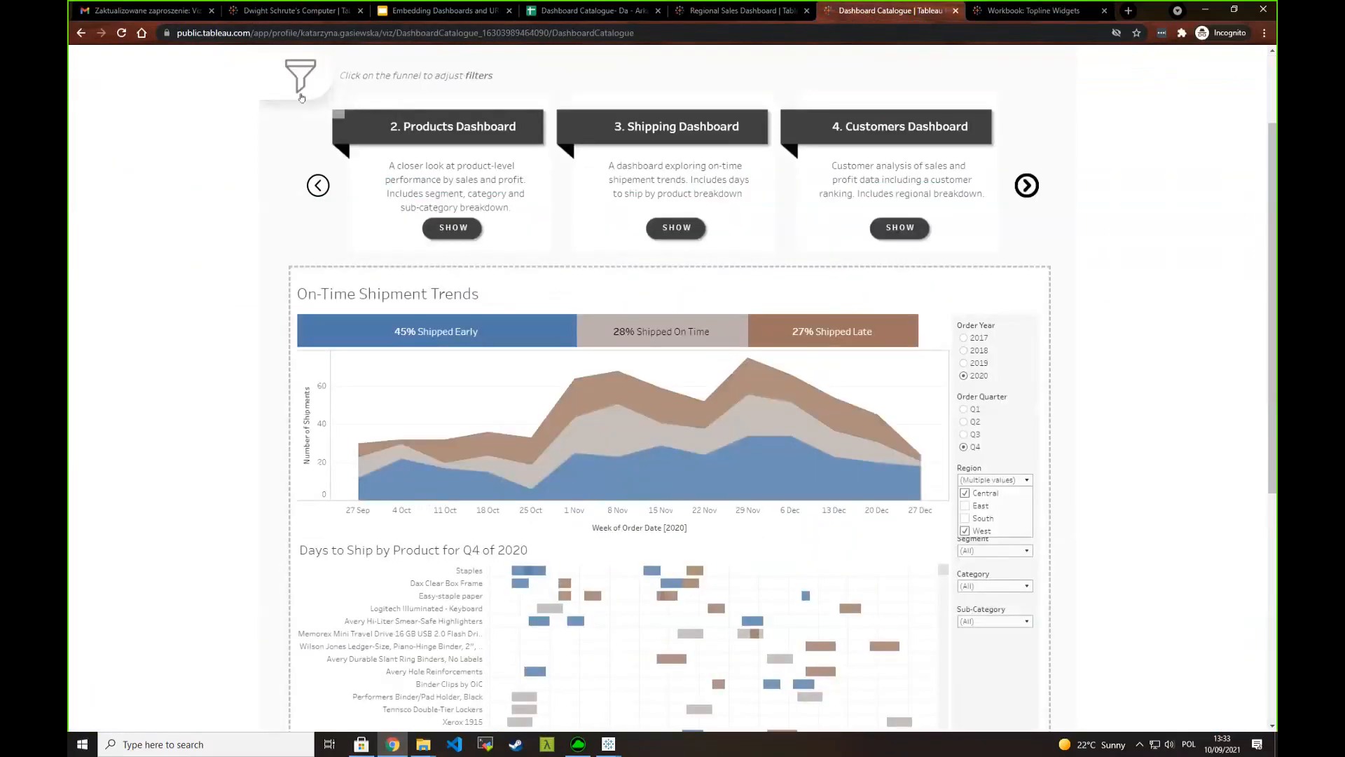
- Review the filters panel and its Region filter in the published Dashboard Catalogue, and minimize the browser to return to Tableau
left_click(350, 241)
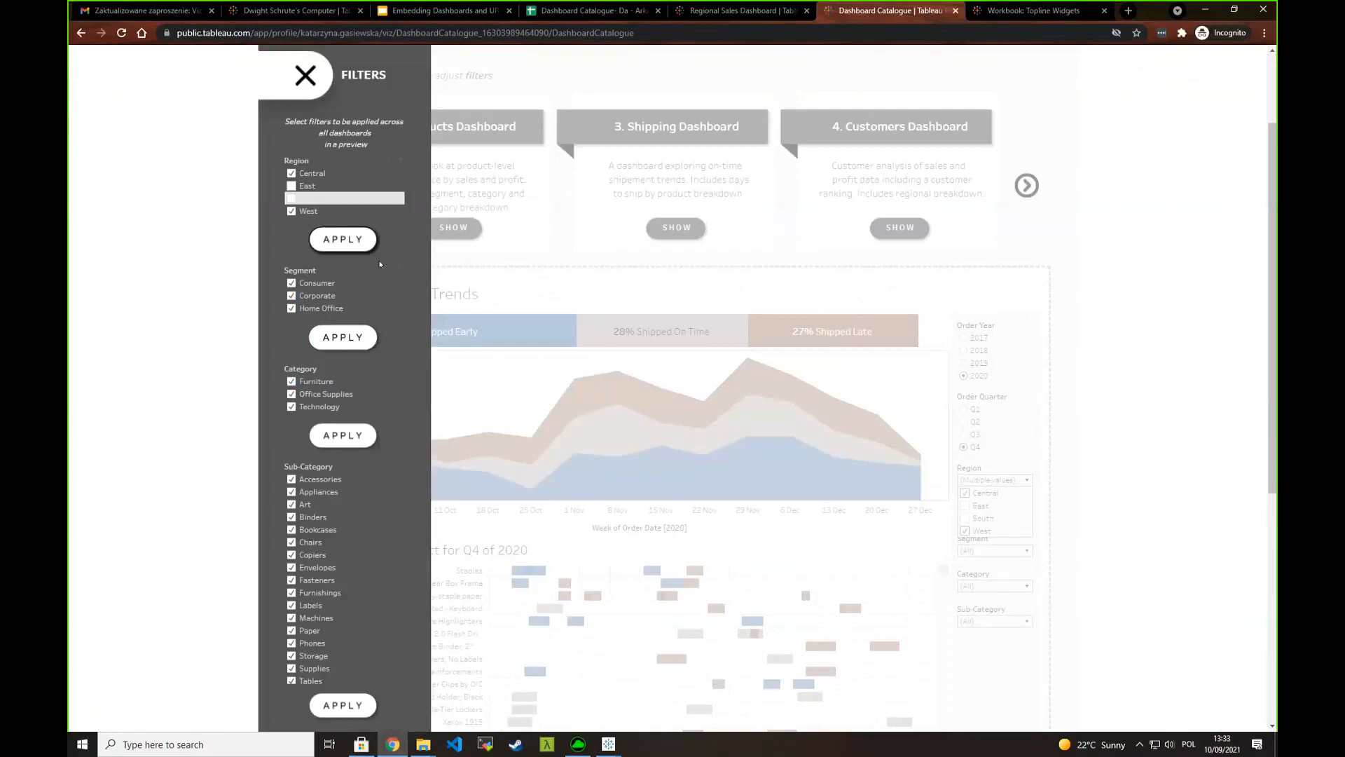
left_click(354, 239)
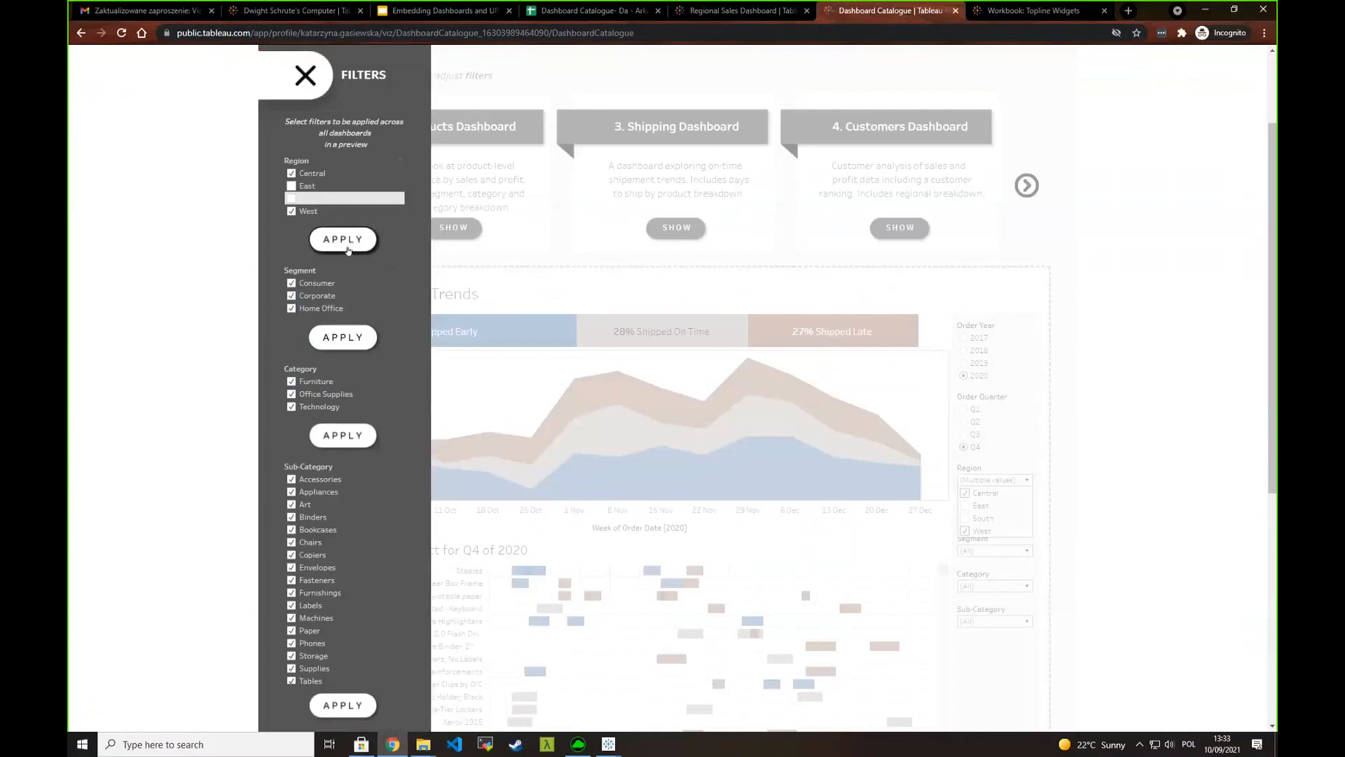
left_click(1202, 13)
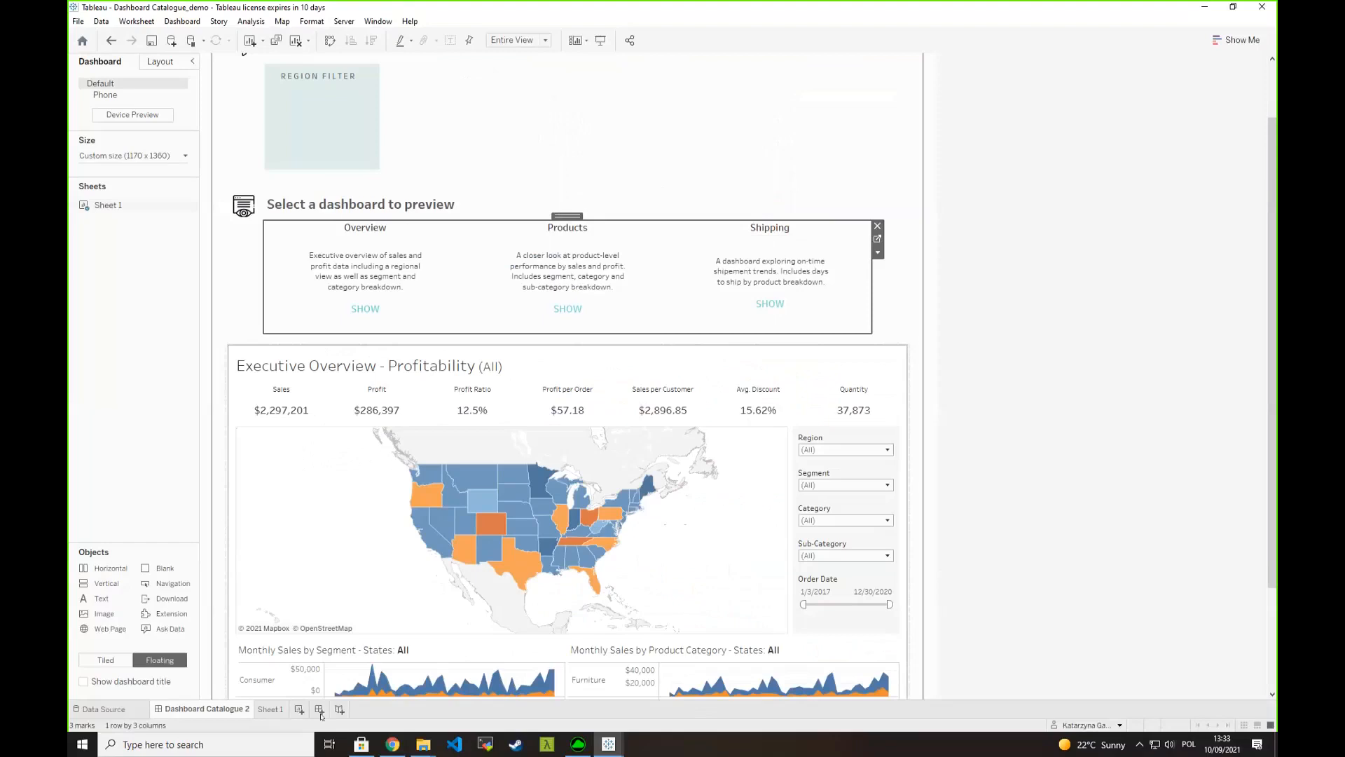
- Create a new worksheet in the Dashboard Catalogue workbook and rename it Filters
left_click(271, 709)
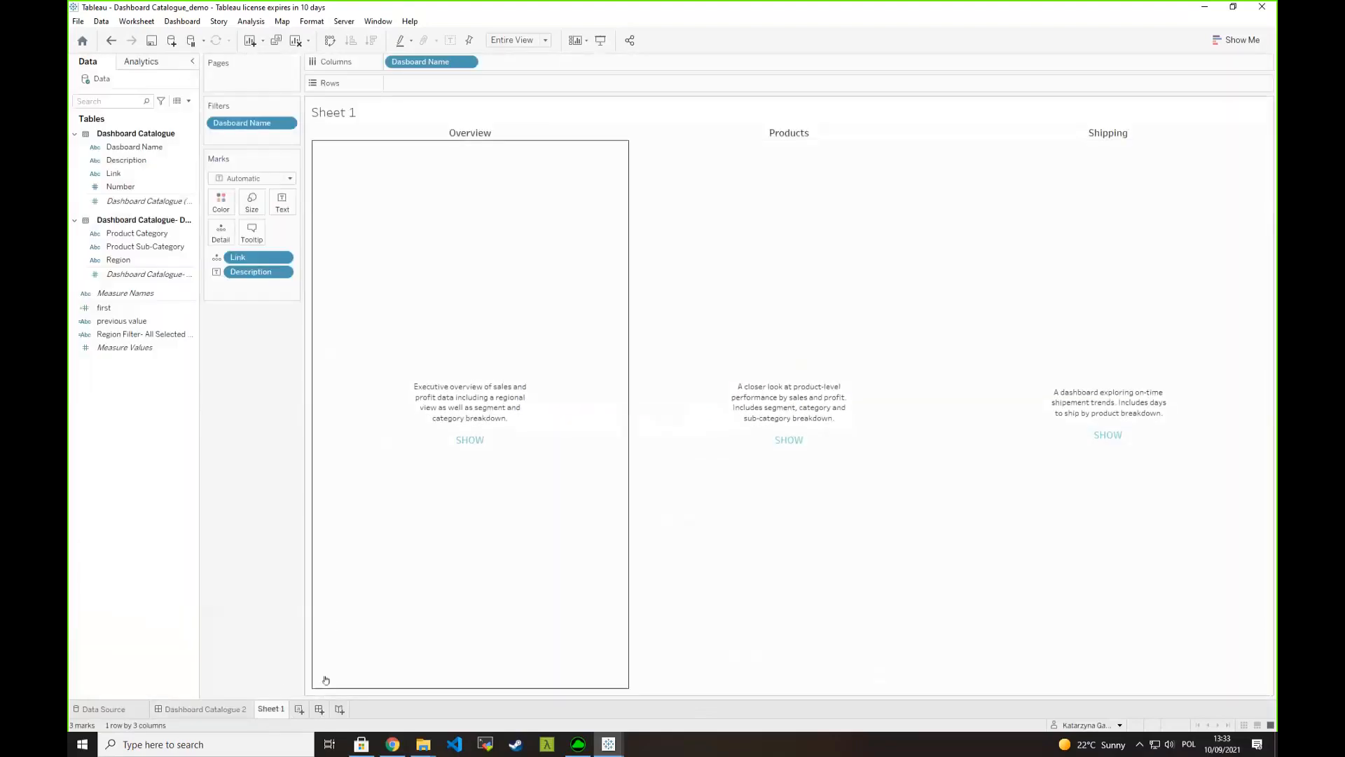
left_click(299, 709)
right_click(297, 710)
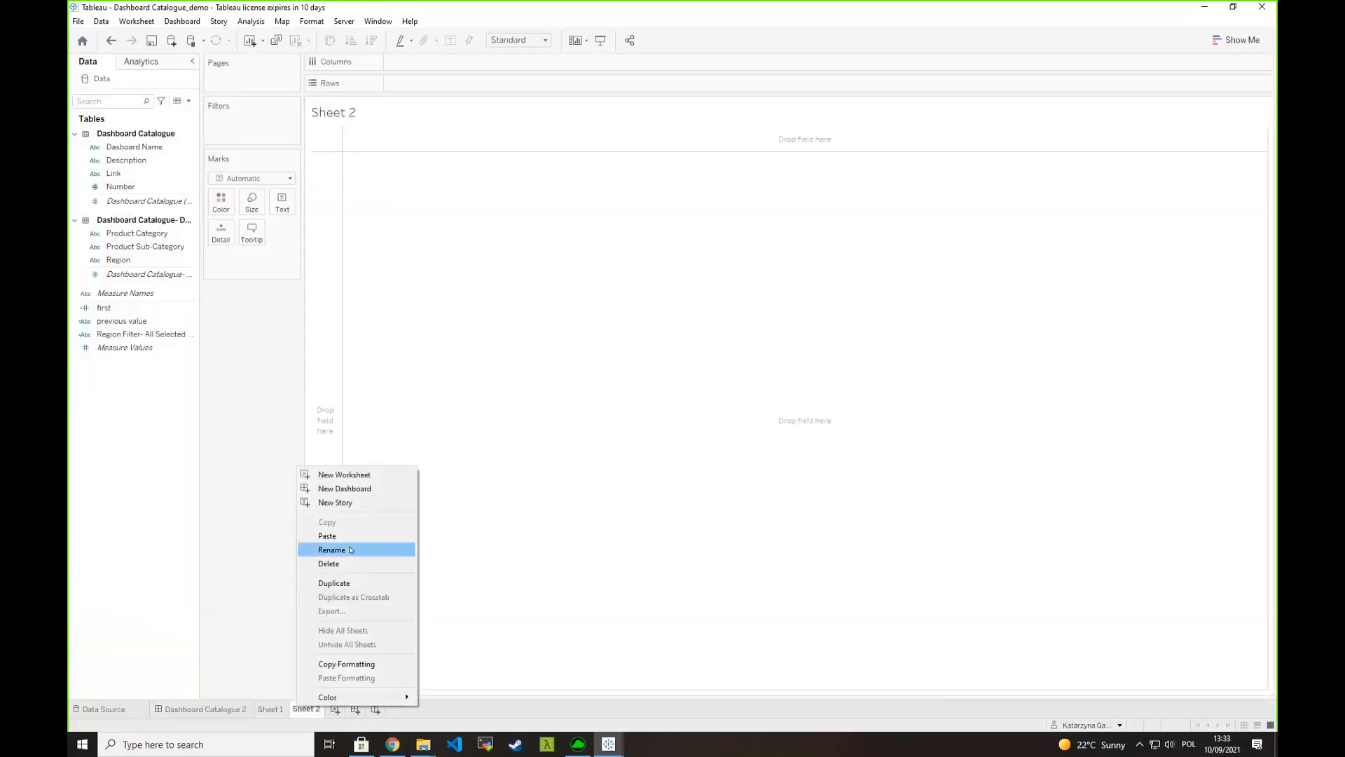
left_click(378, 549)
type("Filte")
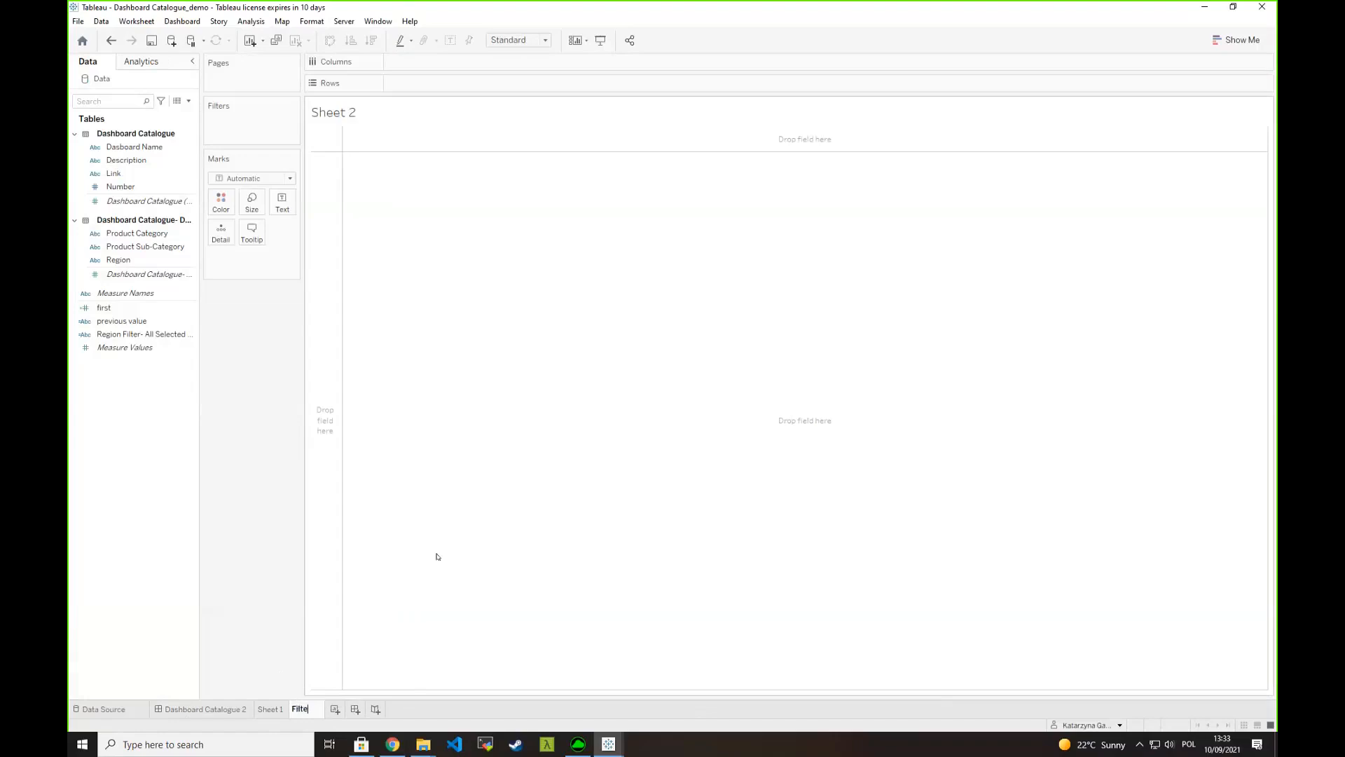
type("rs")
key("Return")
- Place the Region field on rows in the Filters sheet and add it as a filter with all four regions selected
left_click(132, 259)
left_click_drag(133, 259, 324, 242)
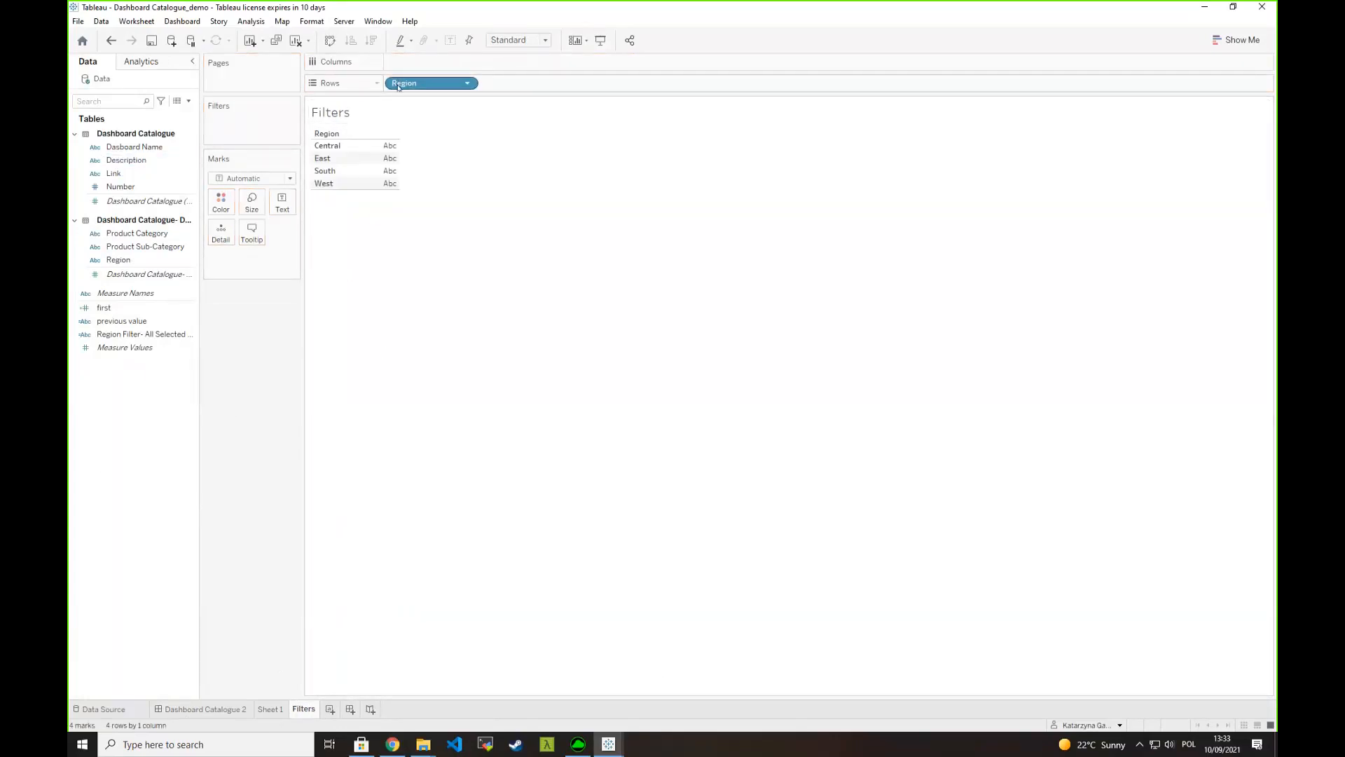
left_click_drag(398, 87, 245, 122)
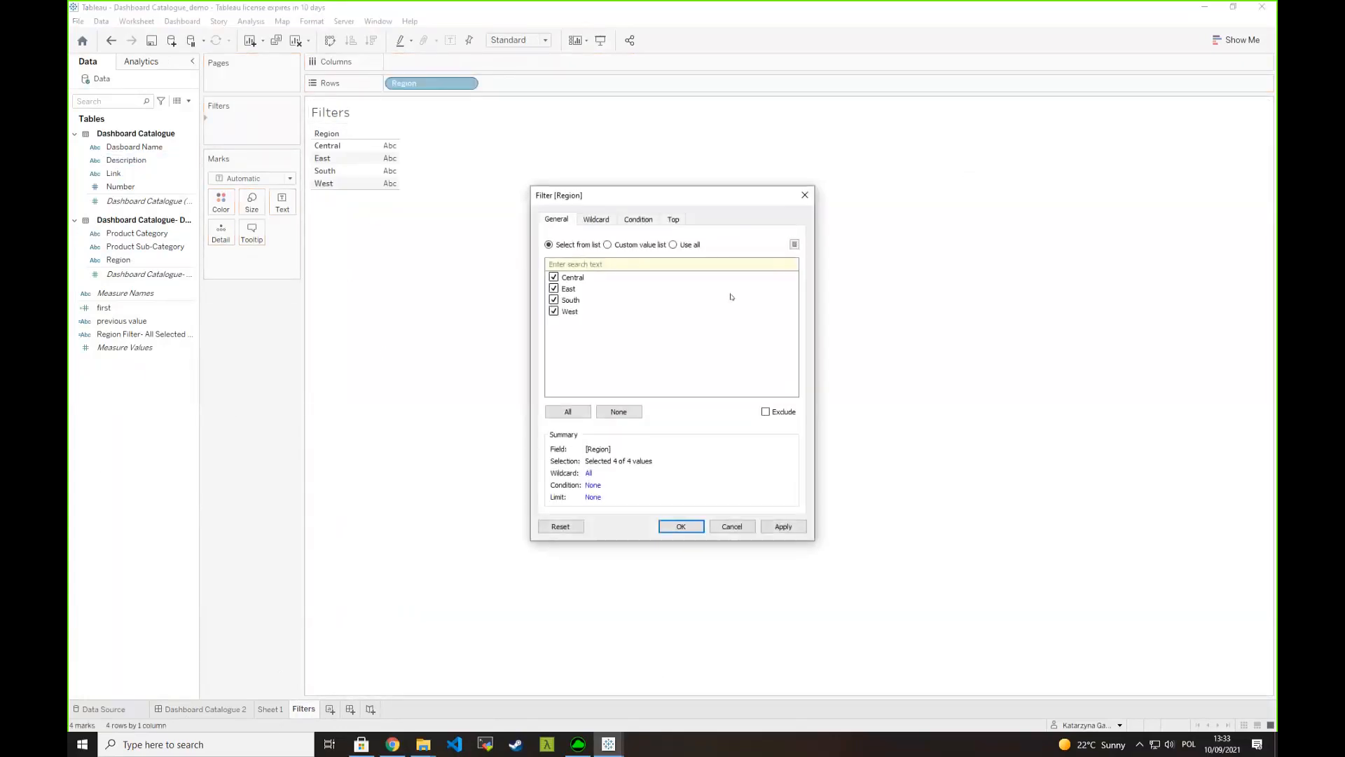
left_click(681, 528)
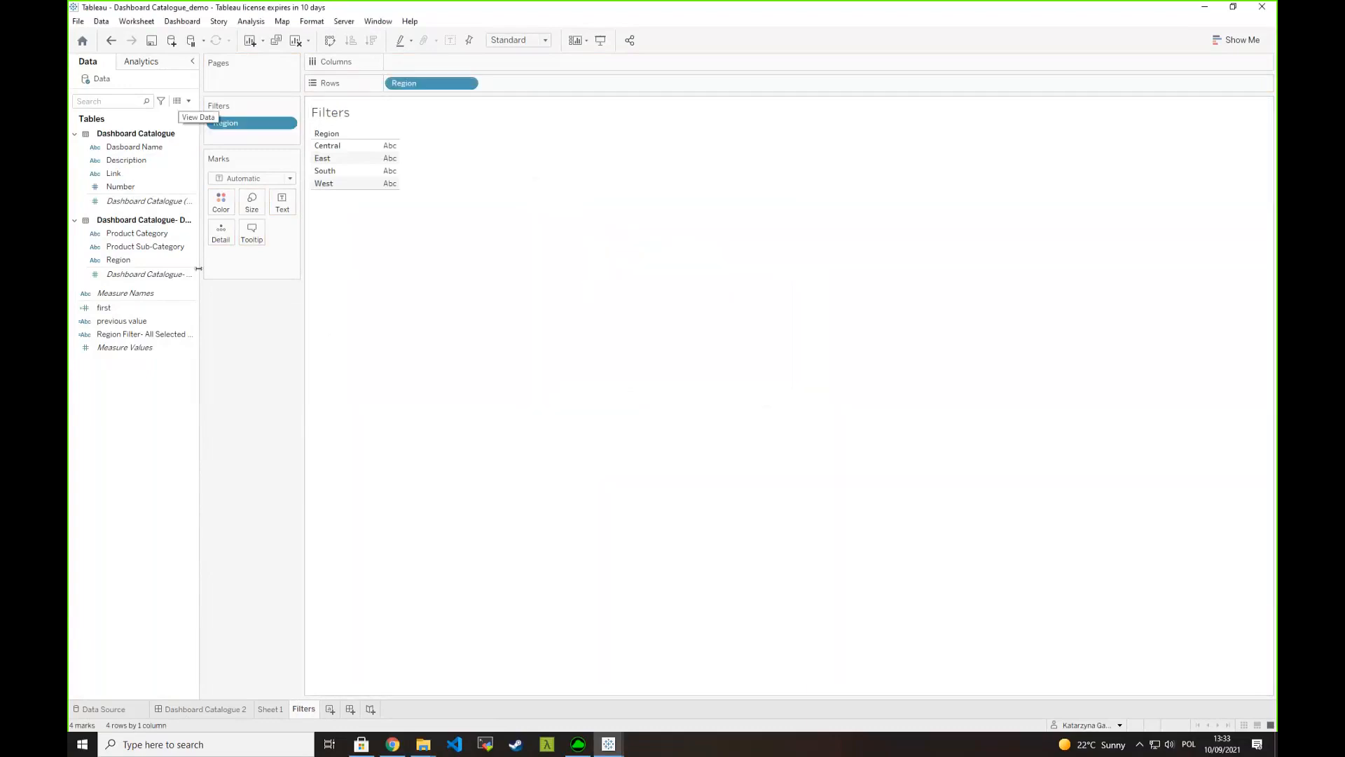
- Create a string parameter named RegionParameter with an empty current value and all values allowed
left_click(189, 100)
left_click(122, 127)
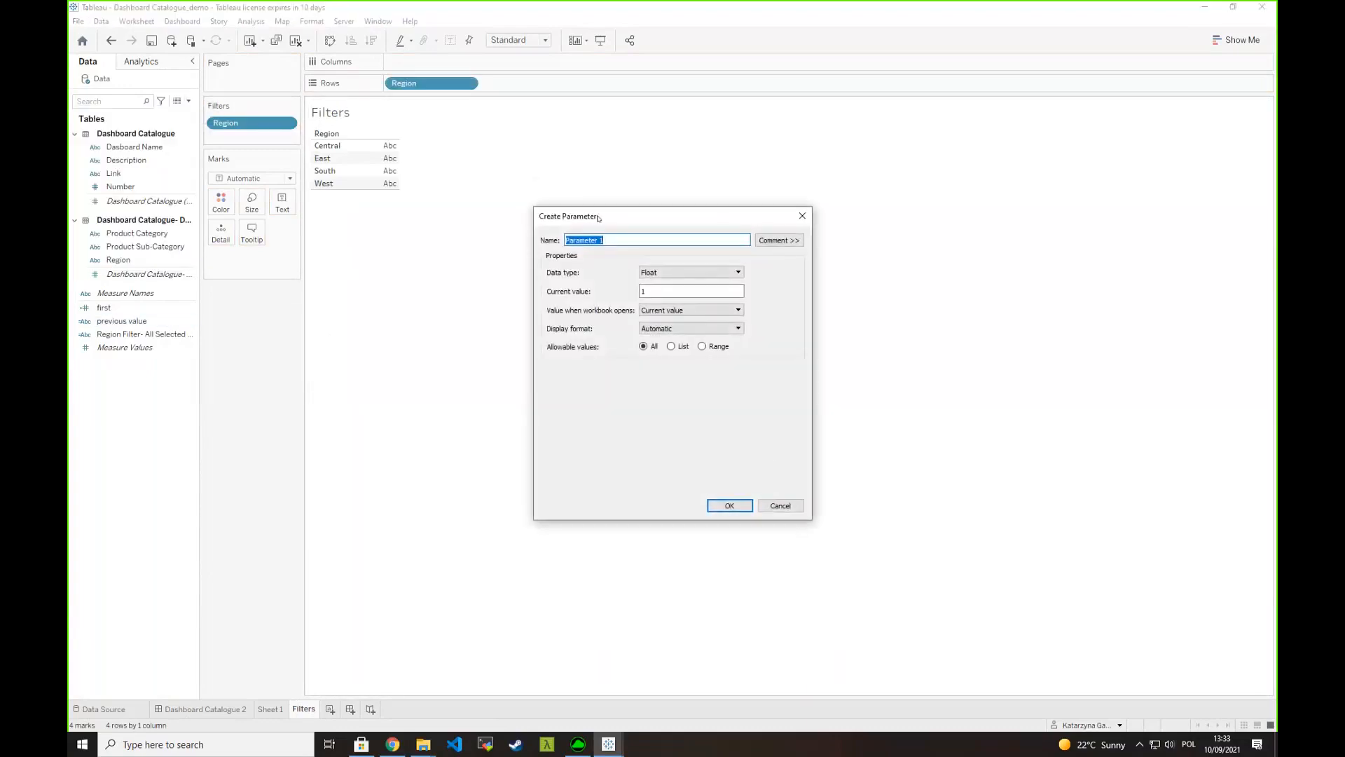
type("Region")
left_click(657, 274)
left_click(651, 297)
key("BackSpace")
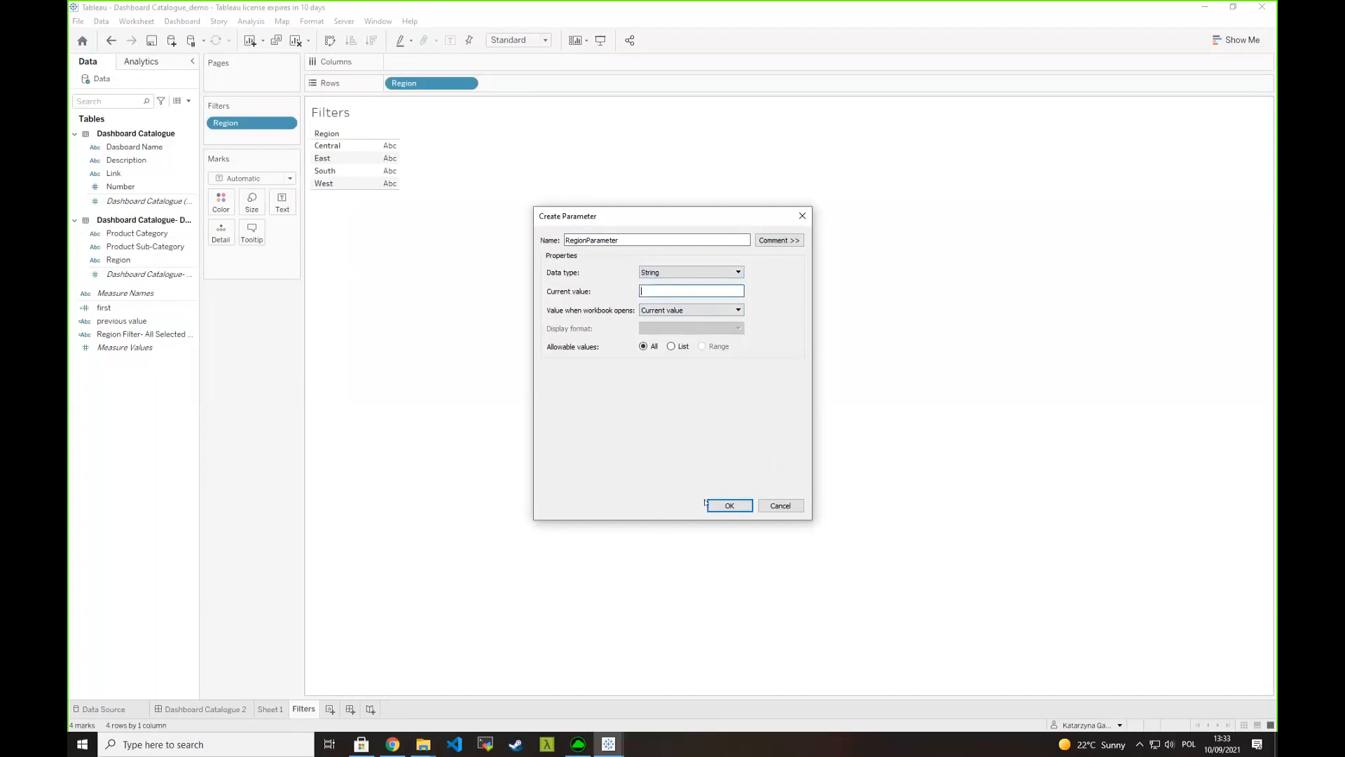
left_click(746, 504)
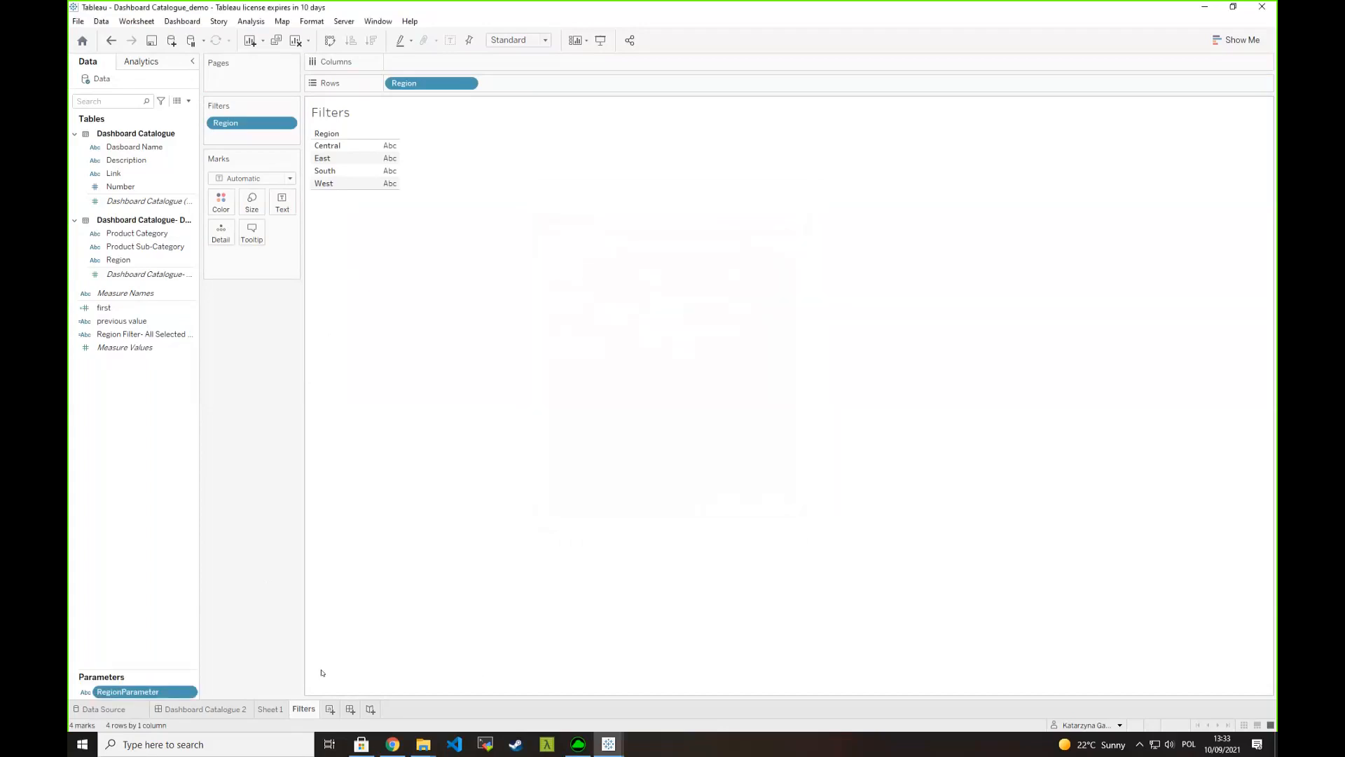
- Float the Filters sheet inside the Region Filter box on Dashboard Catalogue 2, fit it to Entire View, and hide its title
left_click(210, 709)
left_click_drag(112, 218, 266, 88)
left_click_drag(512, 299, 390, 170)
left_click(518, 40)
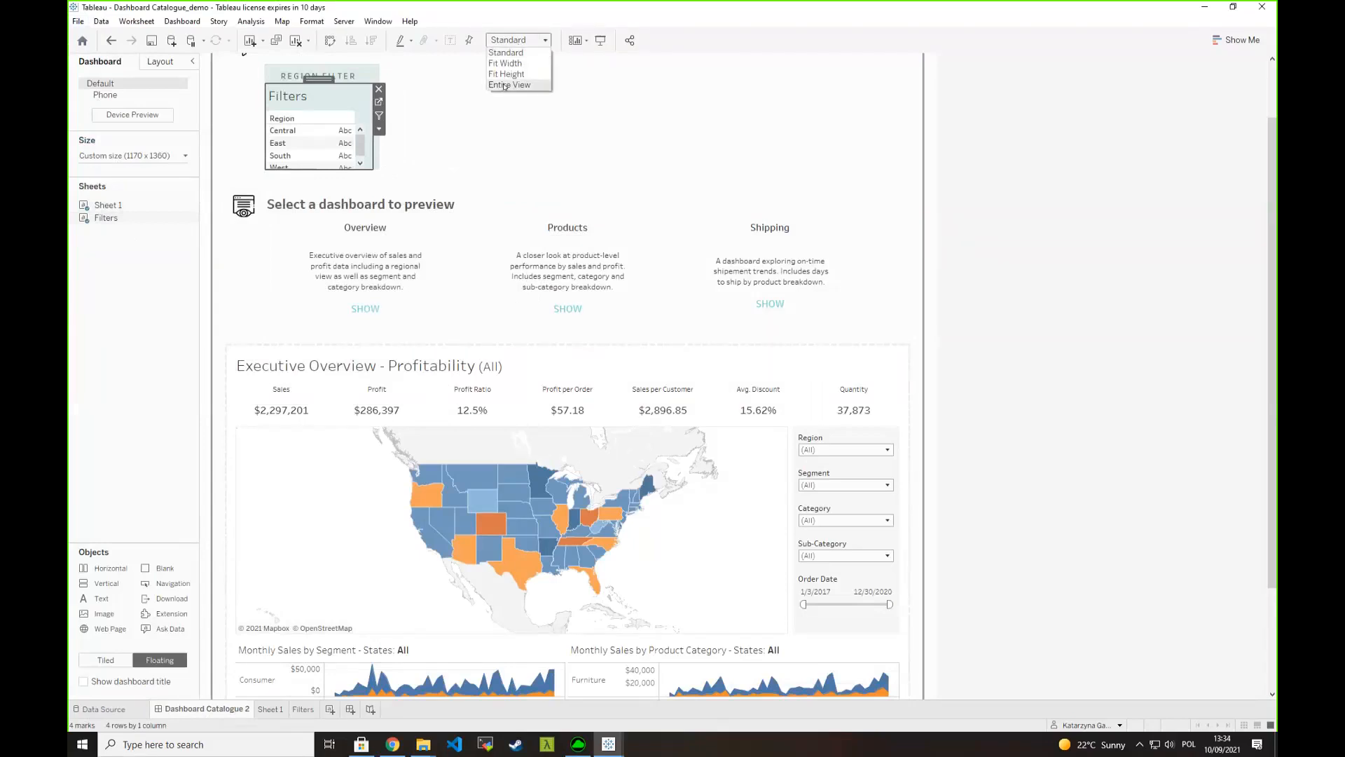
left_click(504, 85)
right_click(292, 93)
left_click(329, 128)
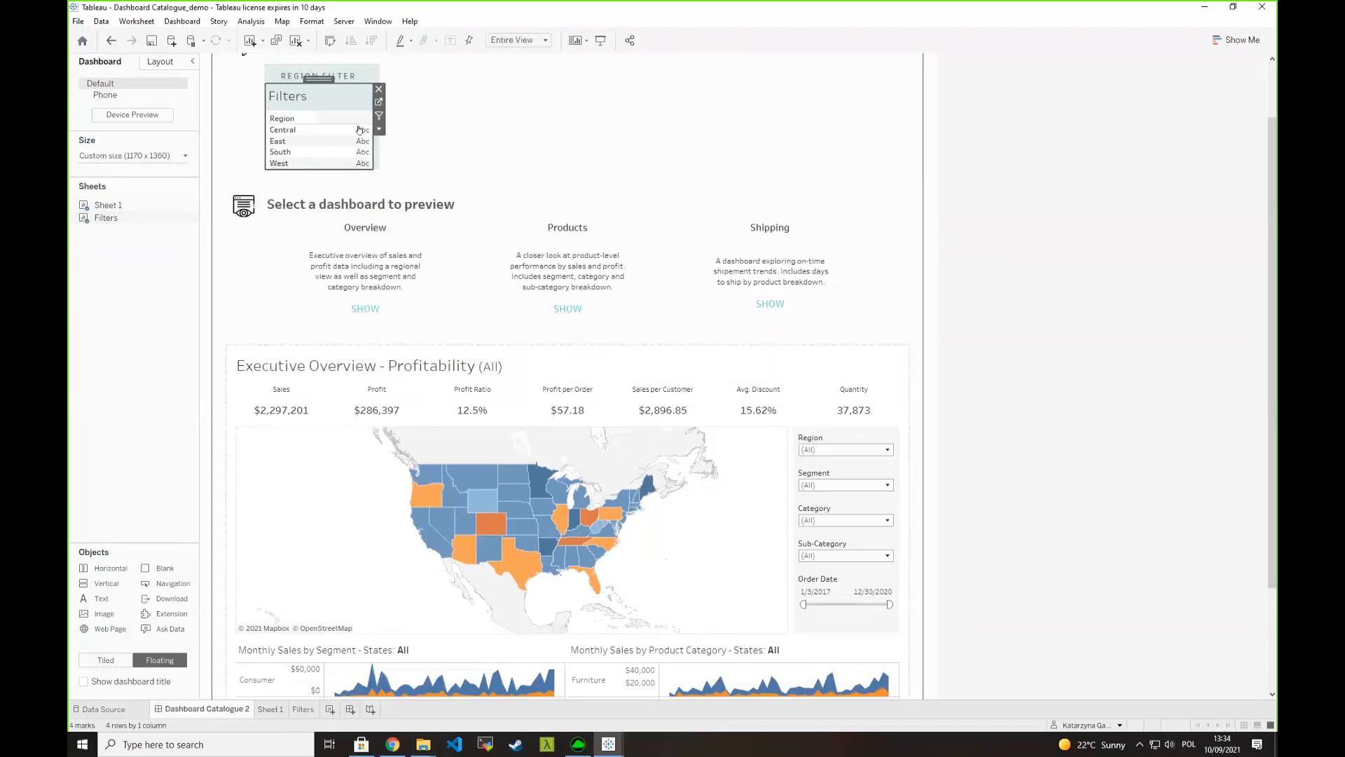
- Show the Region filter and the RegionParameter control on the dashboard beside the Filters sheet
left_click(379, 129)
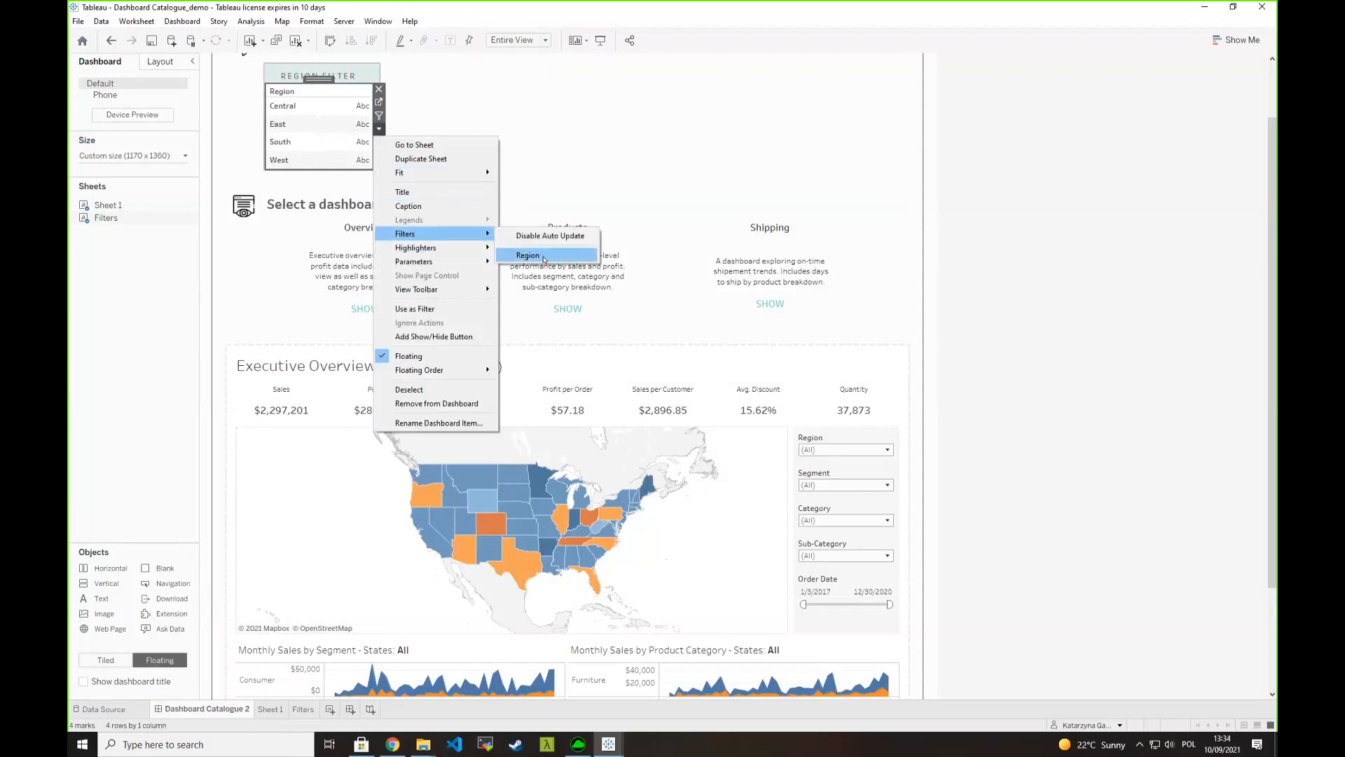
left_click(543, 256)
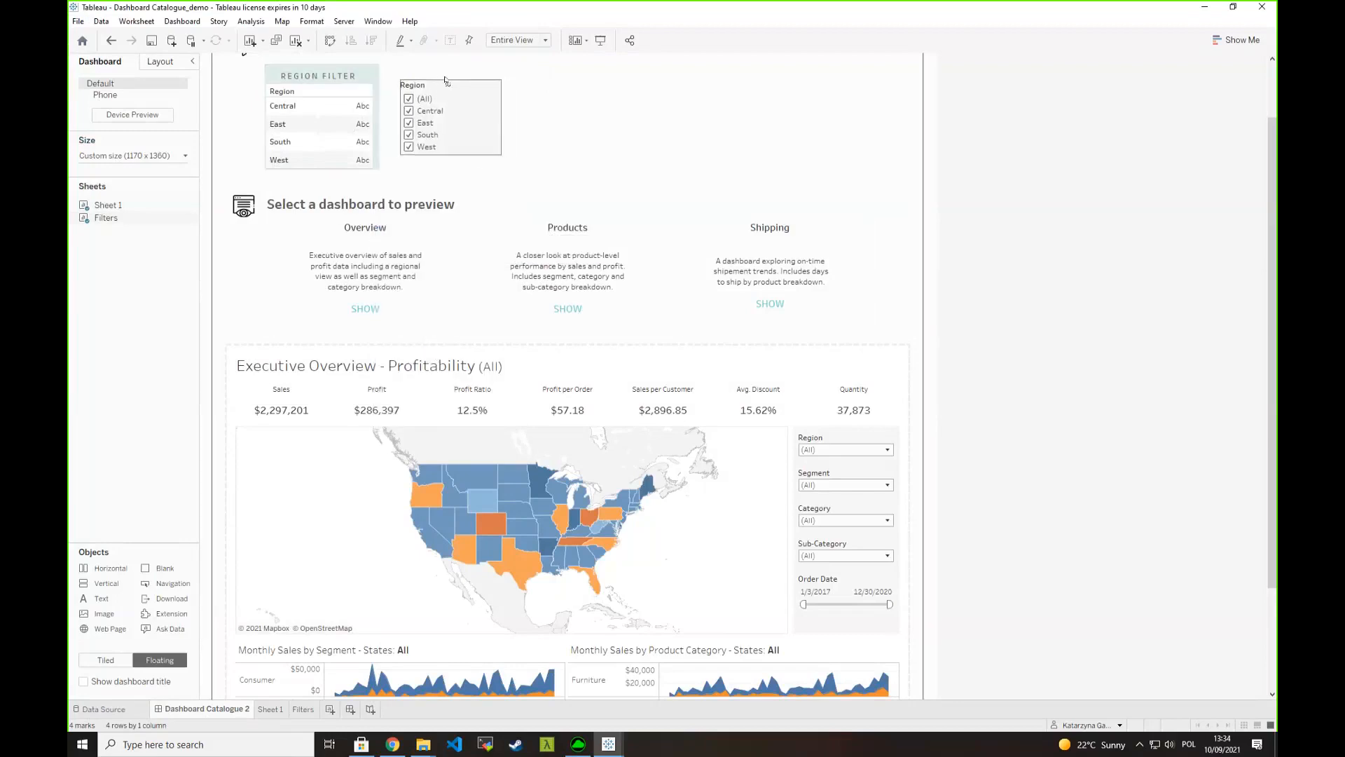
left_click(333, 124)
left_click(337, 124)
left_click(379, 128)
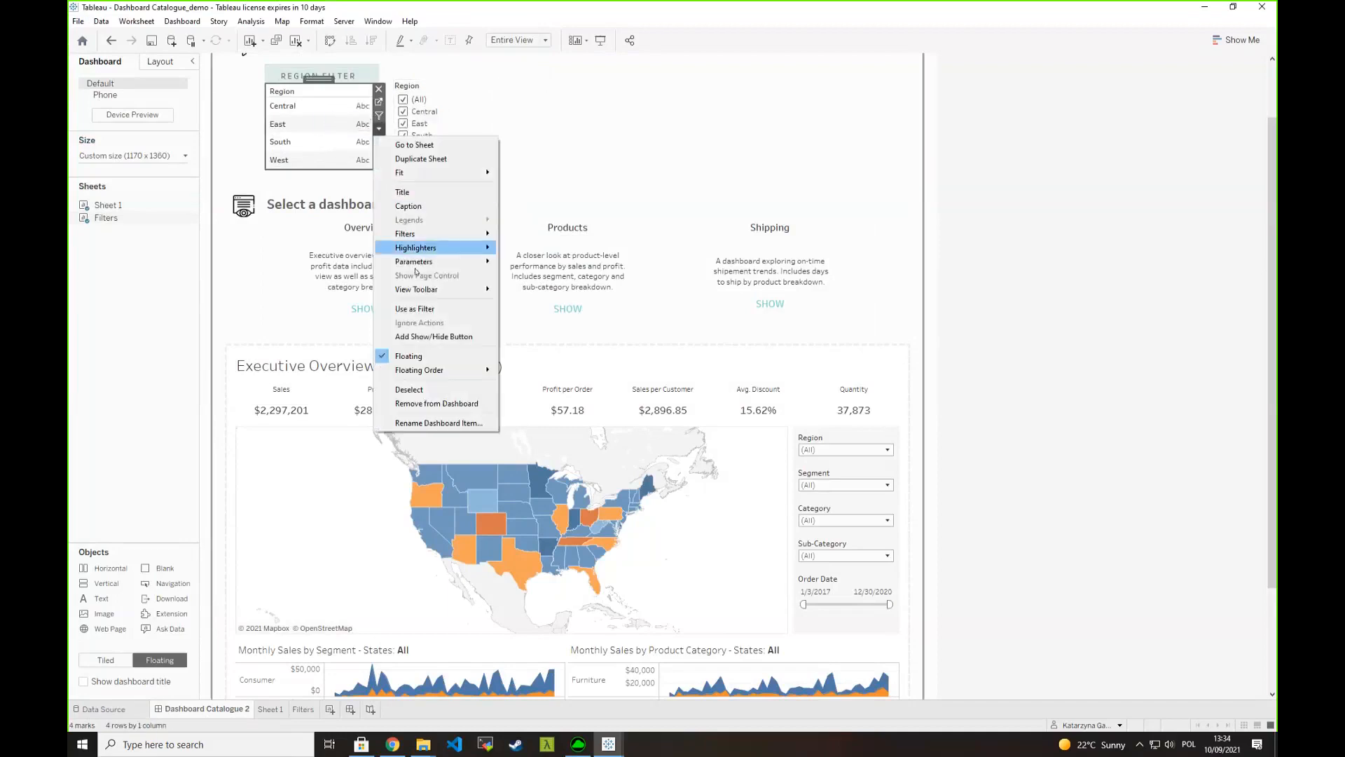
mouse_move(455, 261)
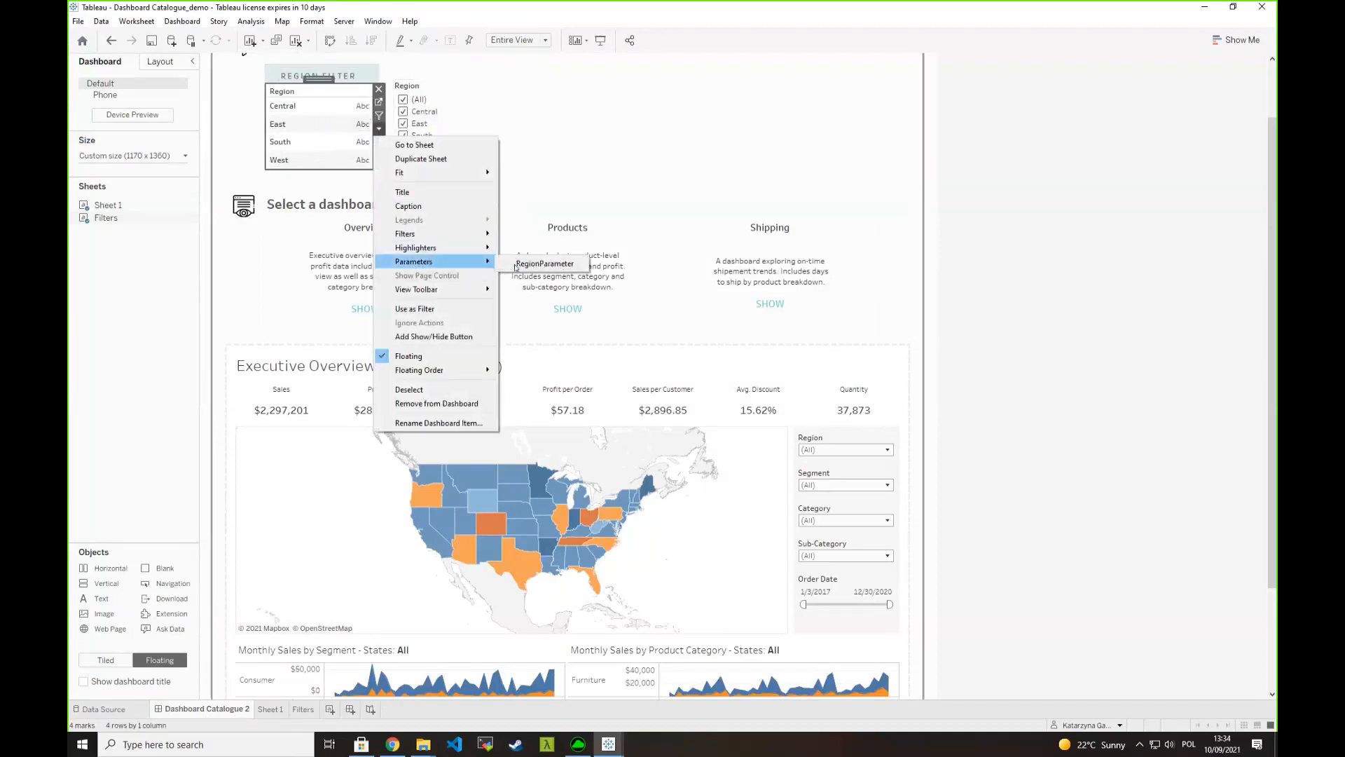
left_click(517, 264)
left_click_drag(523, 95, 586, 85)
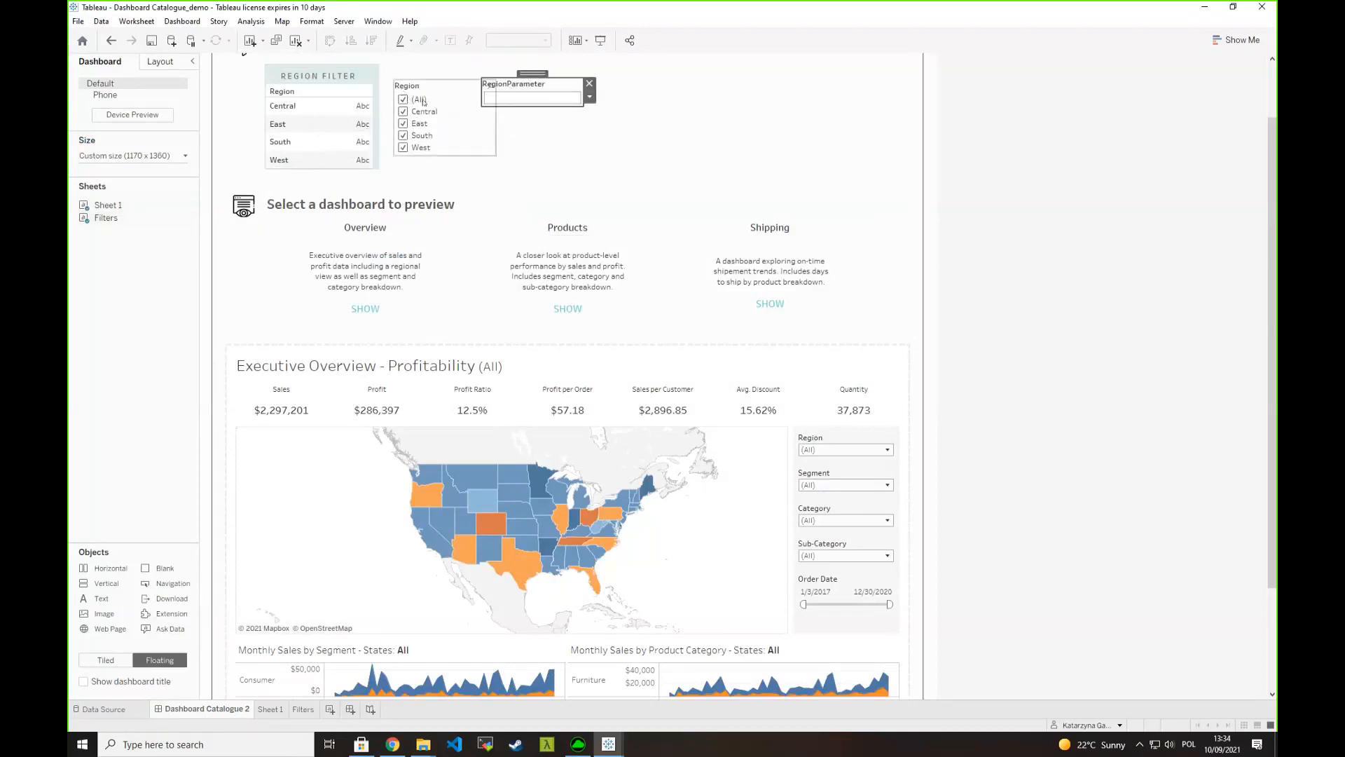
- Move the RegionParameter control clear of the Region filter so they no longer overlap, and select the Region filter
left_click(429, 95)
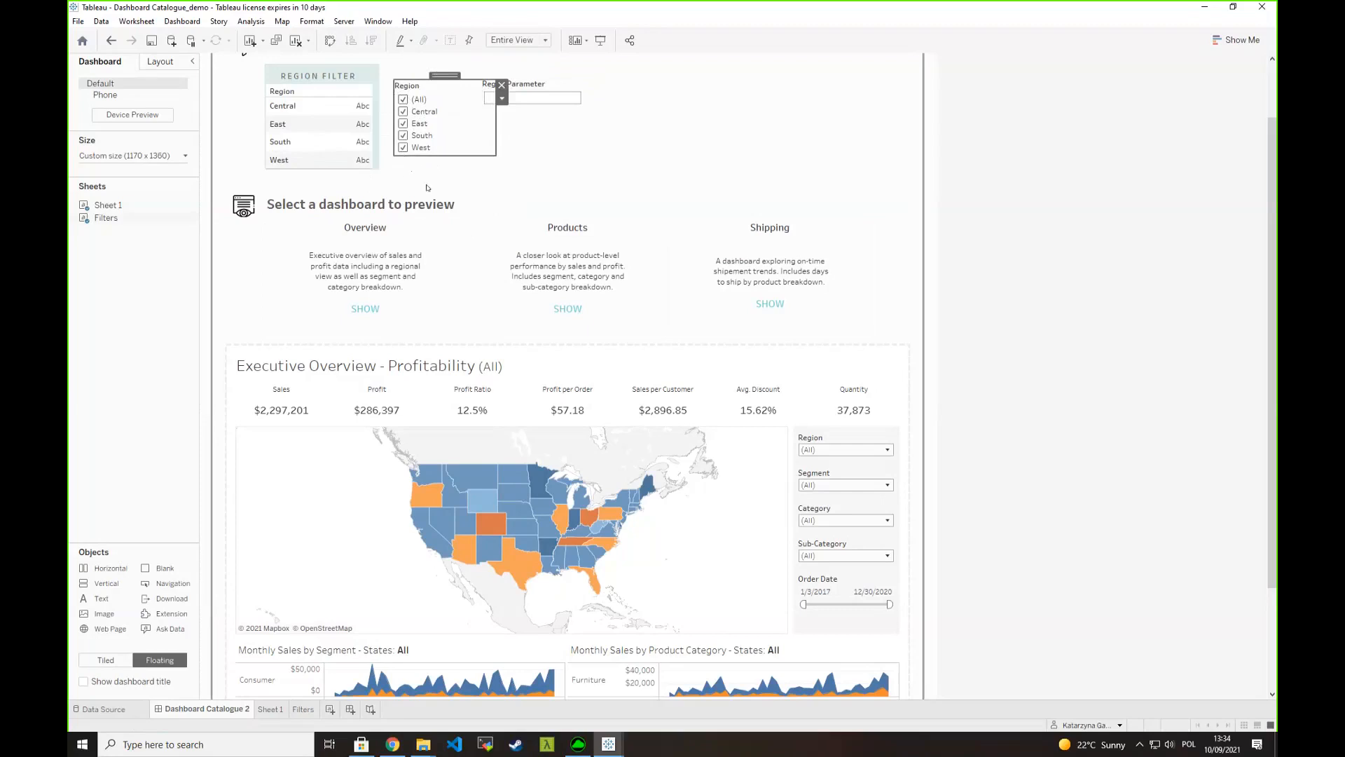
left_click(526, 84)
left_click_drag(526, 72, 550, 73)
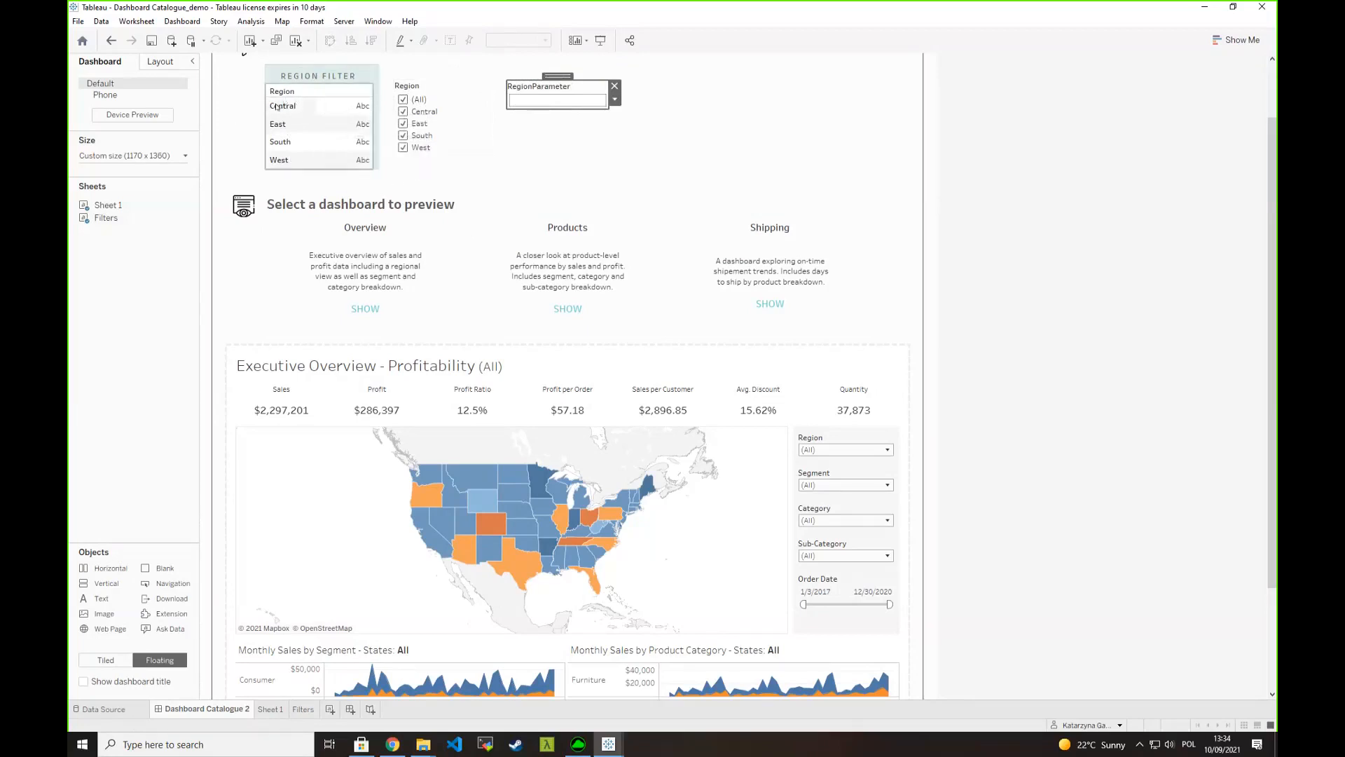
mouse_move(348, 104)
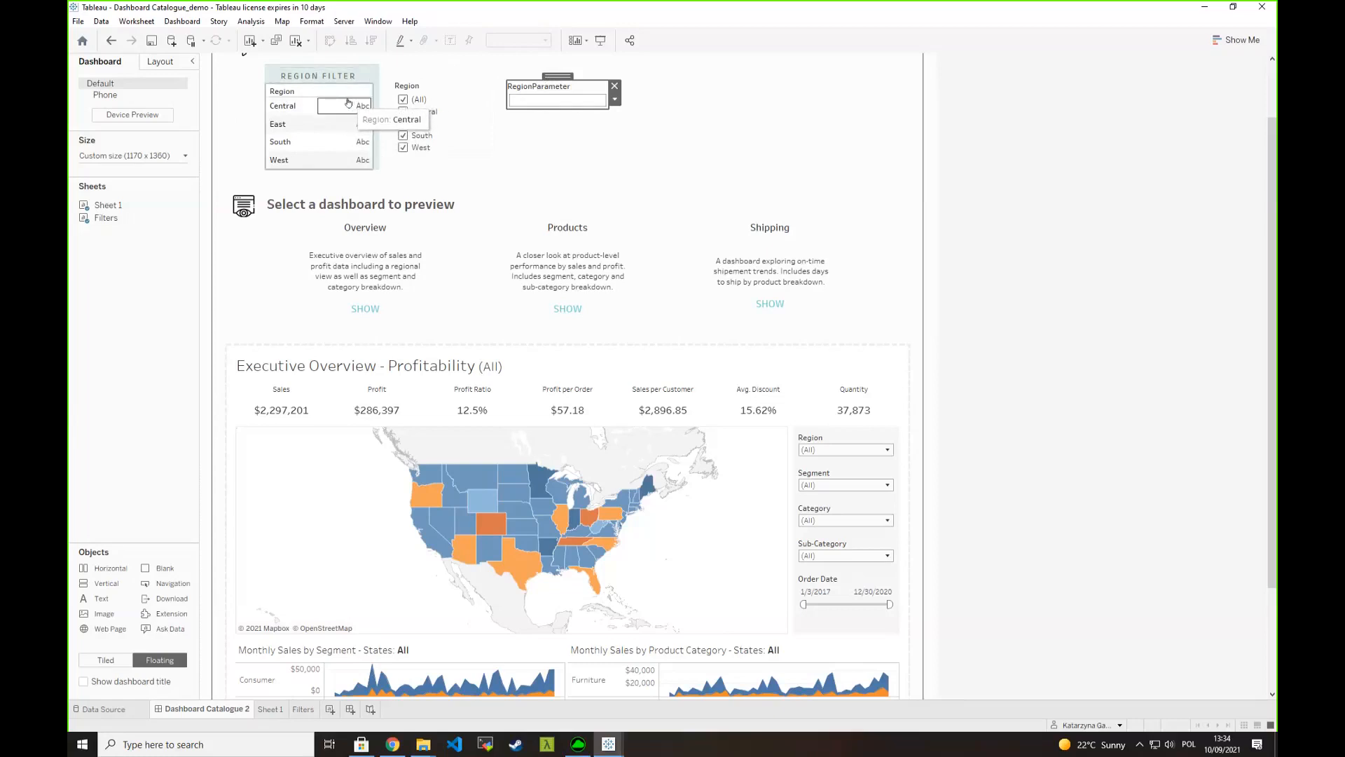
left_click(421, 92)
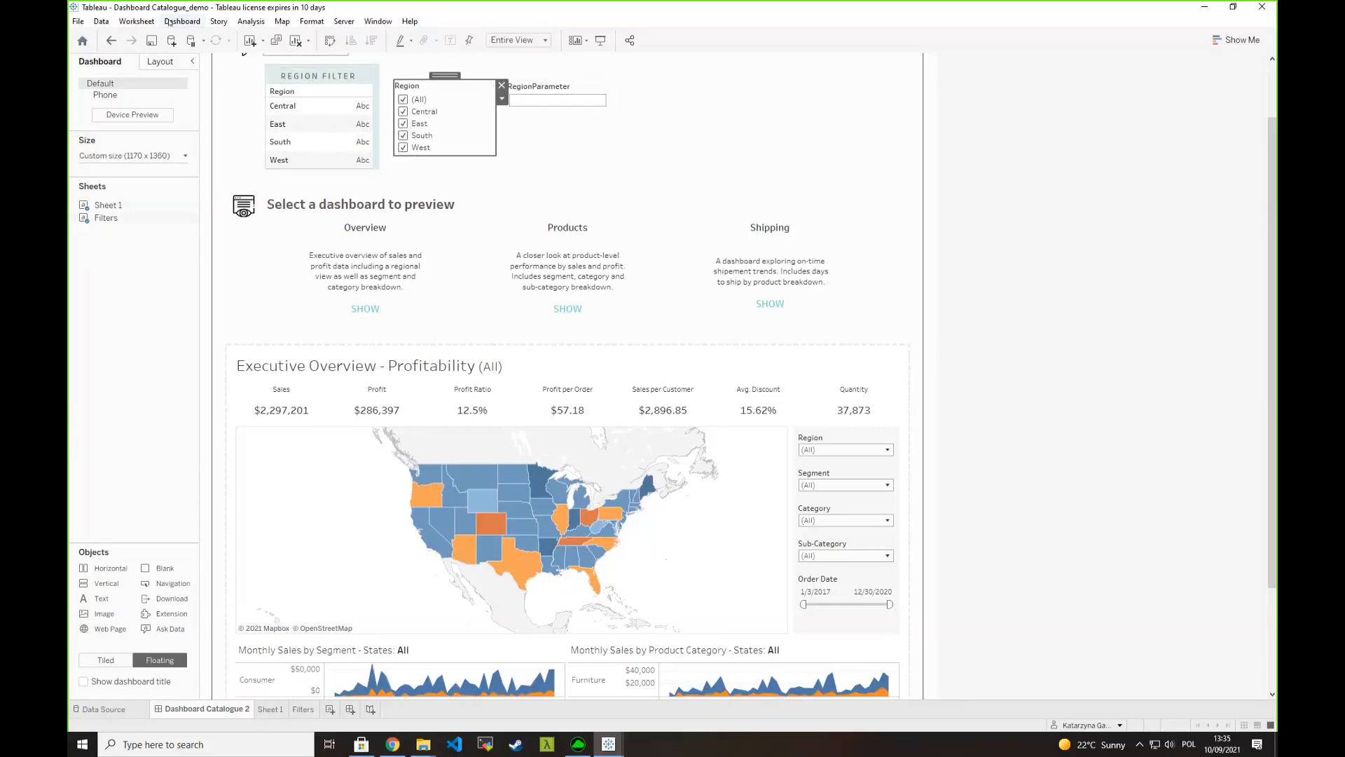
- Add a change parameter action named Region Param that runs on select from only the Filters sheet
left_click(183, 21)
left_click(217, 183)
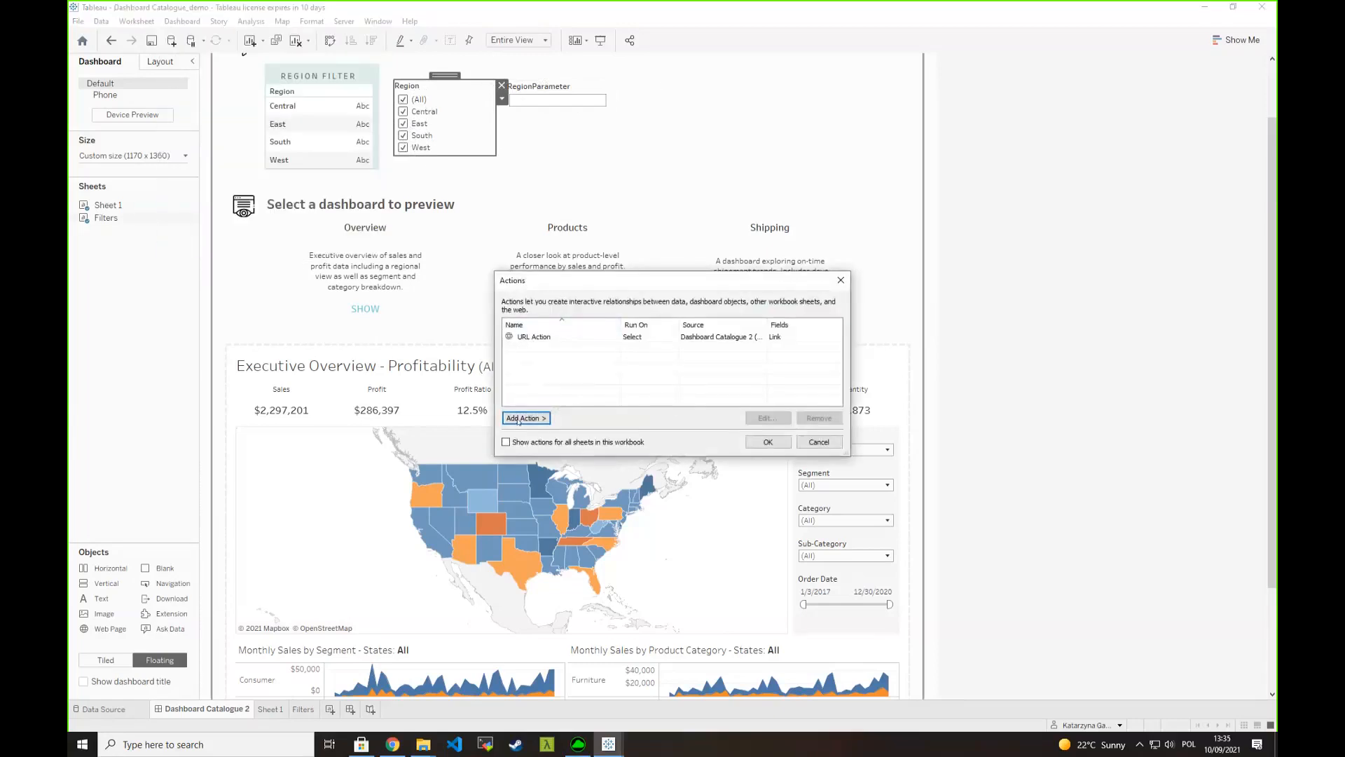
left_click(539, 418)
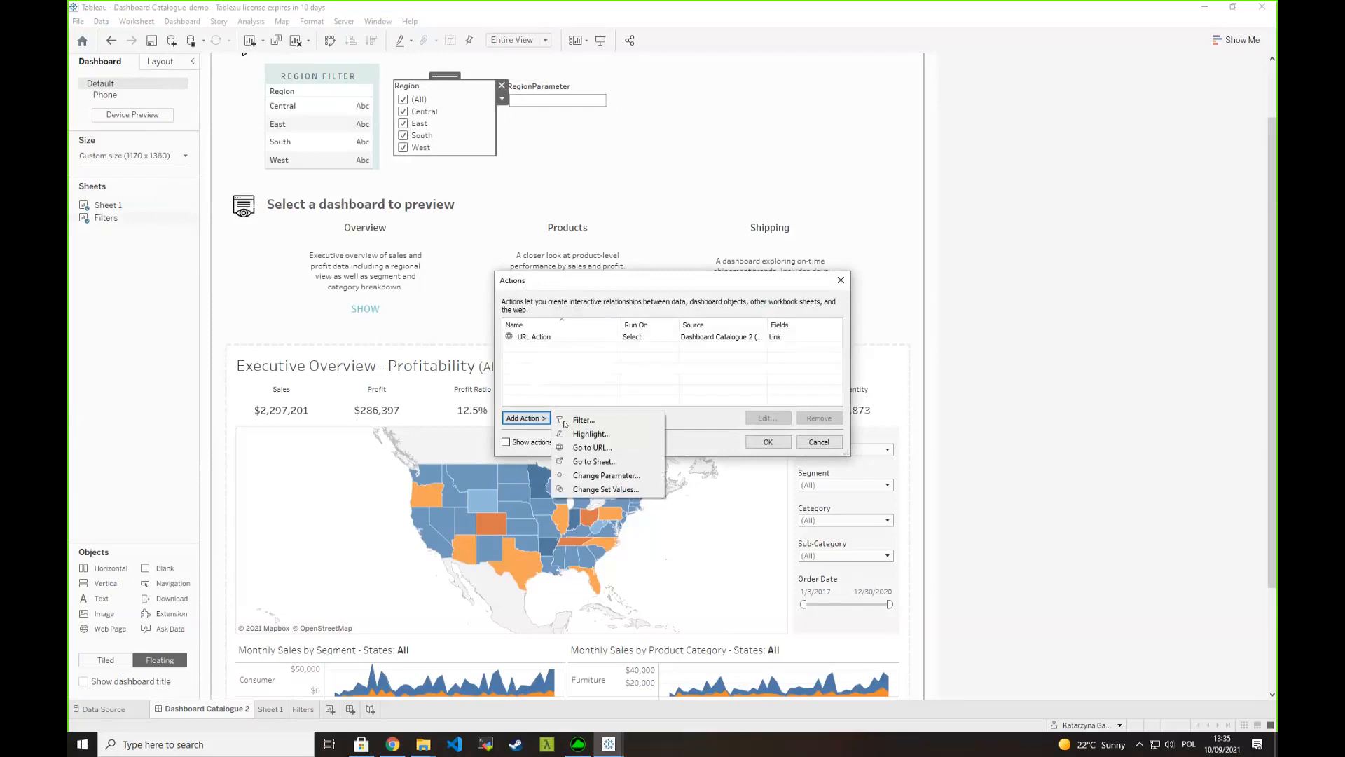
left_click(600, 476)
type("Region Param")
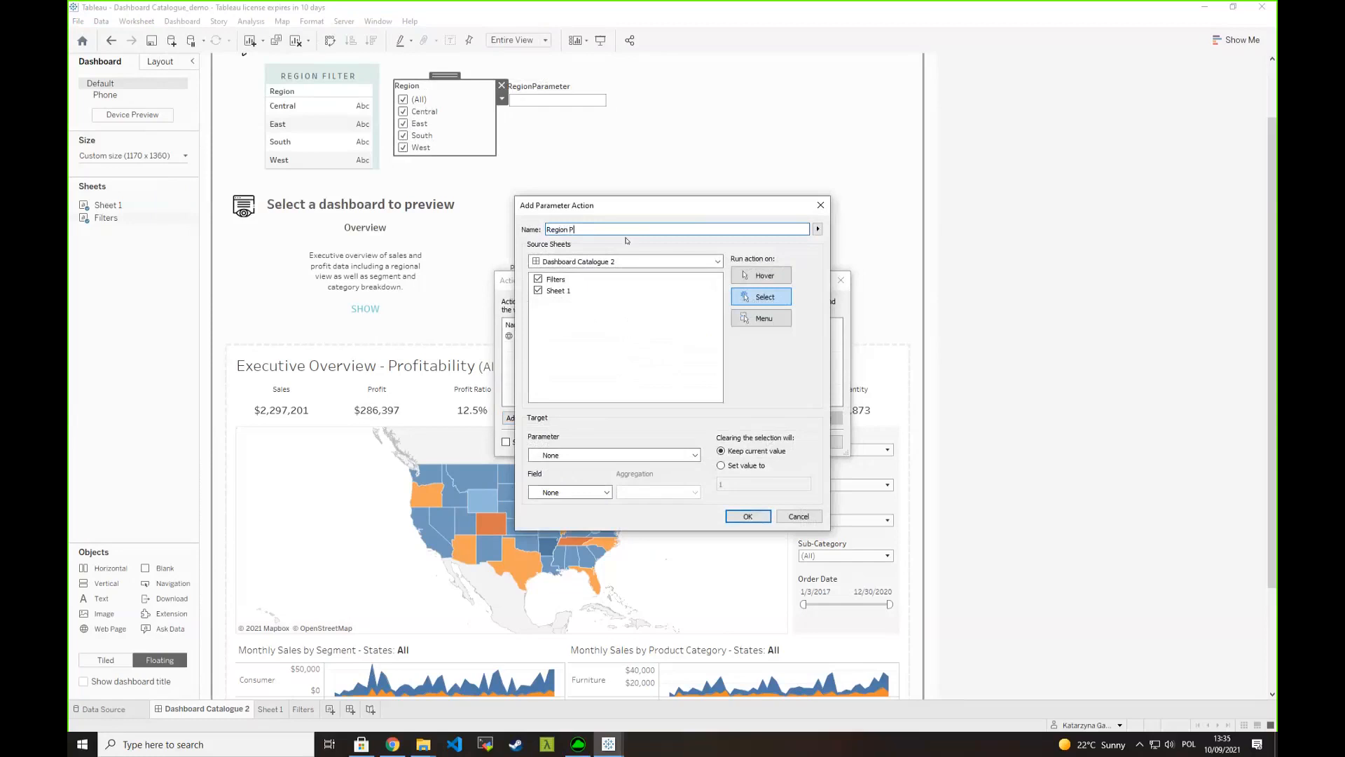
left_click(538, 290)
- Set the action's target to RegionParameter with Region as the source field and no aggregation, and save the dashboard actions
left_click(614, 454)
left_click(574, 486)
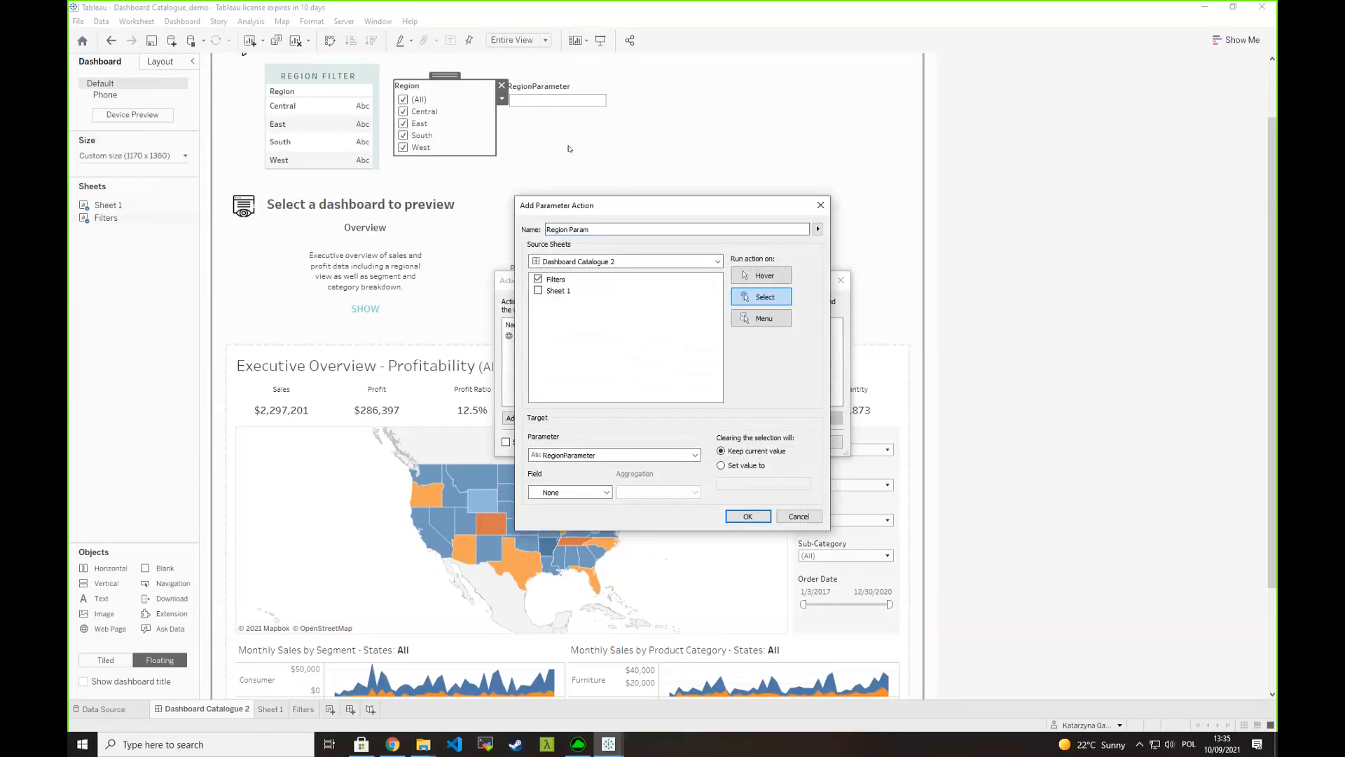
left_click(564, 490)
left_click(581, 516)
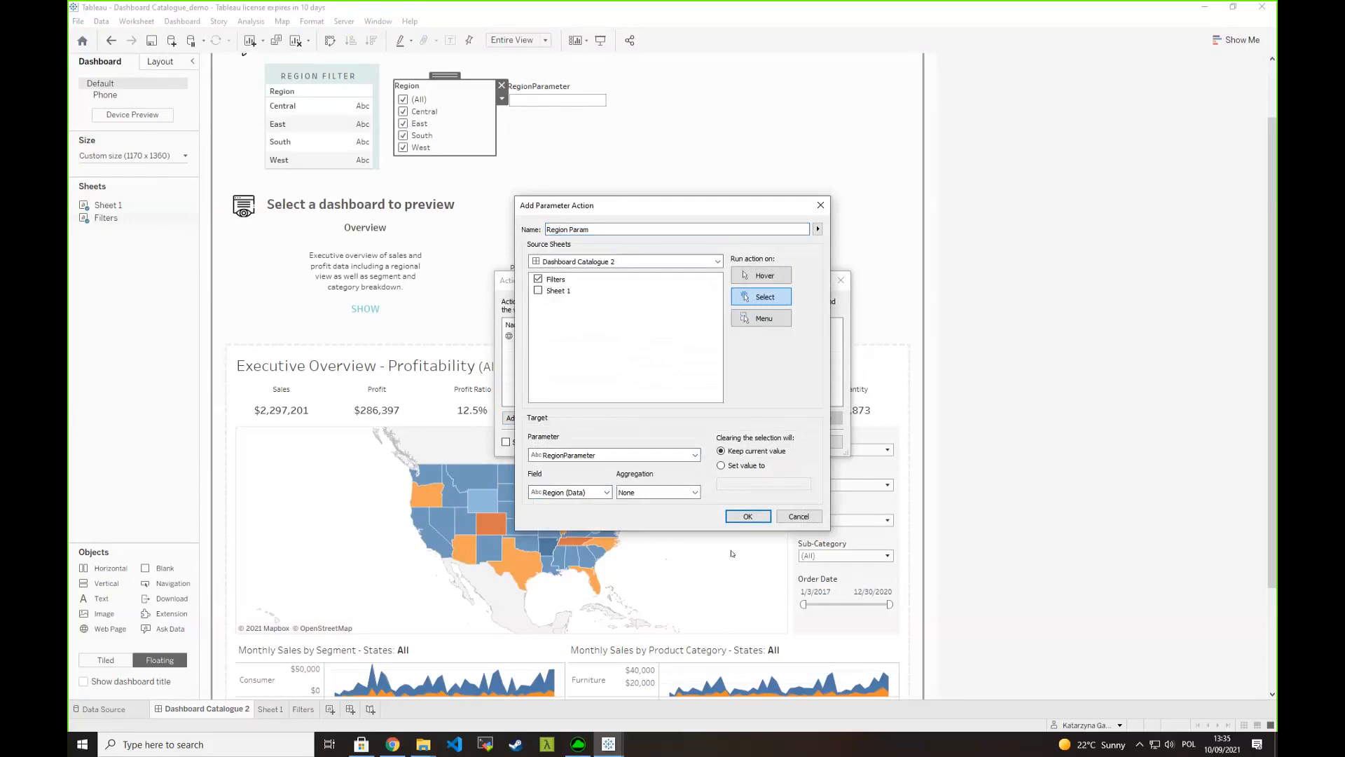
left_click(748, 516)
left_click(772, 442)
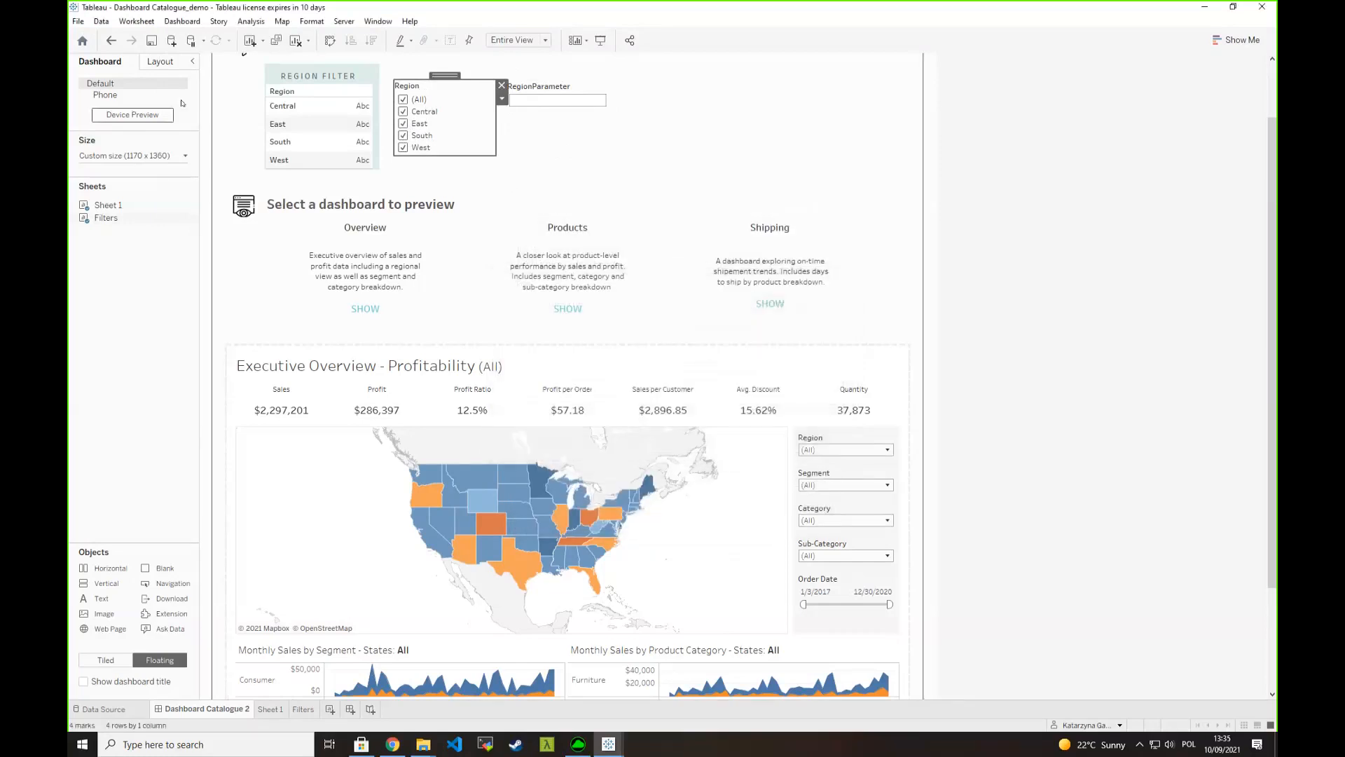
- Test the parameter action by selecting East and then South in the dashboard's Filters sheet
left_click(284, 125)
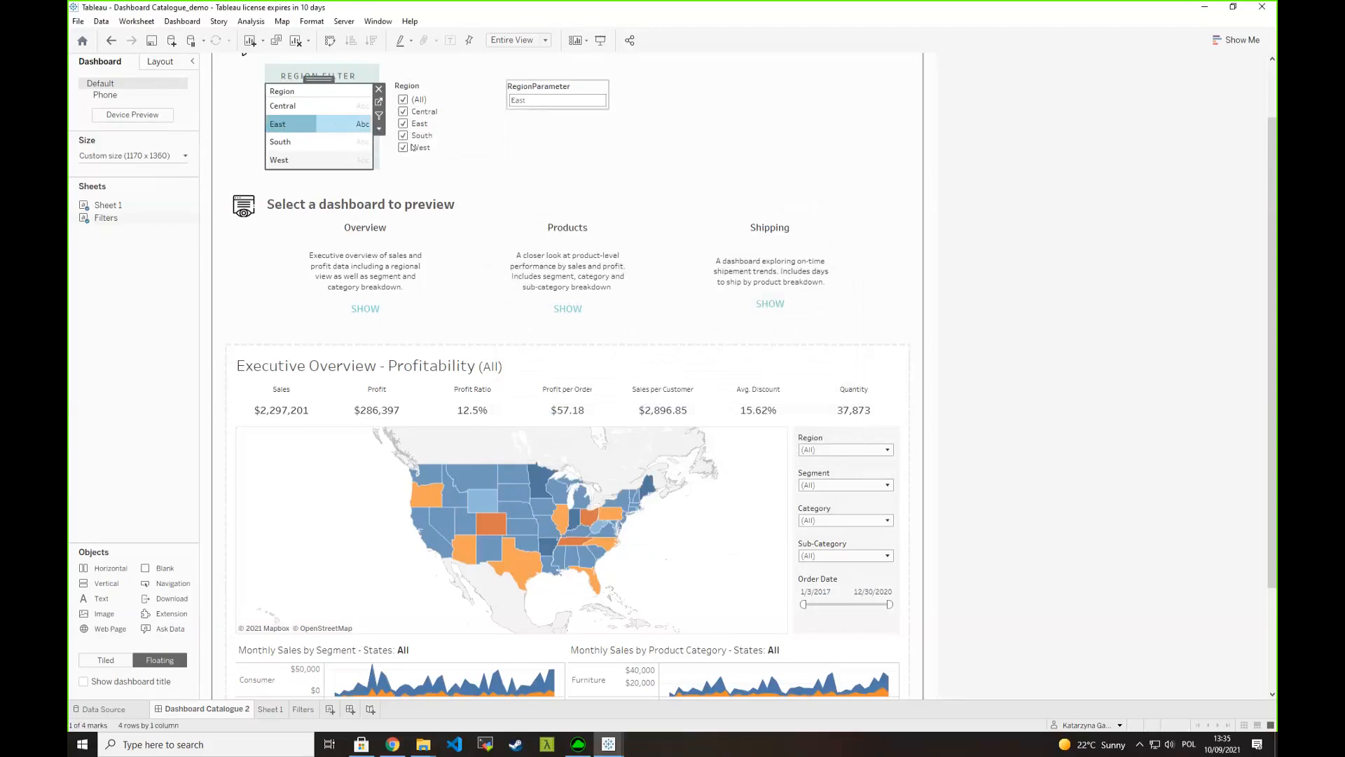
left_click(286, 141)
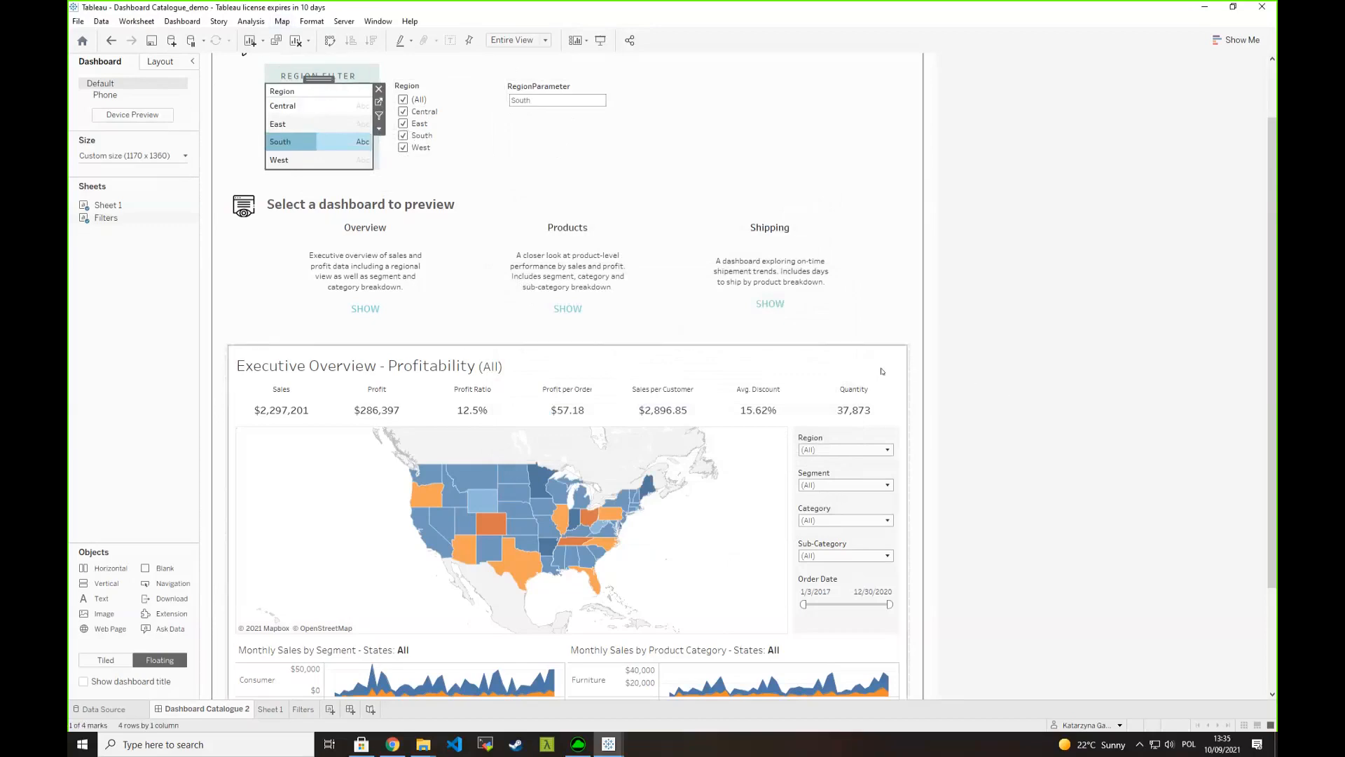
- Extend the dashboard's URL Action so its link ends with &Region= followed by the RegionParameter value, and save the actions
left_click(183, 21)
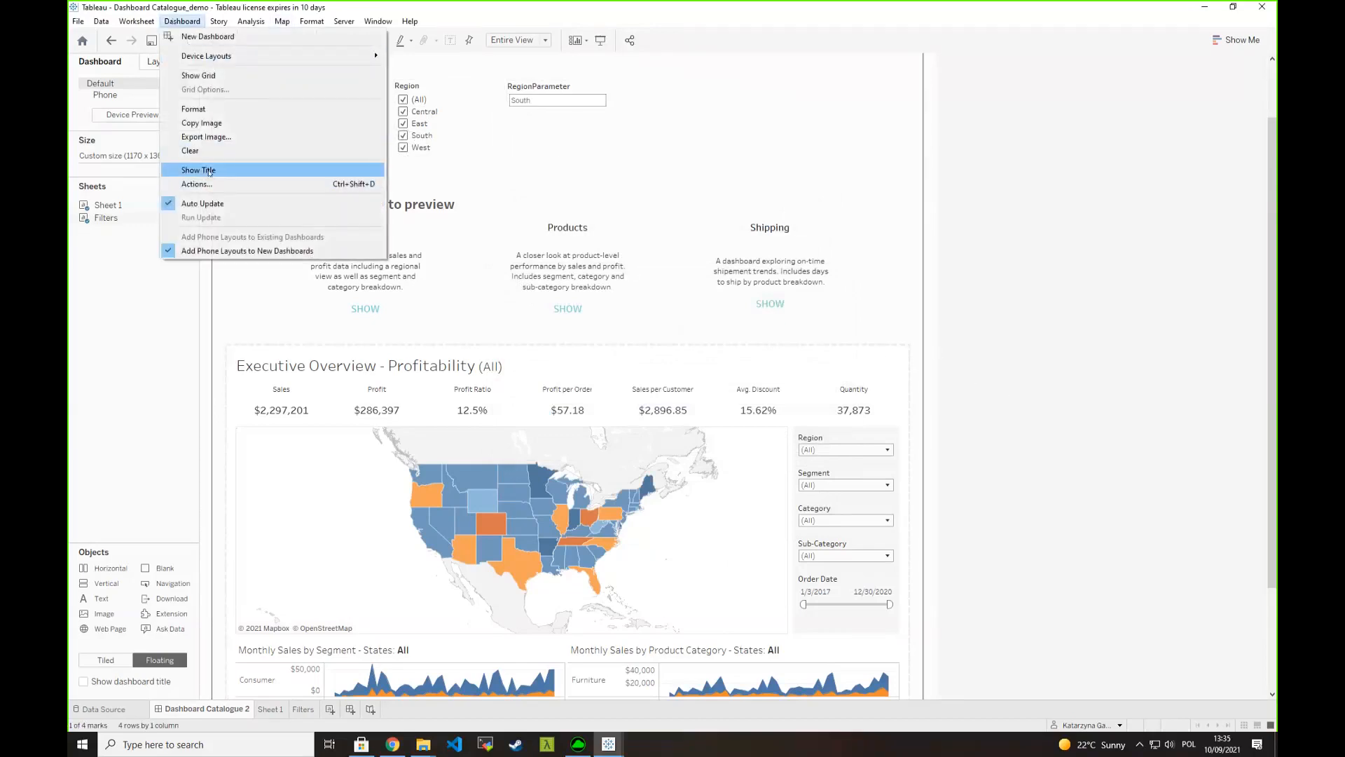
left_click(204, 183)
double_click(545, 337)
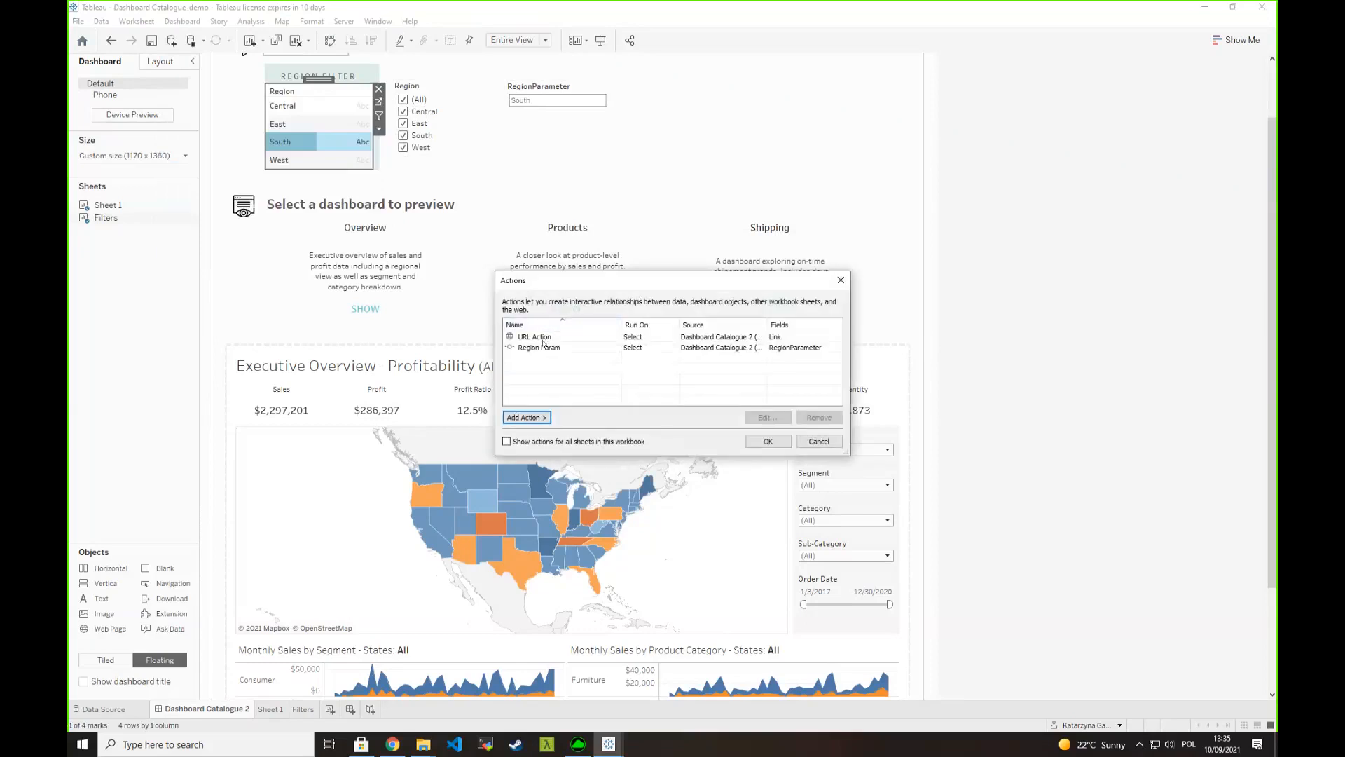
left_click(626, 377)
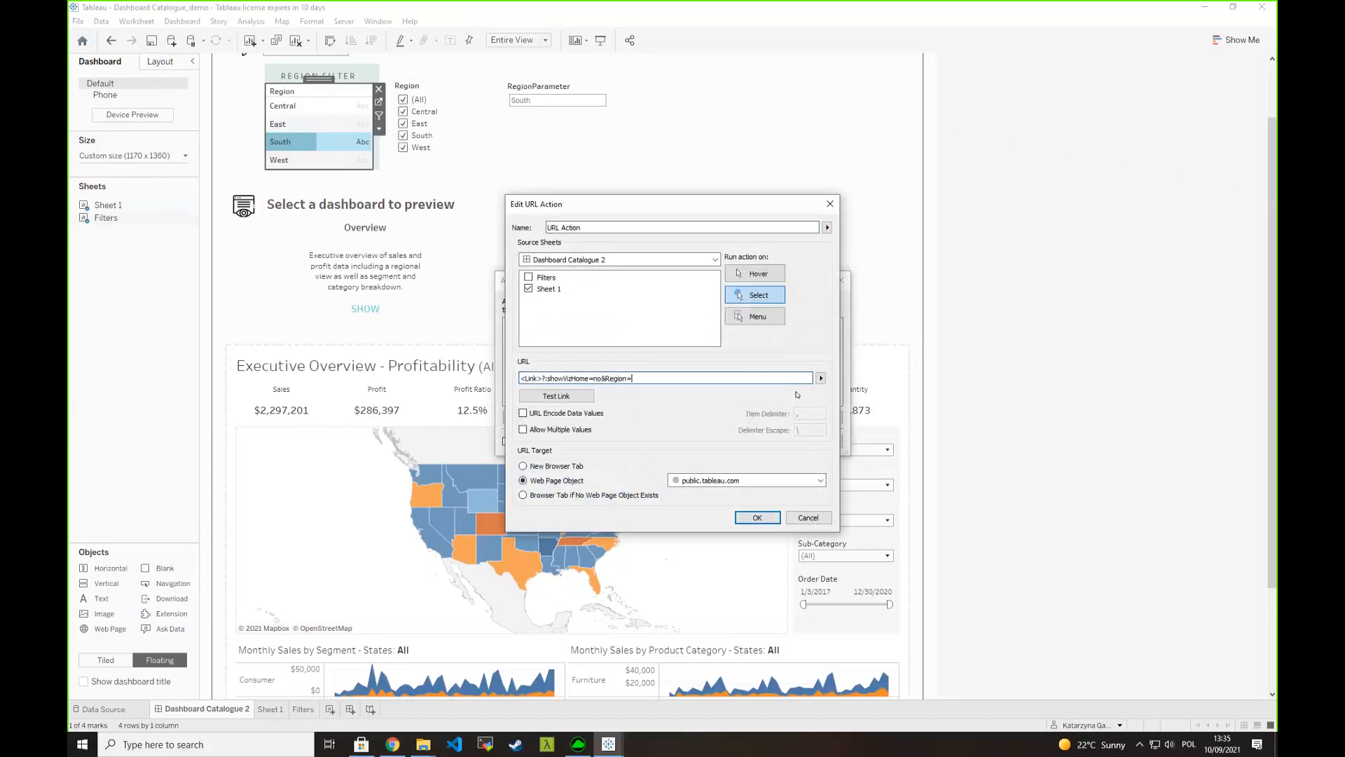
left_click(821, 378)
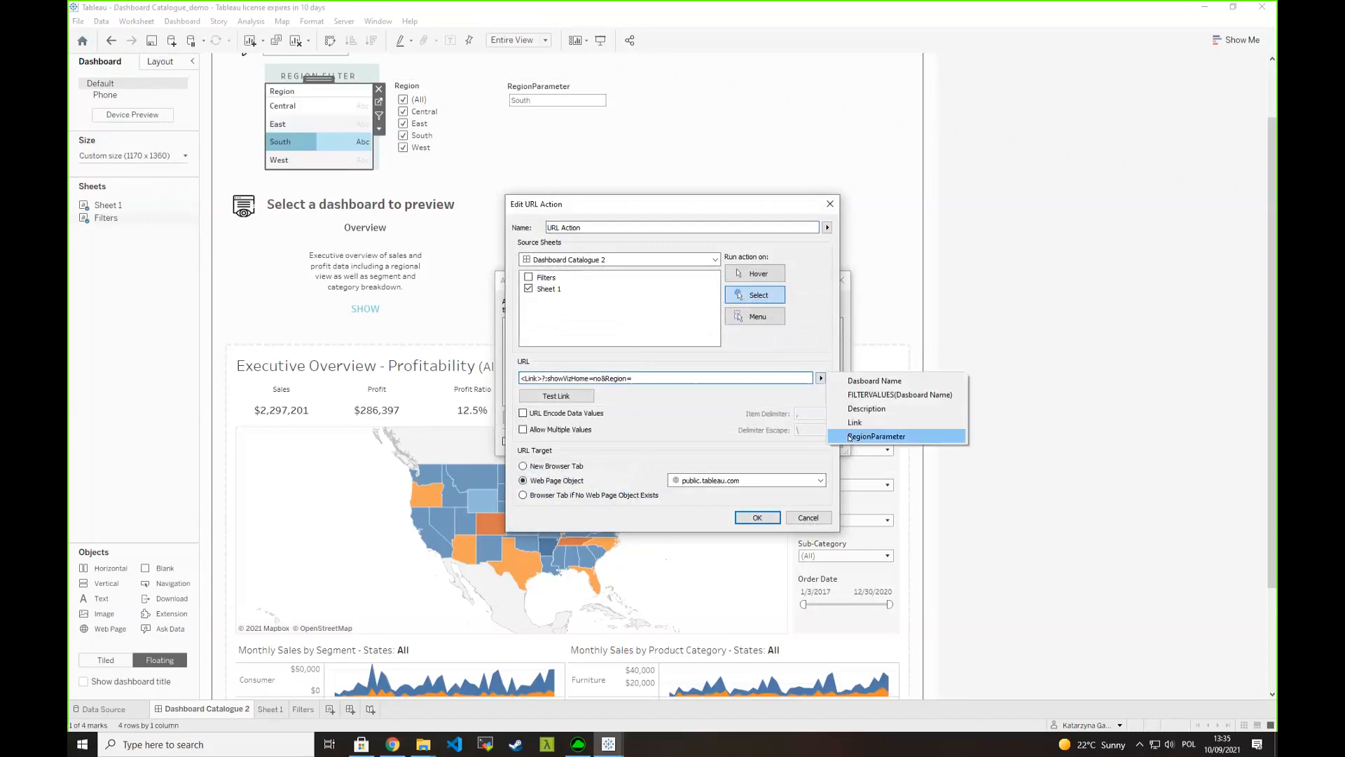
left_click(900, 436)
left_click(757, 517)
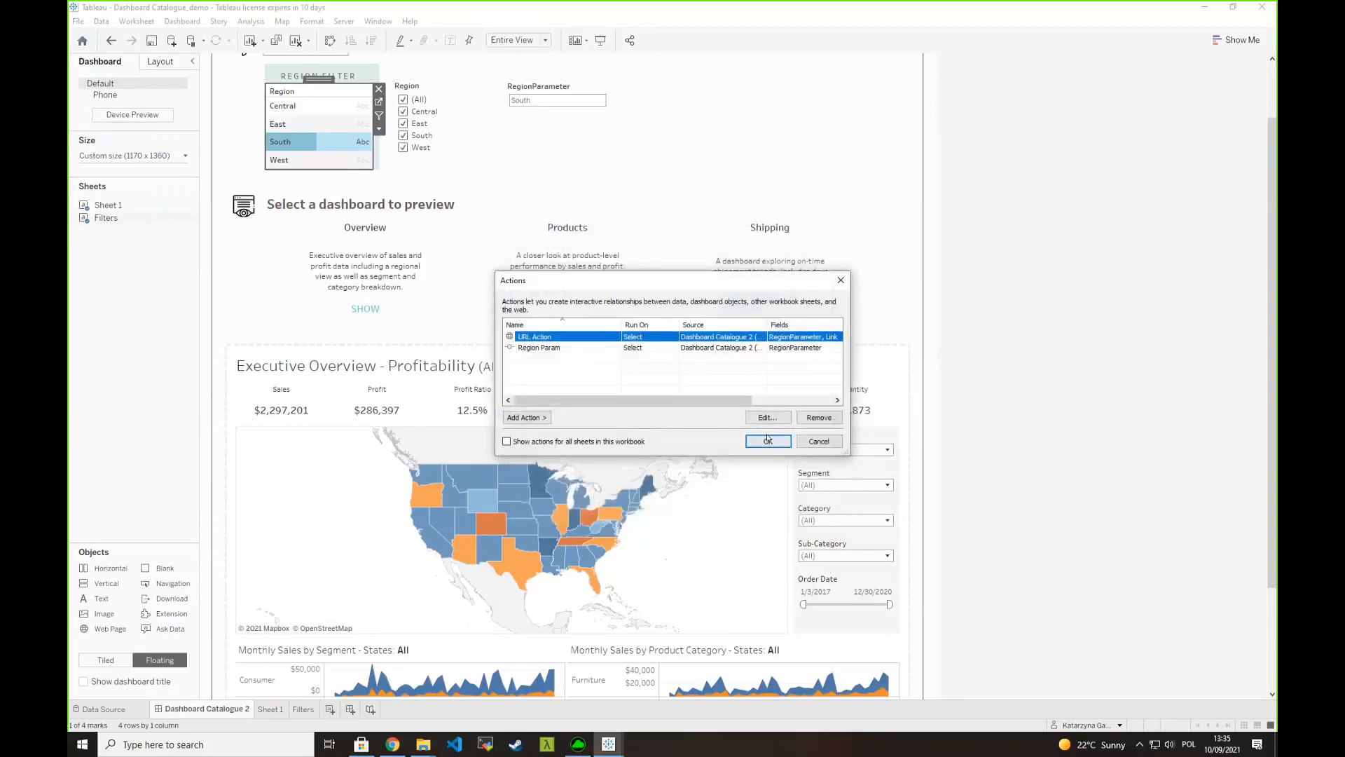
left_click(768, 440)
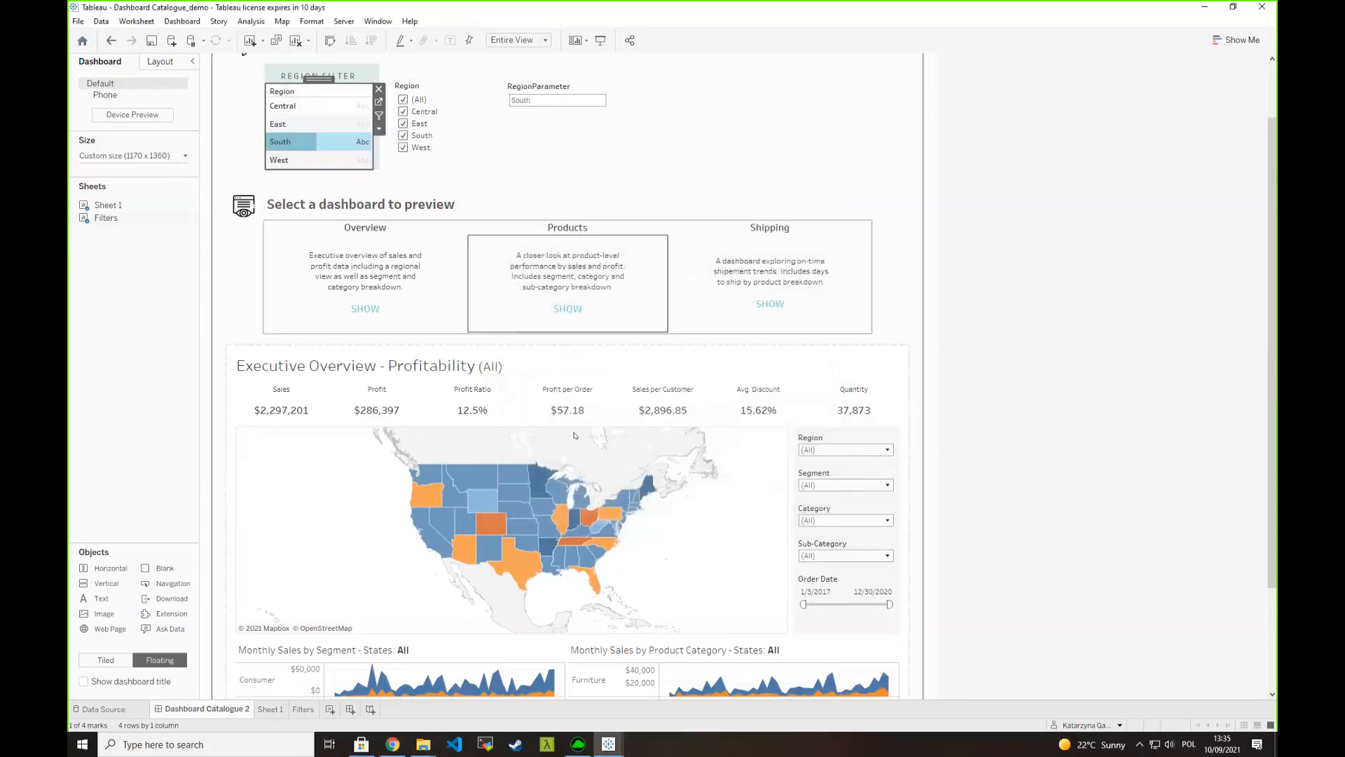
- Test the URL action by selecting Products and then Overview, and expand the preview's Region filter to check its selection
left_click(580, 283)
left_click(397, 287)
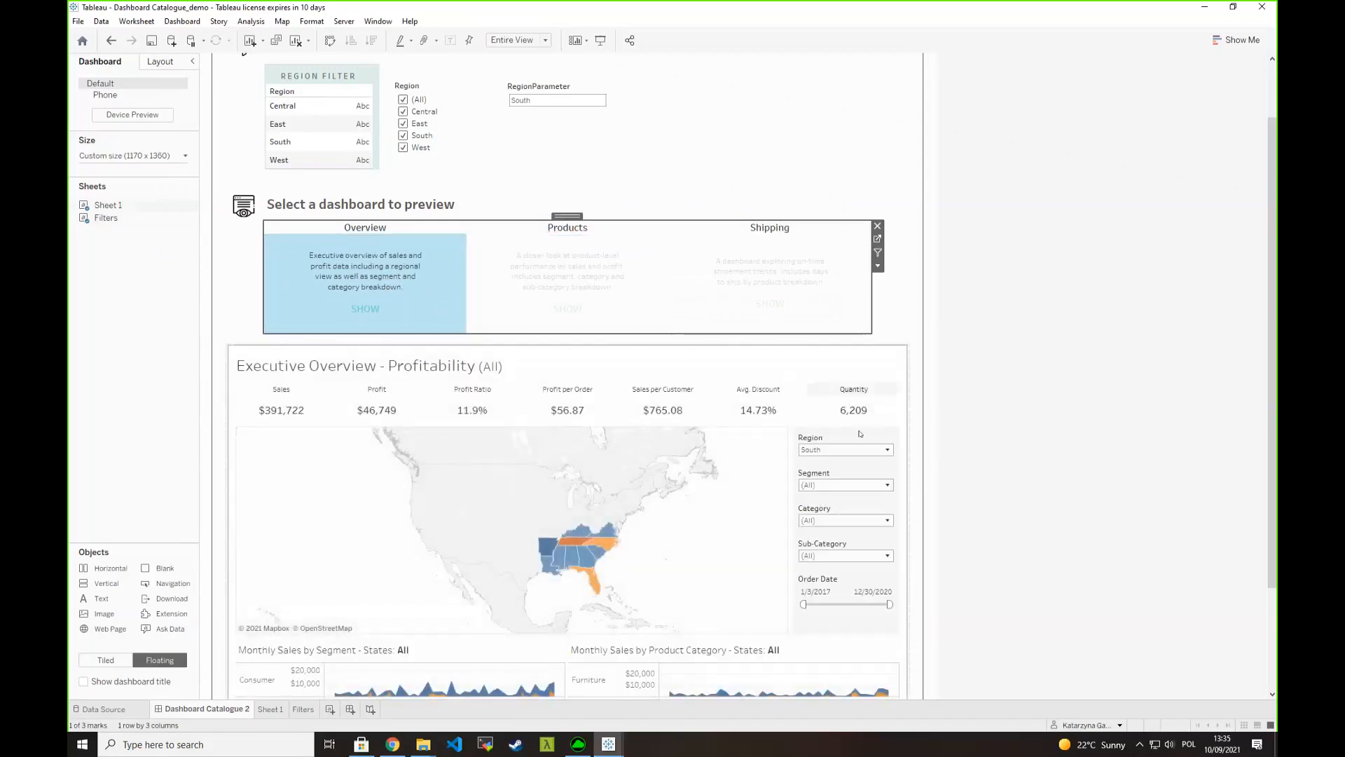
left_click(826, 451)
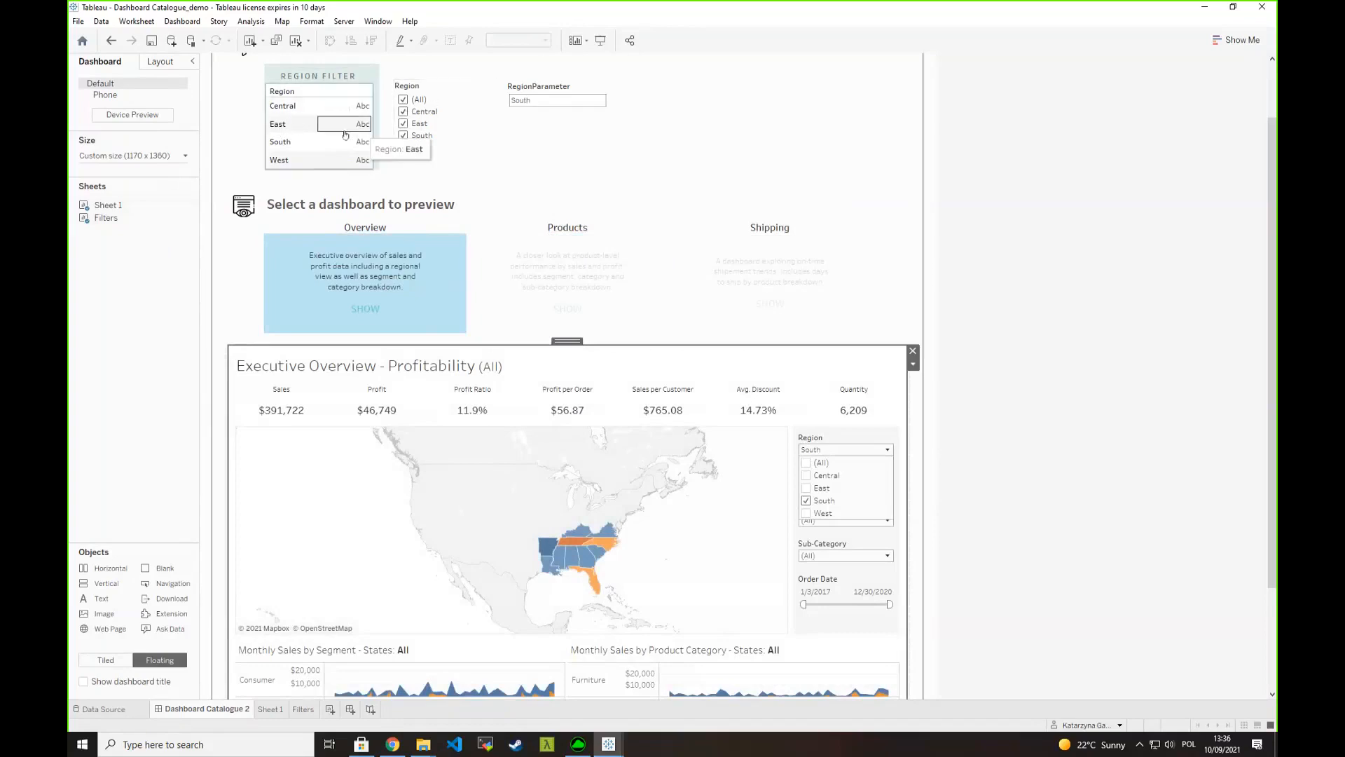
- Select South, West and South again in the dashboard's region list, and widen the list slightly
left_click(406, 91)
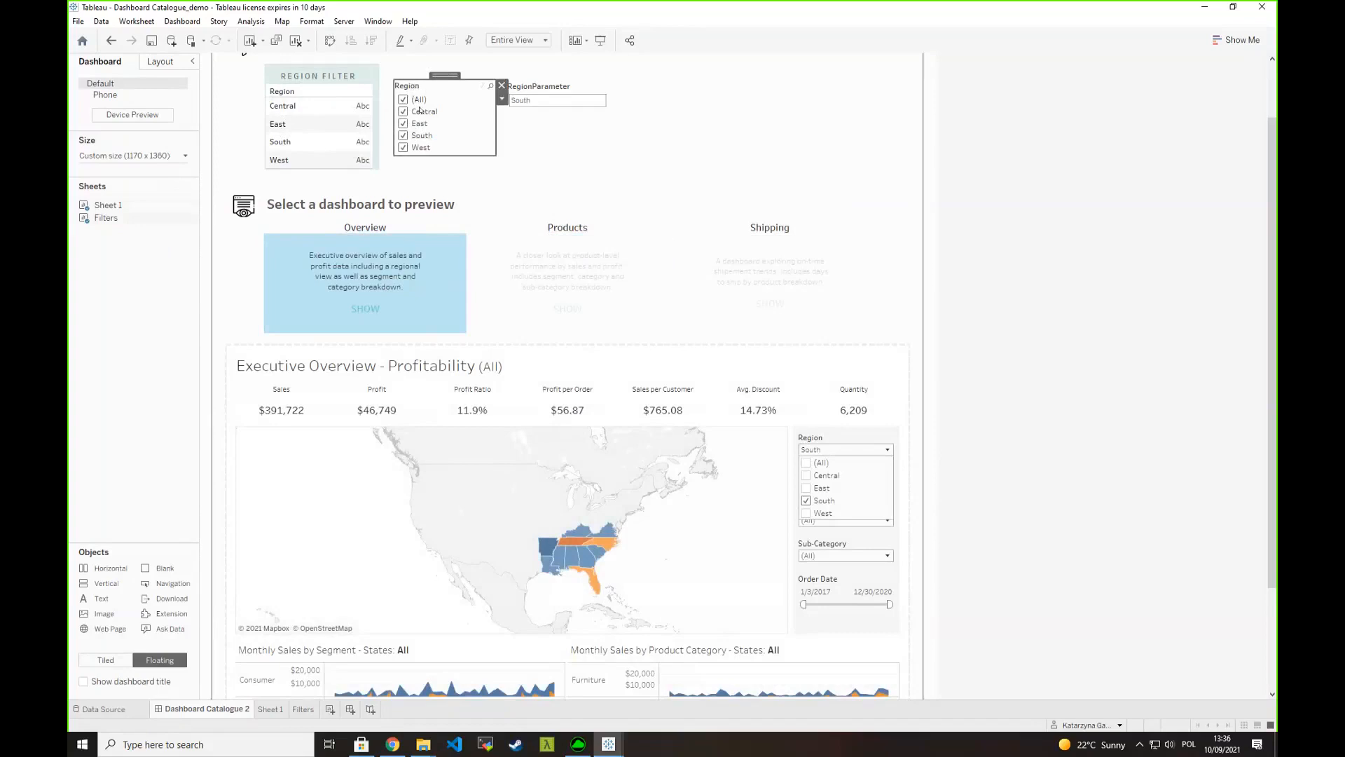
left_click(280, 142)
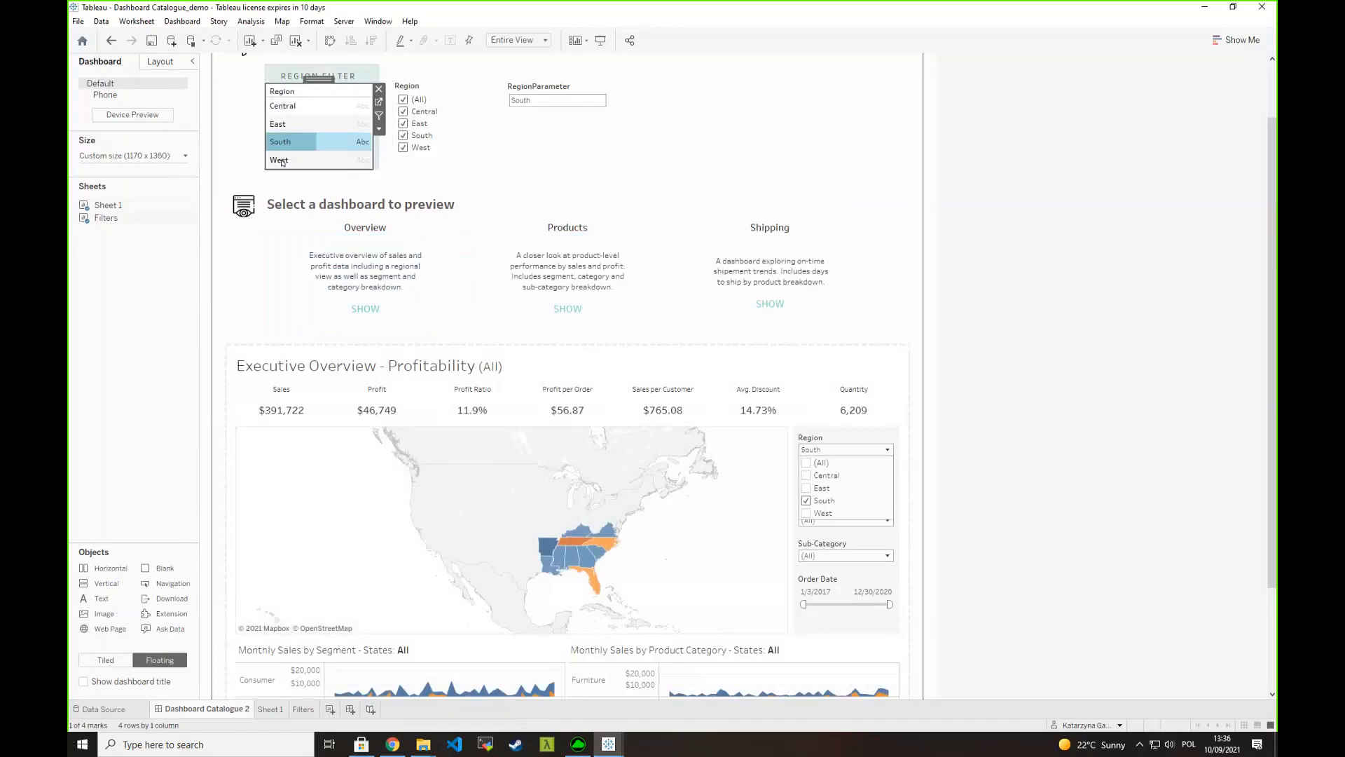
left_click(280, 160)
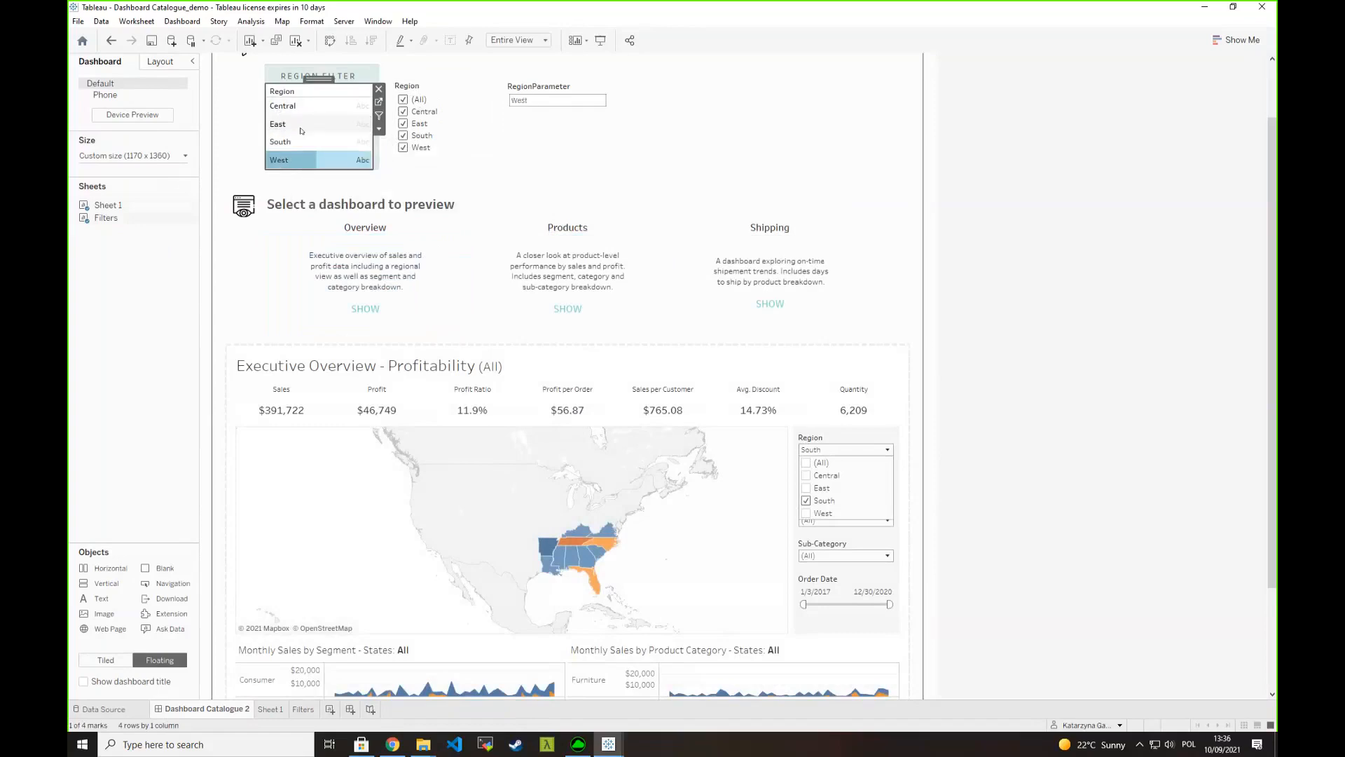
left_click(293, 142)
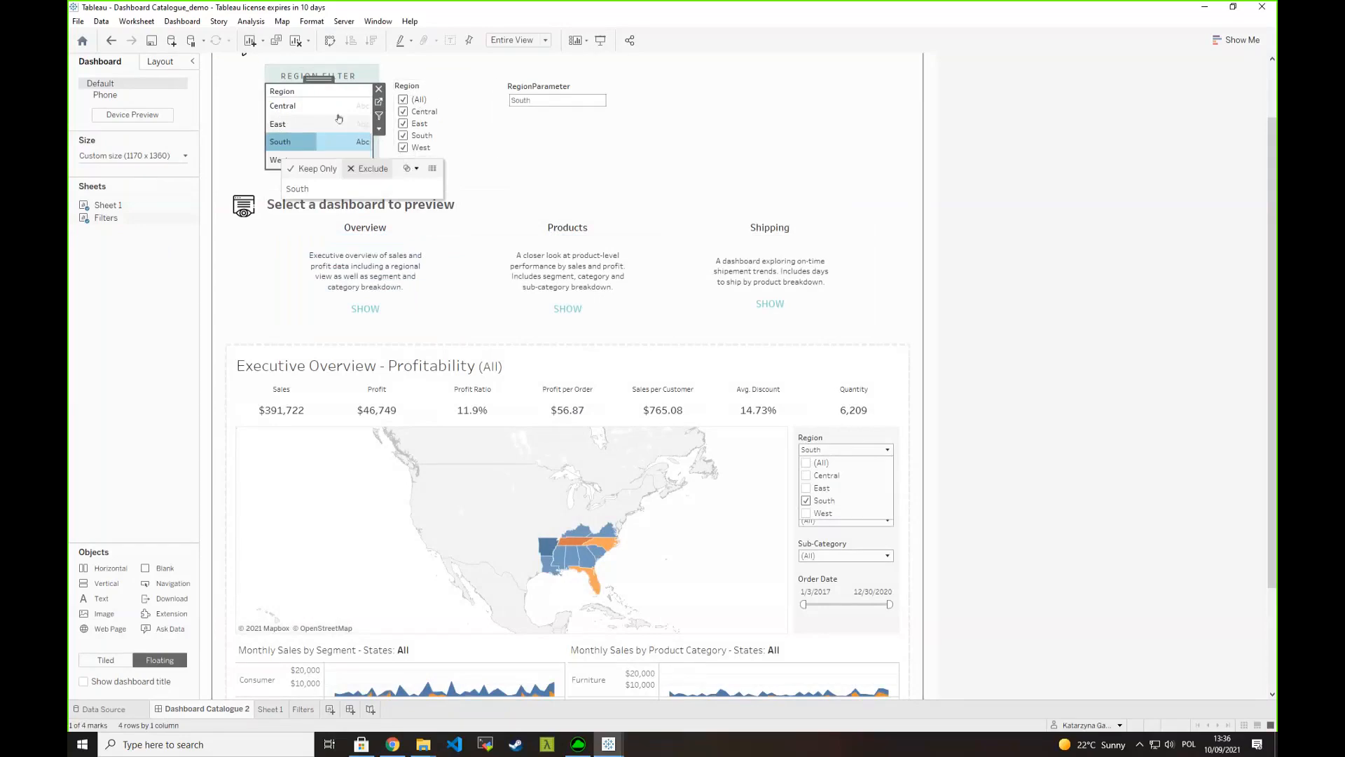
left_click(600, 169)
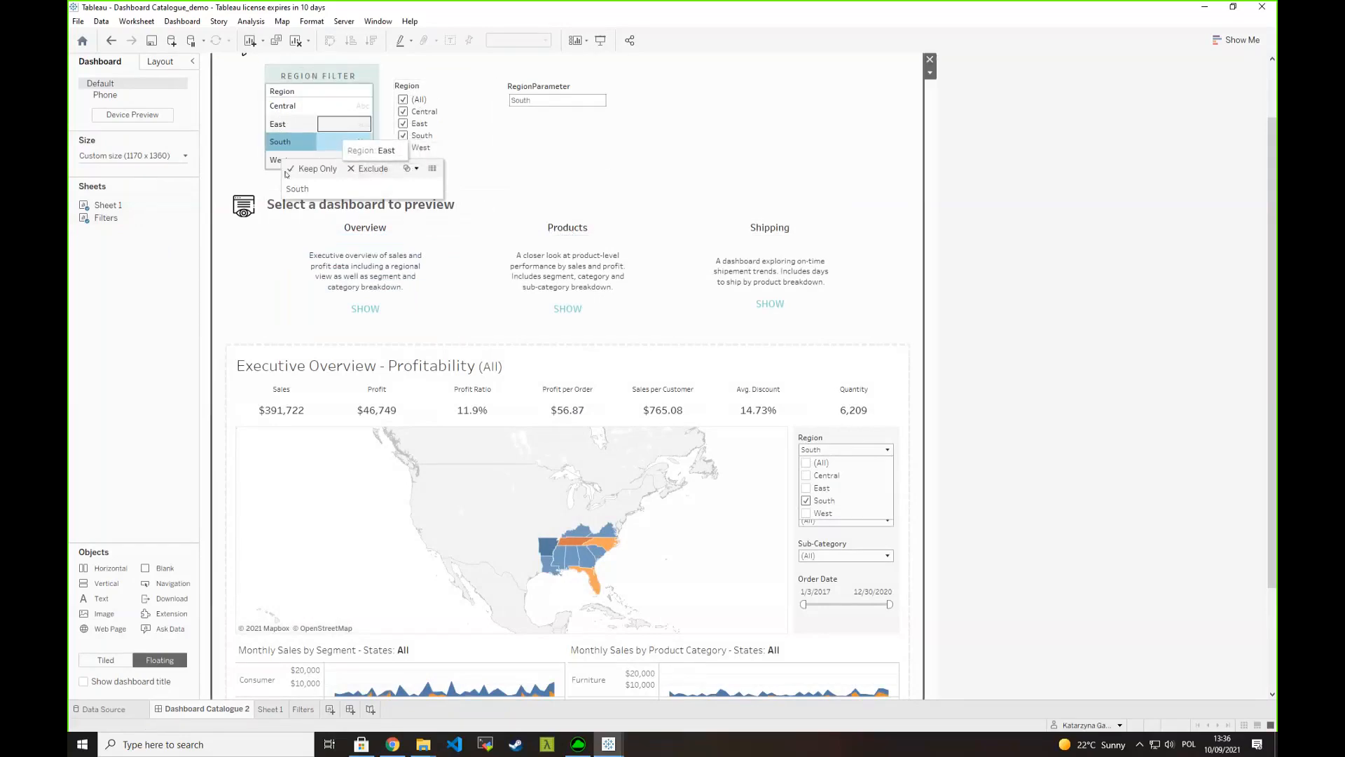
left_click(305, 93)
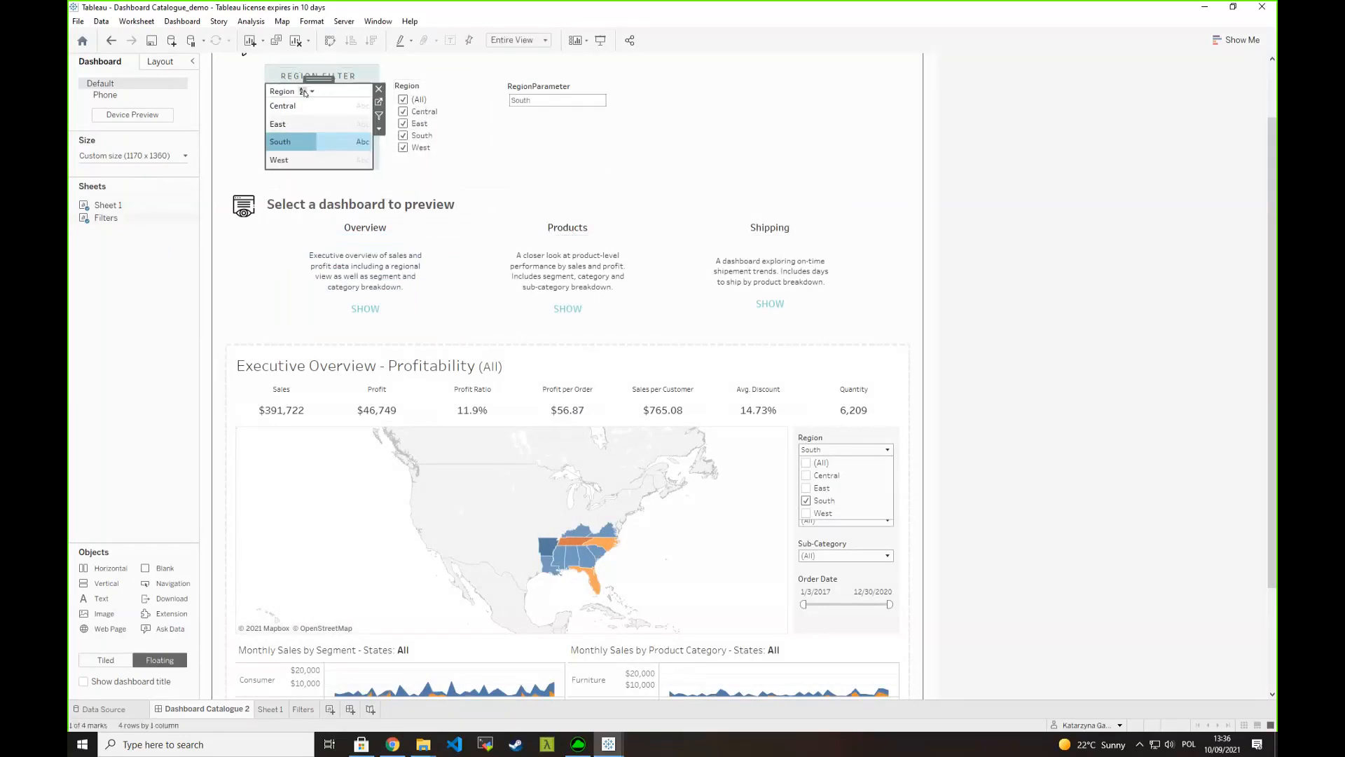
left_click_drag(373, 102, 377, 102)
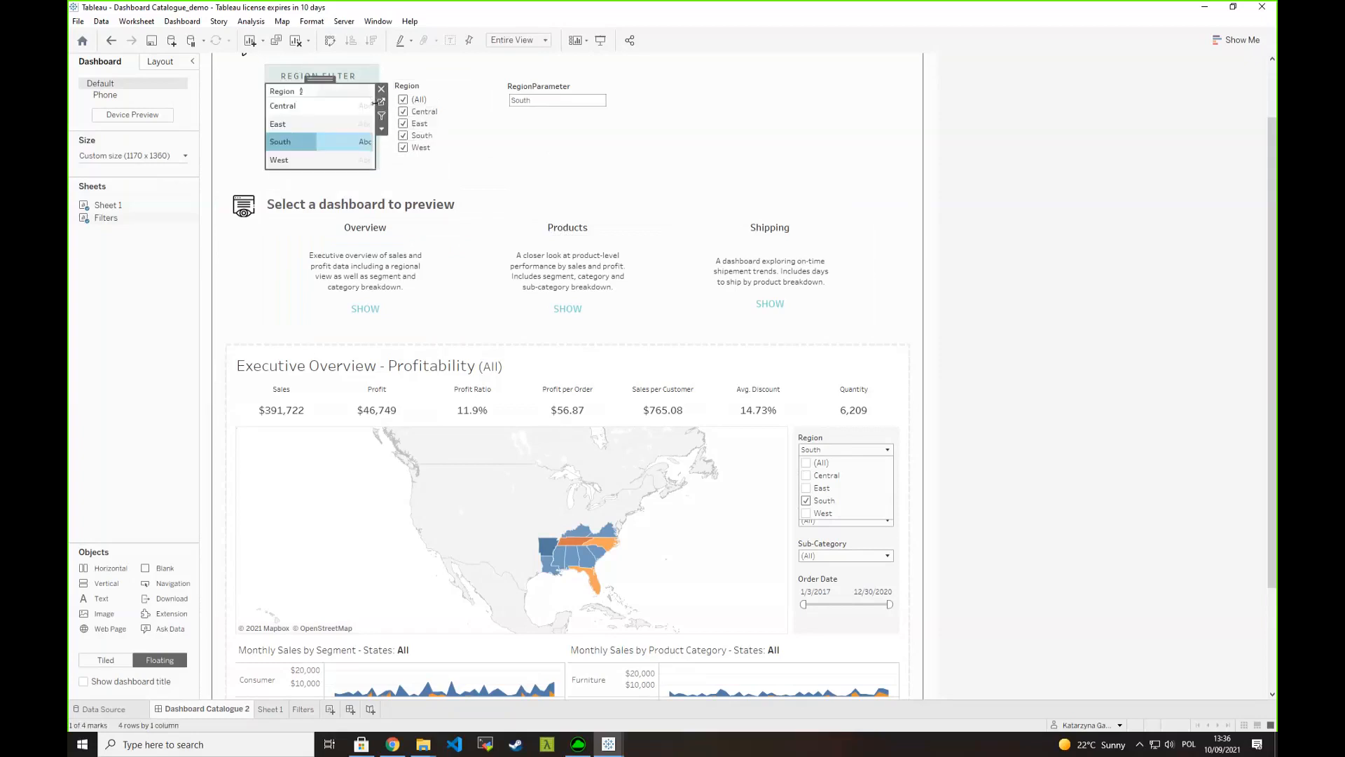
- On the Filters sheet, show the Region filter and limit it to East, South and Central
left_click(381, 101)
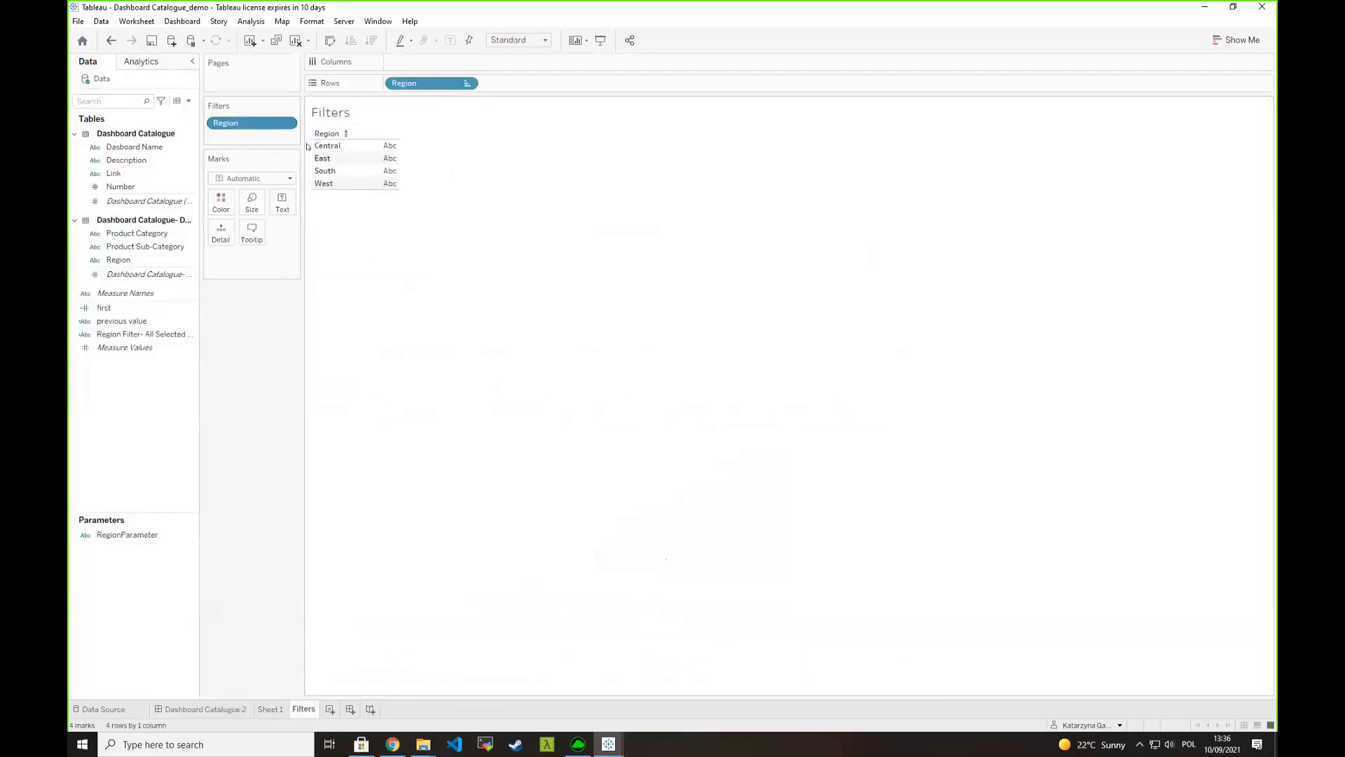
left_click(278, 122)
left_click(309, 156)
left_click(1186, 122)
left_click(1187, 148)
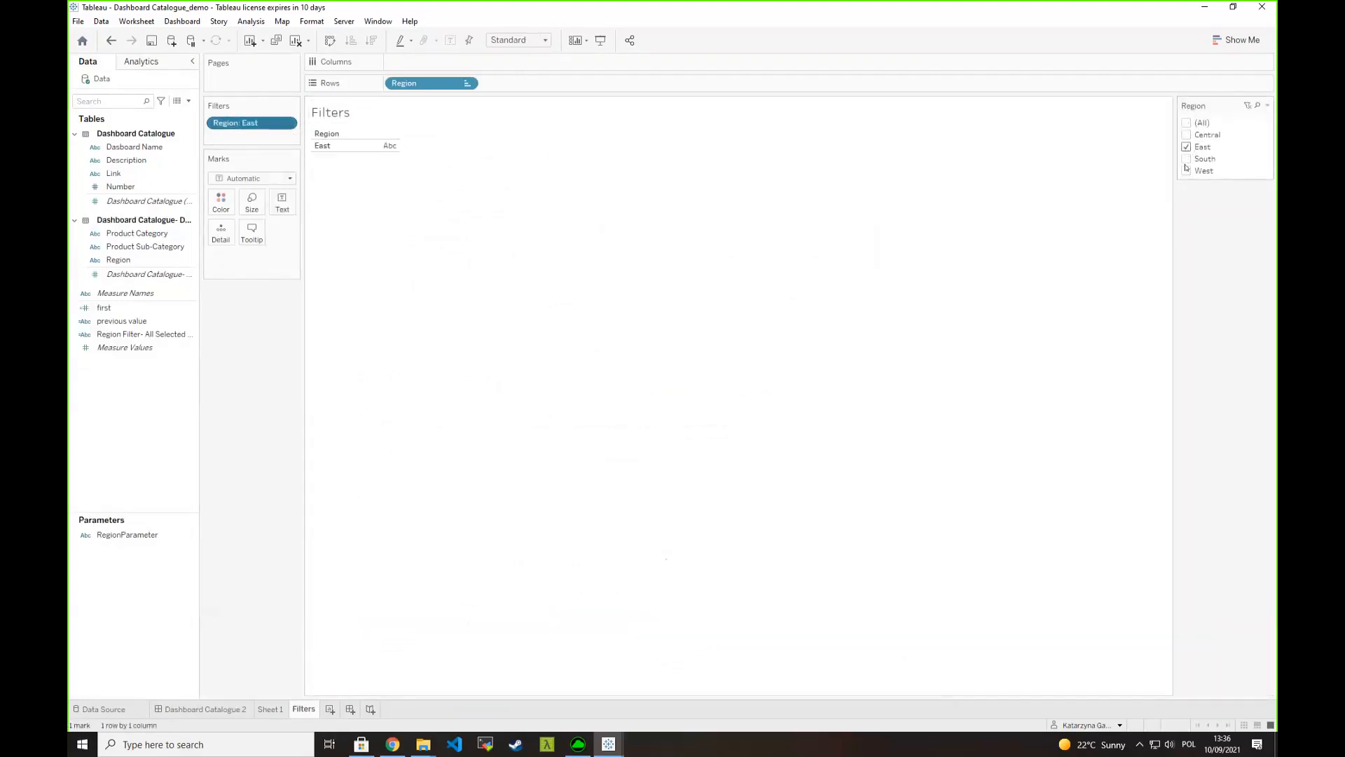
left_click(1187, 159)
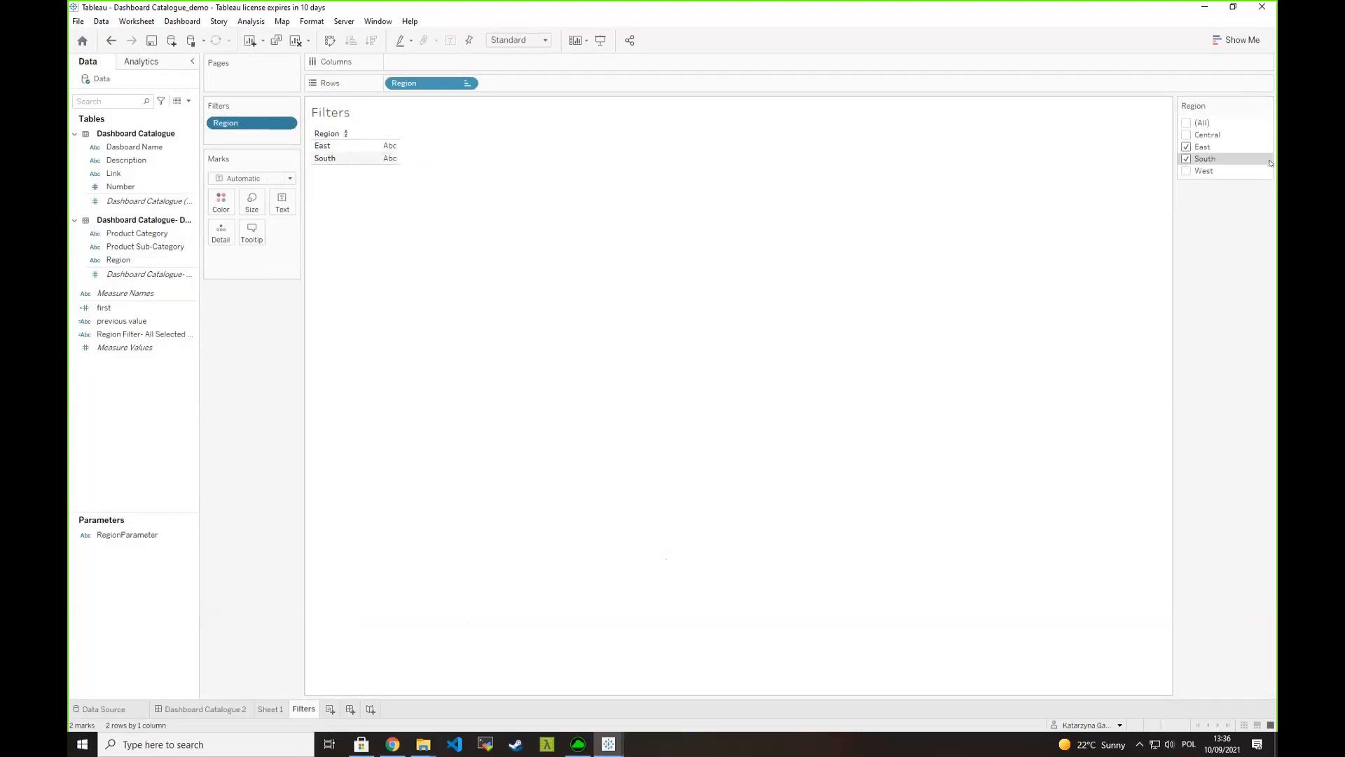
left_click(1186, 135)
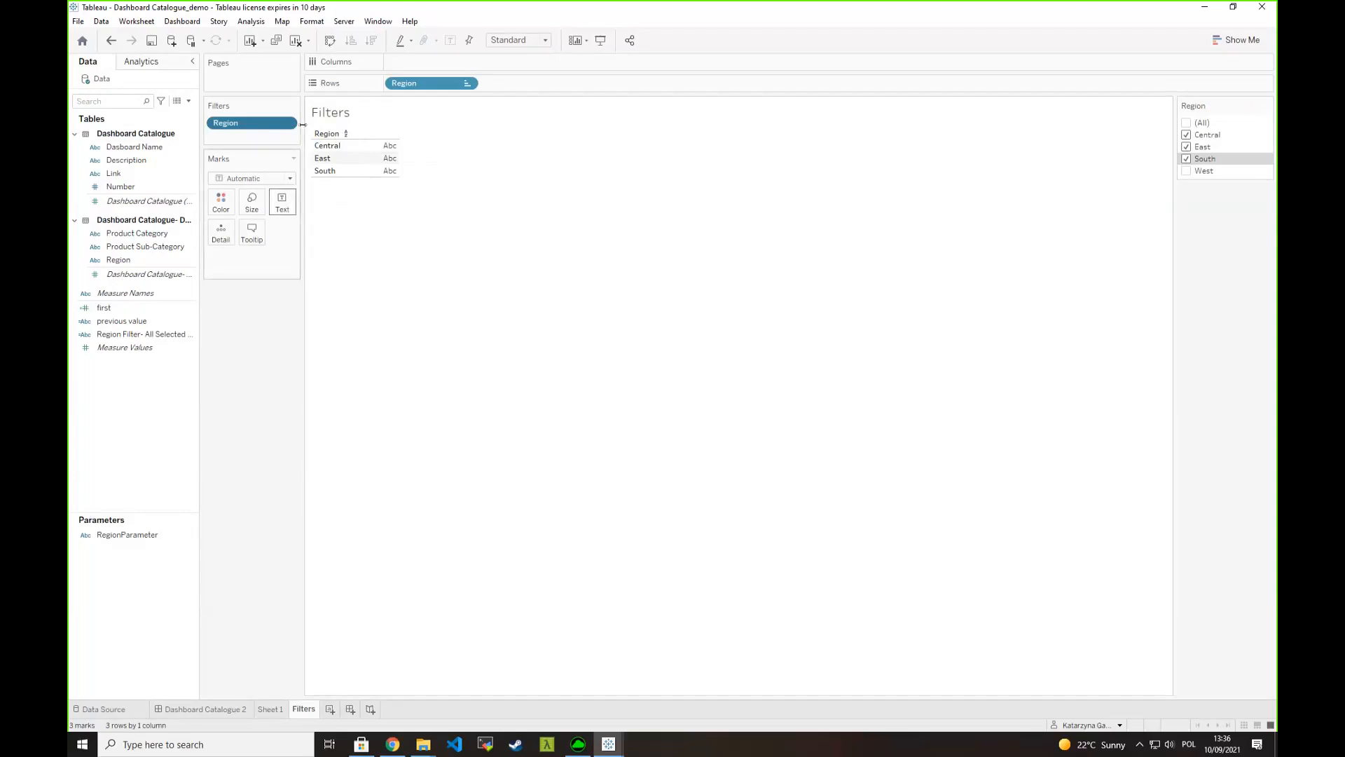
- Return to the dashboard and try selecting all listed regions together, then only South, to test the parameter action
left_click(219, 710)
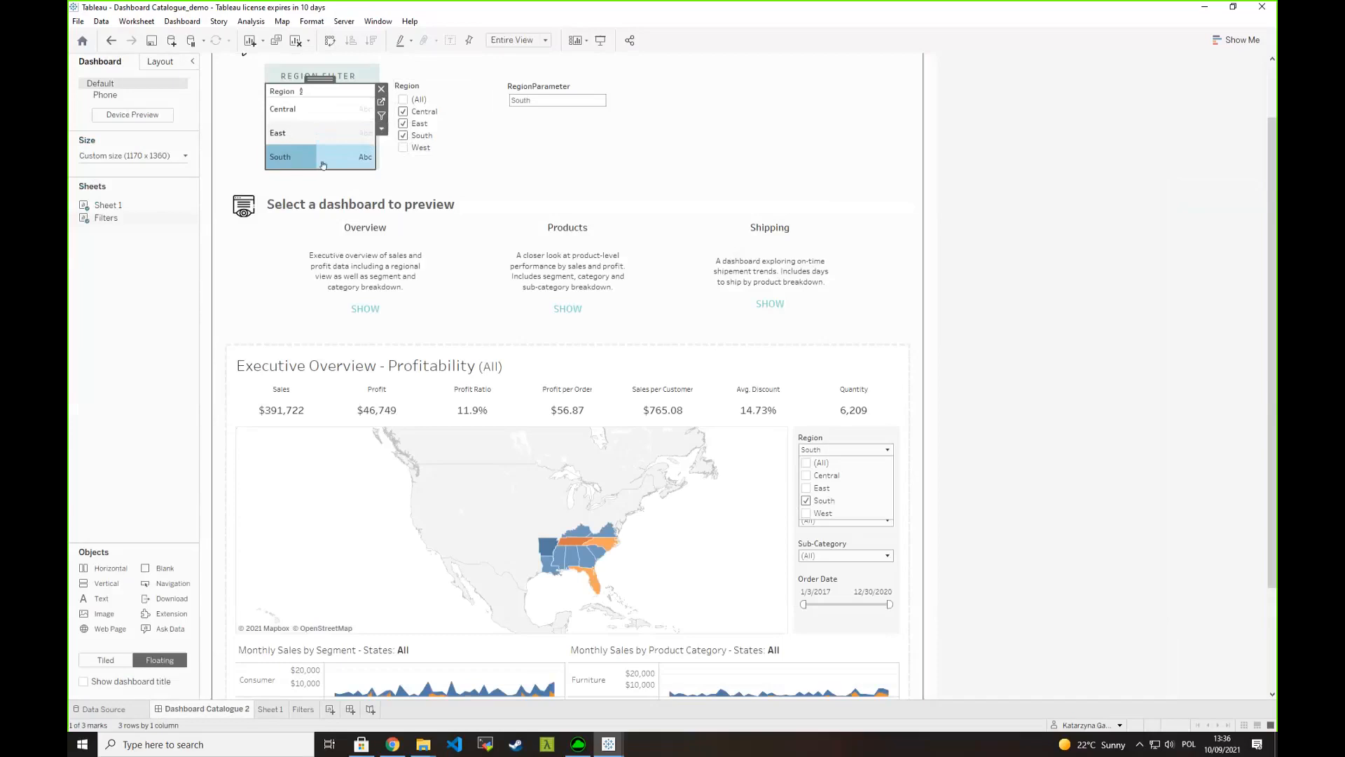
left_click(327, 126)
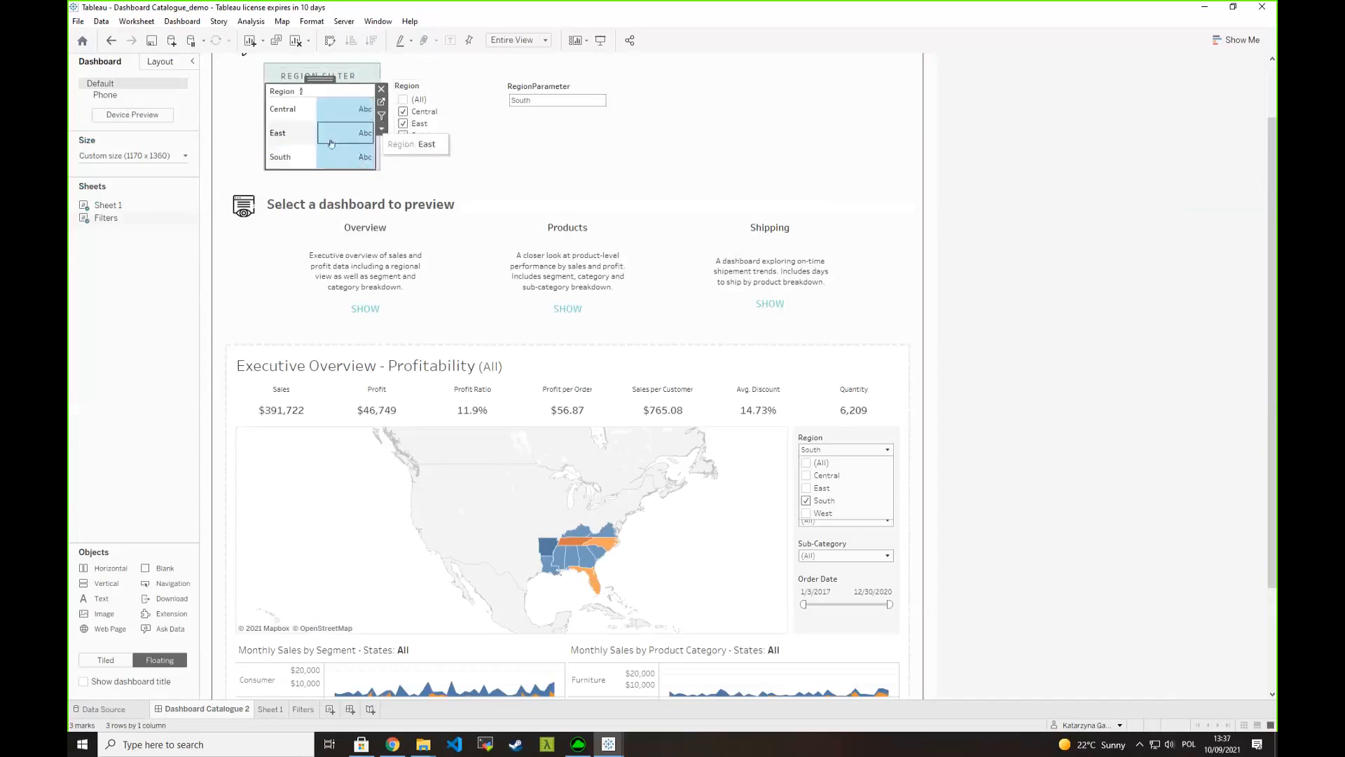
left_click(295, 158)
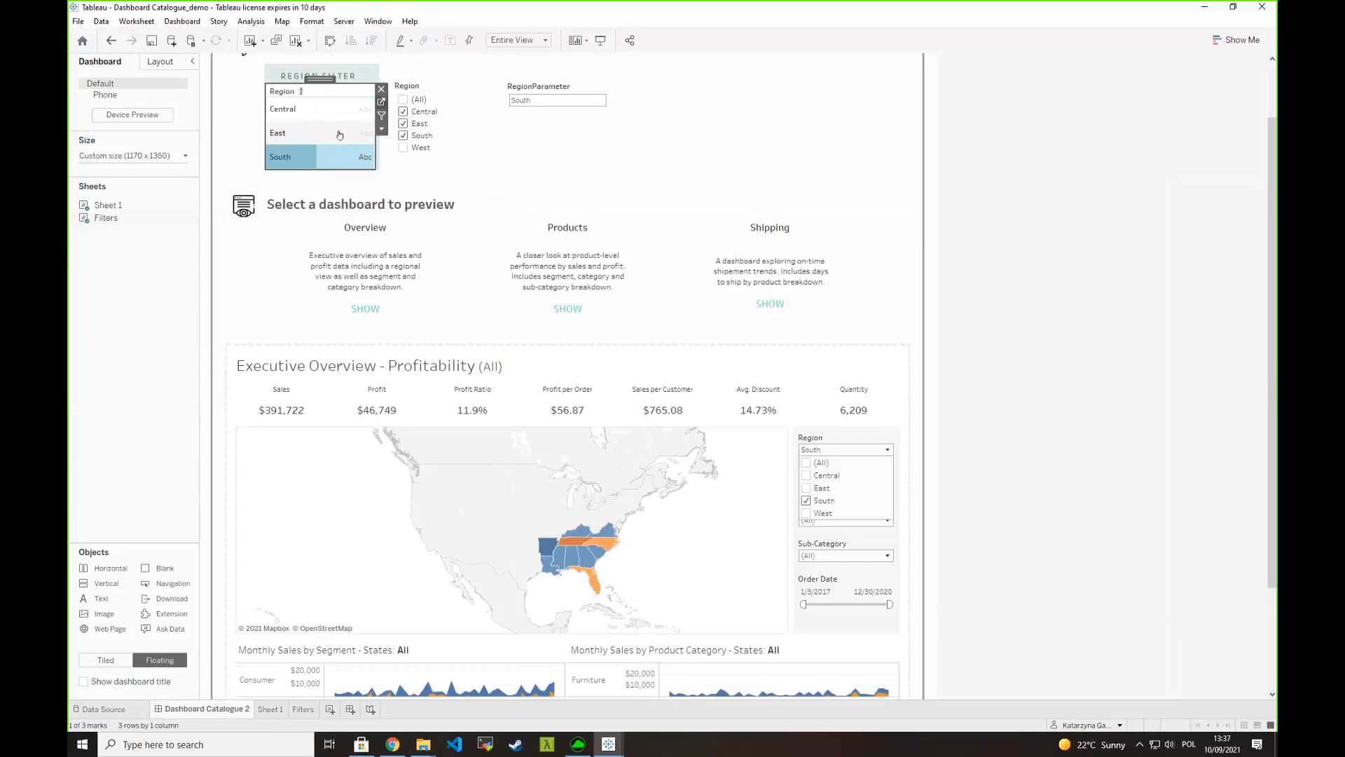
- From the Filters sheet, examine the formula of the Region Filter- All Selected Values calculation in an enlarged editor, and close it
left_click(381, 102)
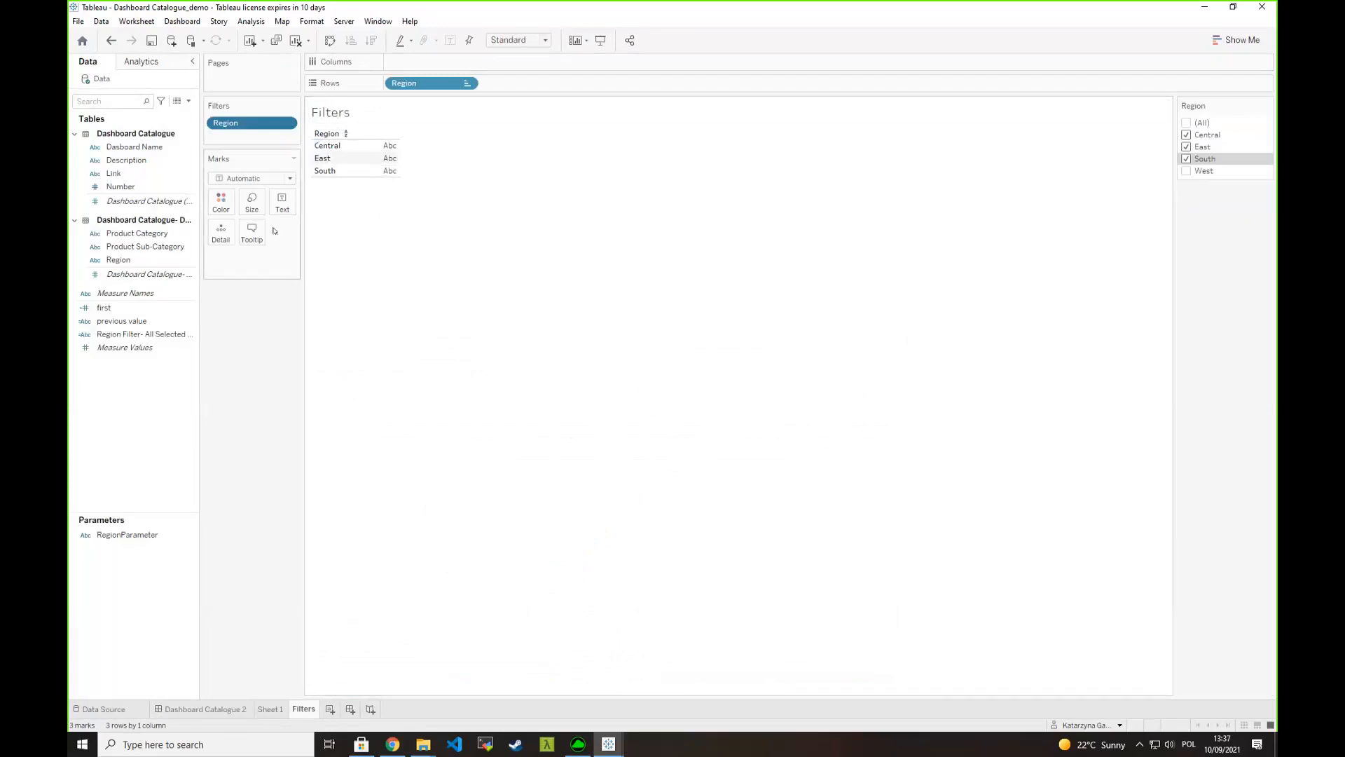
right_click(127, 335)
left_click(165, 389)
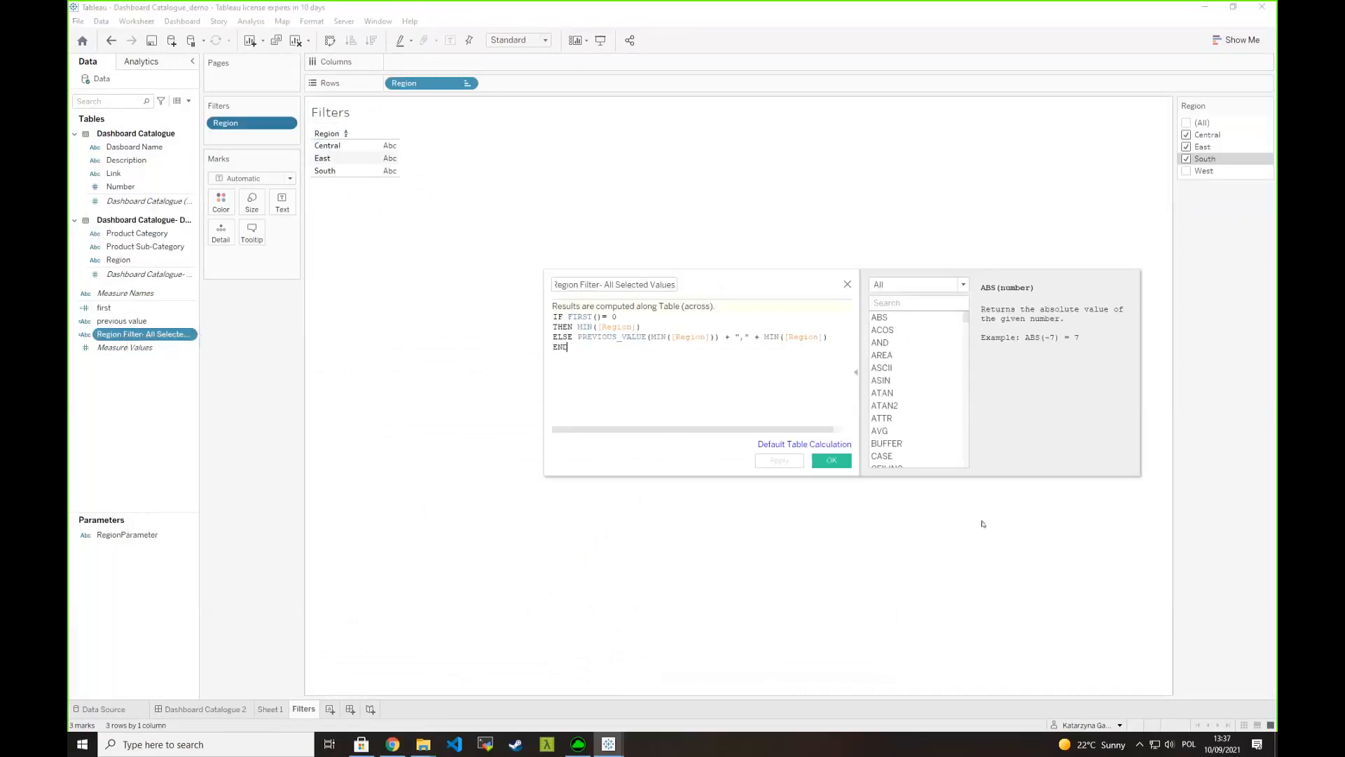
left_click_drag(683, 296, 506, 290)
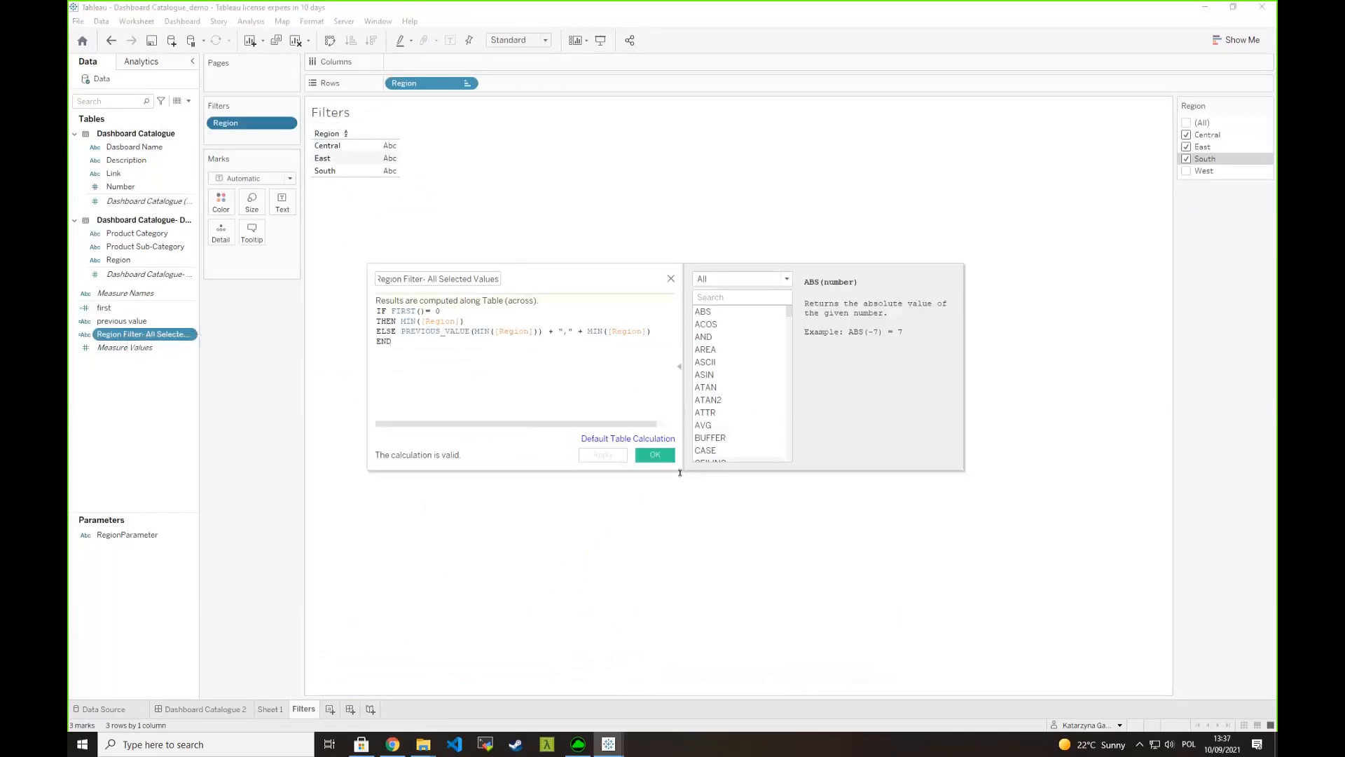
left_click_drag(678, 474, 678, 575)
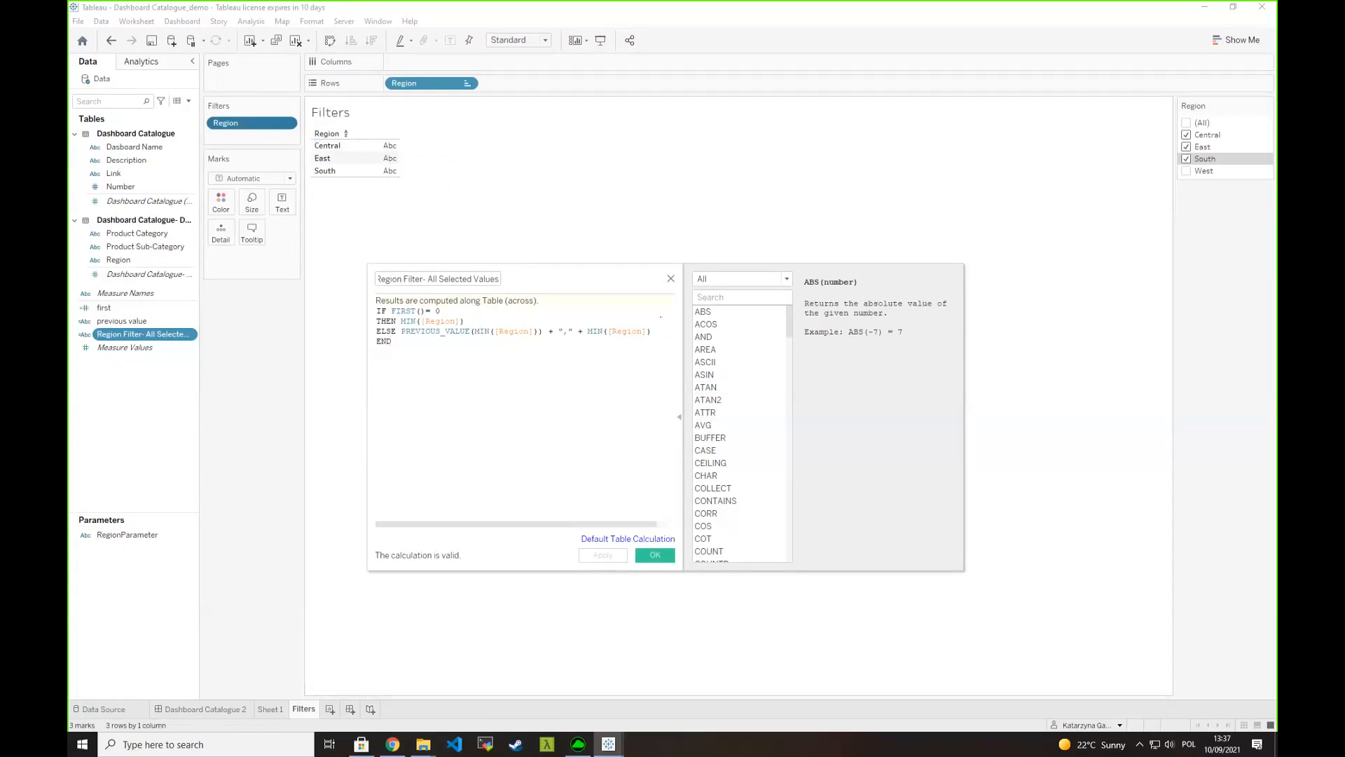
left_click(671, 280)
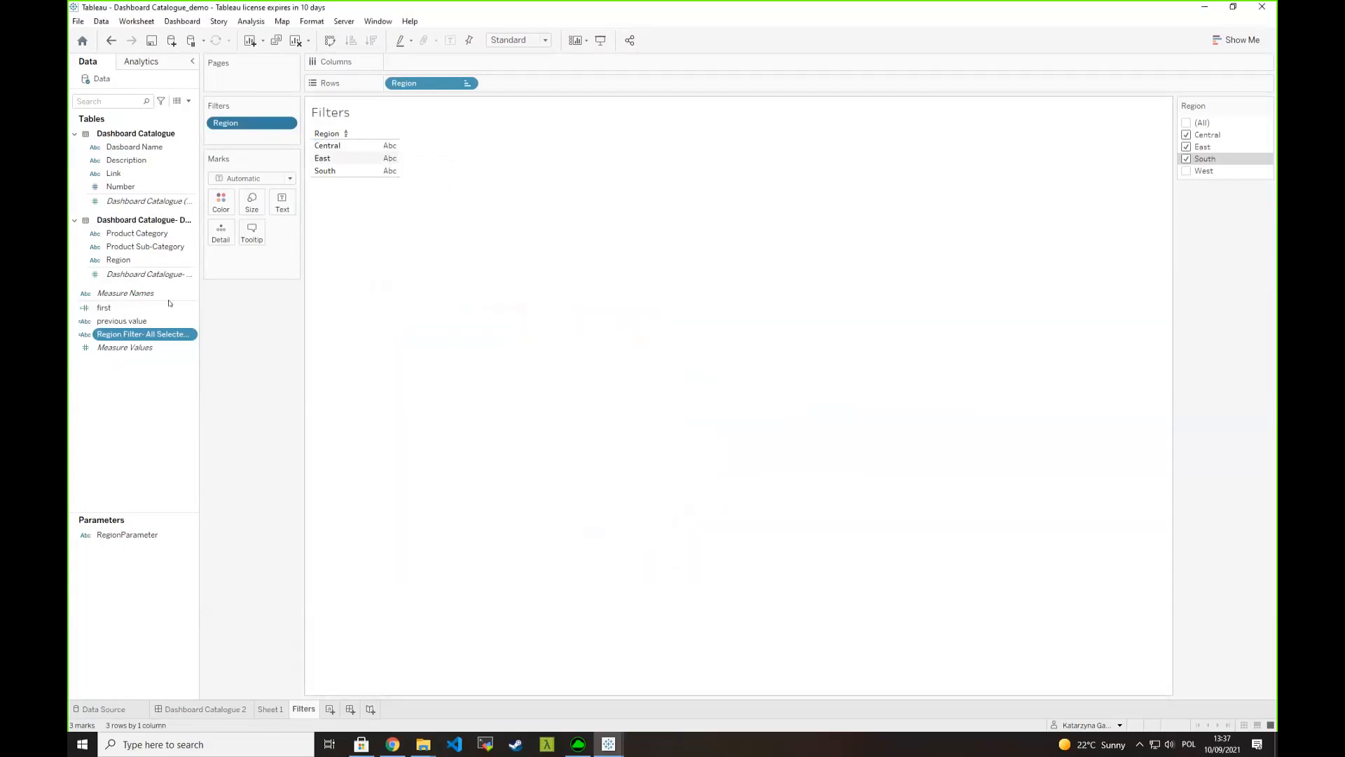
- Add Region Filter- All Selected Values to the Filters sheet's rows, and include West but exclude Central in the Region filter
double_click(143, 336)
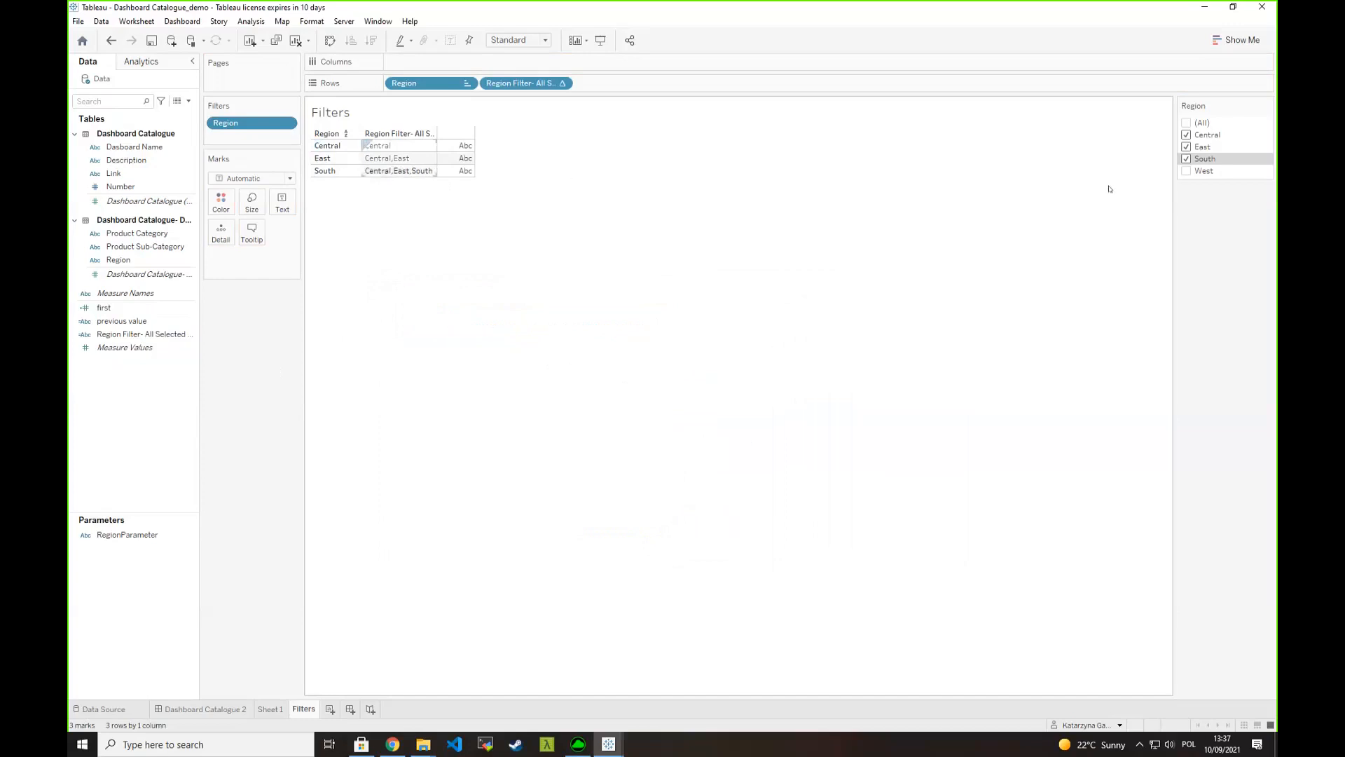
left_click(1189, 171)
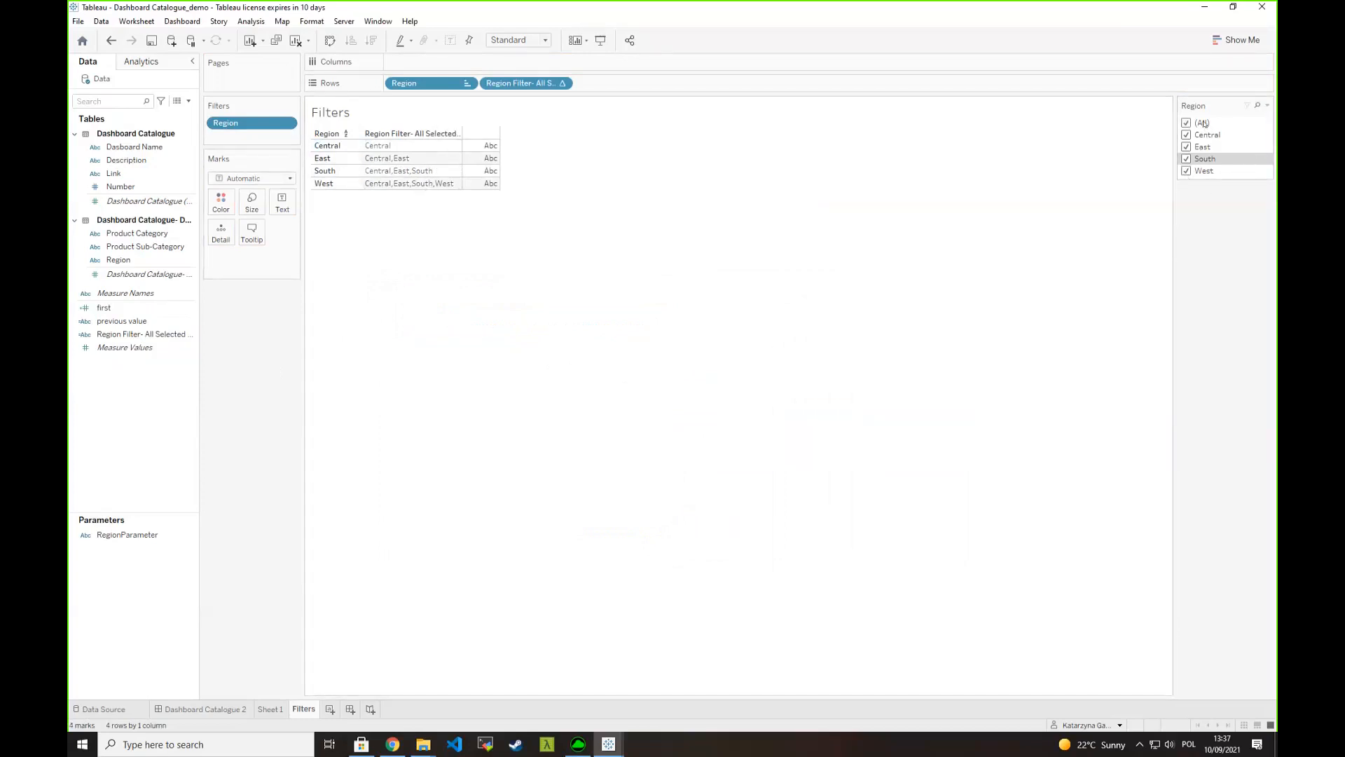
left_click(1186, 135)
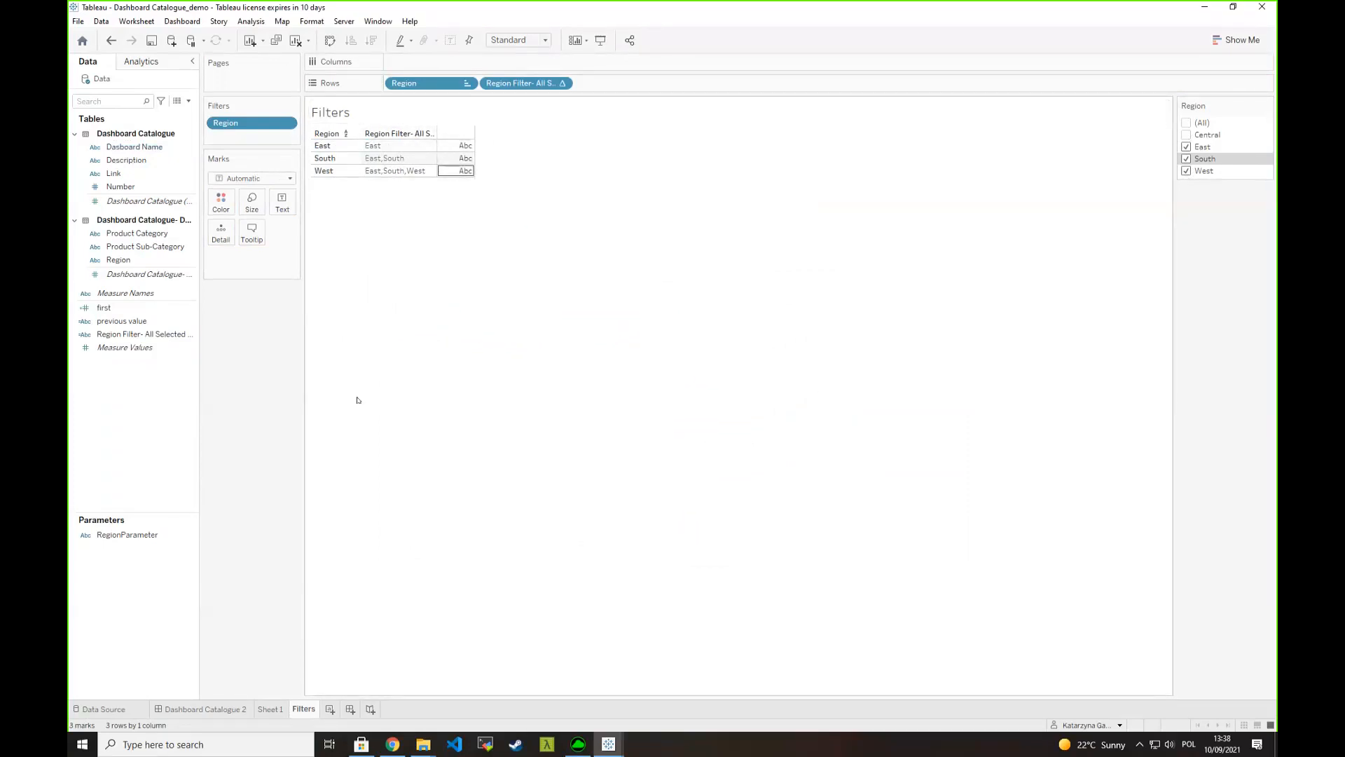
- On the dashboard, slightly widen the Filters sheet and set the Region Param action's source field to Region Filter- All Selected Values
left_click(203, 709)
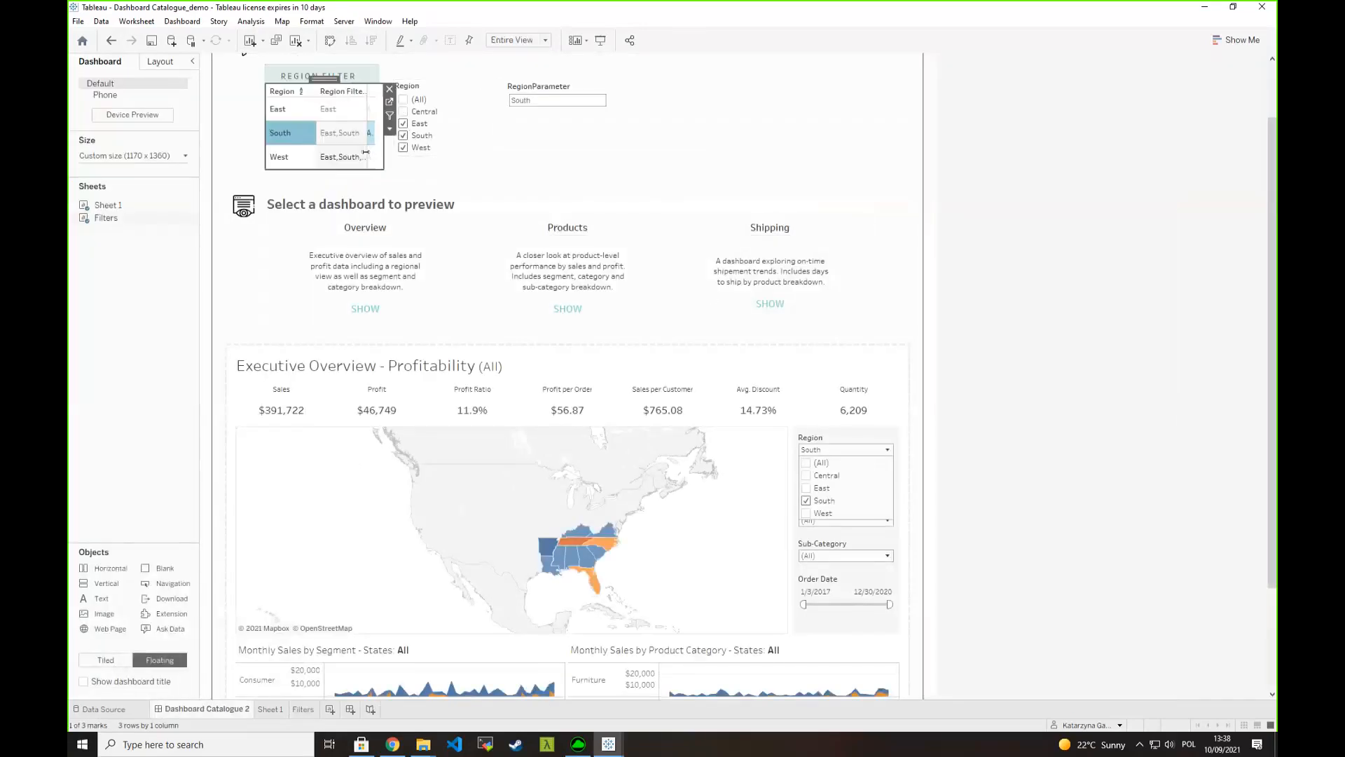
left_click_drag(382, 144, 394, 143)
left_click(181, 20)
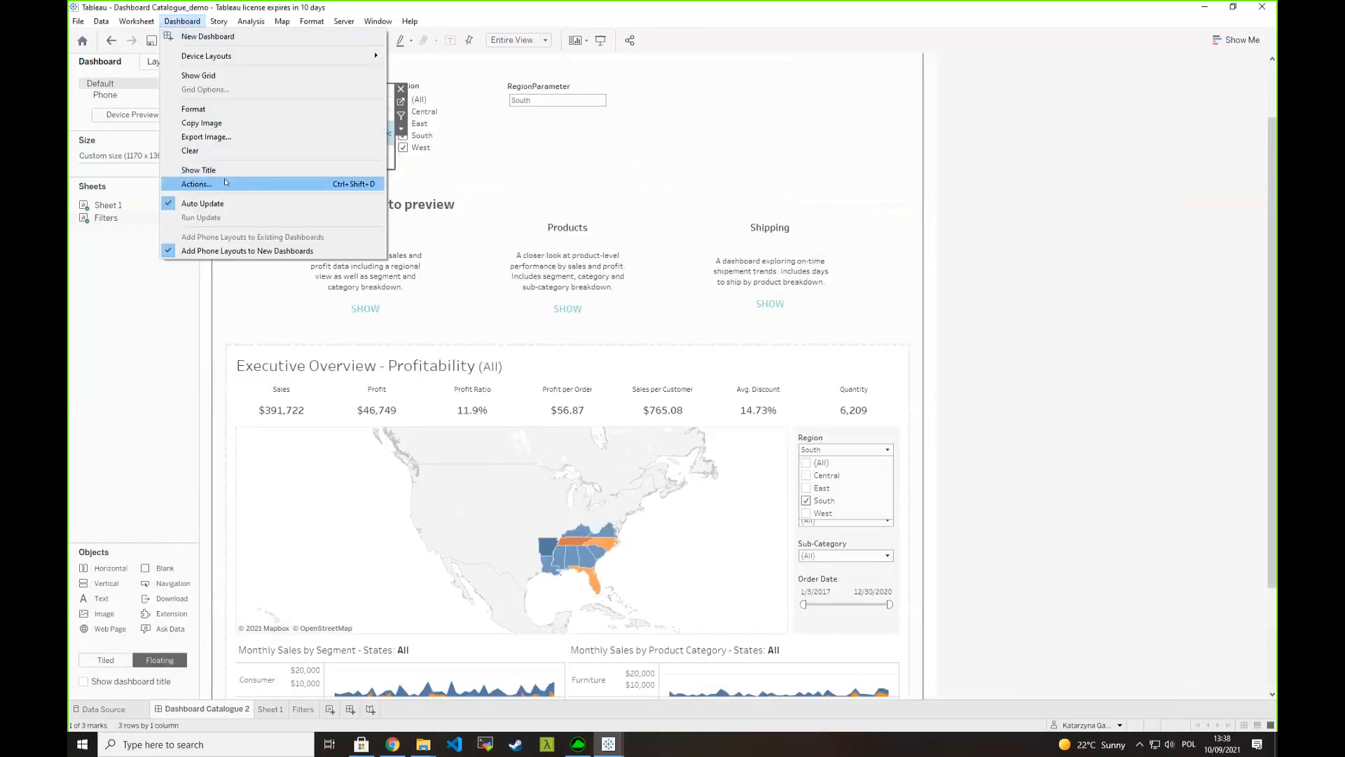
left_click(210, 183)
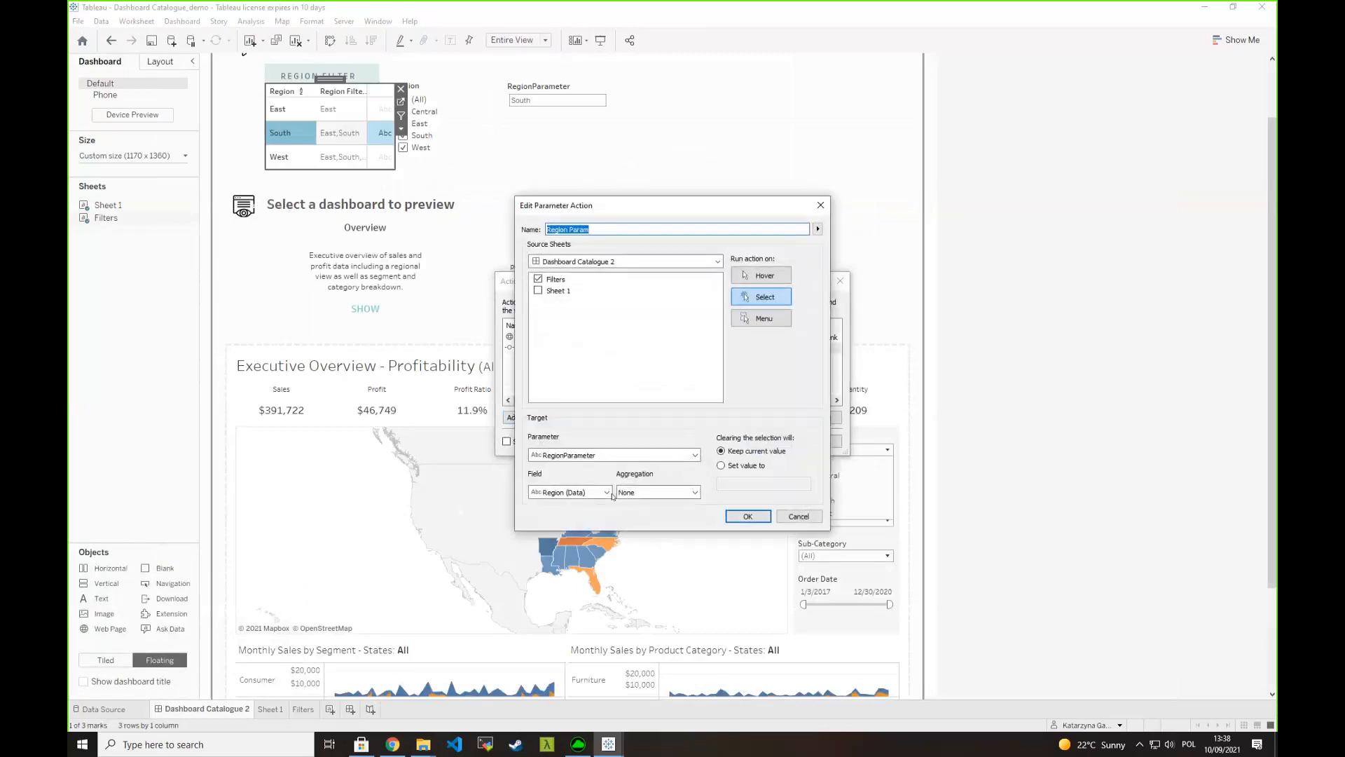
left_click(576, 492)
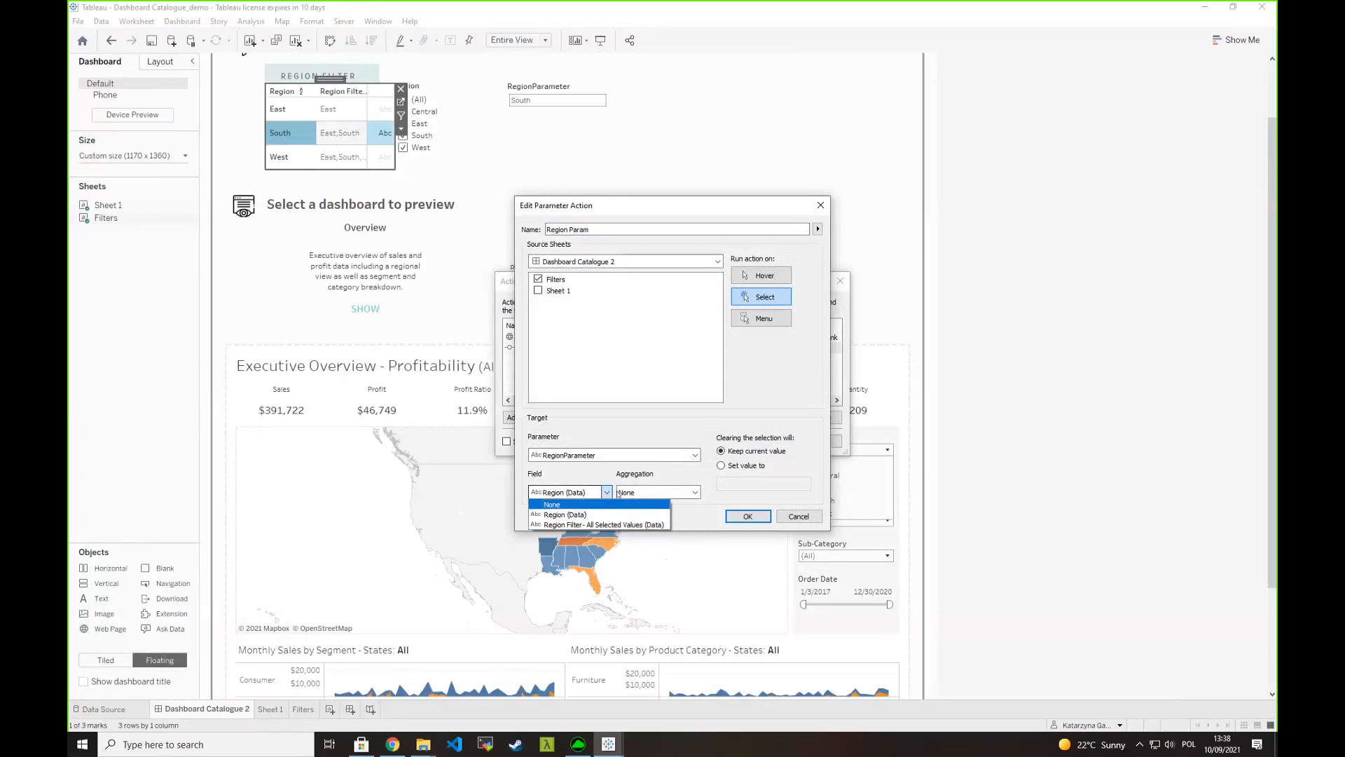
left_click(604, 525)
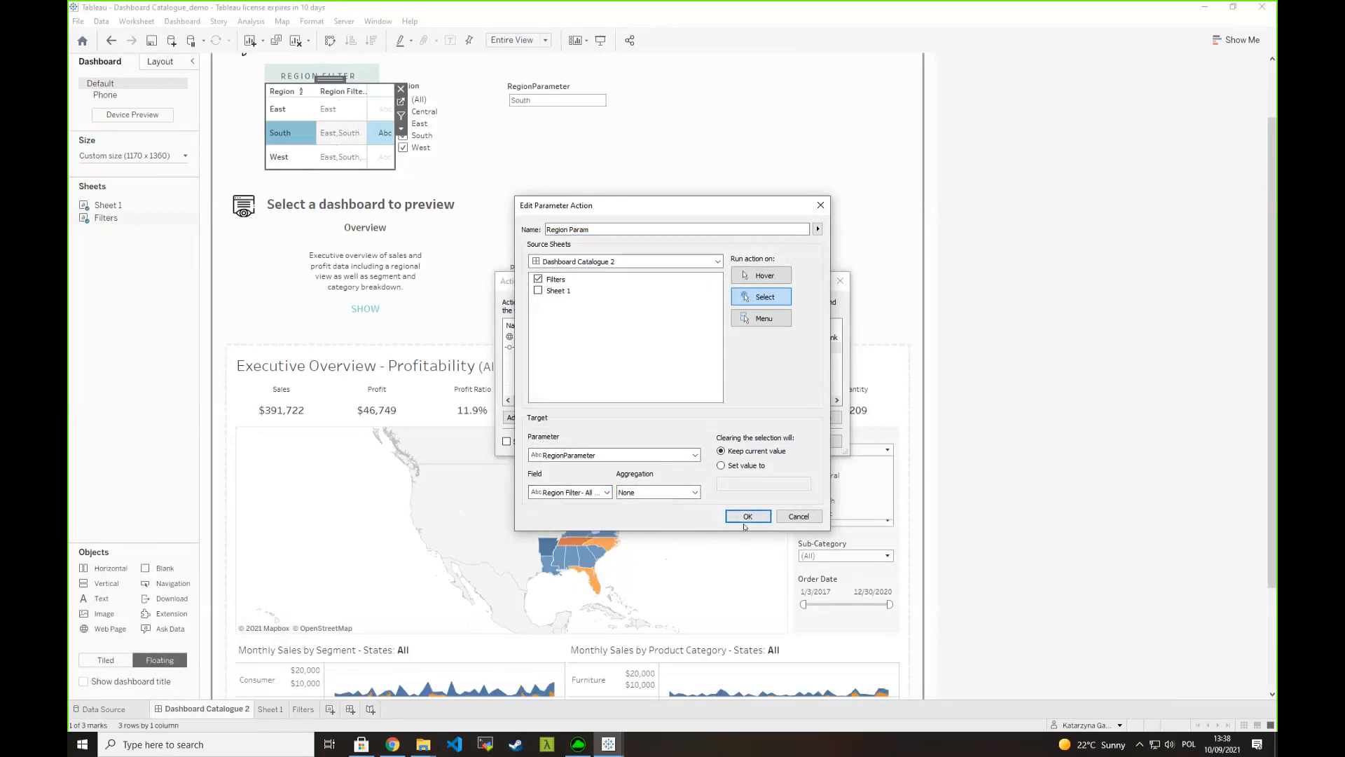
left_click(746, 517)
left_click(767, 441)
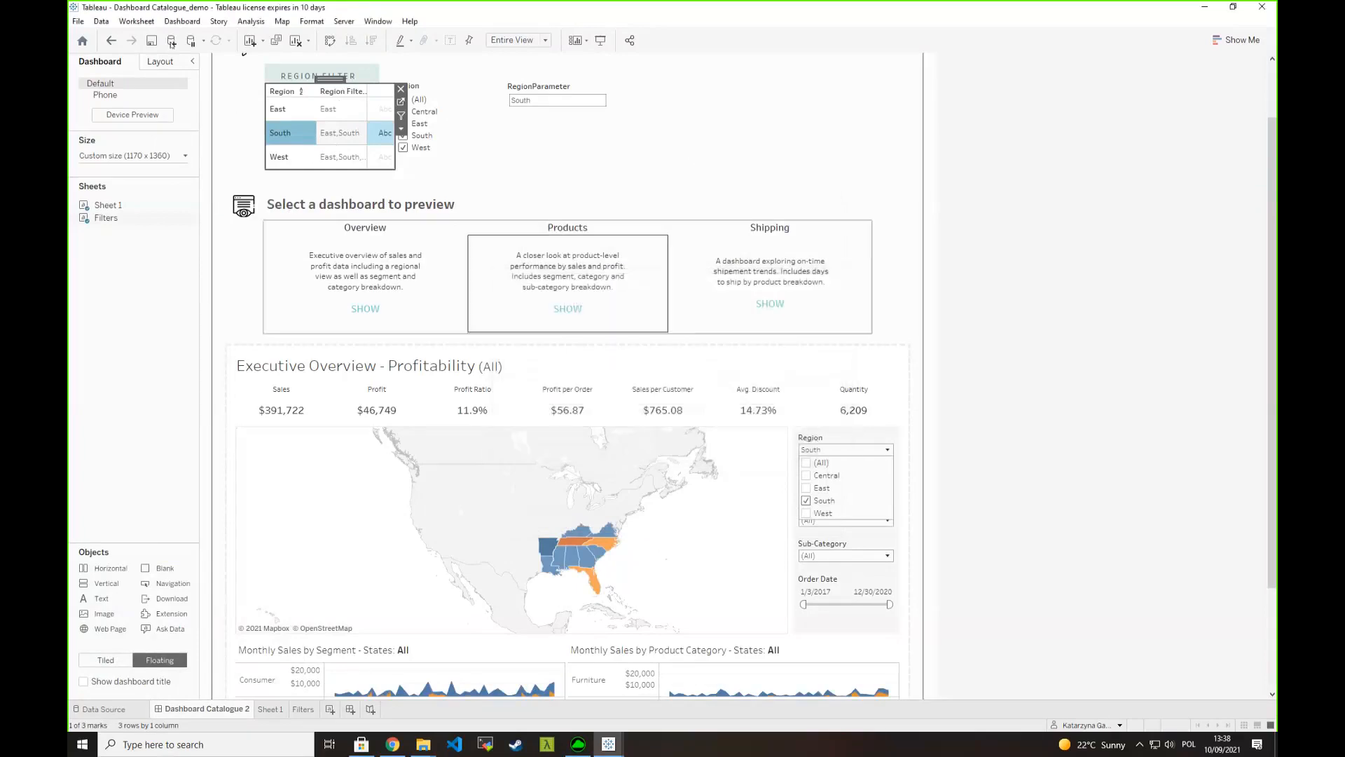
- Test the parameter action by selecting the combined region values of the East, South and West rows one after another
left_click(330, 110)
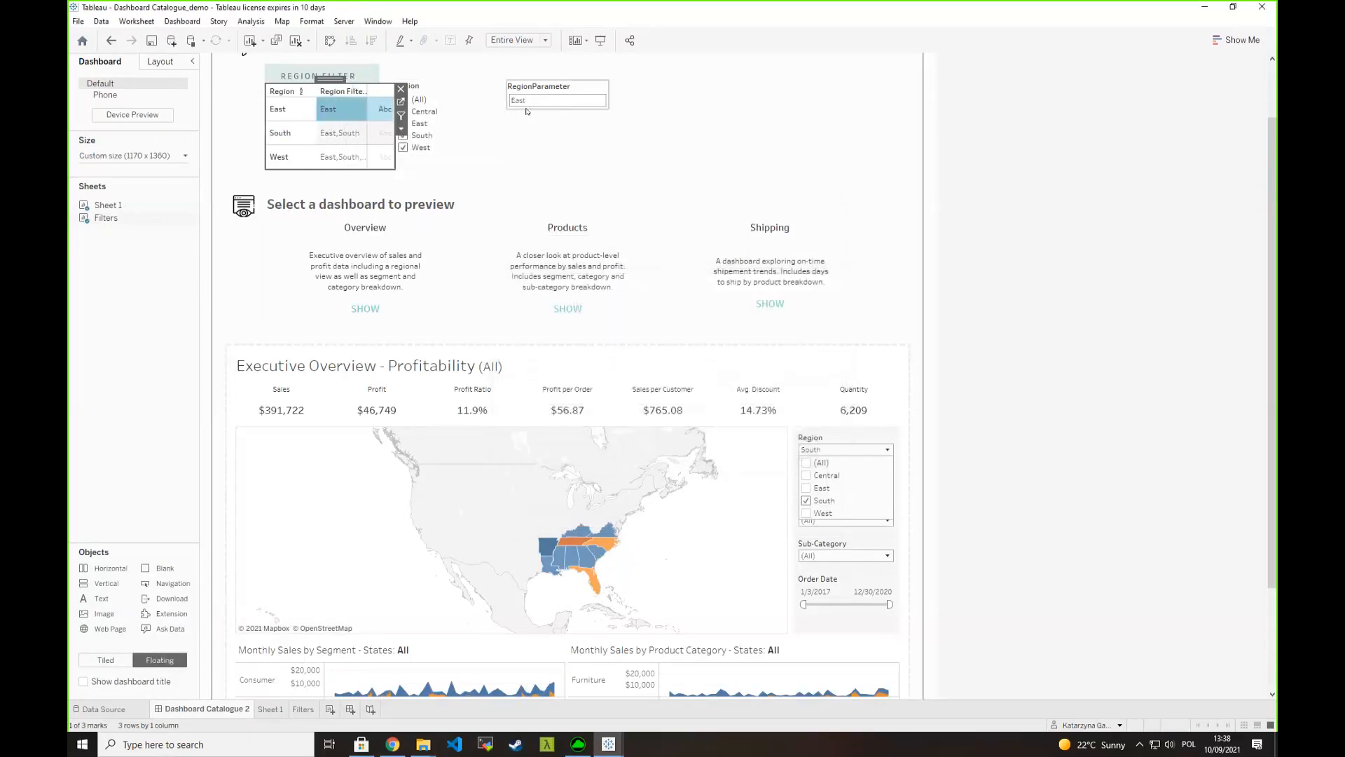
left_click(341, 133)
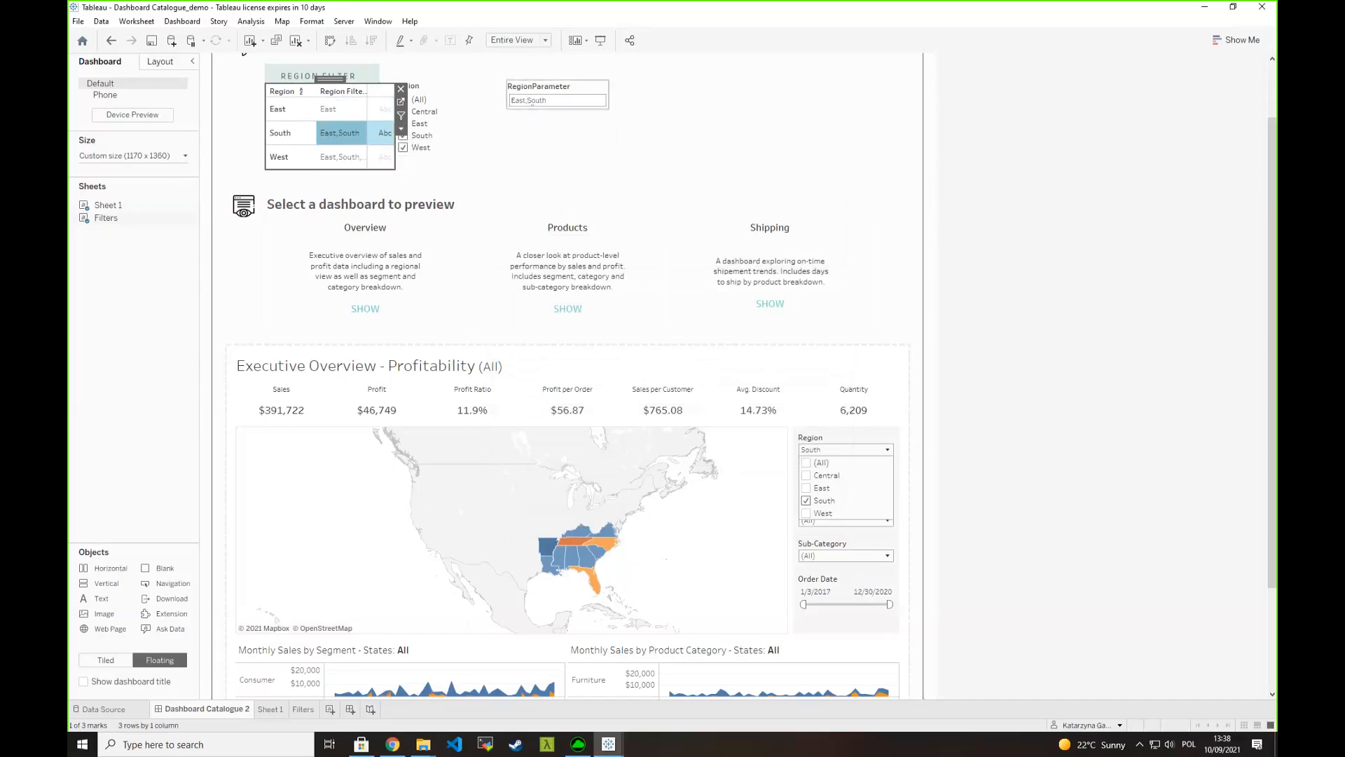
left_click(335, 159)
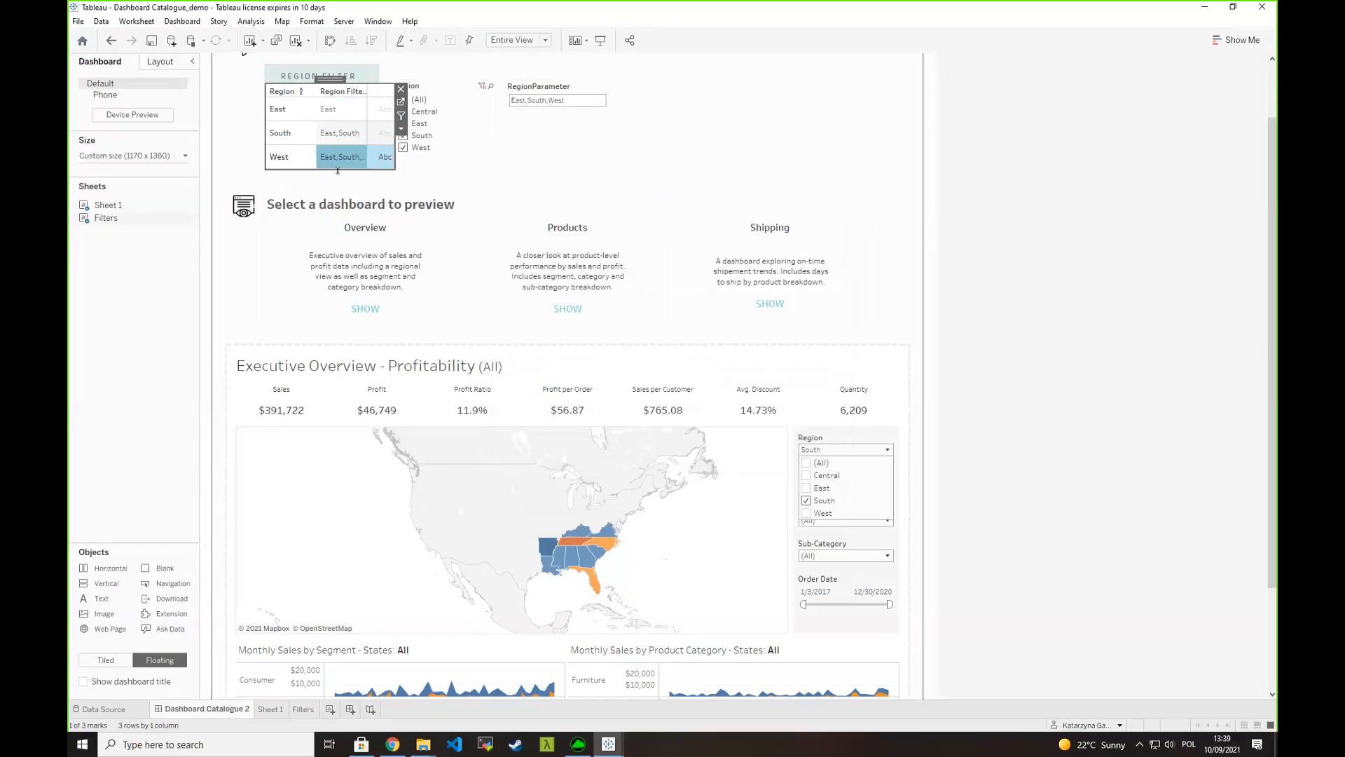
mouse_move(348, 159)
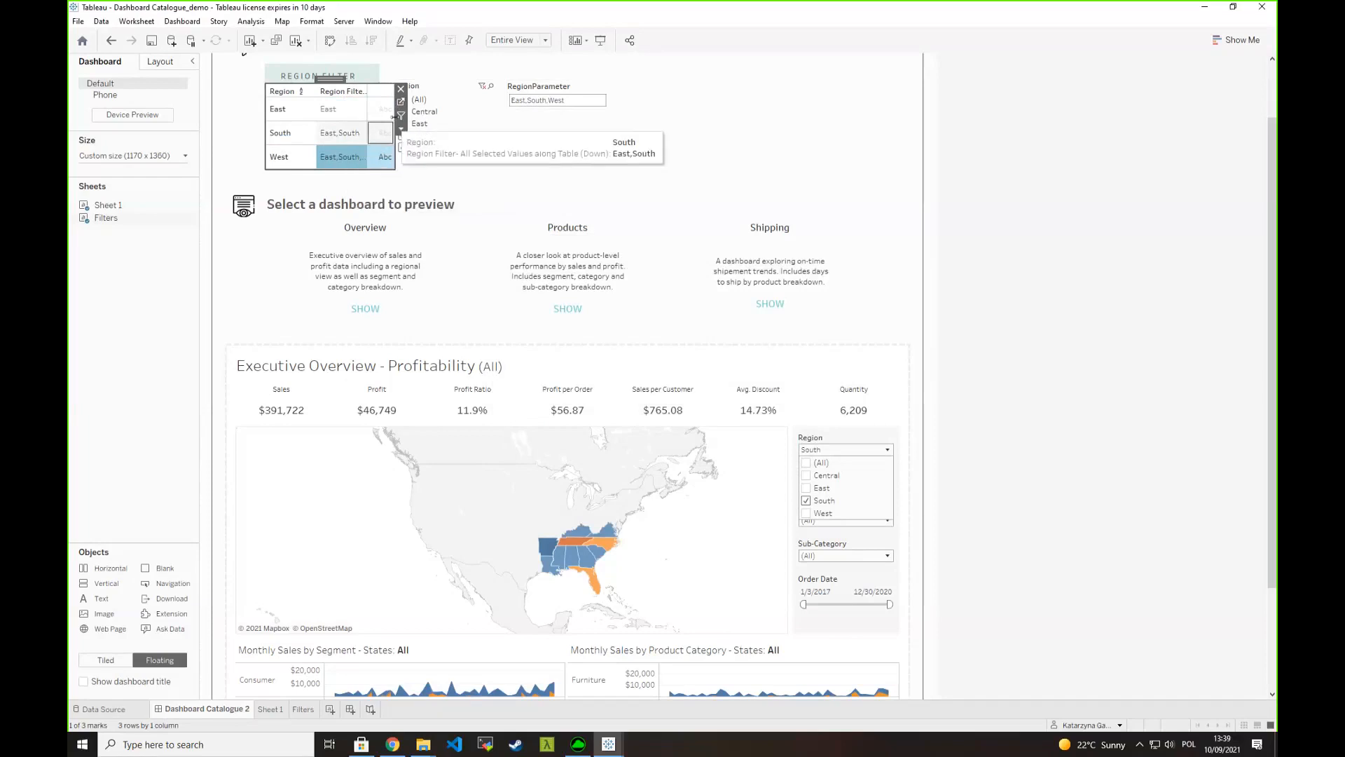
- On the Filters sheet, create a calculated field named Rank with the formula RANK([Region Filter- All Selected Values])
left_click(400, 102)
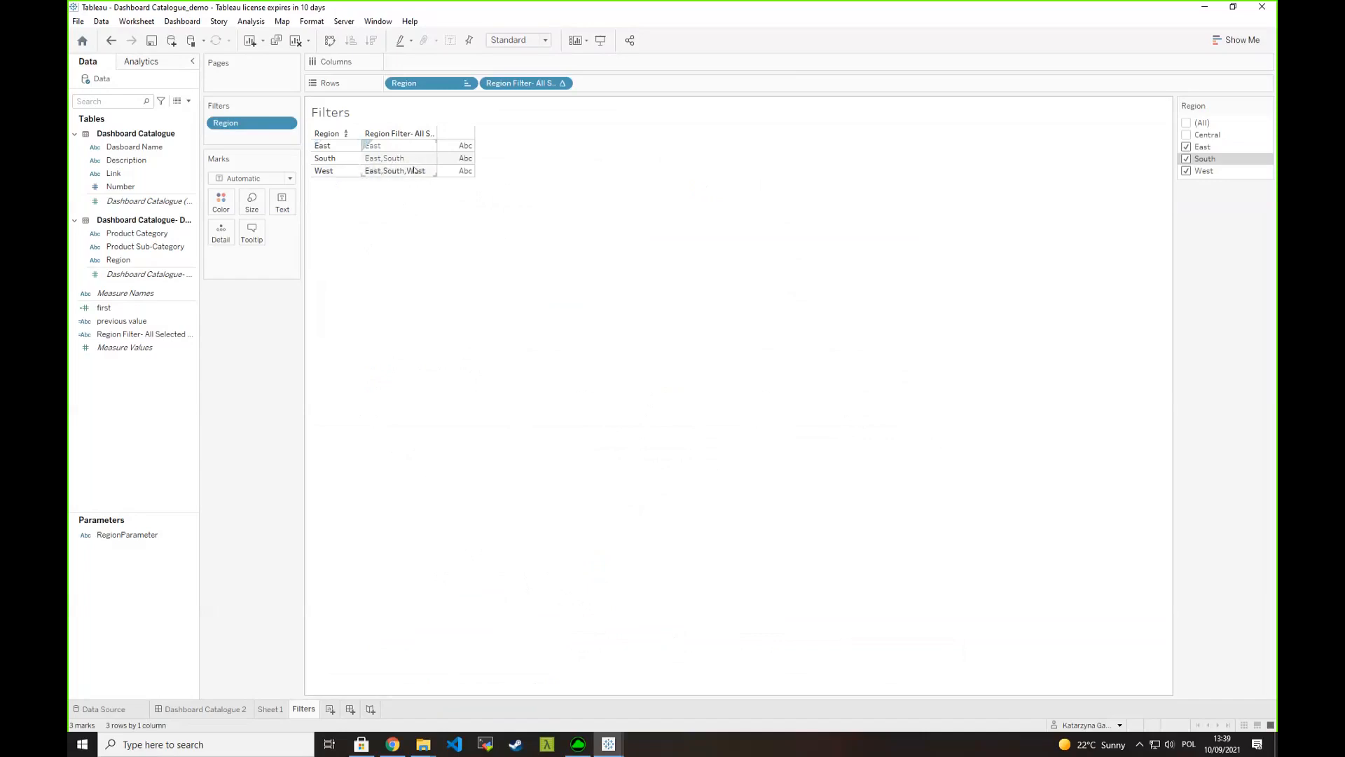
left_click(189, 101)
left_click(112, 113)
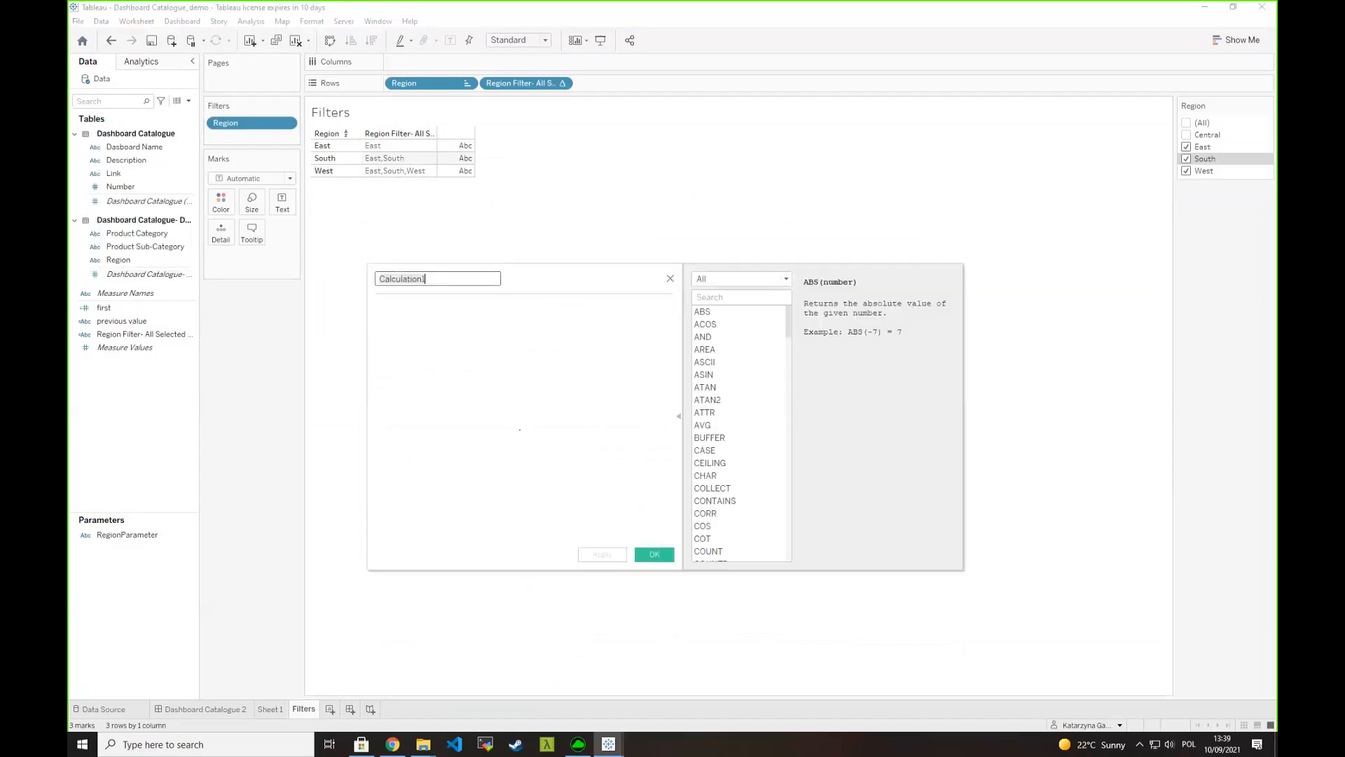
left_click(454, 350)
type("RANK (")
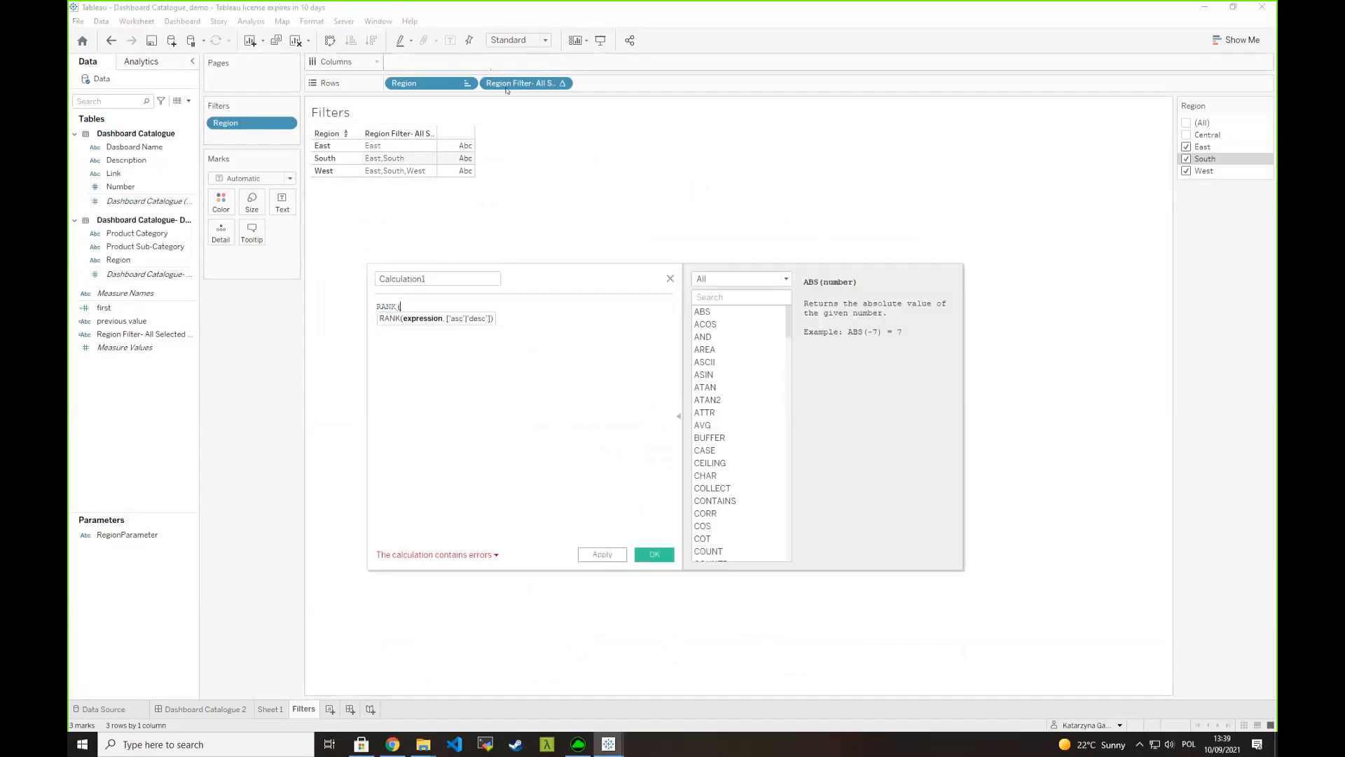
left_click_drag(515, 85, 529, 329)
type(")")
type("Rank")
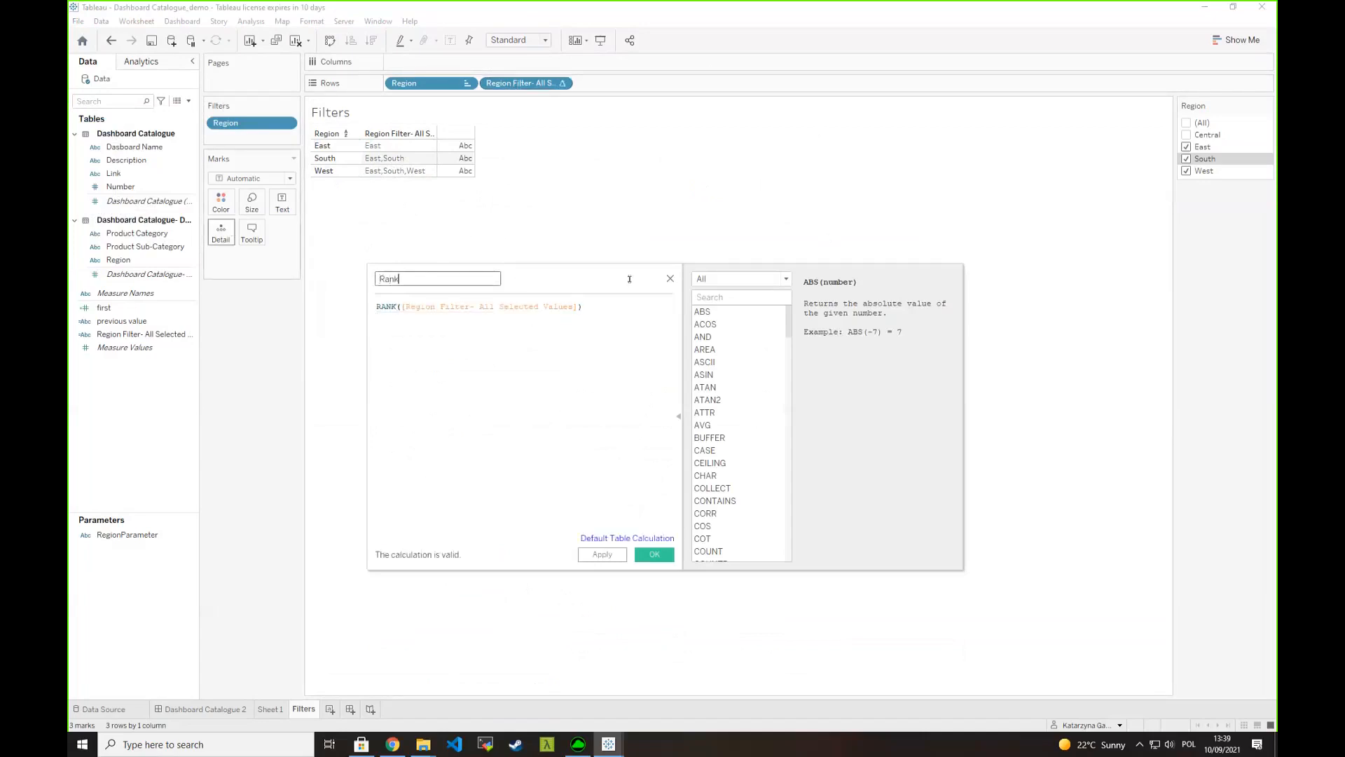
left_click(646, 558)
- Add Rank to the rows as a discrete field, and move it to the filters with only value 1 kept
left_click(144, 324)
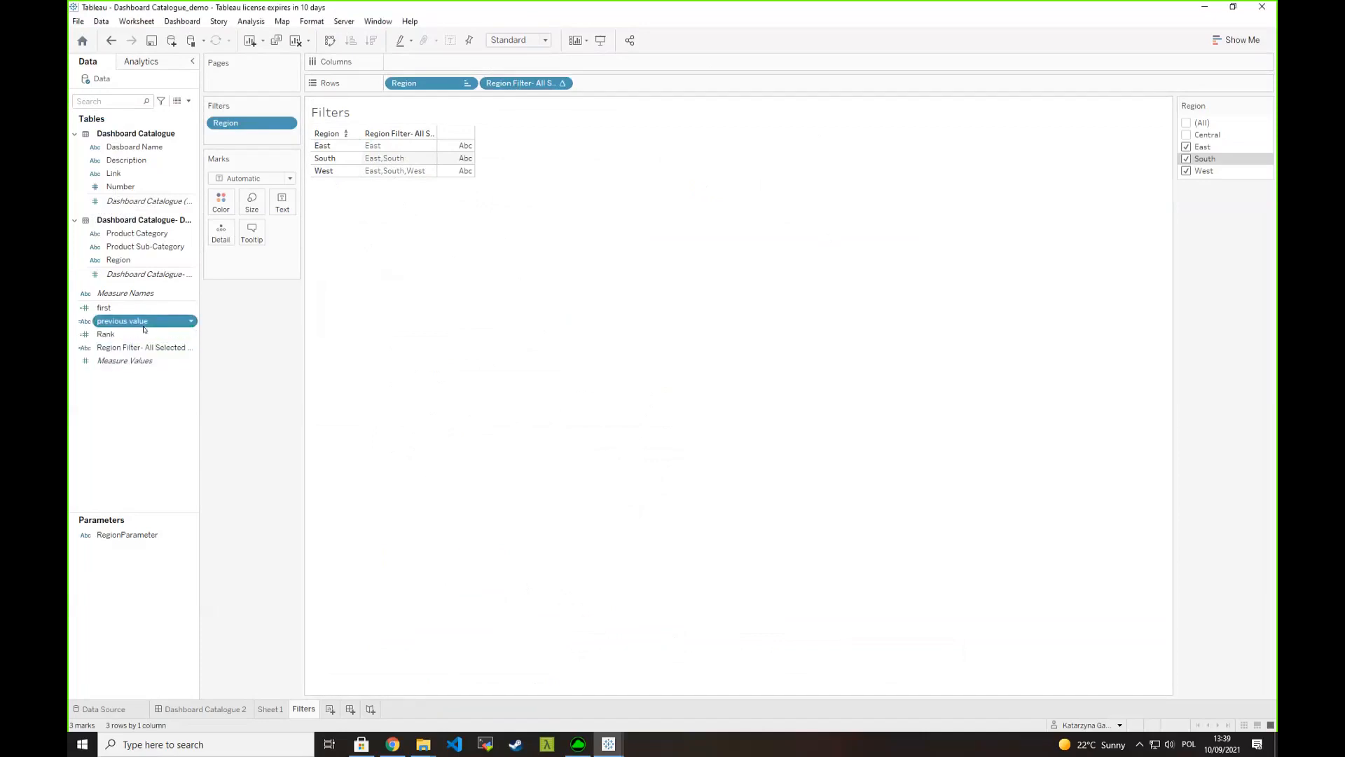
left_click(144, 333, "ctrl")
left_click_drag(147, 332, 454, 161)
right_click(617, 83)
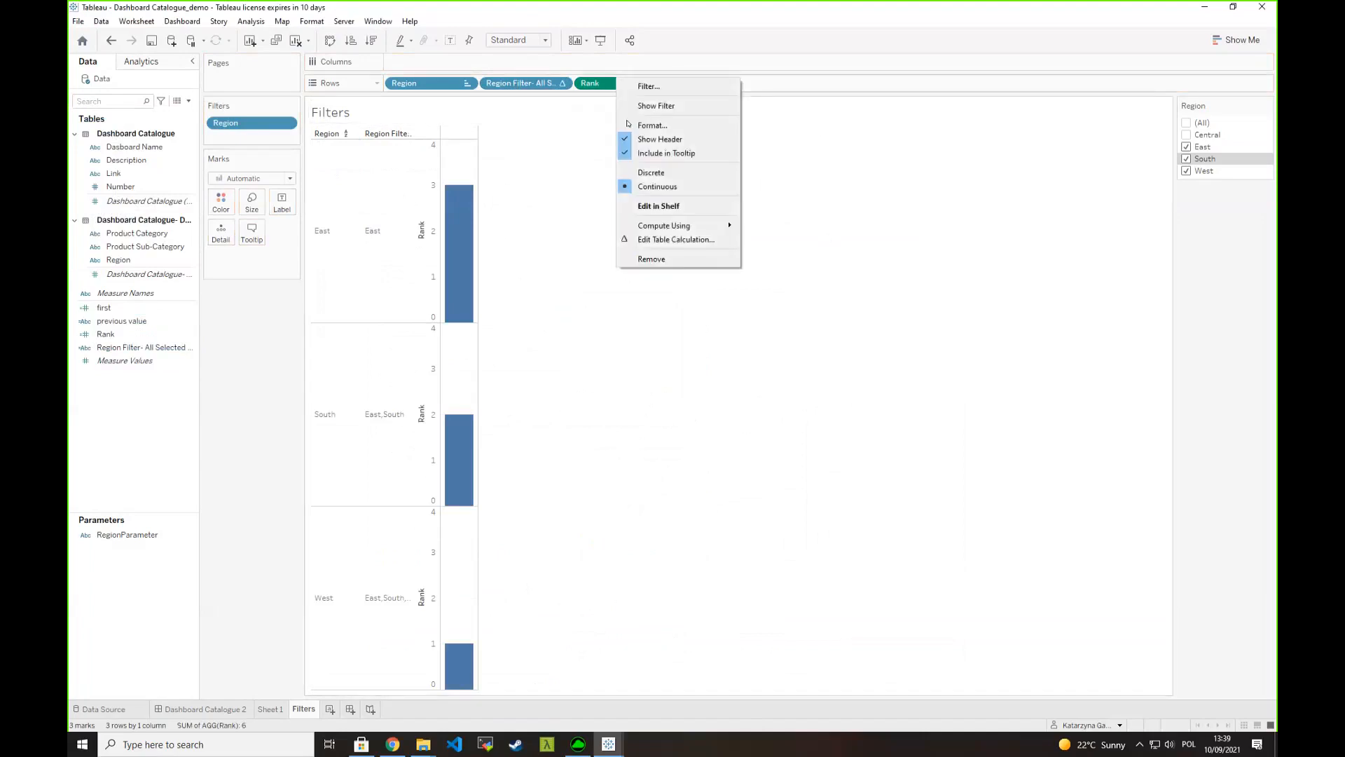
left_click(653, 173)
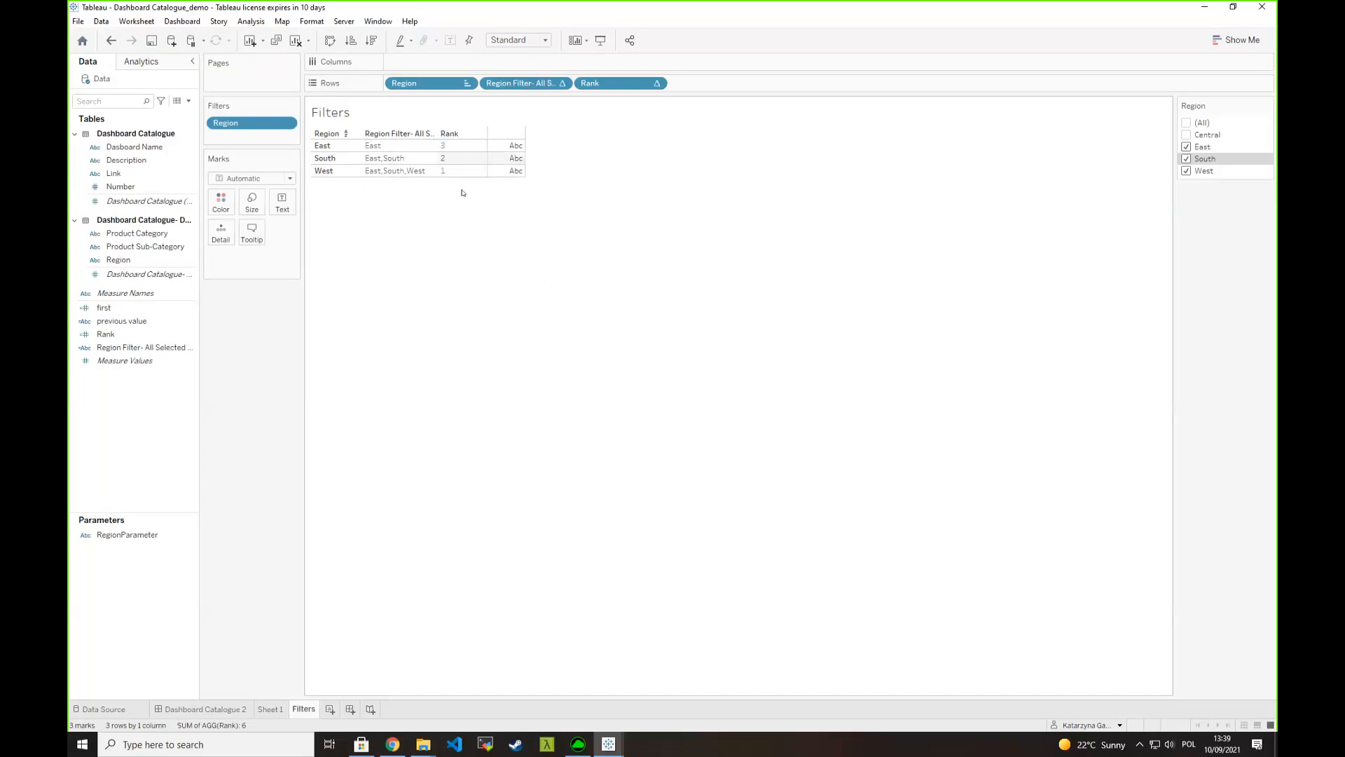
left_click_drag(599, 88, 240, 133)
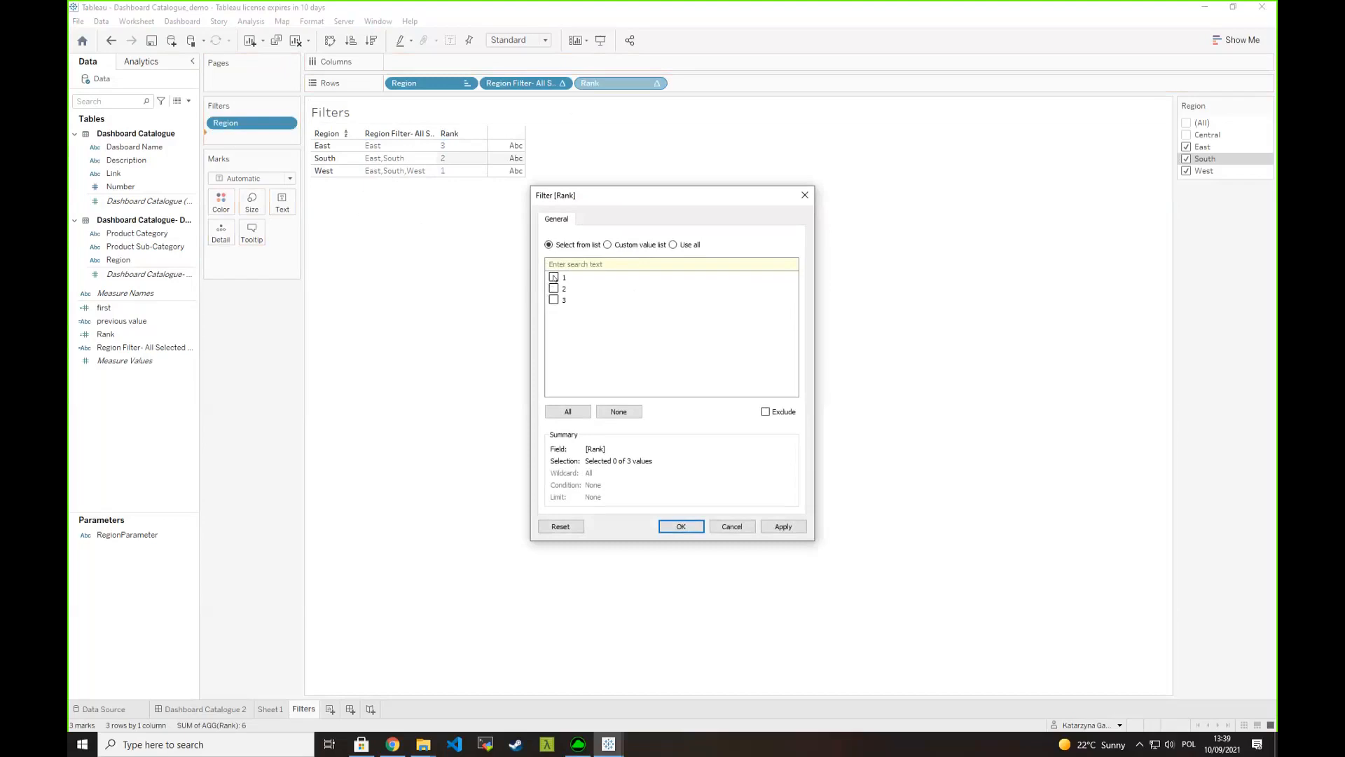
left_click(681, 526)
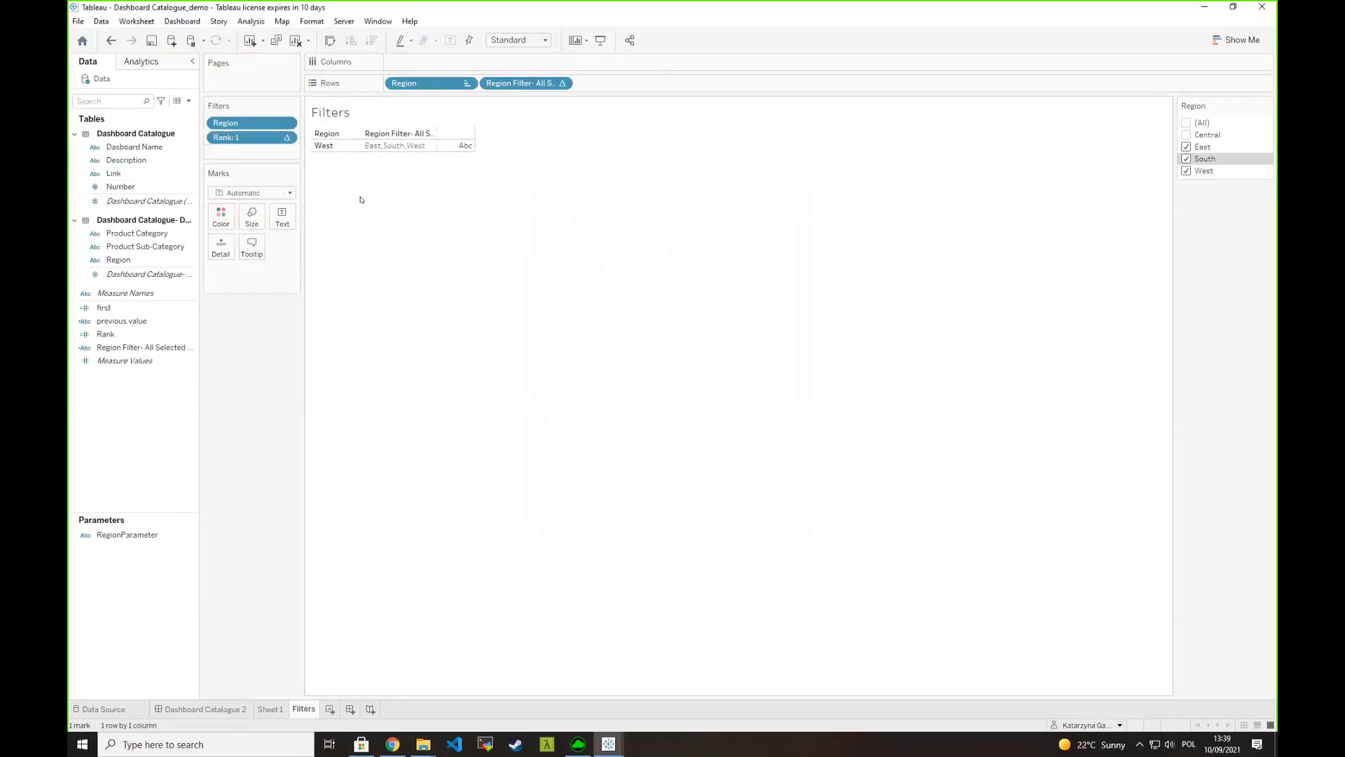
- Include Central in the Region filter, and on the dashboard apply the combined value of all four regions to RegionParameter
left_click(1187, 135)
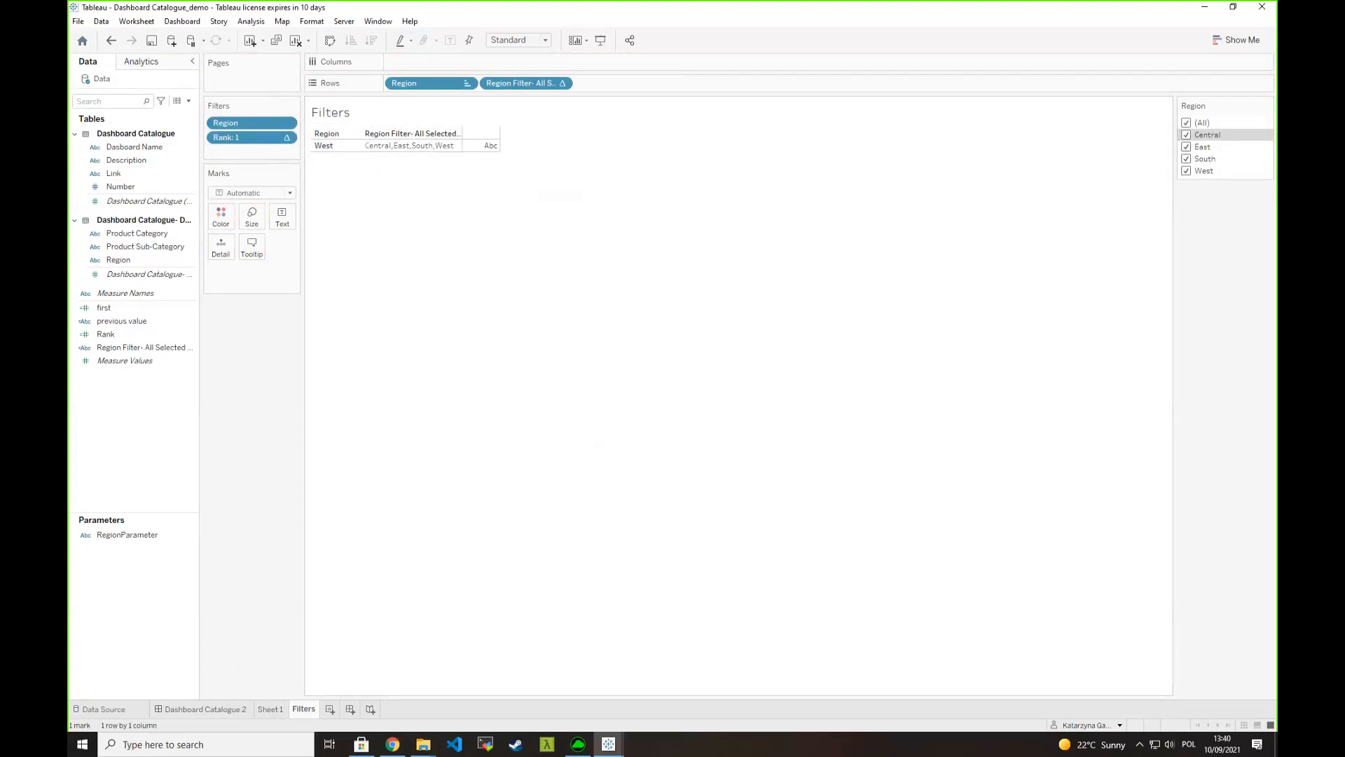
left_click(211, 708)
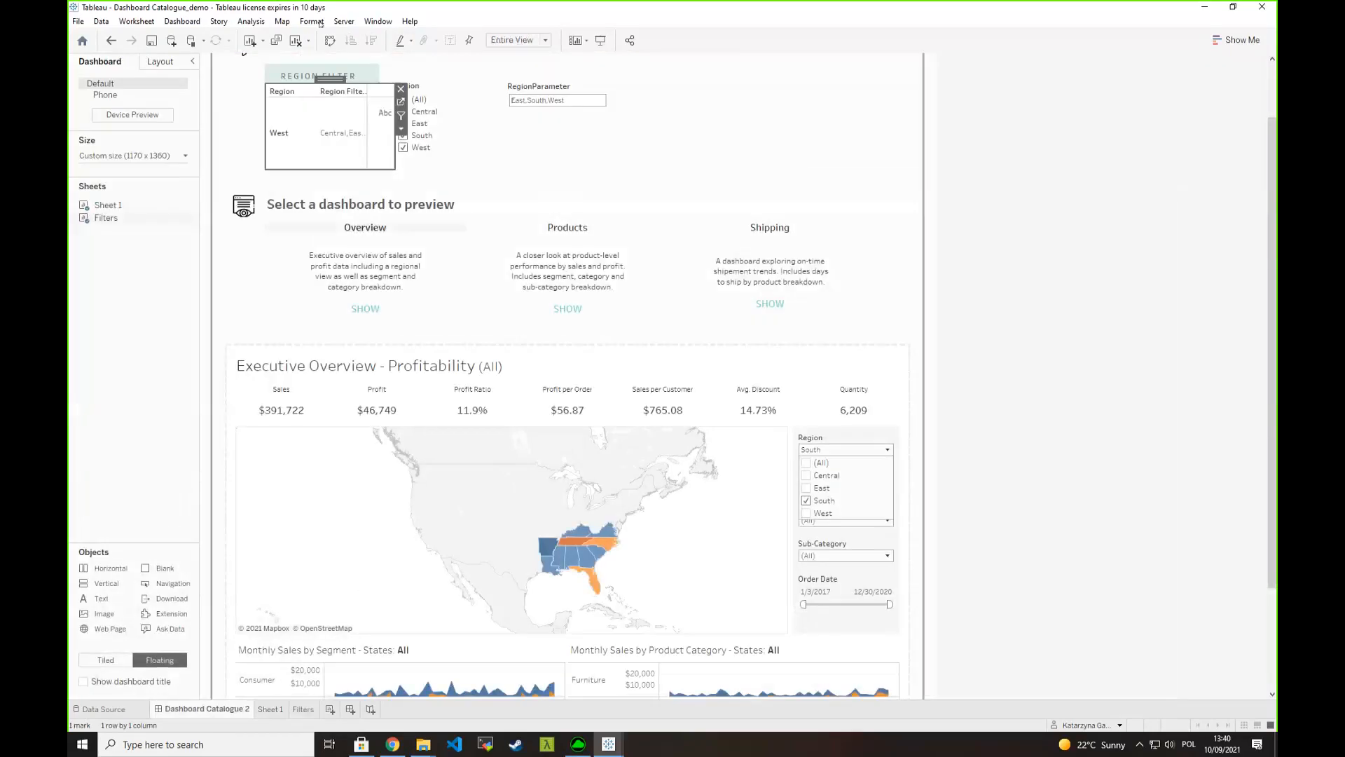
left_click(334, 142)
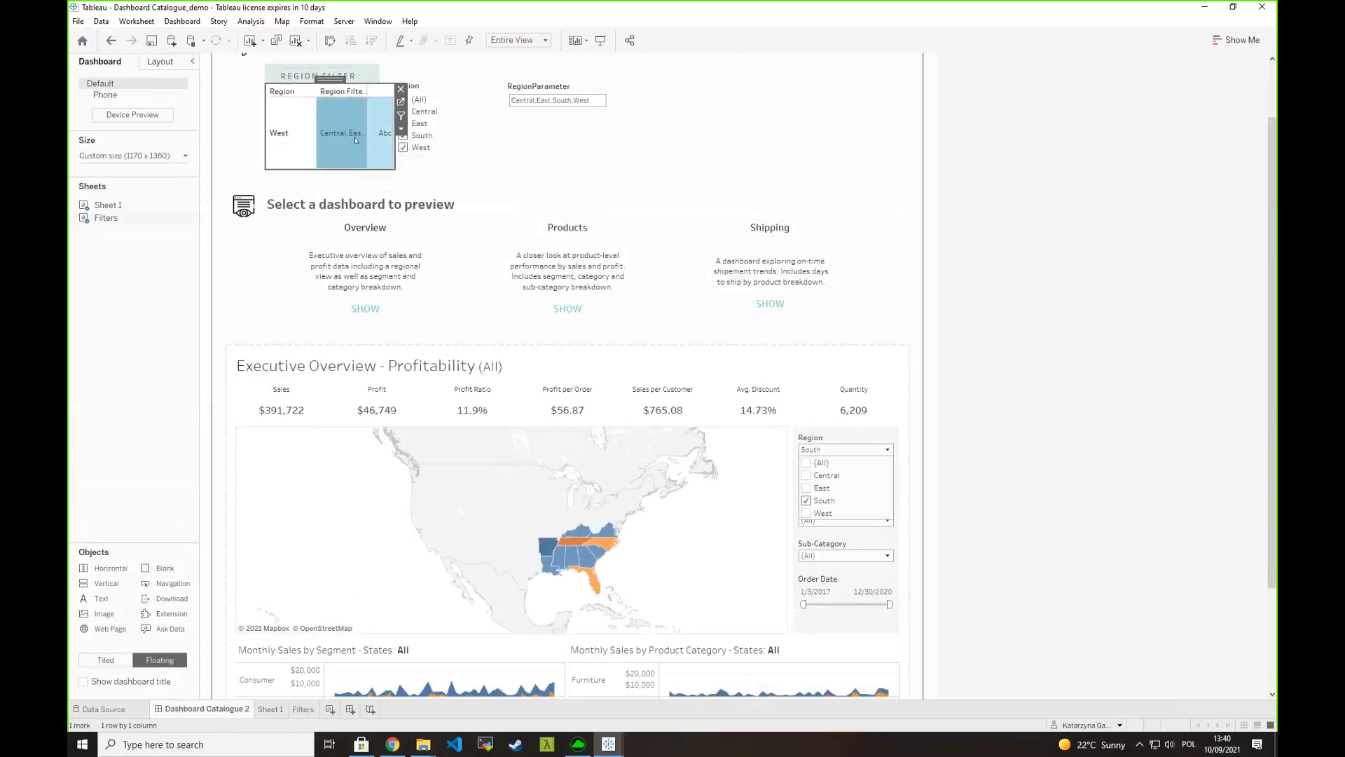
- Limit the dashboard's Region filter to East and West, and pass their combined value to RegionParameter
left_click(424, 99)
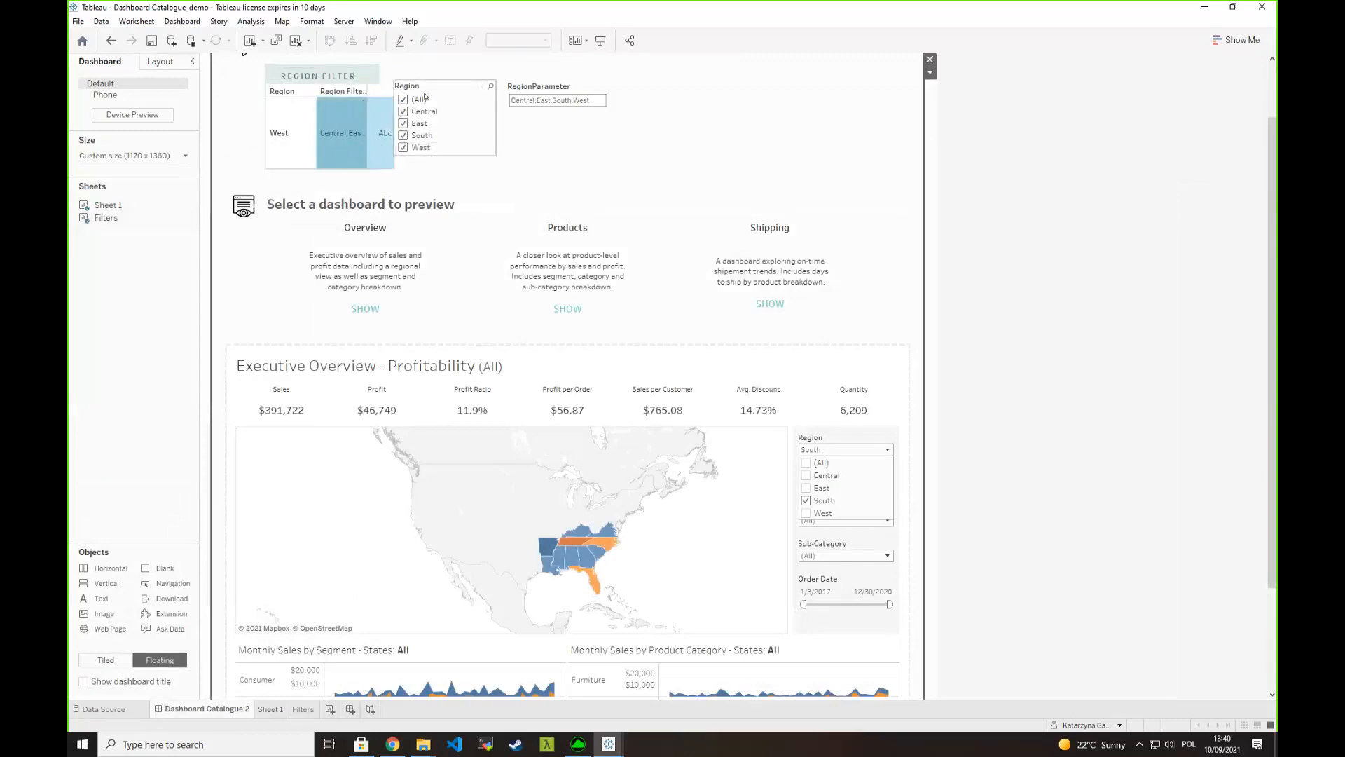
left_click(473, 86)
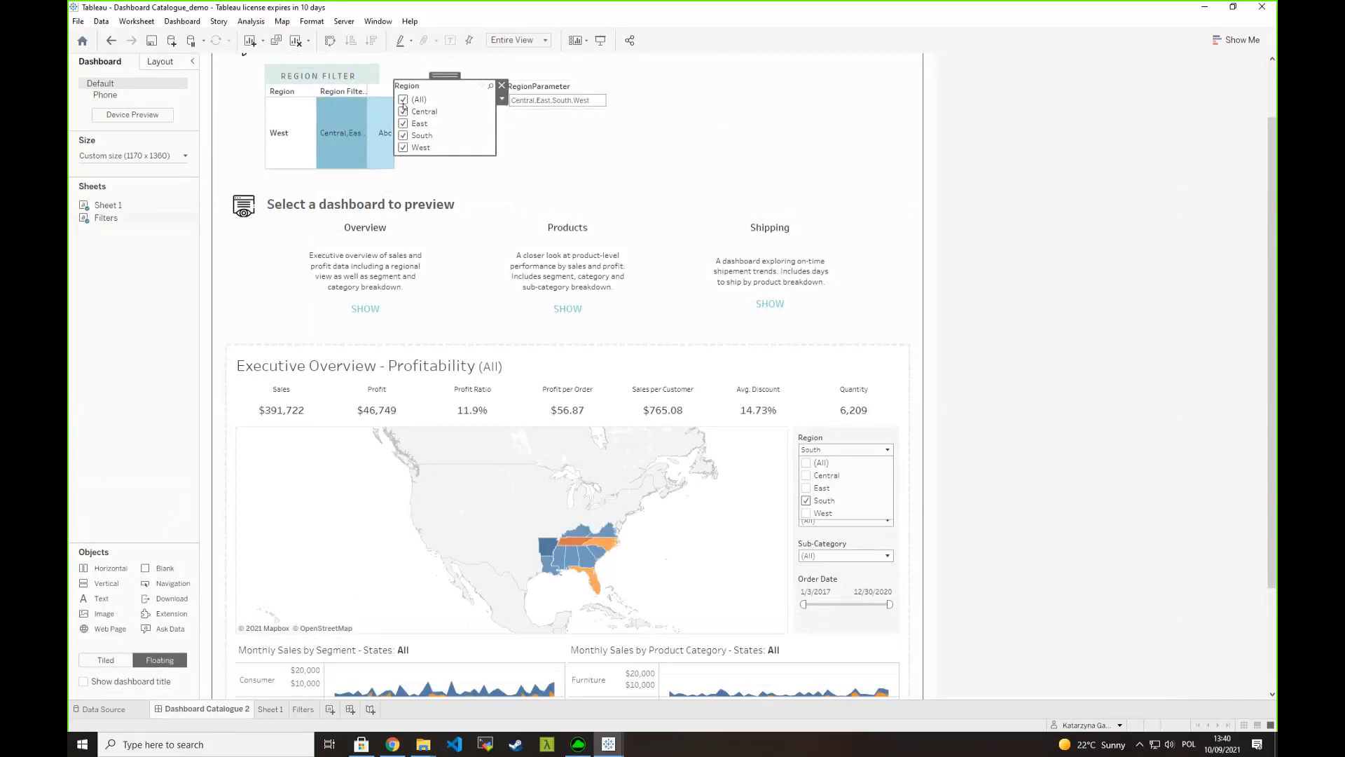
left_click(404, 100)
left_click(404, 124)
left_click(404, 136)
left_click(403, 148)
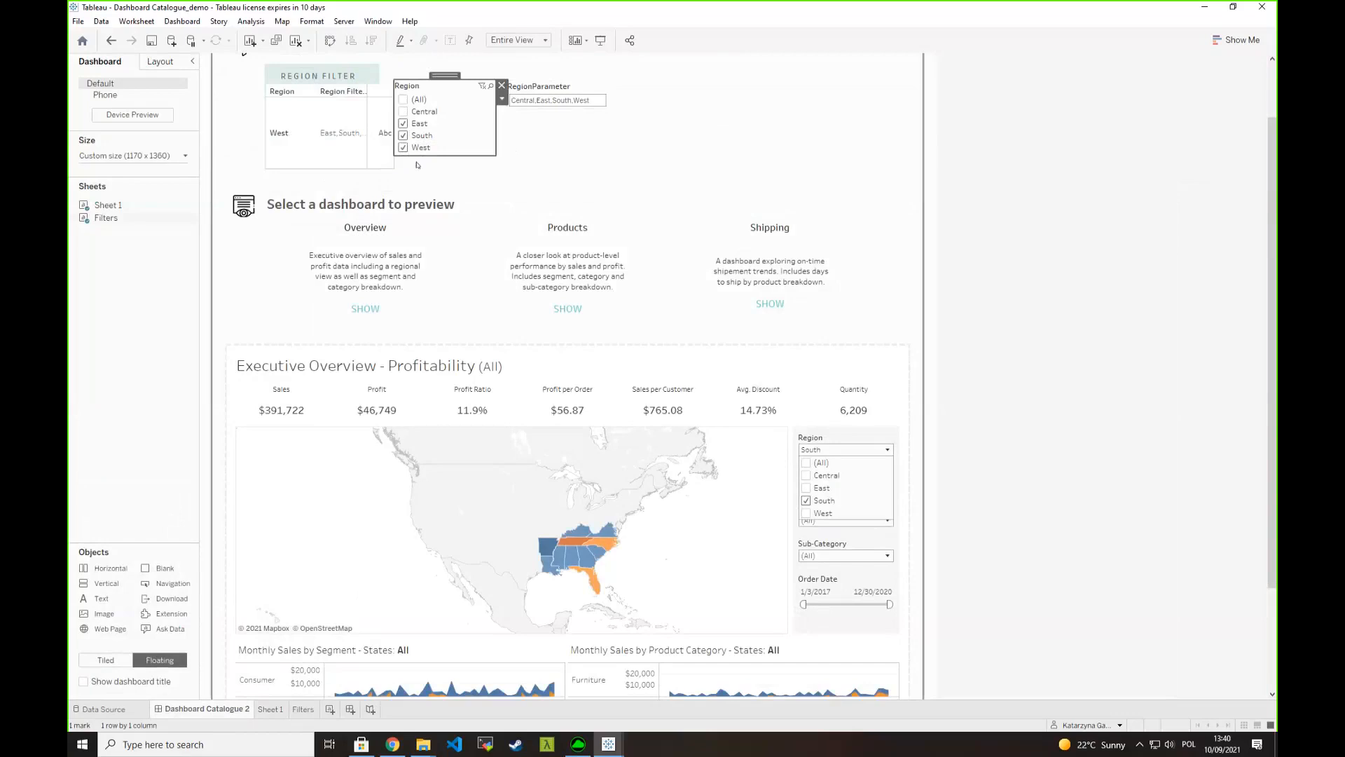
left_click(404, 136)
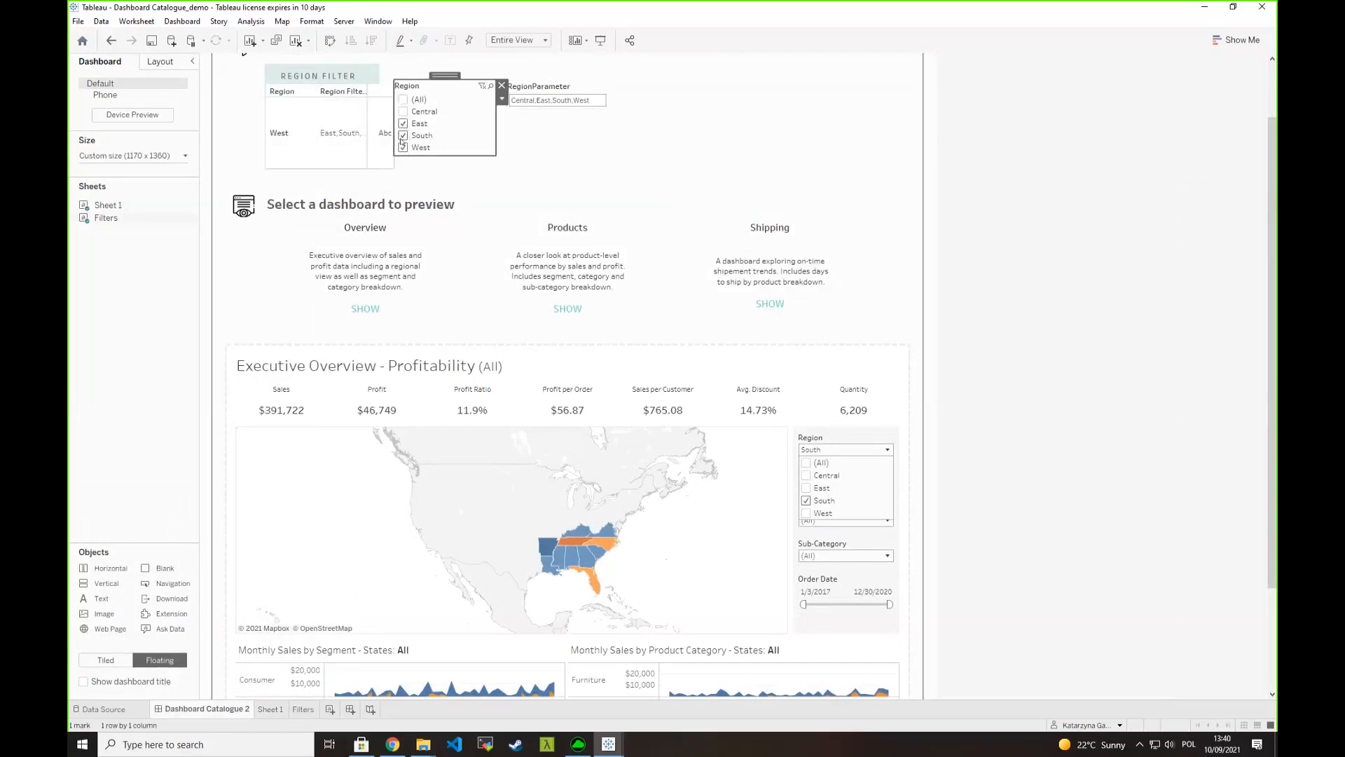
left_click(336, 137)
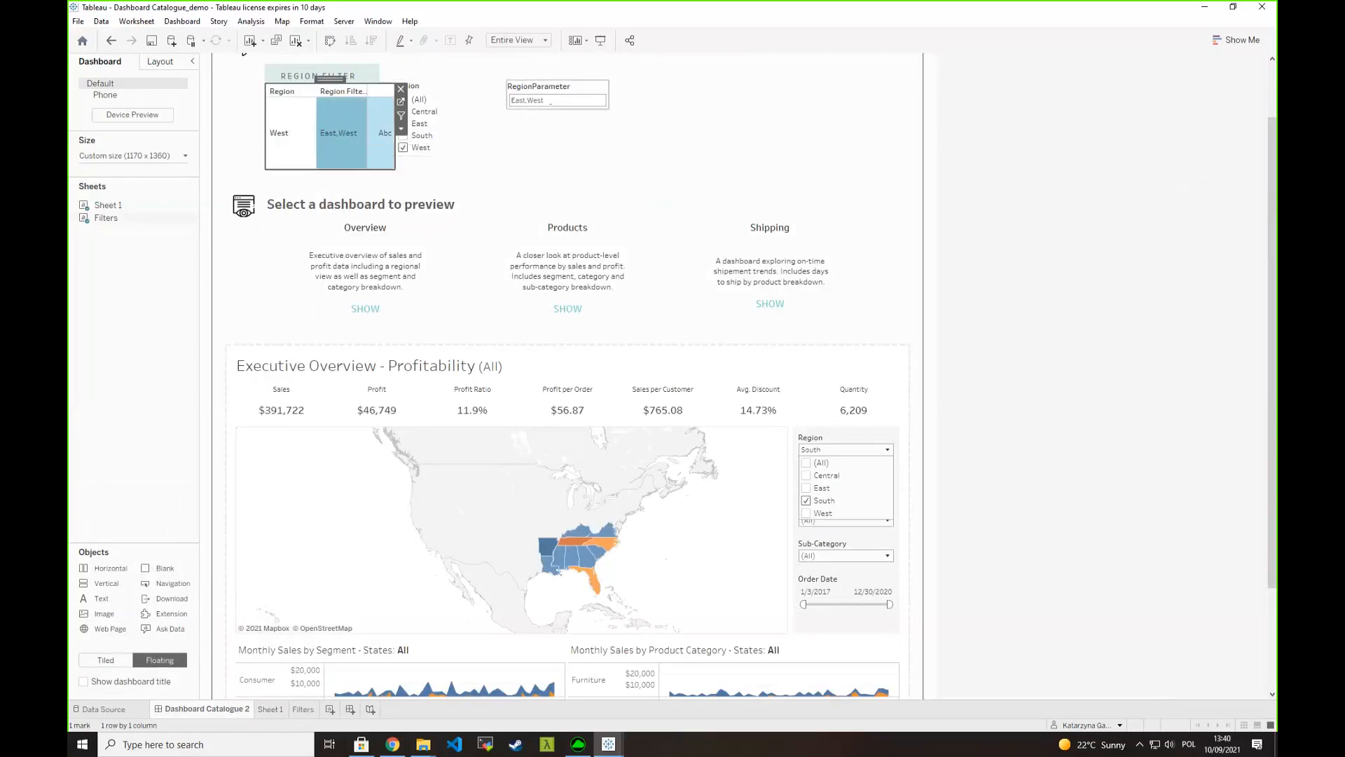
left_click(550, 102)
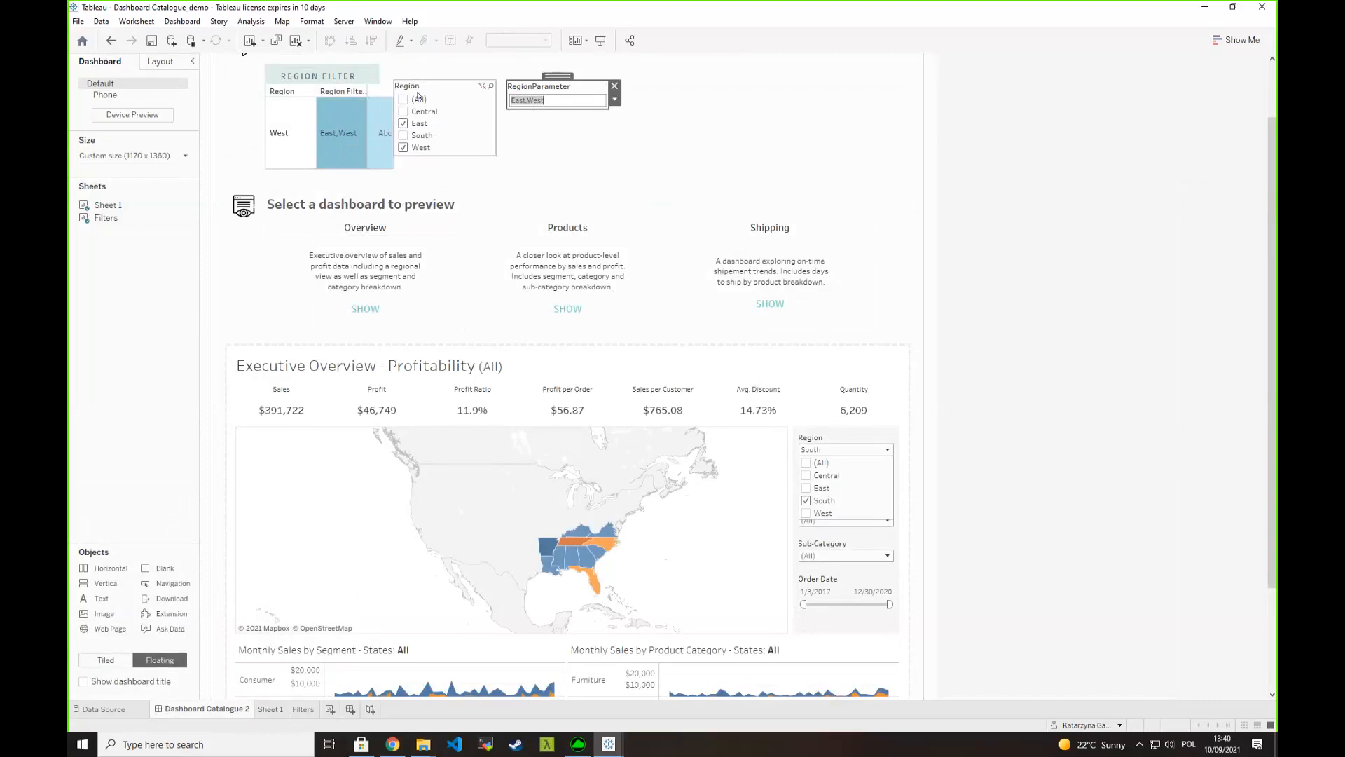
left_click(377, 95)
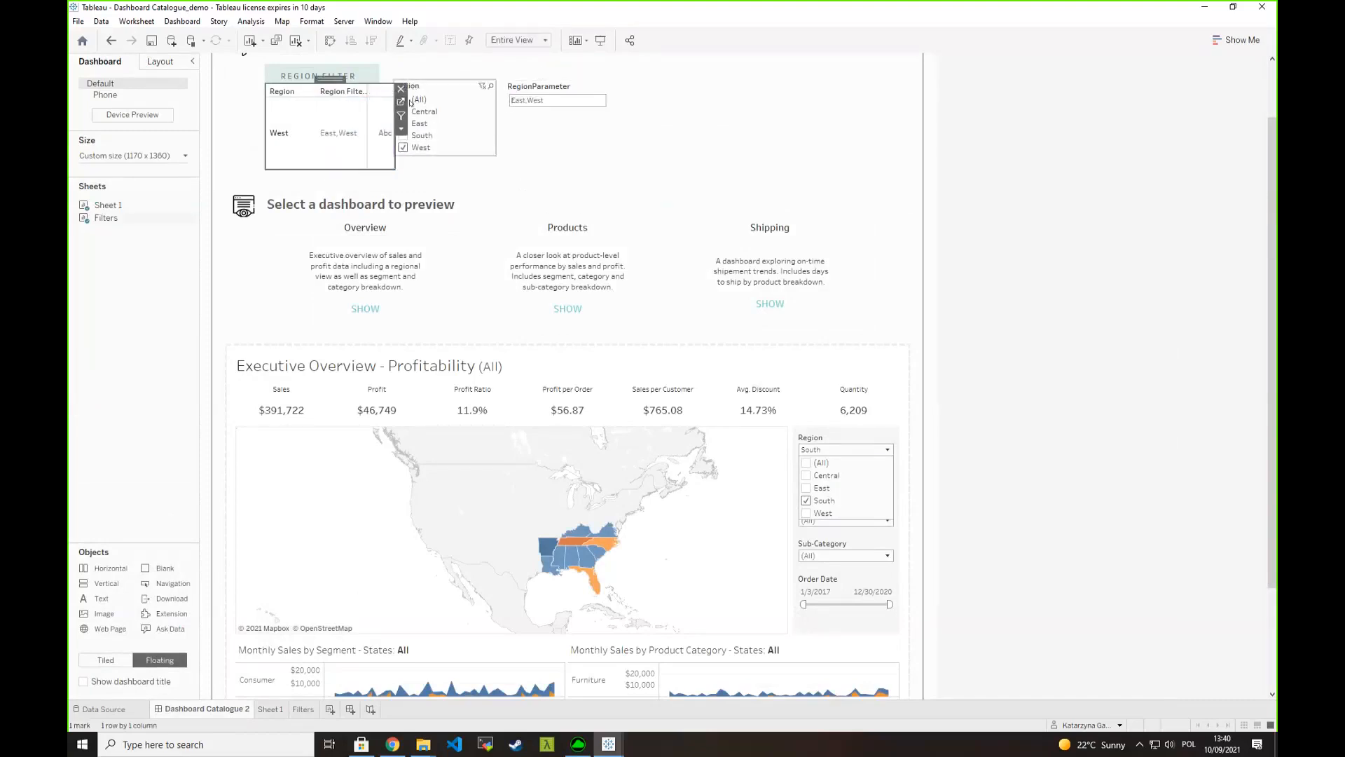
- On the Filters sheet, add Region Filter- All Selected Values as mark text too, and replace the label with a bold APPLY
left_click(404, 103)
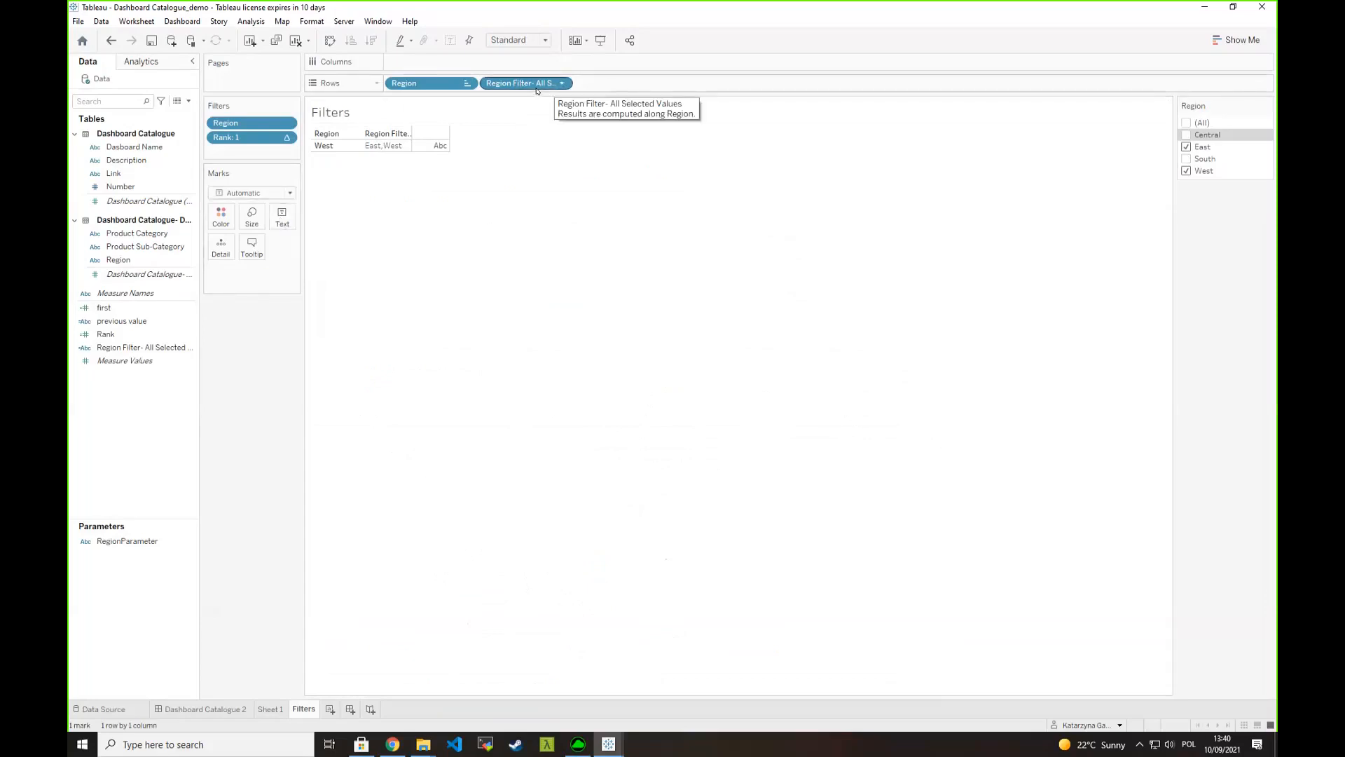
left_click_drag(536, 84, 282, 218)
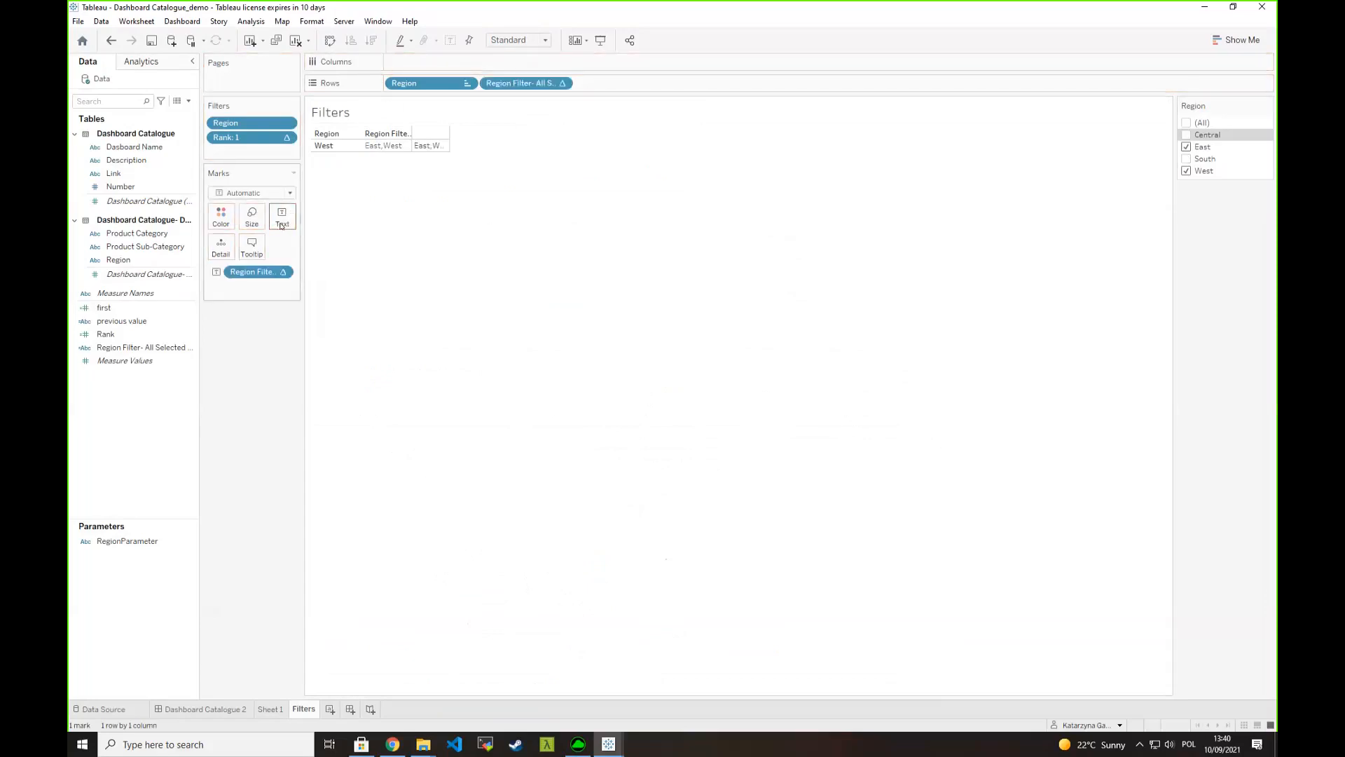
left_click(281, 215)
left_click(390, 244)
key("ctrl+a")
type("APPLY")
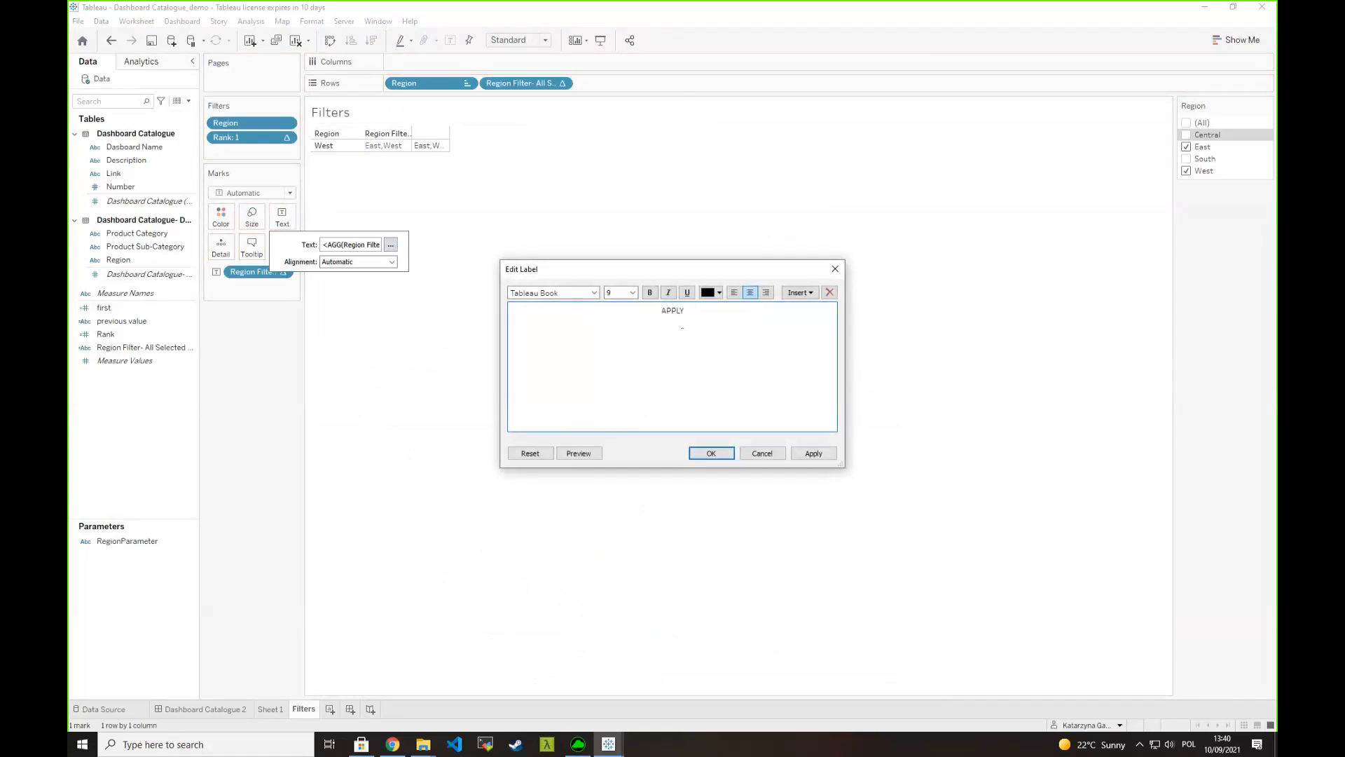
key("ctrl+a")
key("ctrl+b")
left_click(711, 454)
- Hide the headers of both row fields, Region and Region Filter- All Selected Values
right_click(423, 84)
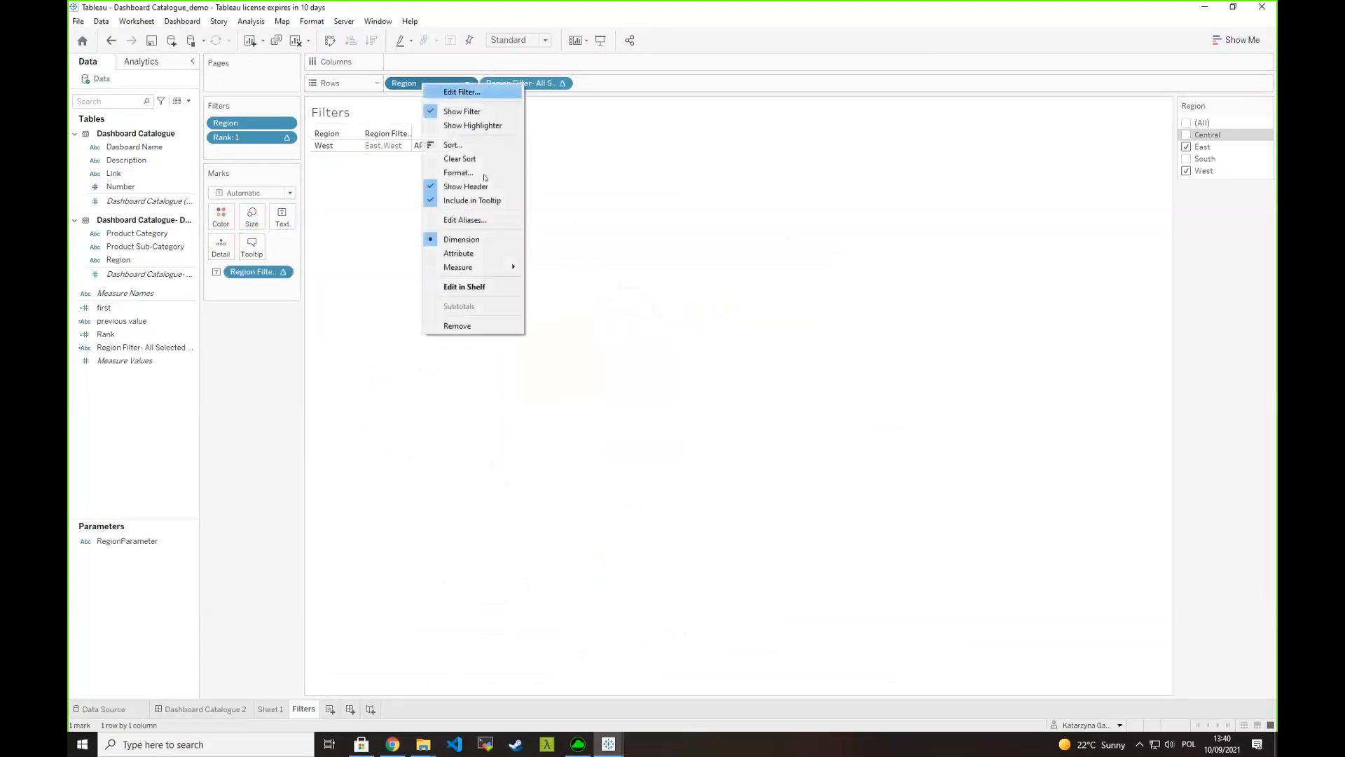
left_click(465, 186)
right_click(522, 83)
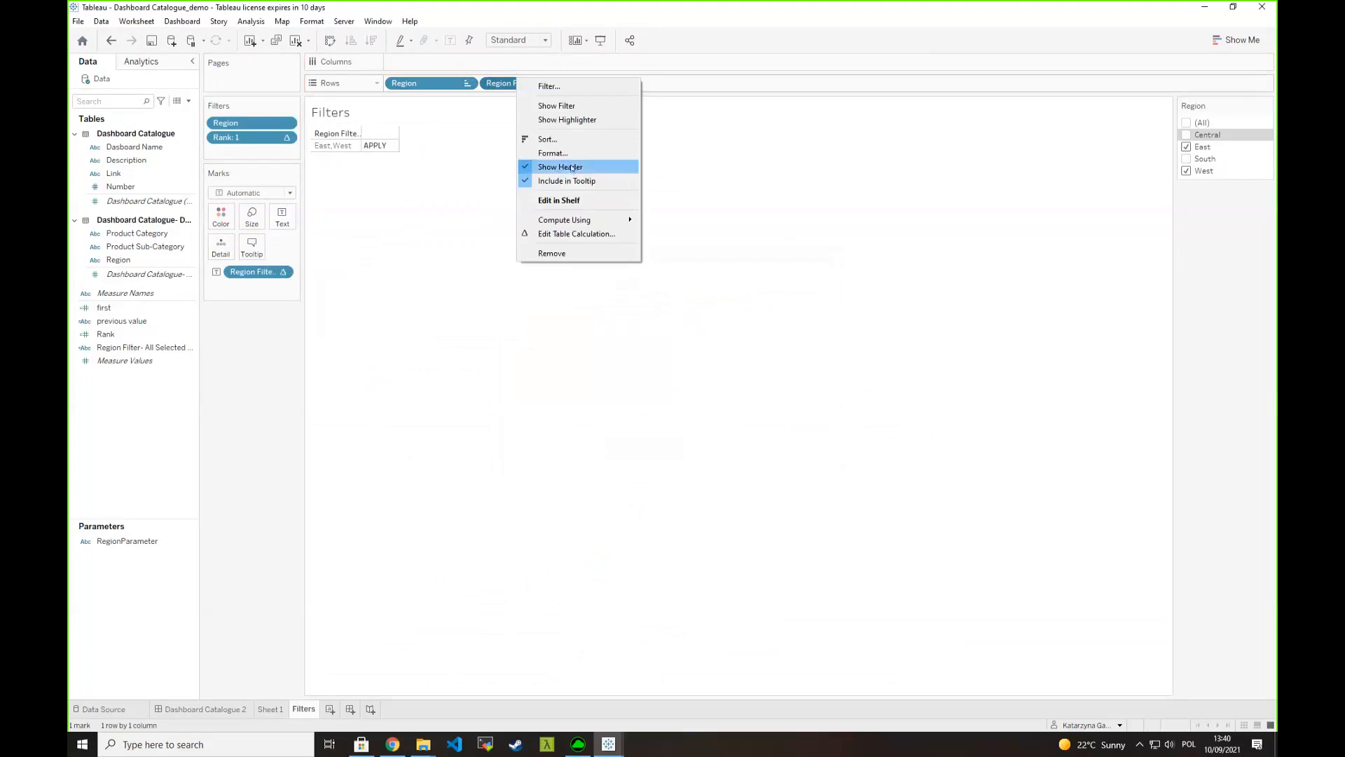
left_click(553, 169)
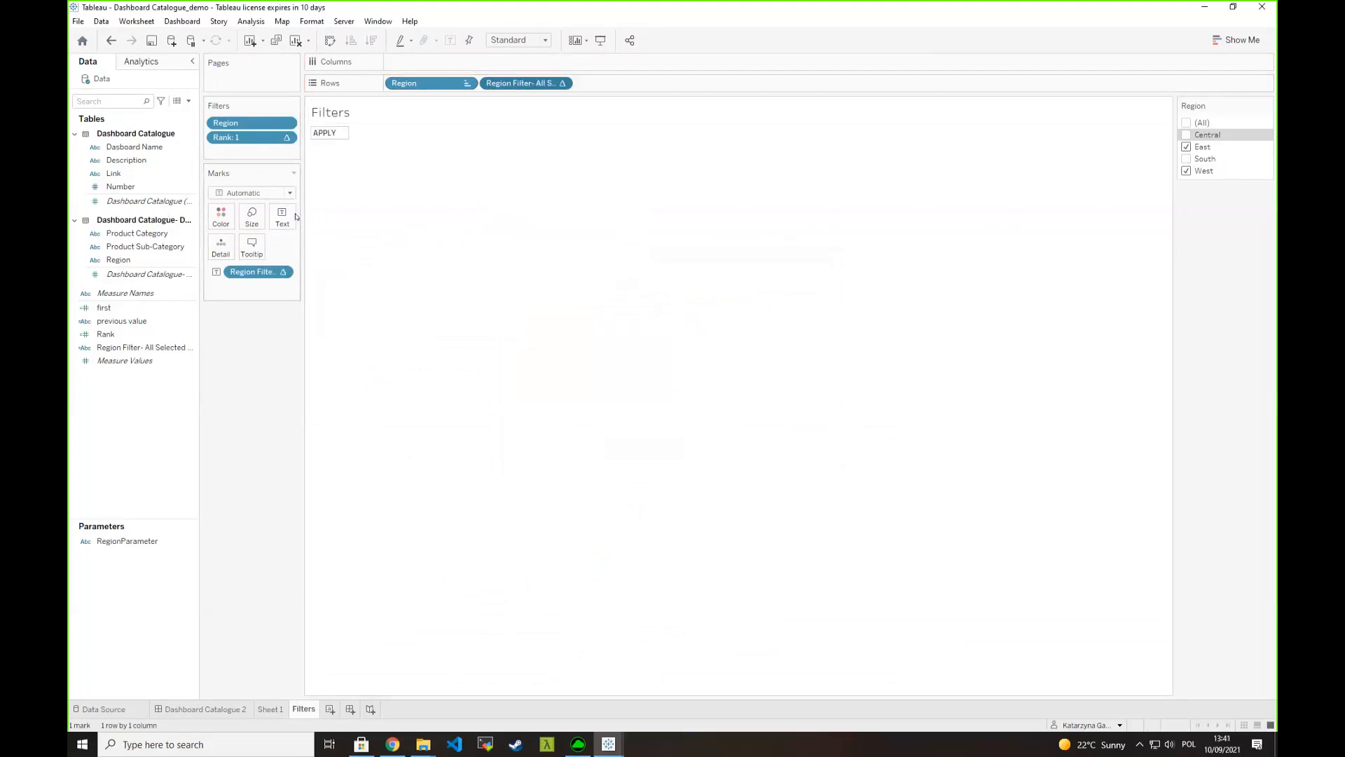
- Center the APPLY text horizontally in the mark label of the Filters sheet
left_click(288, 218)
left_click(354, 262)
left_click(354, 312)
left_click(375, 449)
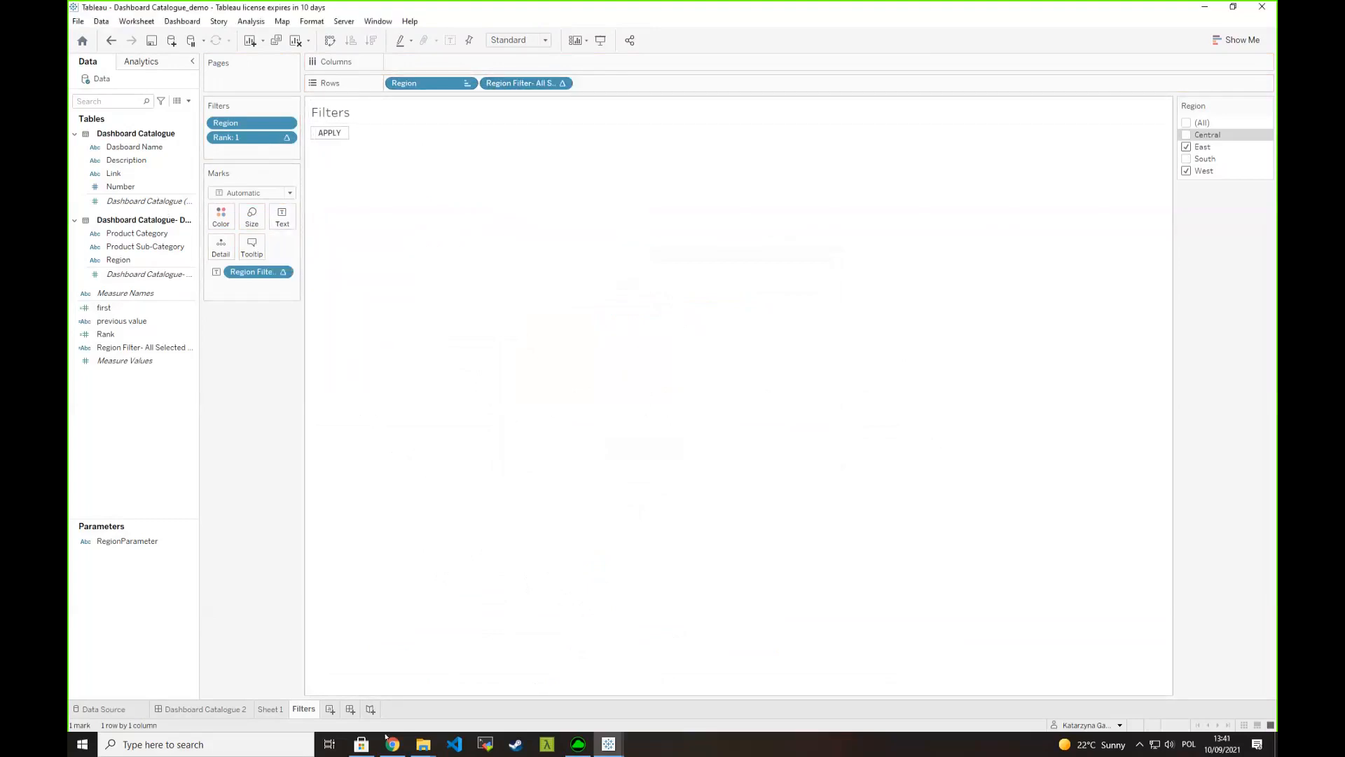
- On Dashboard Catalogue 2, shrink the APPLY sheet into the Region Filter box and pass East, South and West to RegionParameter
left_click(203, 708)
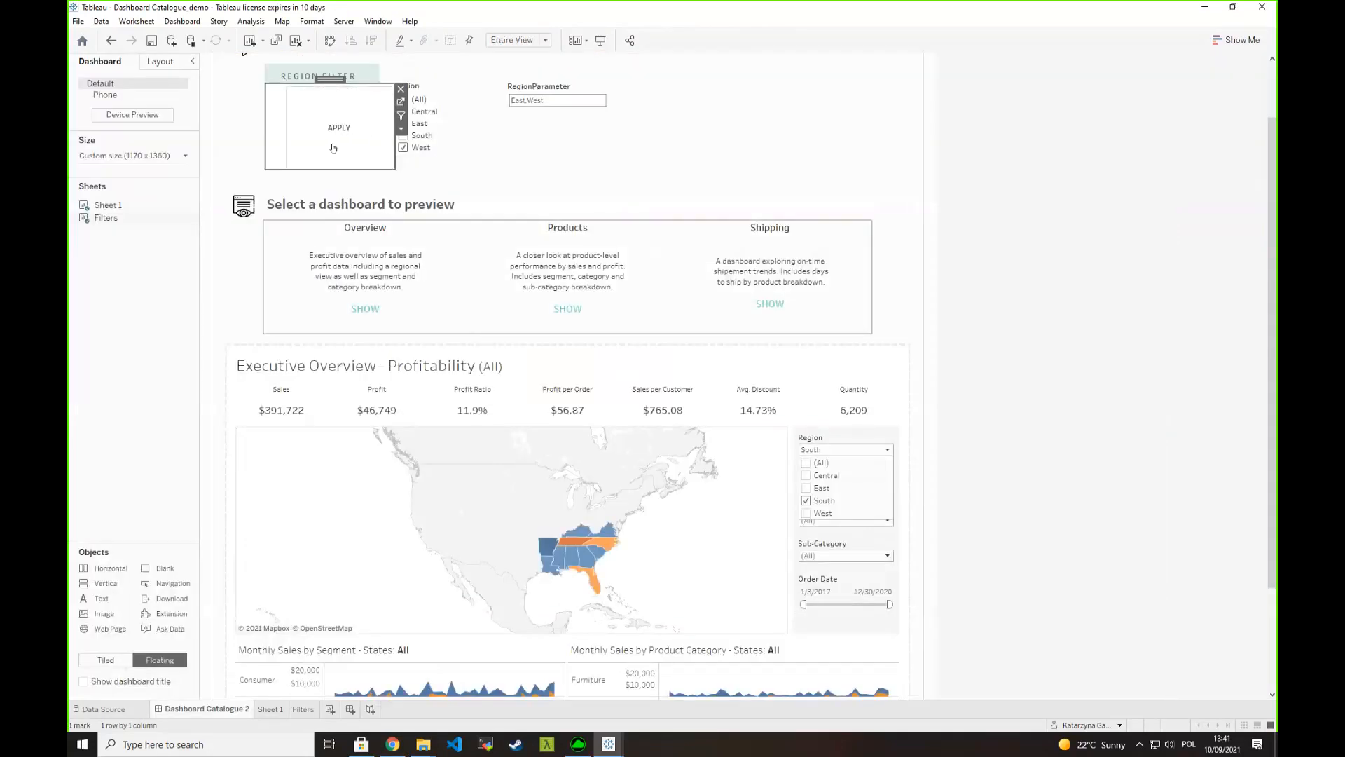
left_click_drag(379, 146, 320, 150)
left_click(402, 135)
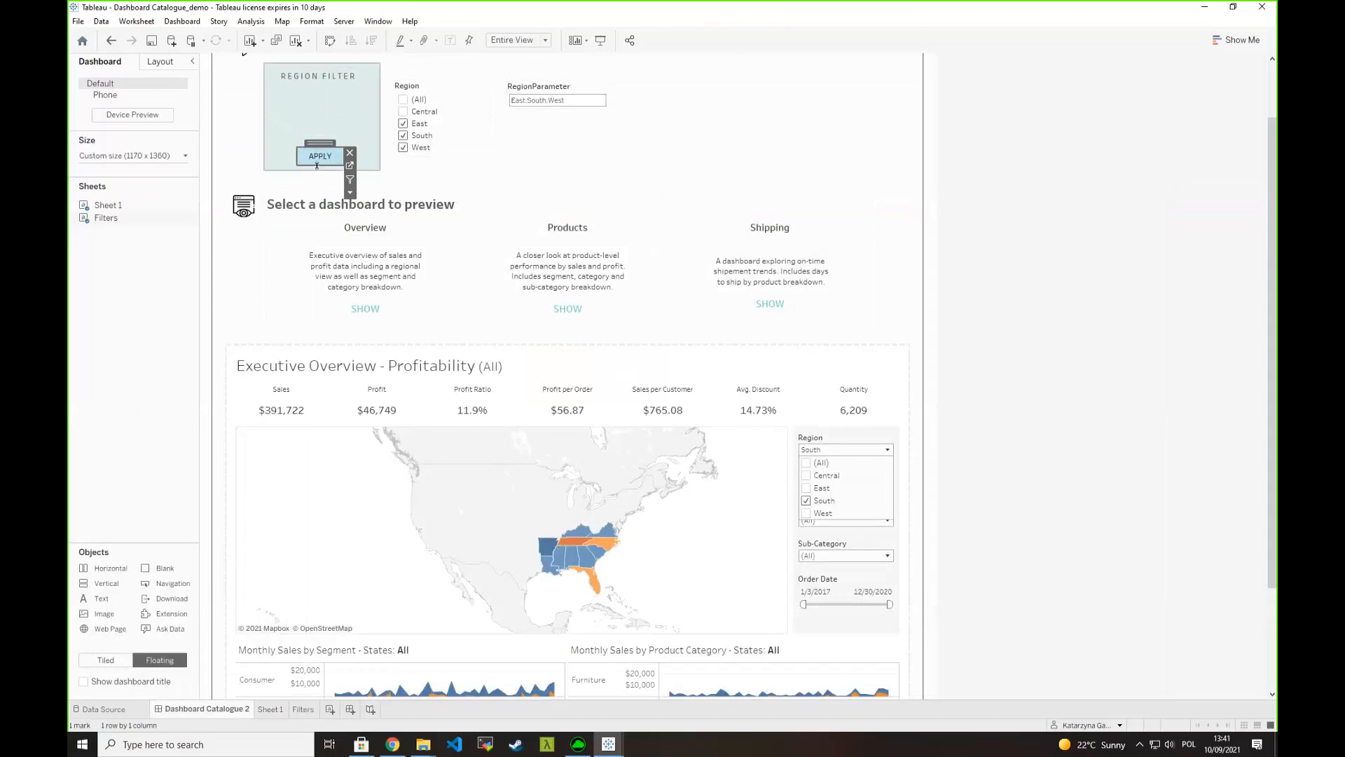
- Move the Region filter list into the Region Filter box above APPLY and hide its title
left_click(398, 88)
left_click_drag(399, 87, 277, 93)
right_click(290, 96)
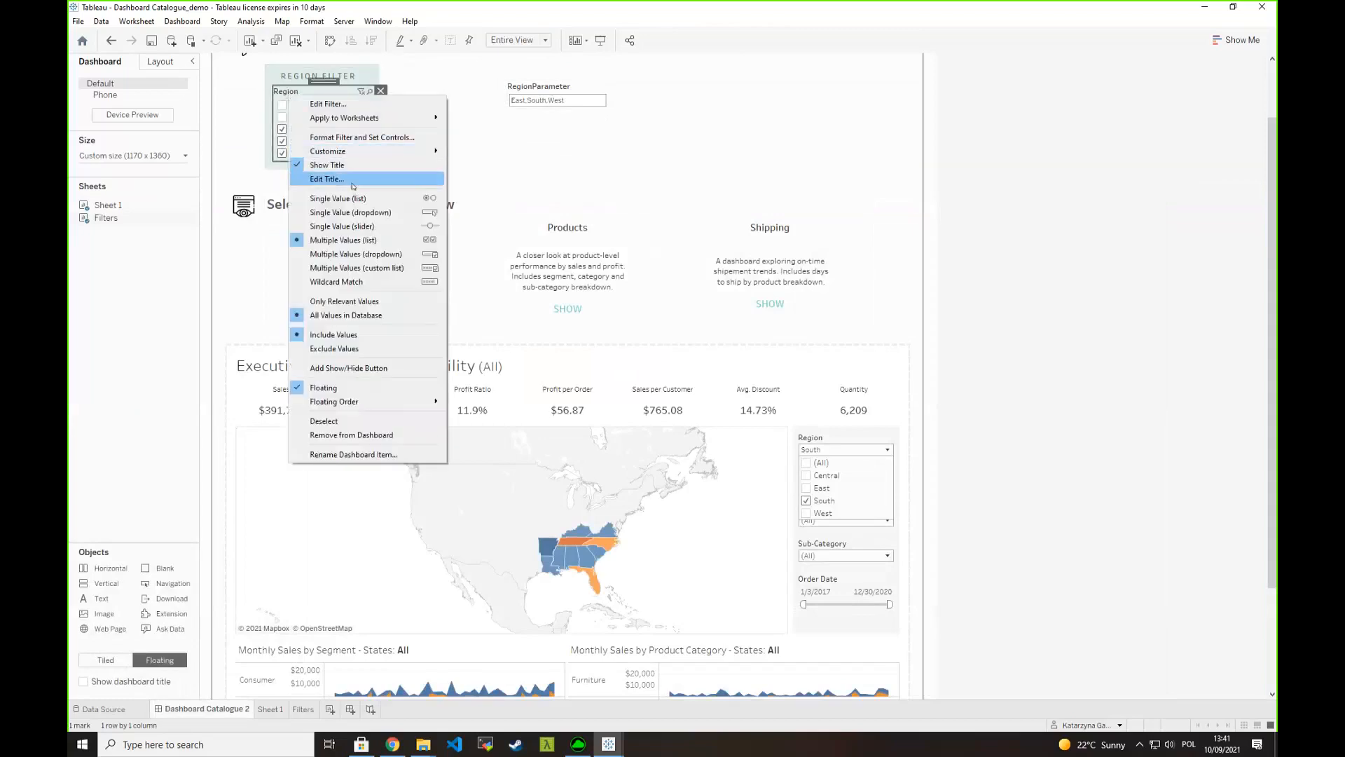
left_click(343, 164)
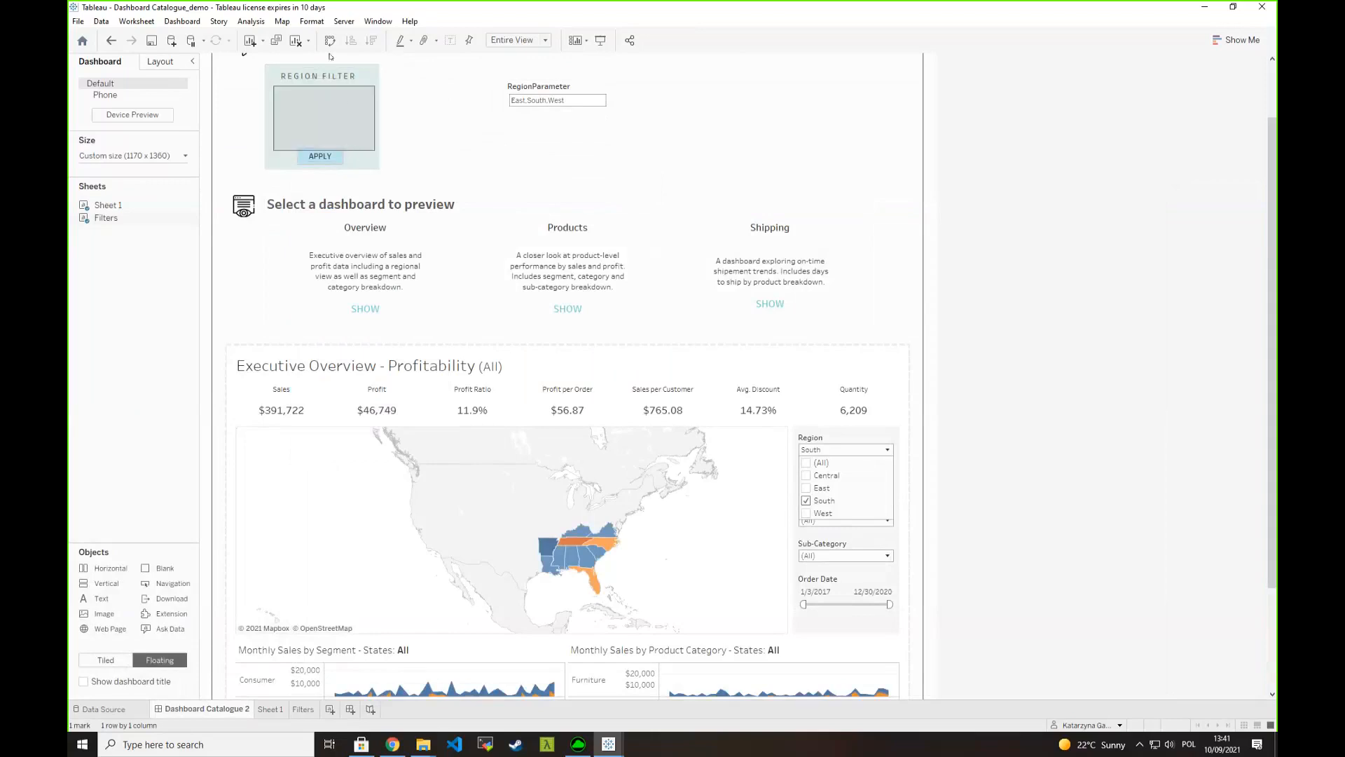
- Shift the APPLY sheet slightly to the right beneath the region checkboxes
left_click(442, 160)
left_click(333, 155)
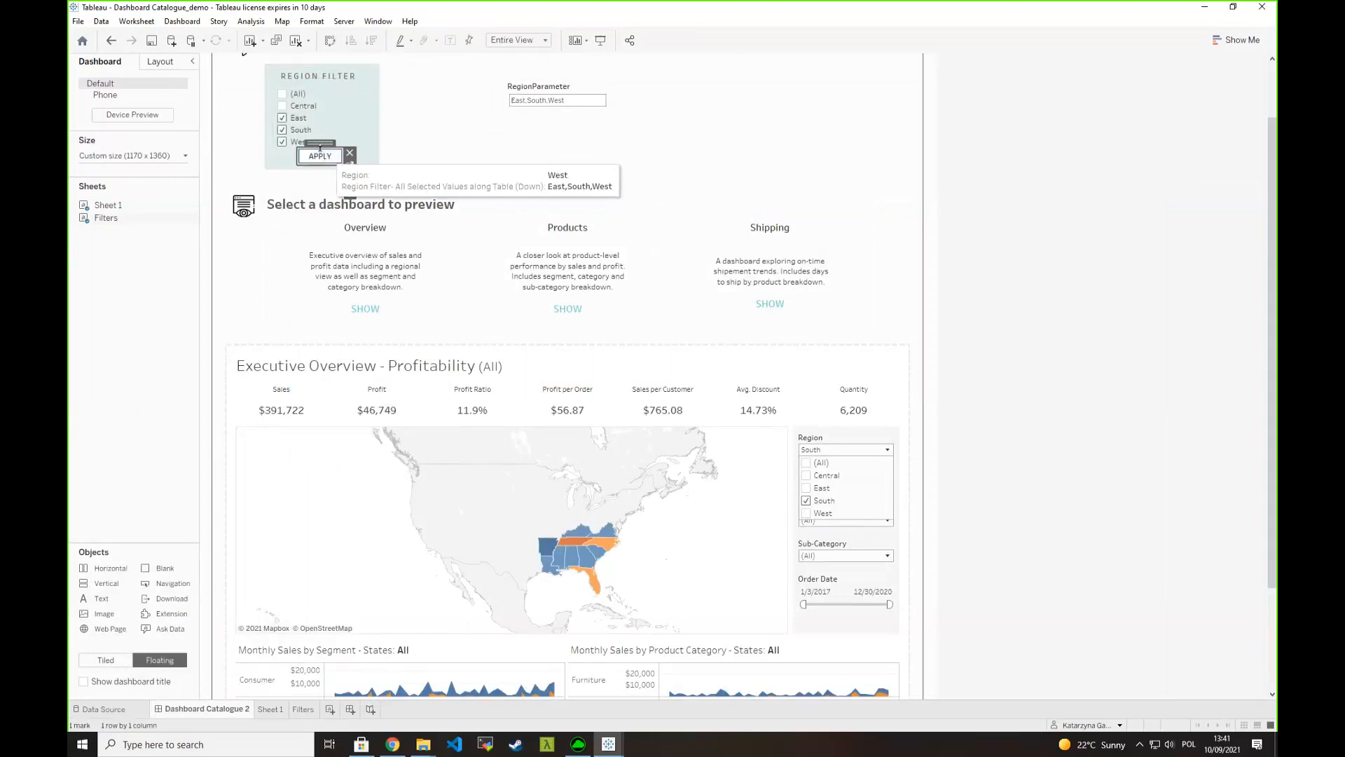
left_click_drag(328, 142, 331, 142)
- Remove the RegionParameter control from the dashboard
left_click(582, 90)
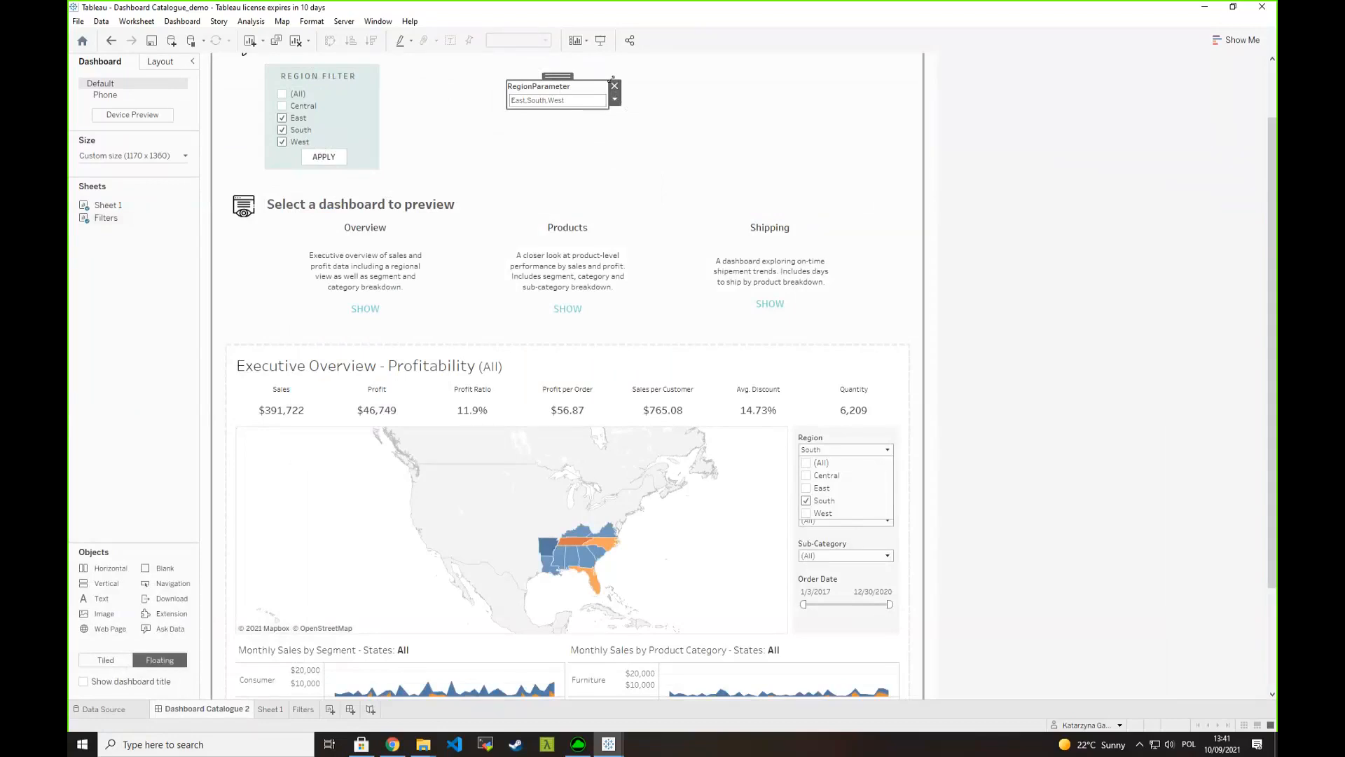
left_click(616, 78)
left_click(595, 86)
left_click(614, 86)
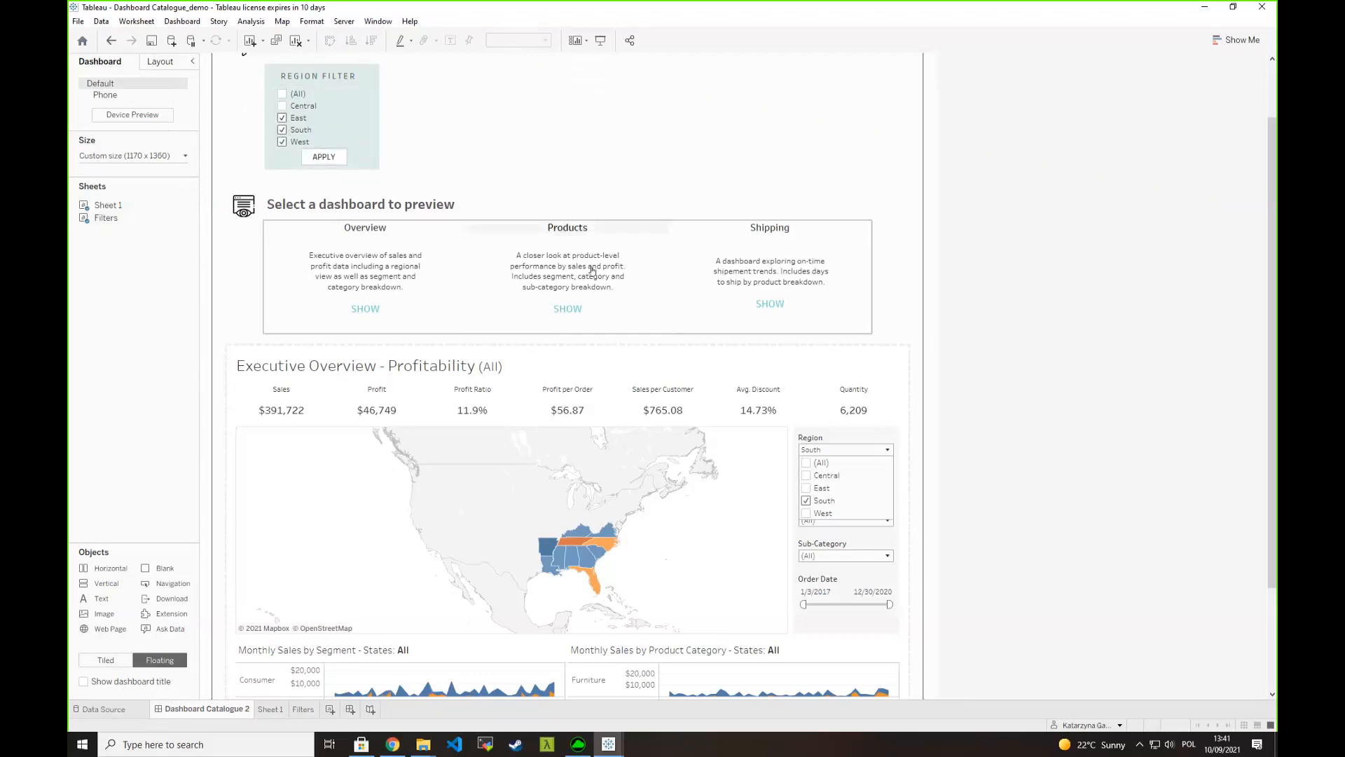
- Preview the Overview and Shipping dashboards and check which regions are selected in each preview's Region filter
left_click(371, 294)
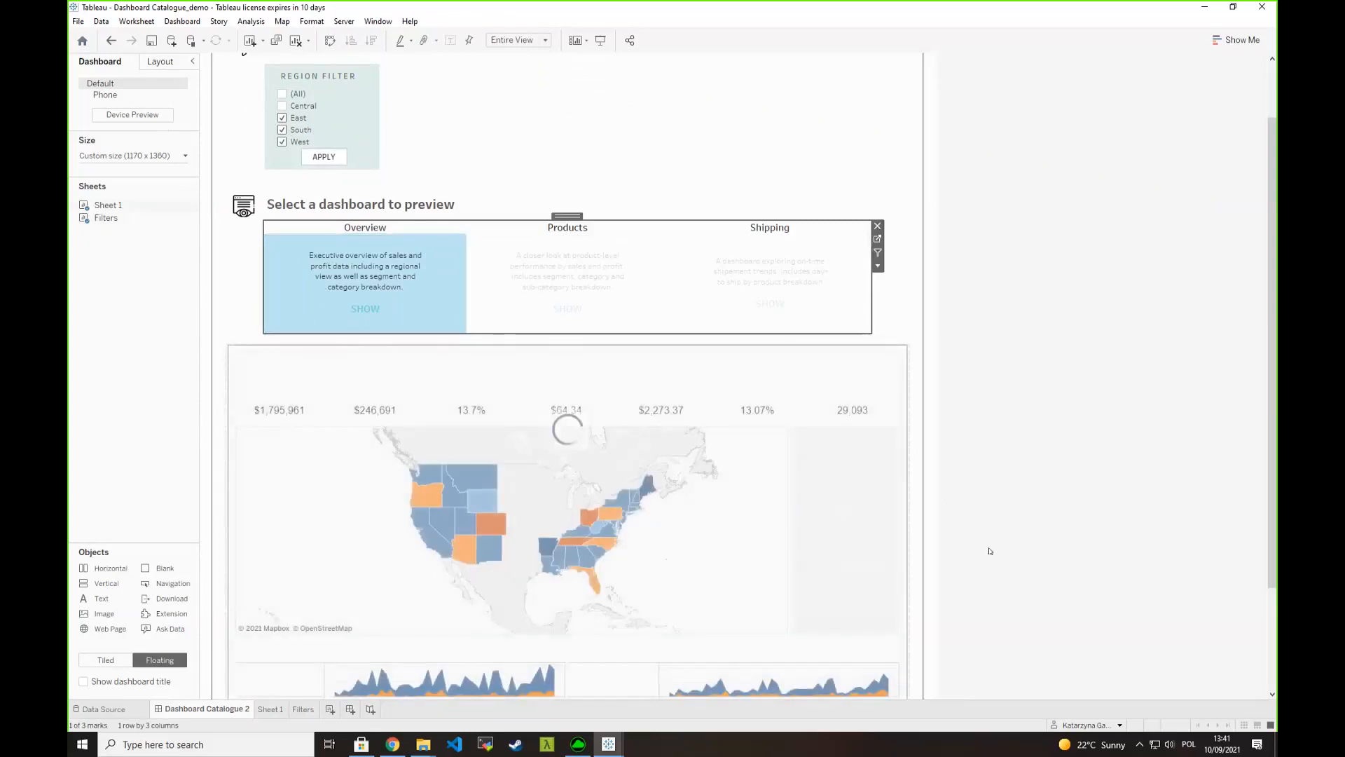
left_click(823, 458)
left_click(822, 454)
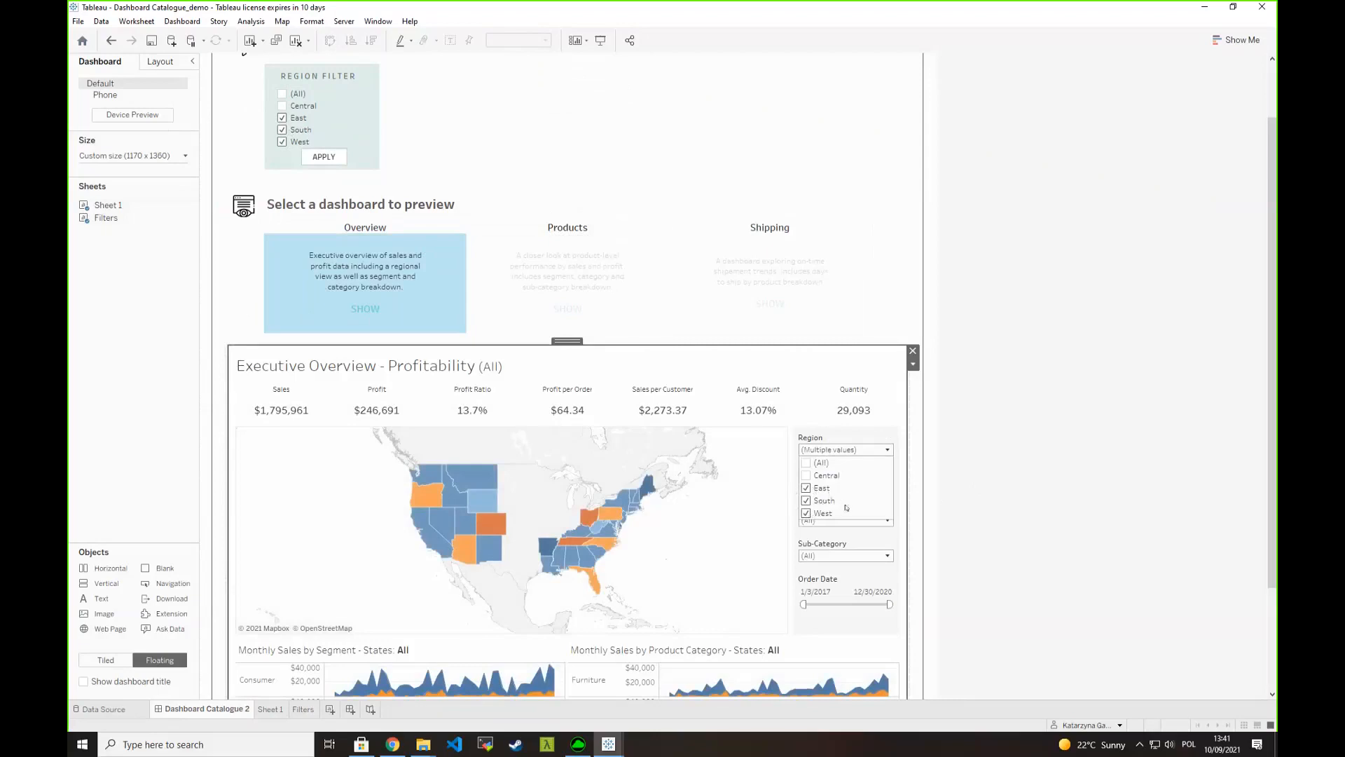
left_click(780, 317)
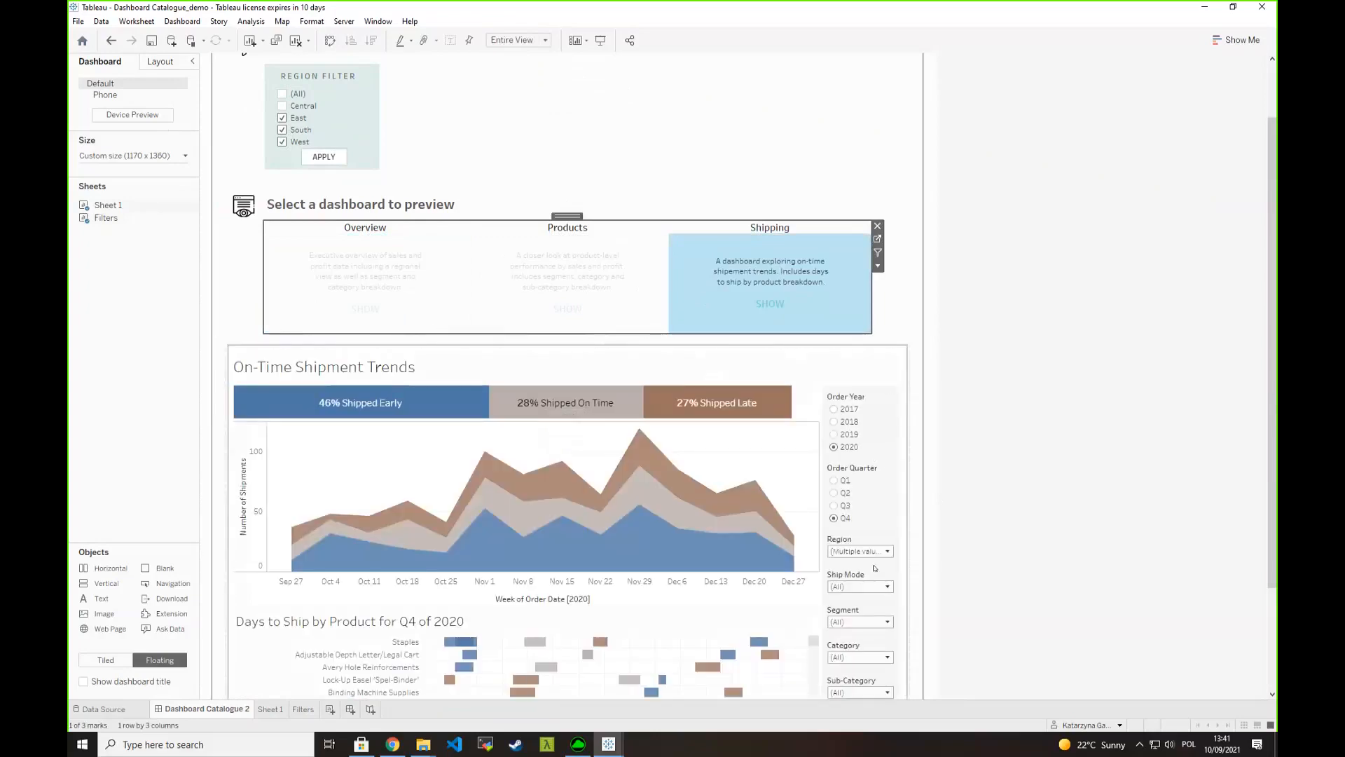
left_click(872, 552)
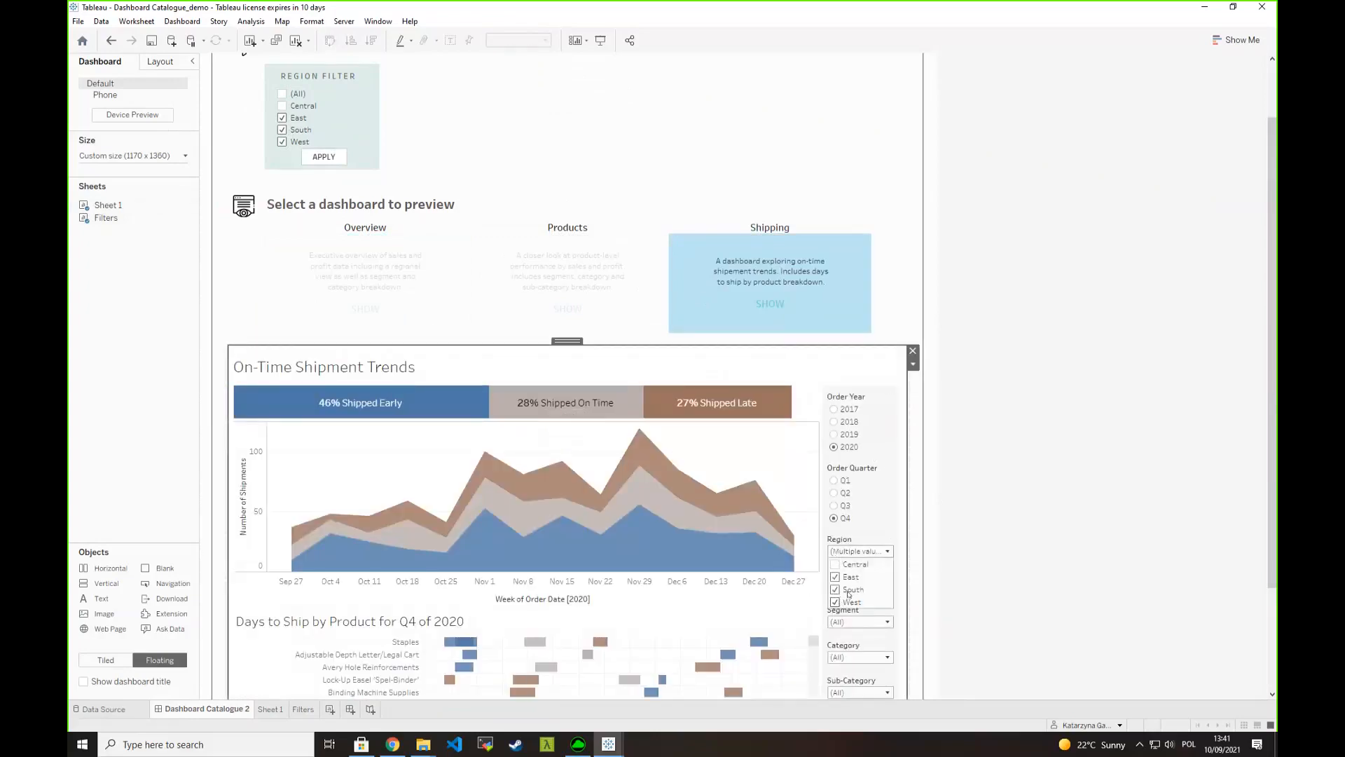
- Exclude East from the region filter, apply the selection, and preview Overview to check its Region filter
left_click(285, 122)
left_click(283, 119)
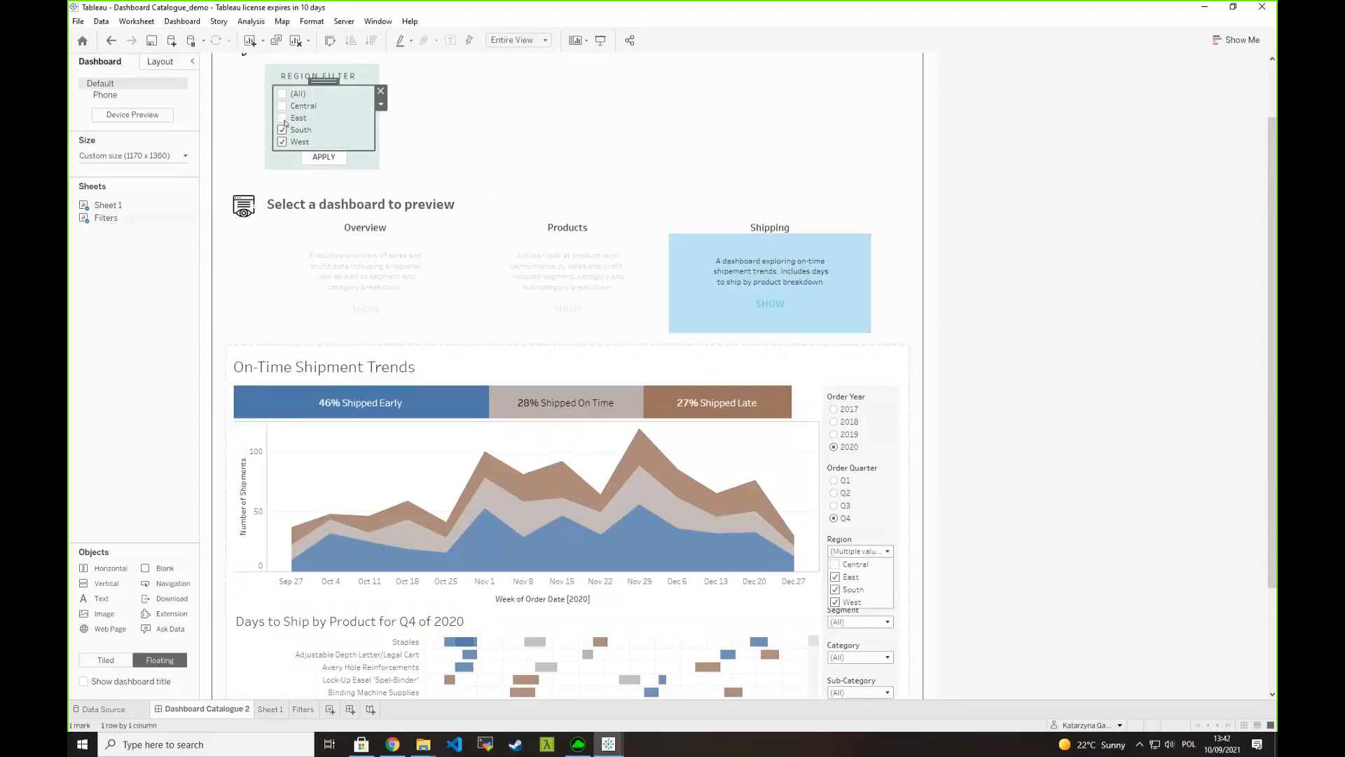
left_click(324, 156)
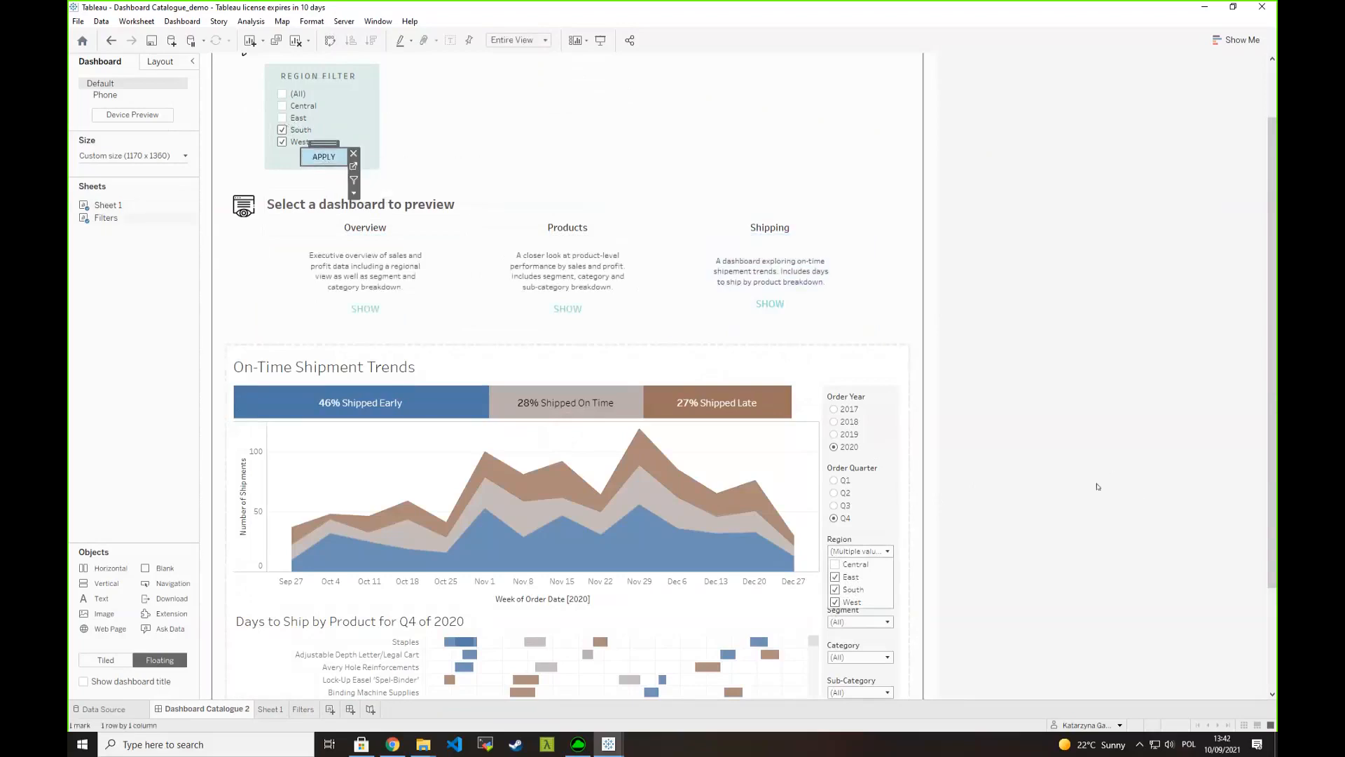
left_click(456, 300)
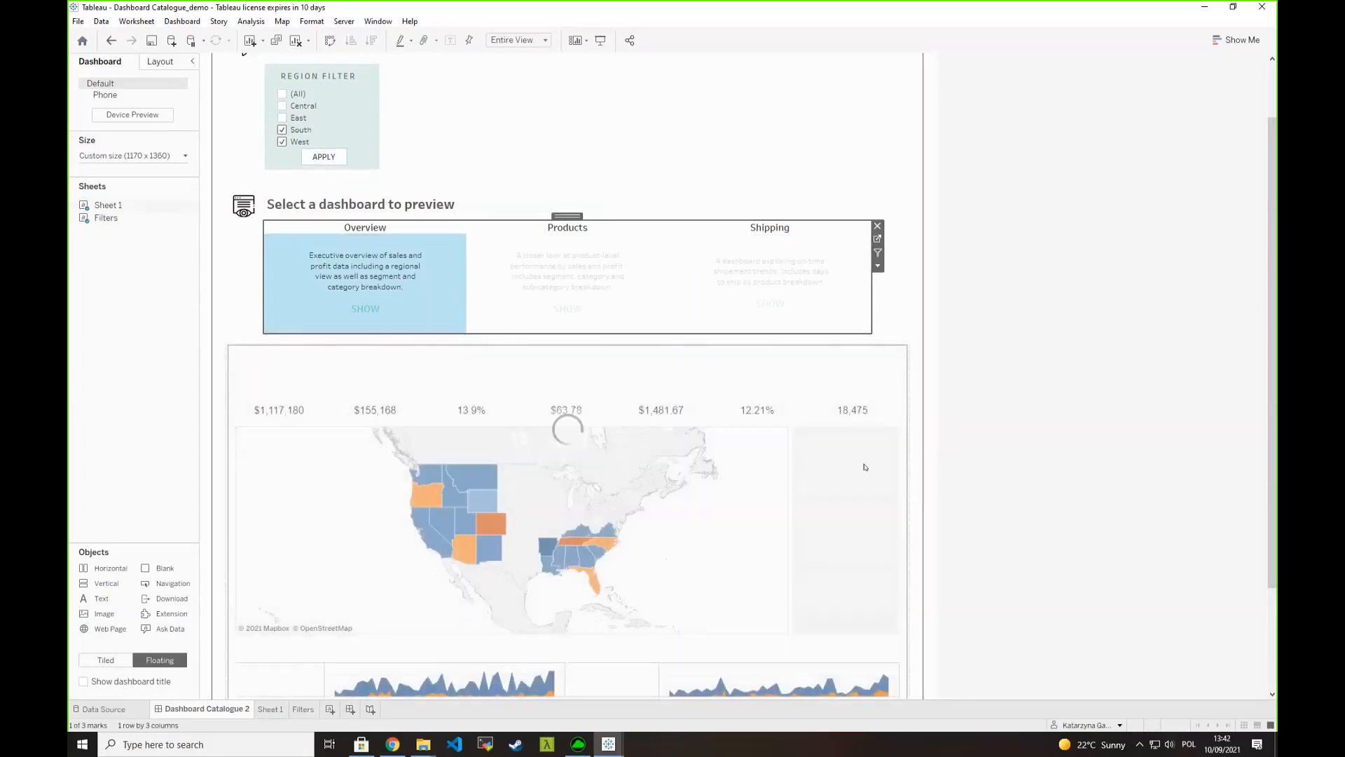
left_click(847, 449)
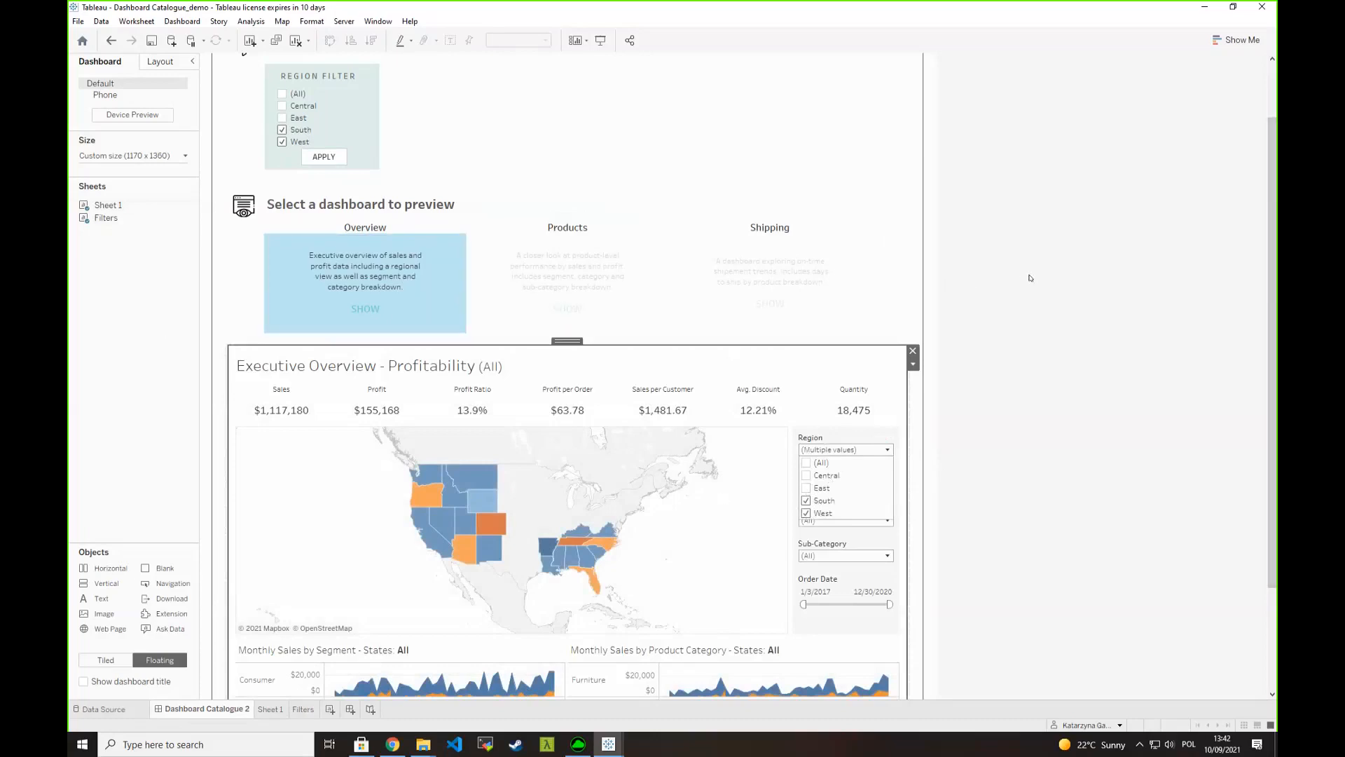
left_click(475, 261)
left_click(475, 262)
- Examine how the dashboard's URL Action passes RegionParameter to Region in its URL, and close the action dialogs without changes
scroll(1123, 265, "up", 2)
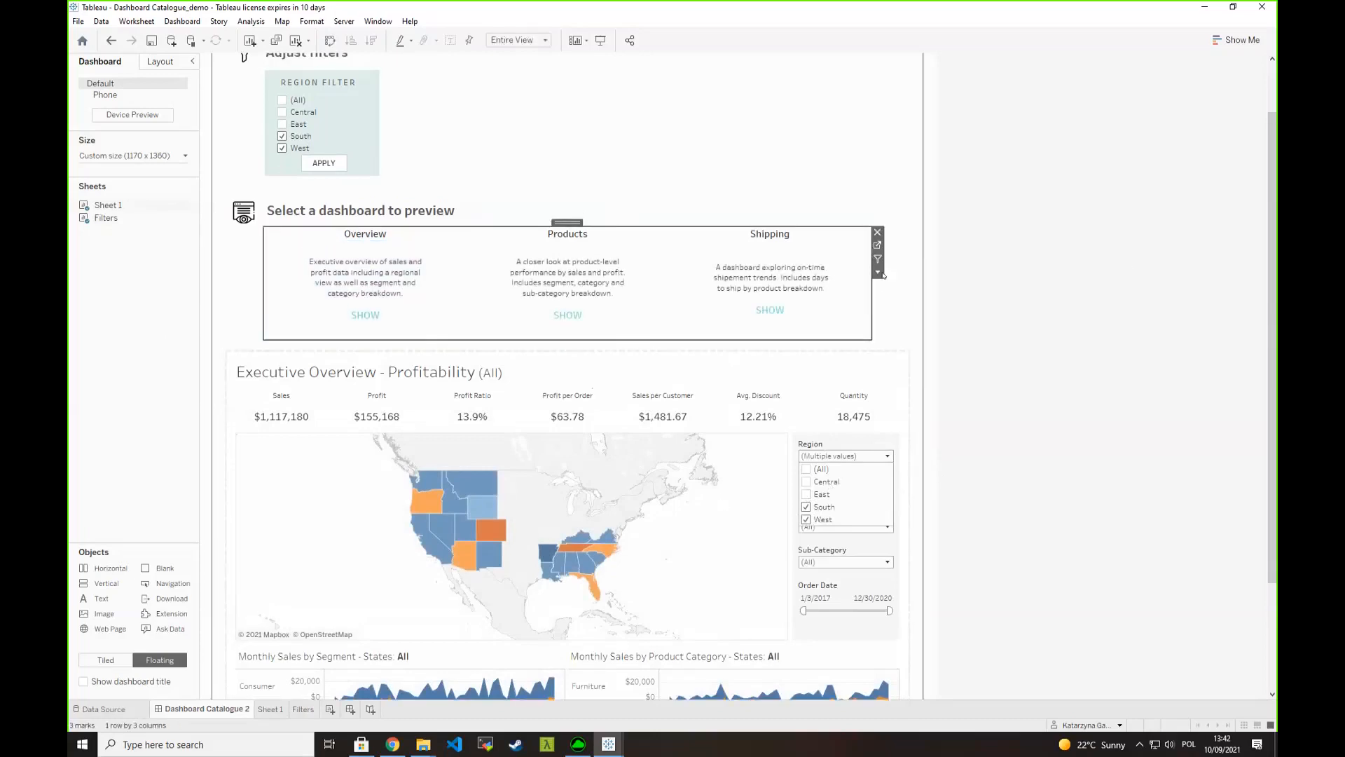
scroll(981, 276, "up", 1)
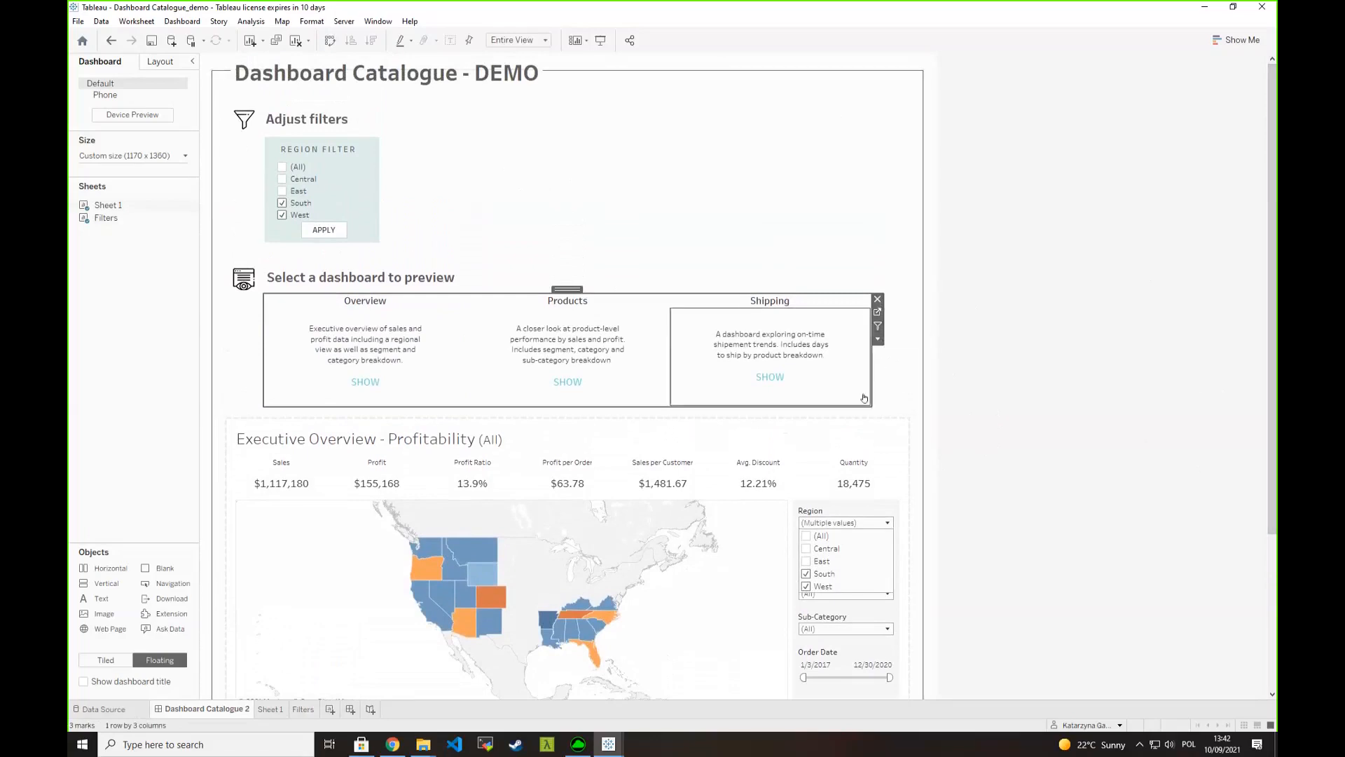
left_click(175, 21)
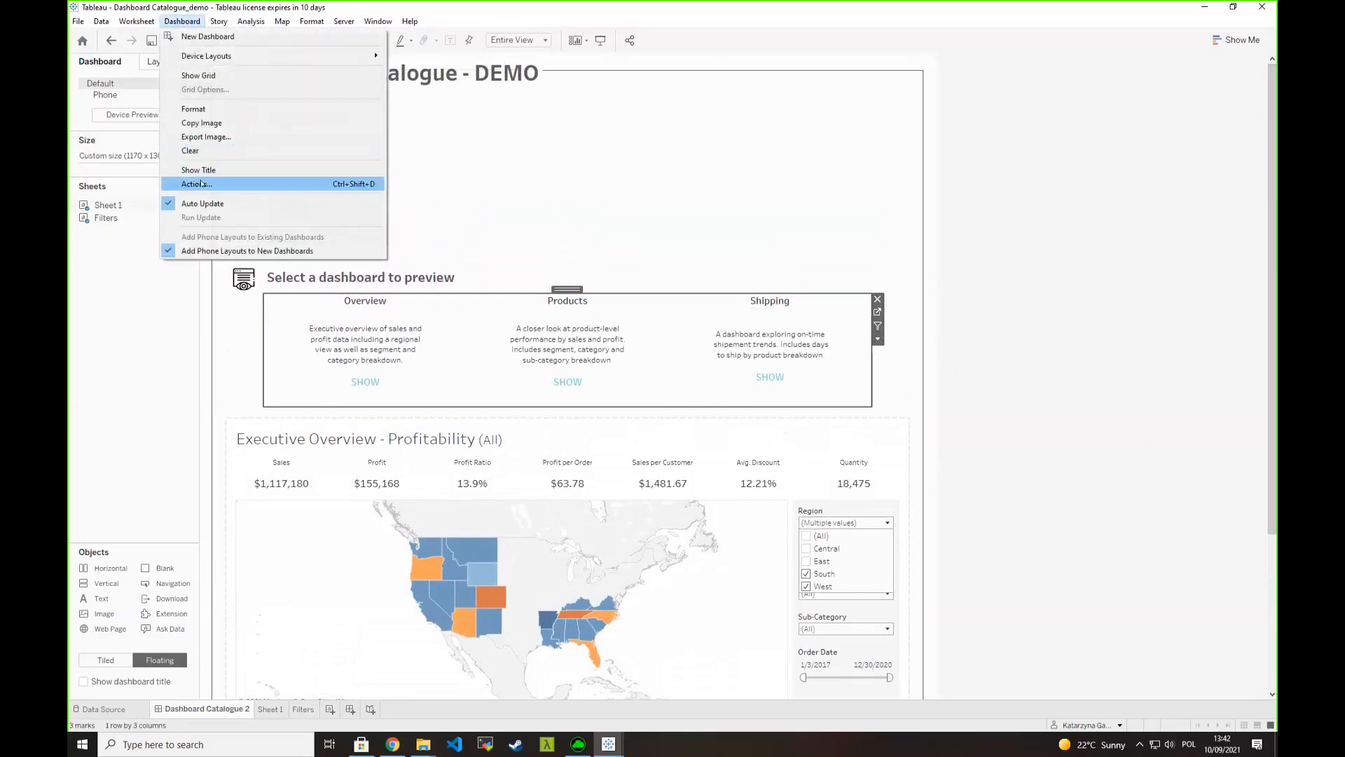
left_click(183, 184)
double_click(535, 337)
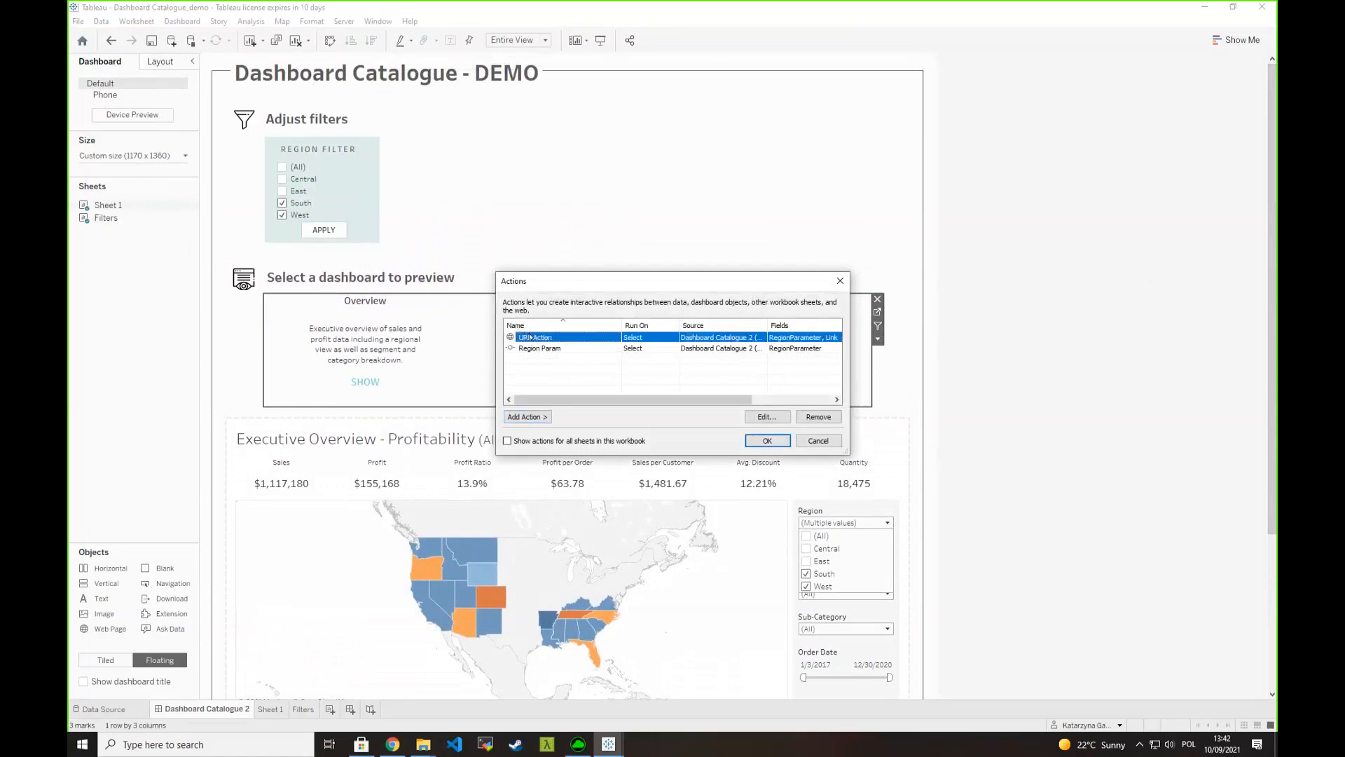
left_click(607, 378)
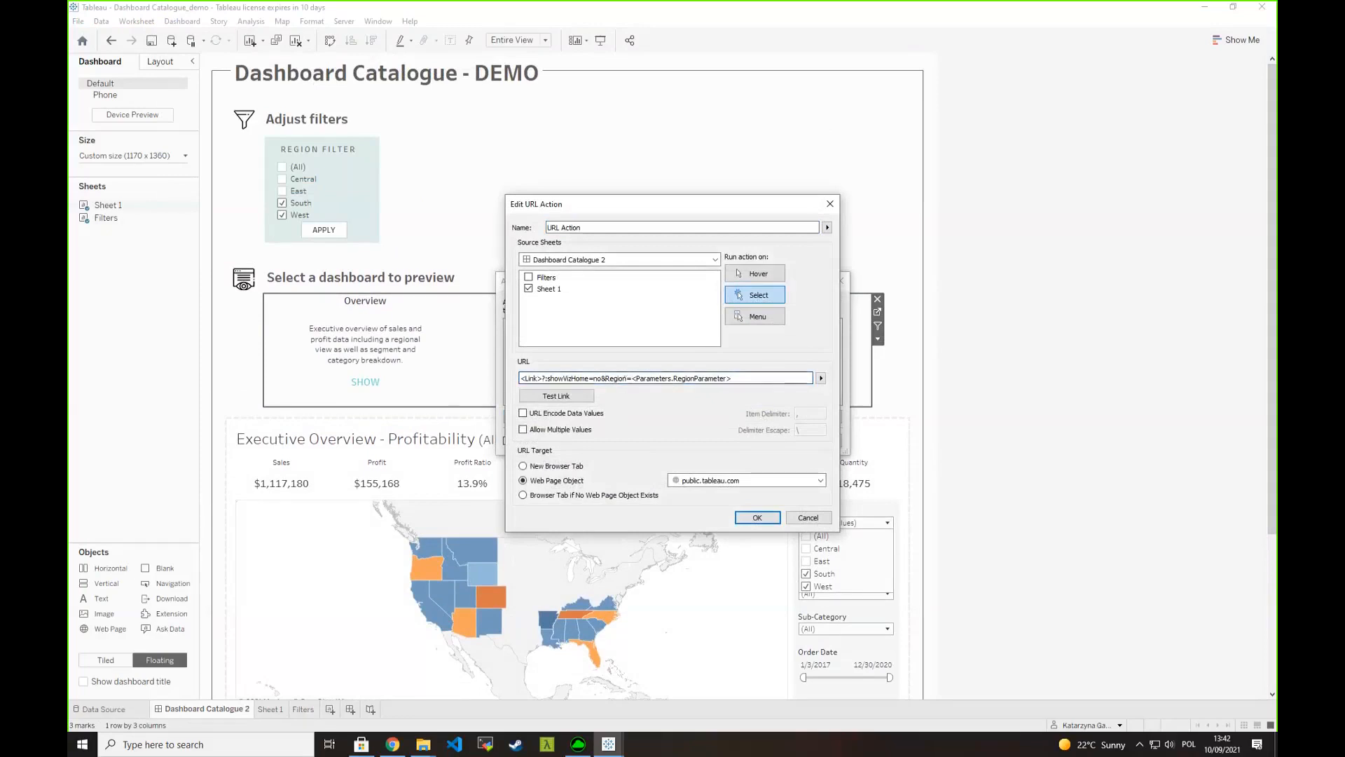
double_click(616, 379)
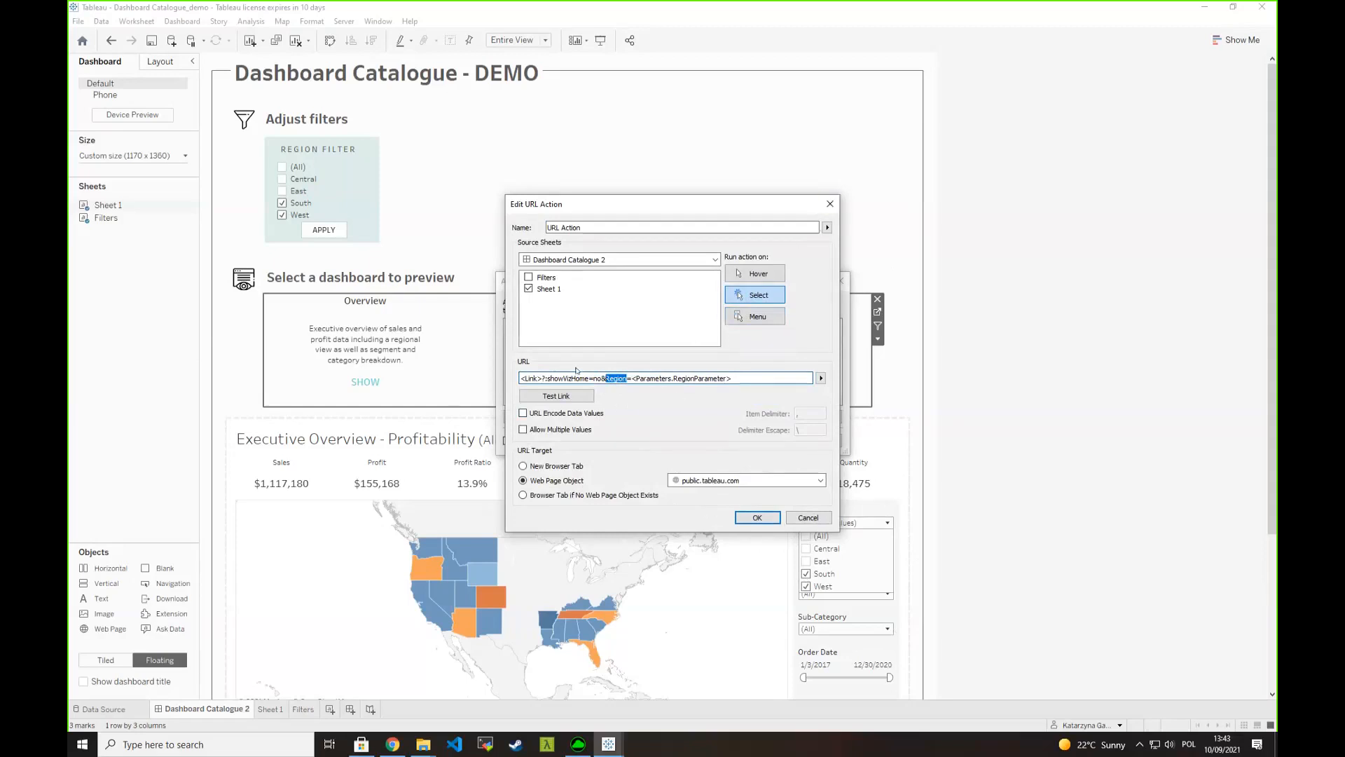
left_click(773, 378)
left_click(830, 205)
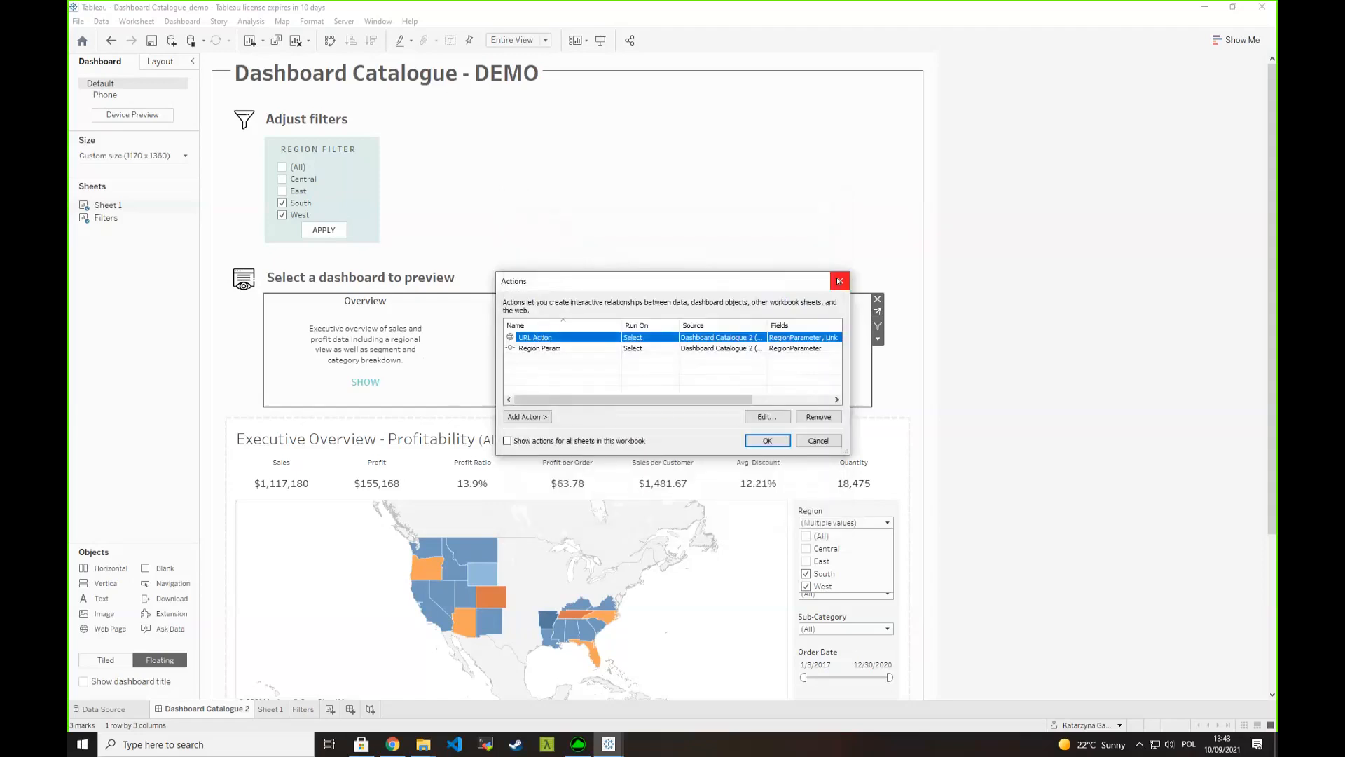
left_click(842, 280)
- Preview the Products dashboard, and in Sheet 1's Dasboard Name filter include Customers and exclude Products
left_click(568, 350)
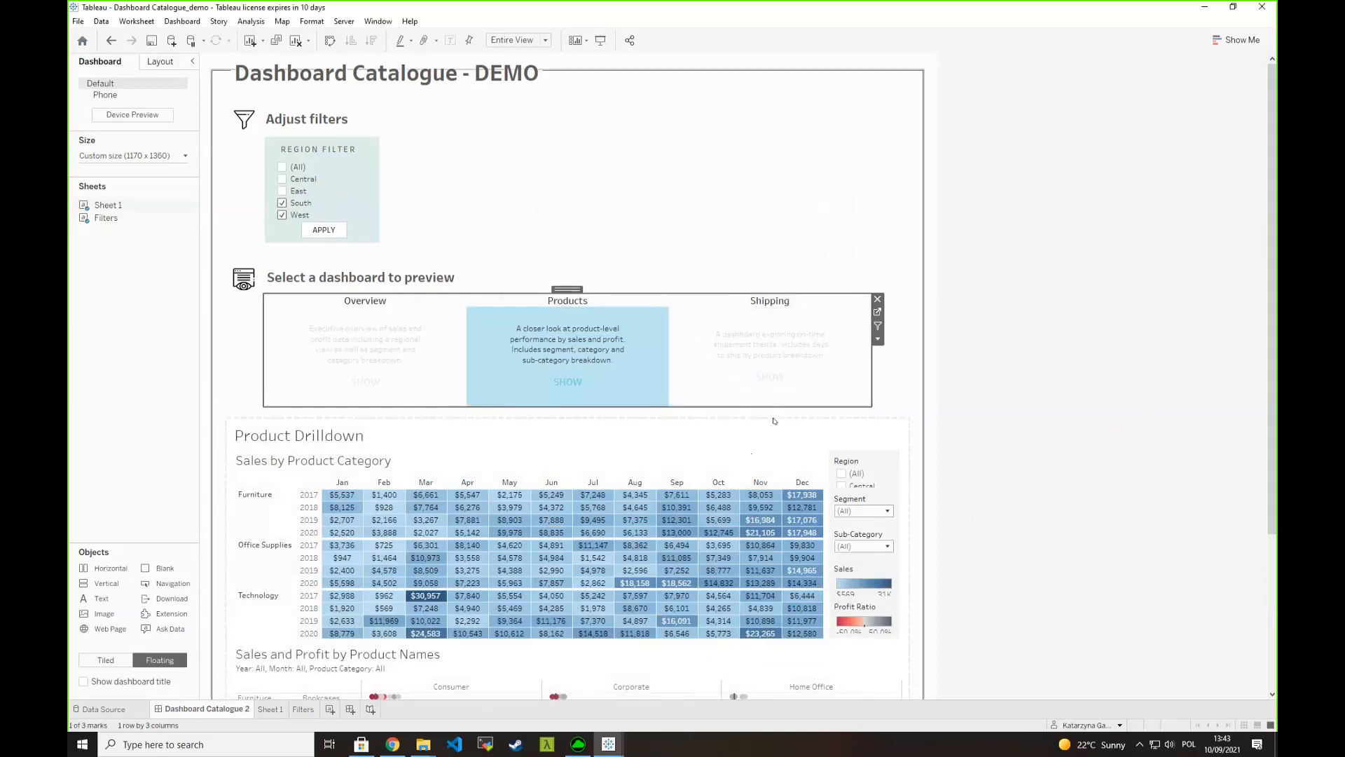
left_click(877, 311)
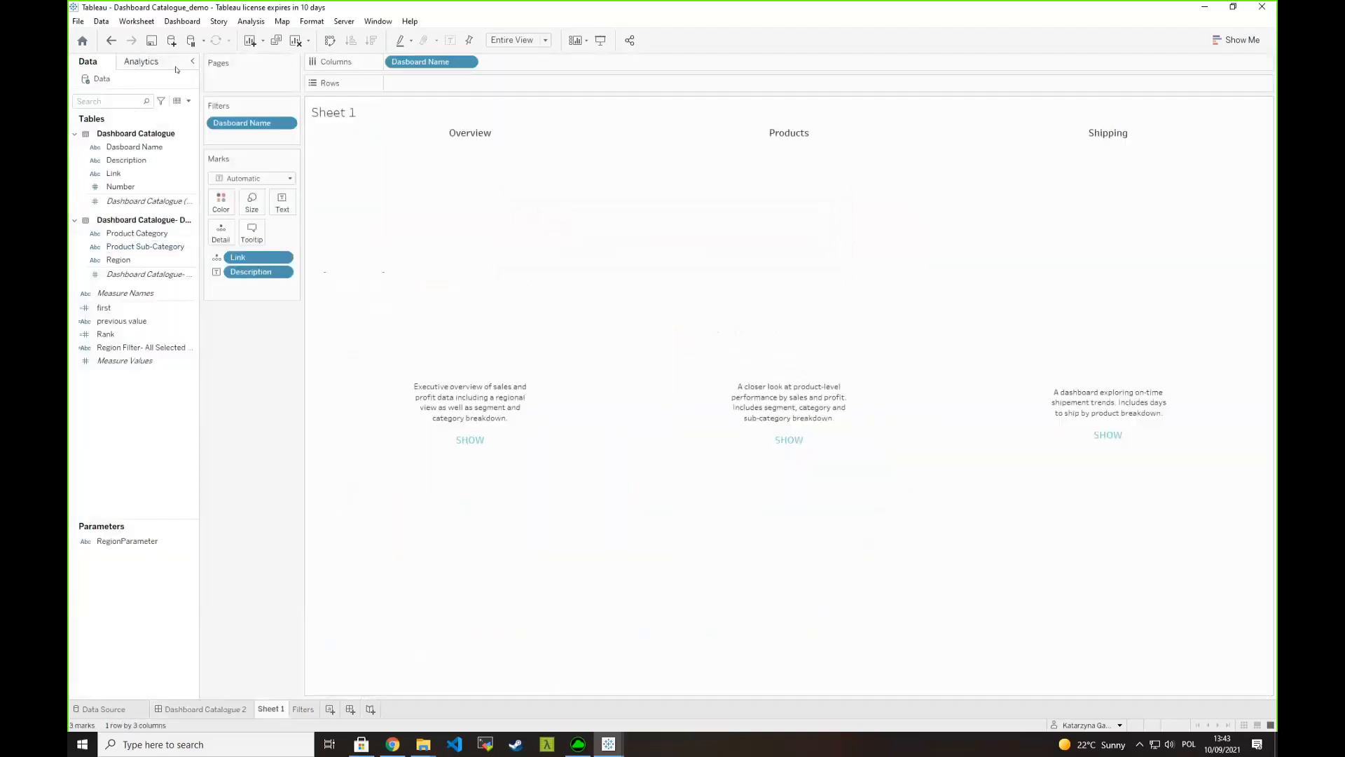
right_click(264, 125)
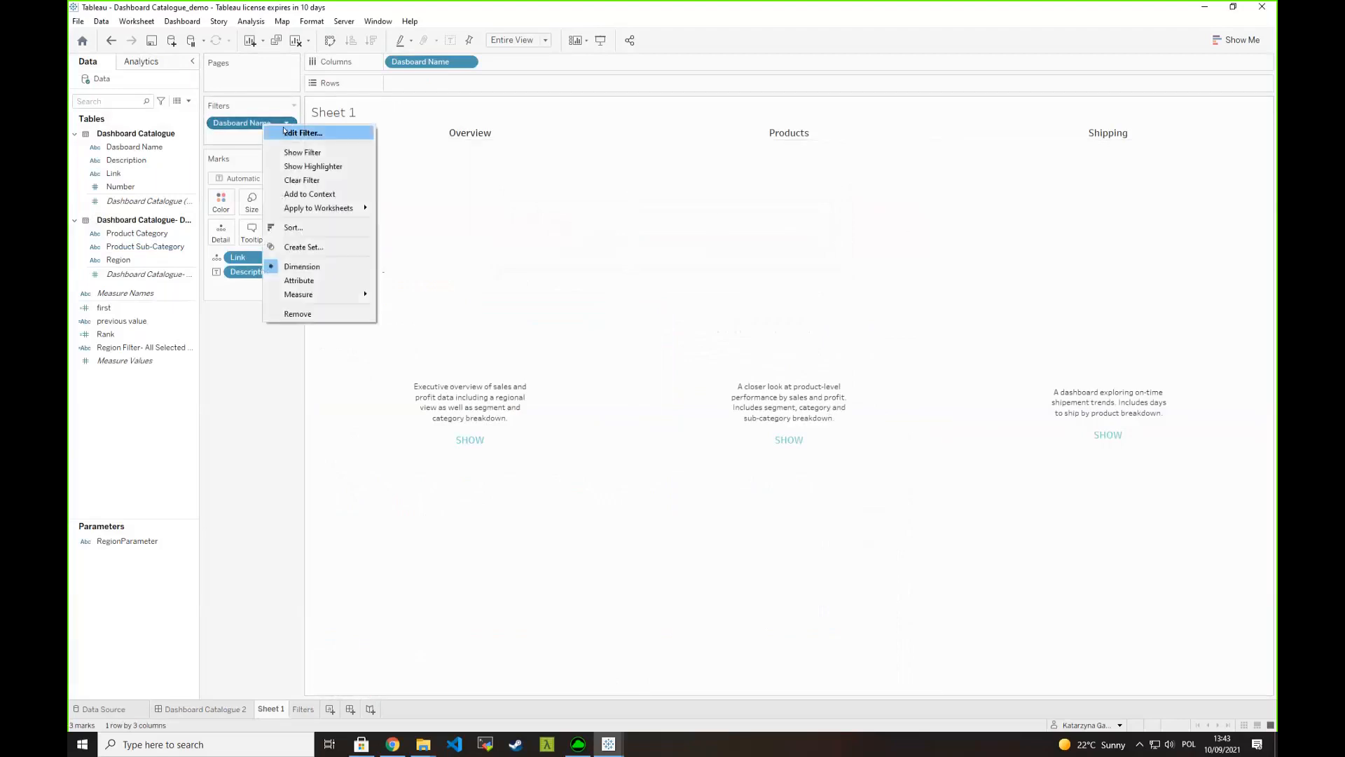
left_click(302, 133)
left_click(553, 289)
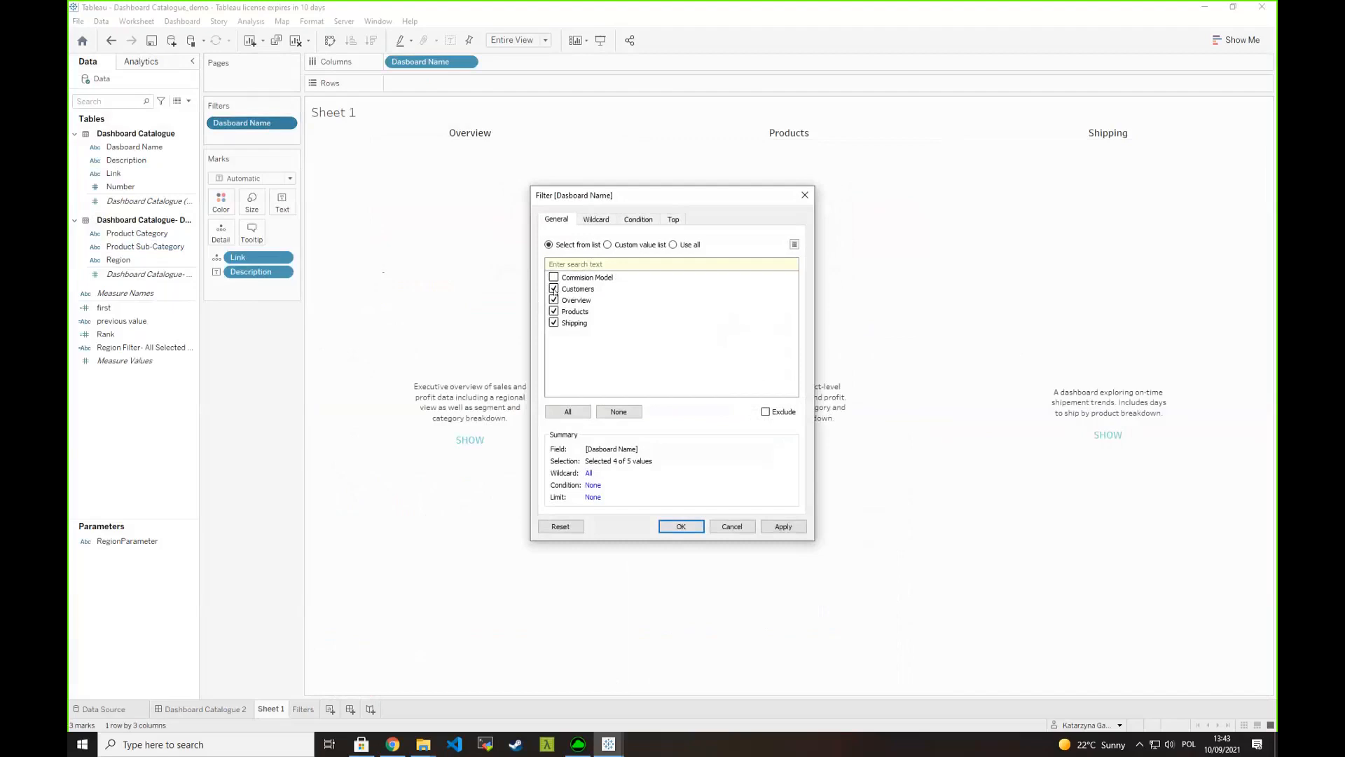
left_click(553, 311)
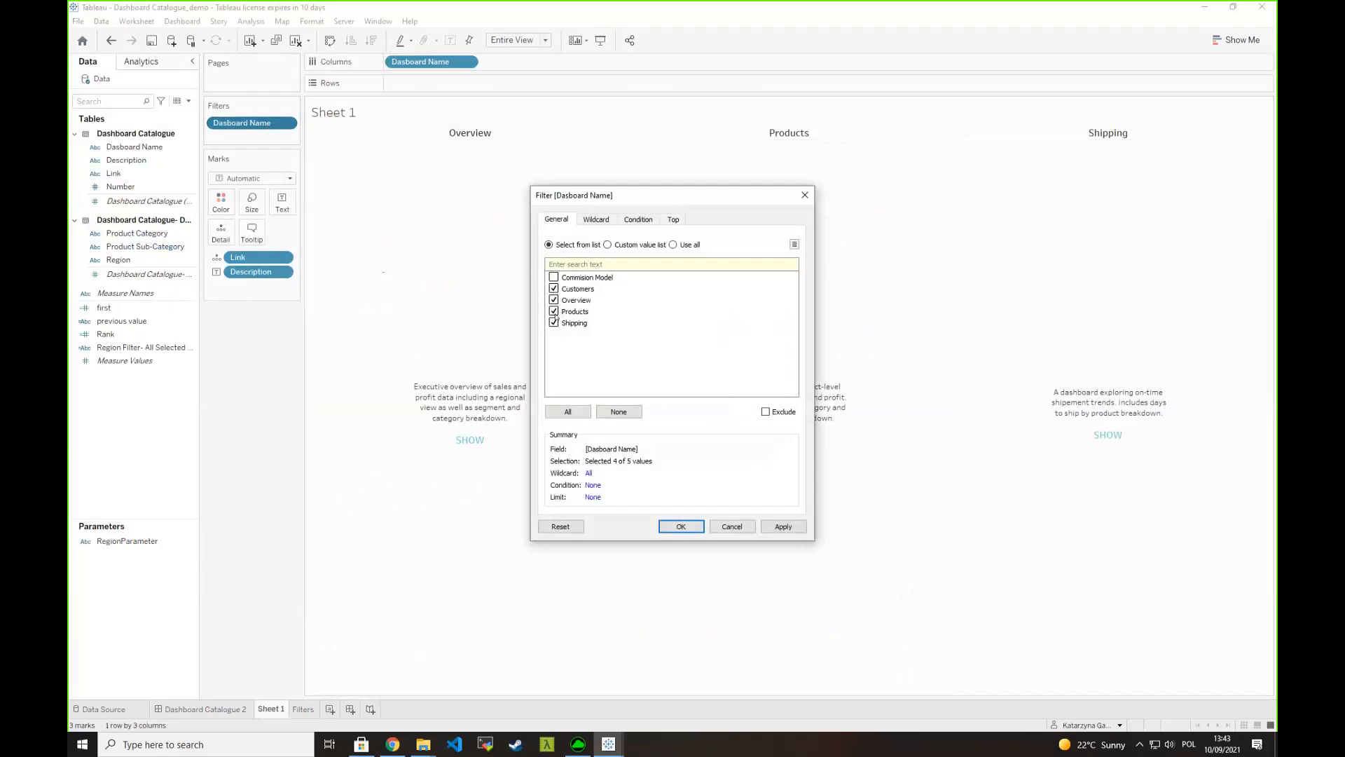
left_click(681, 526)
- Return to Dashboard Catalogue 2, preview the Customers dashboard and examine the regions shown in Customer Analysis
left_click(214, 710)
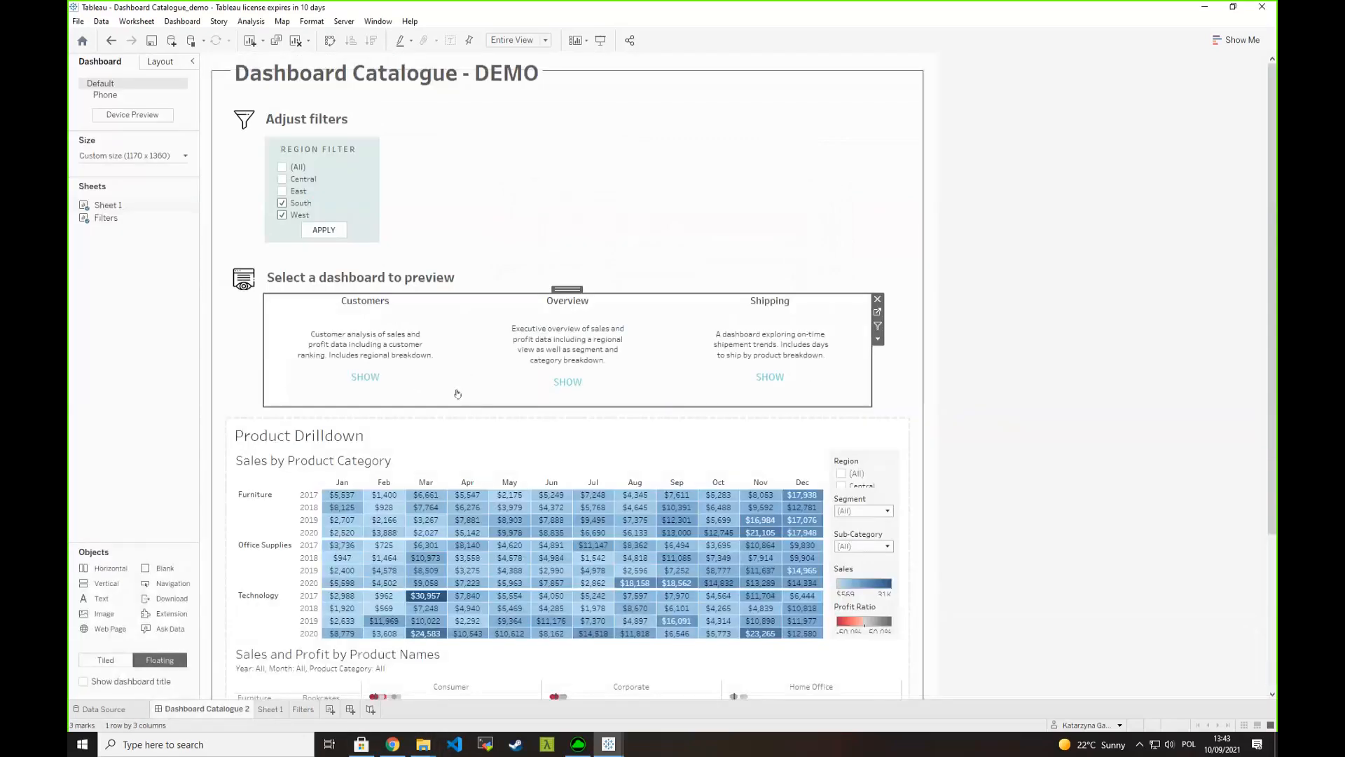
left_click(383, 347)
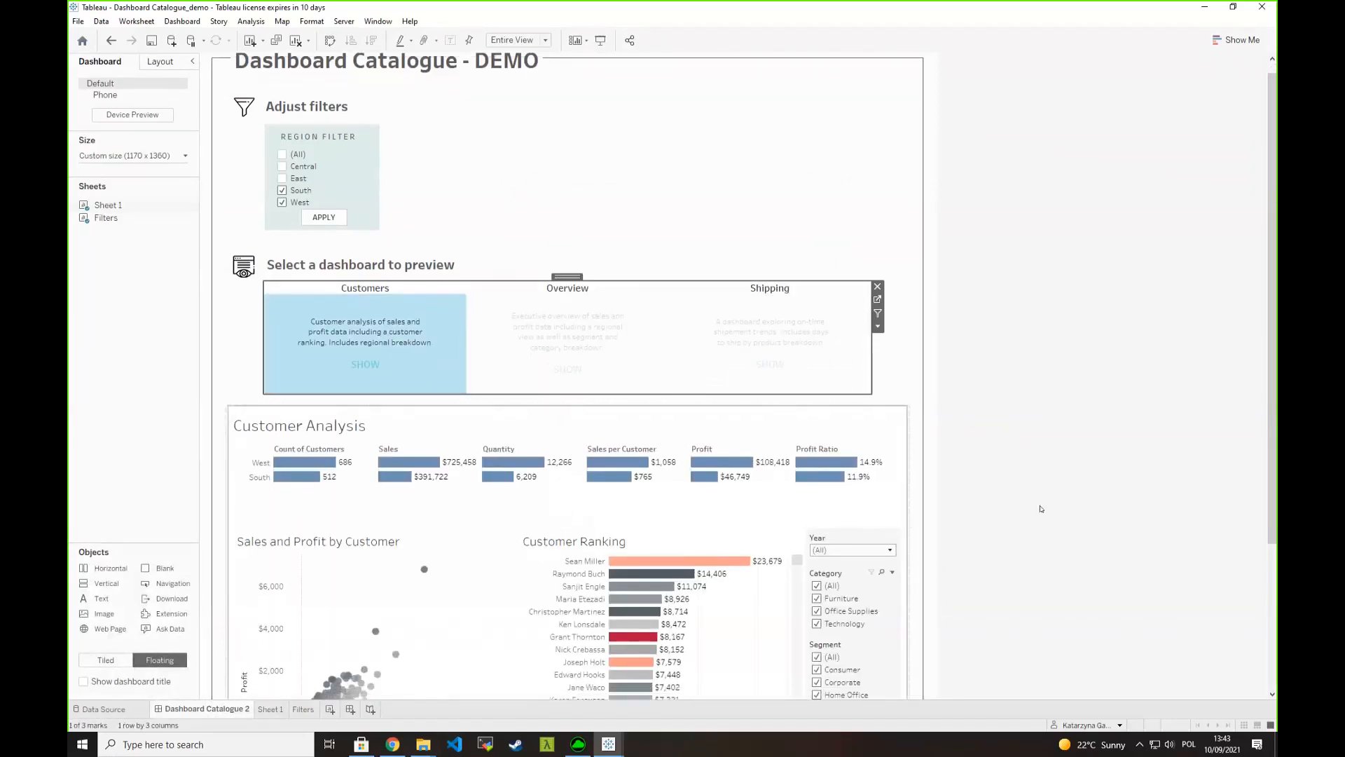
scroll(1009, 504, "down", 2)
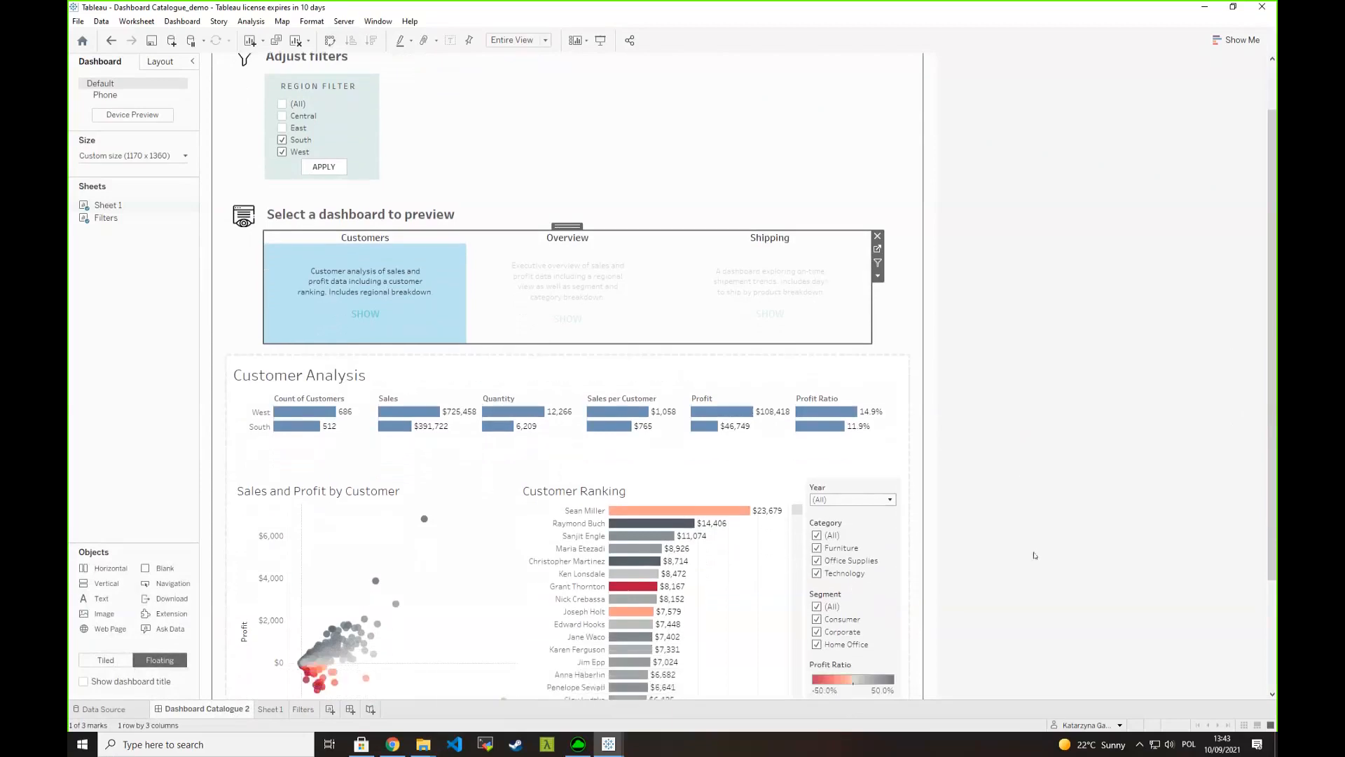
scroll(942, 544, "down", 3)
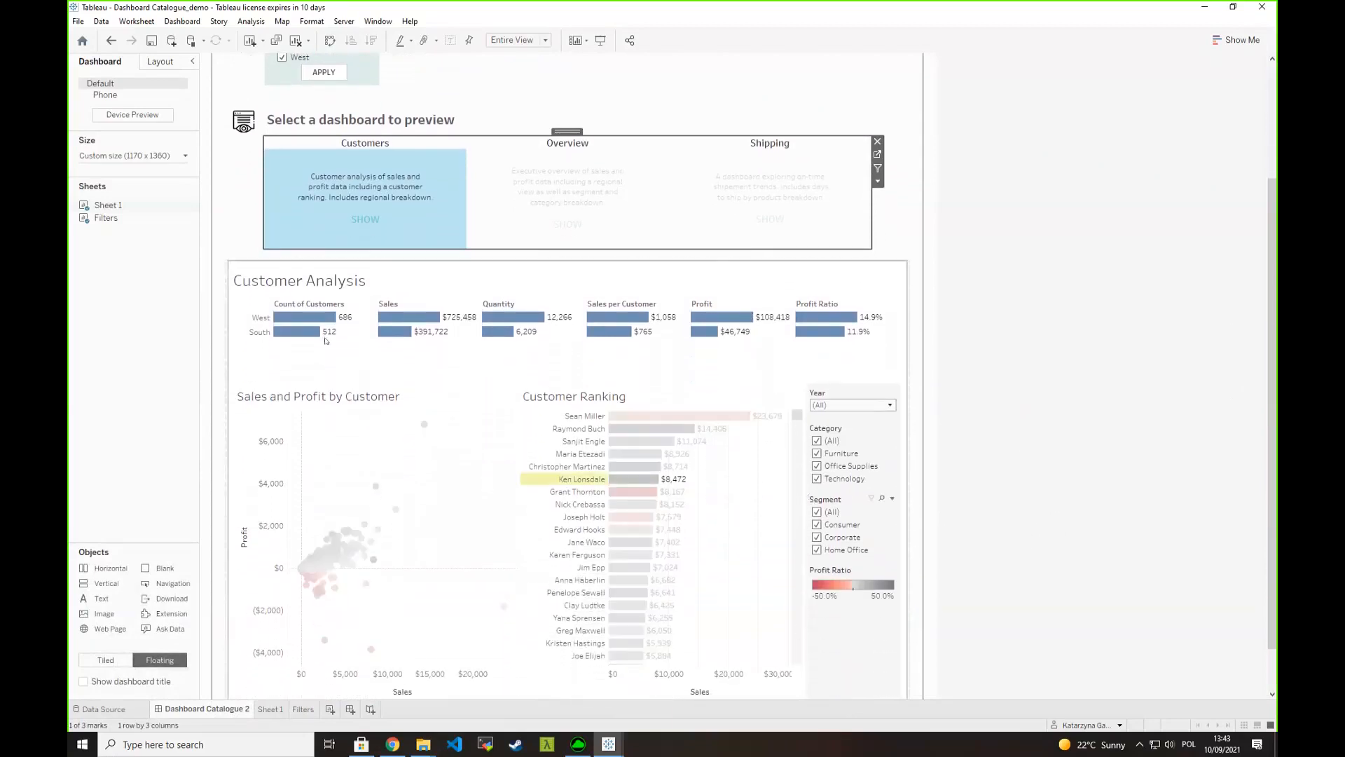
mouse_move(251, 321)
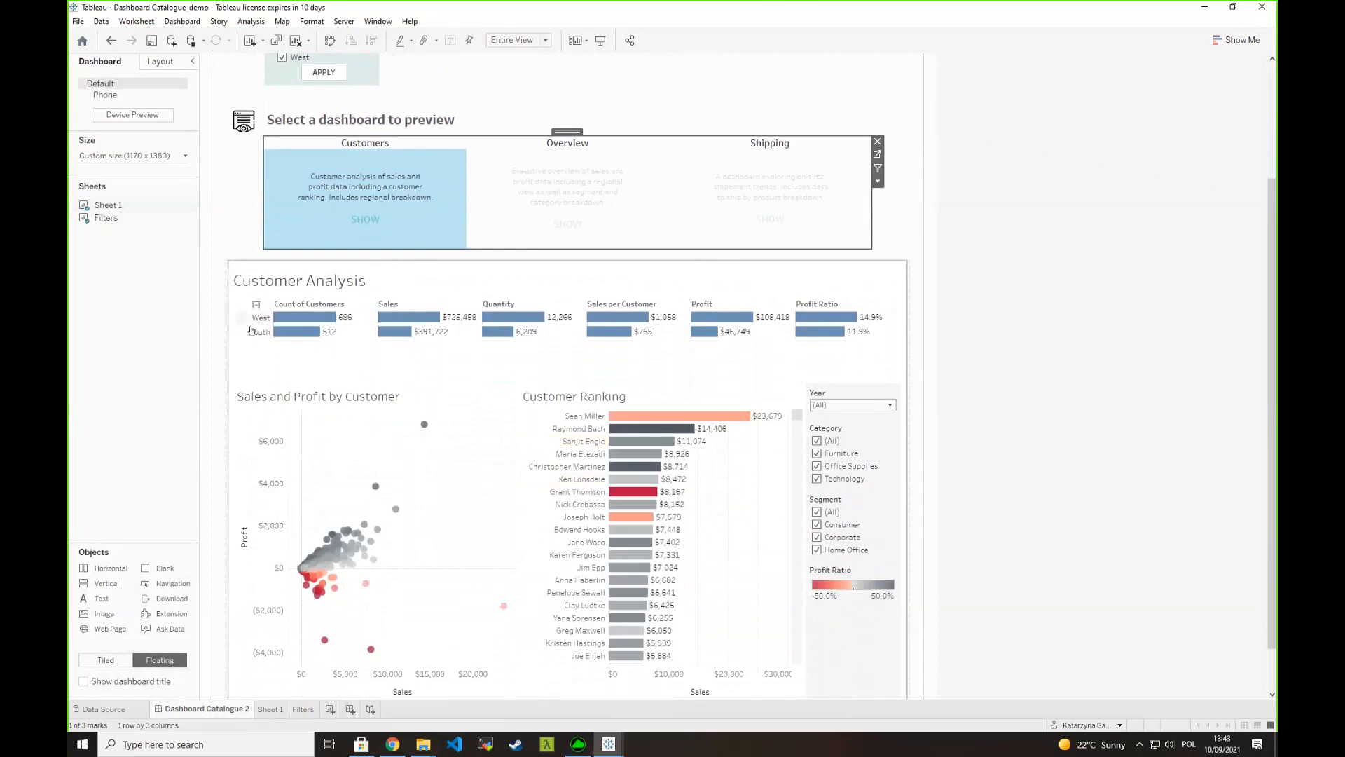
scroll(1092, 381, "up", 2)
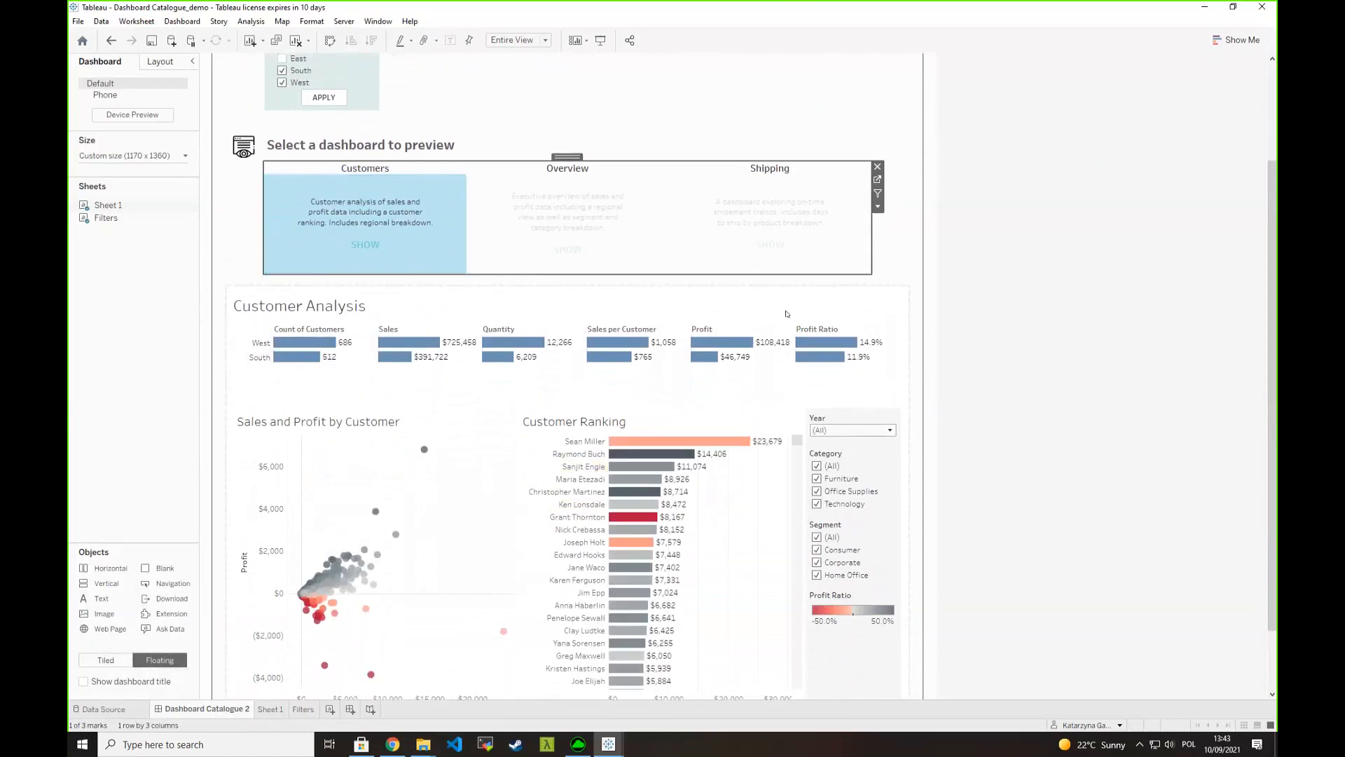